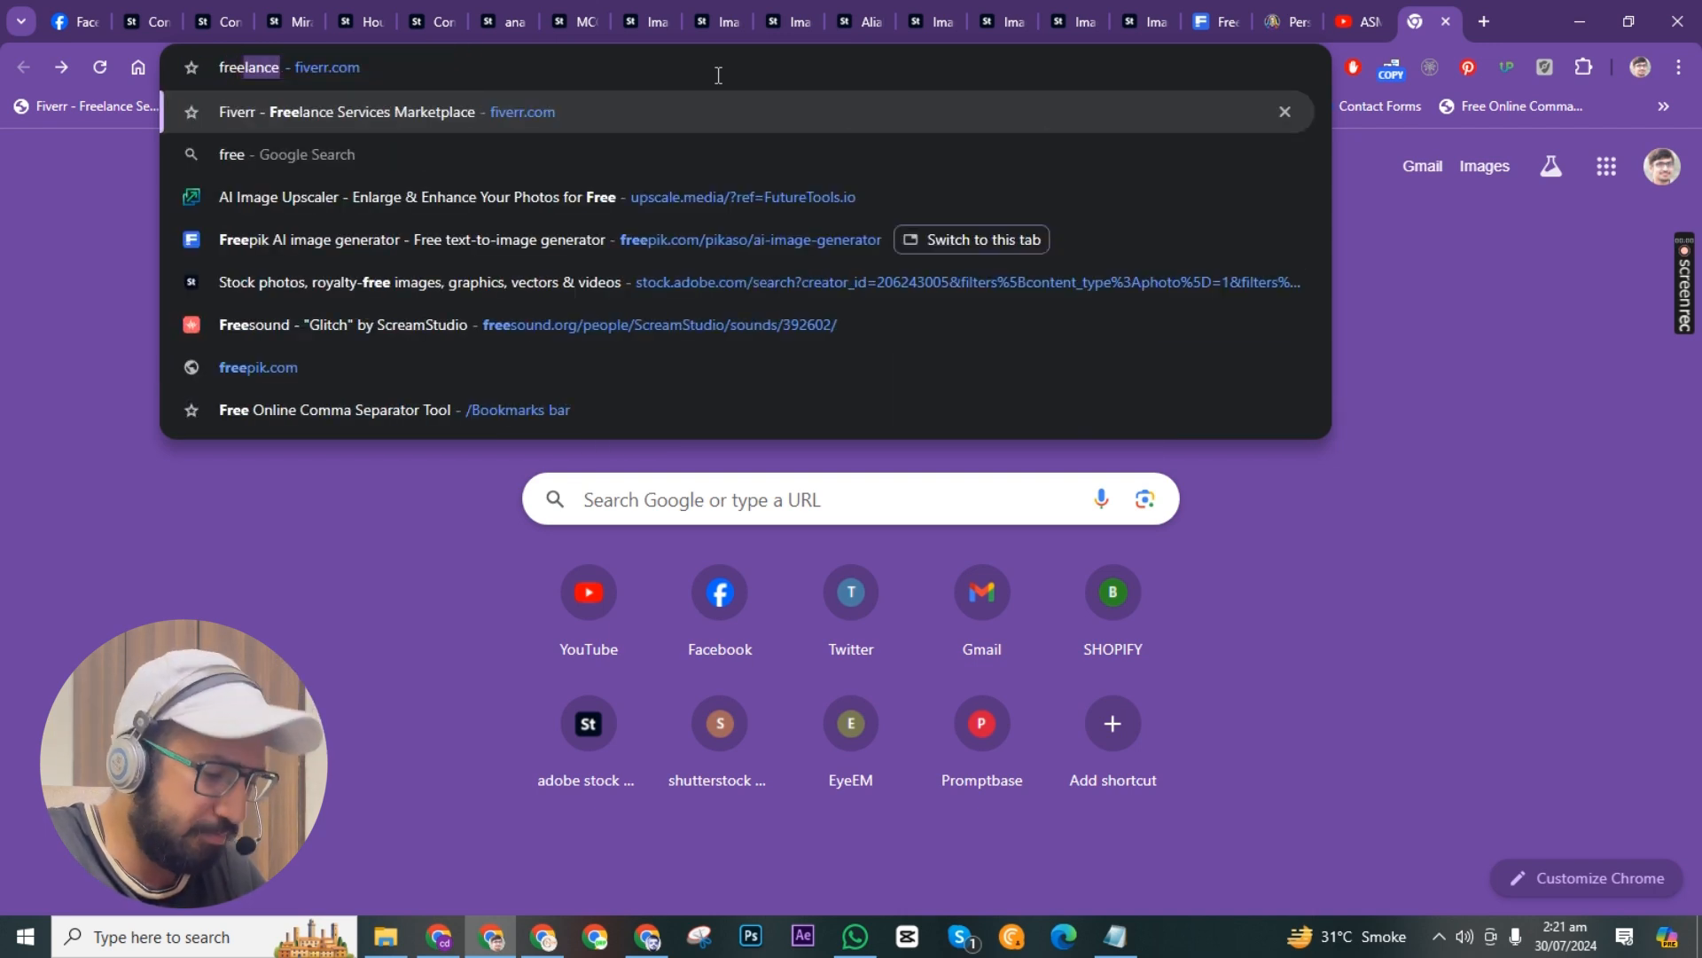
Search Google for Freepik and open the official freepik.com website.
text(pik)
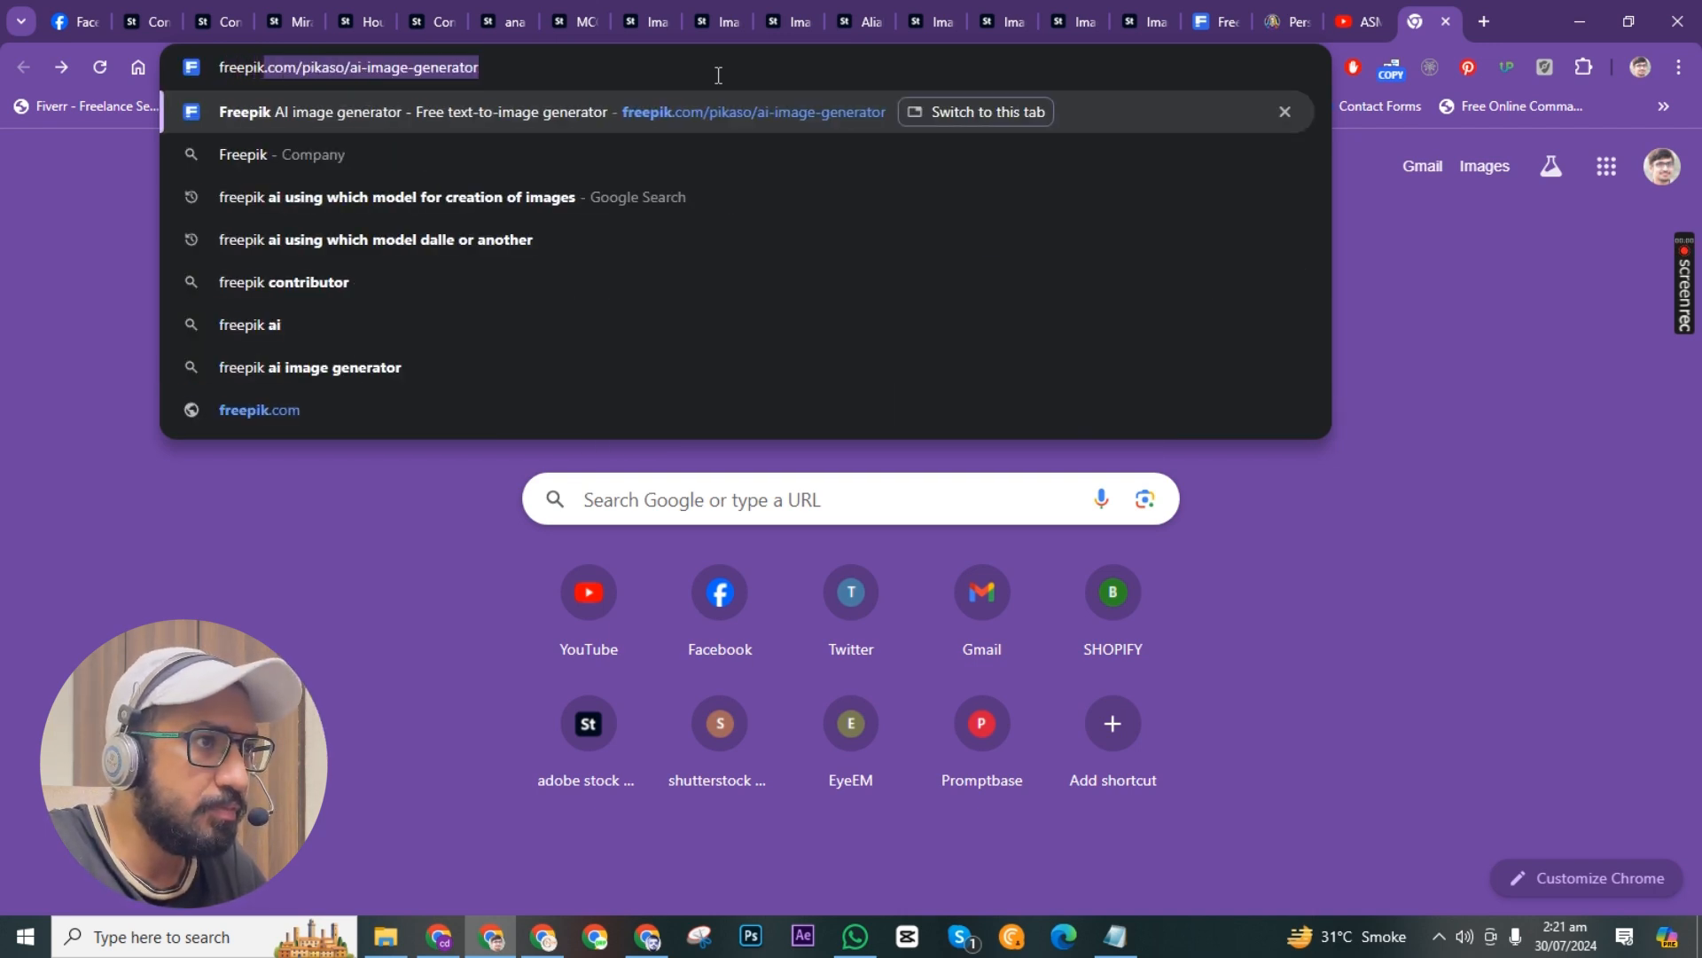
click(279, 156)
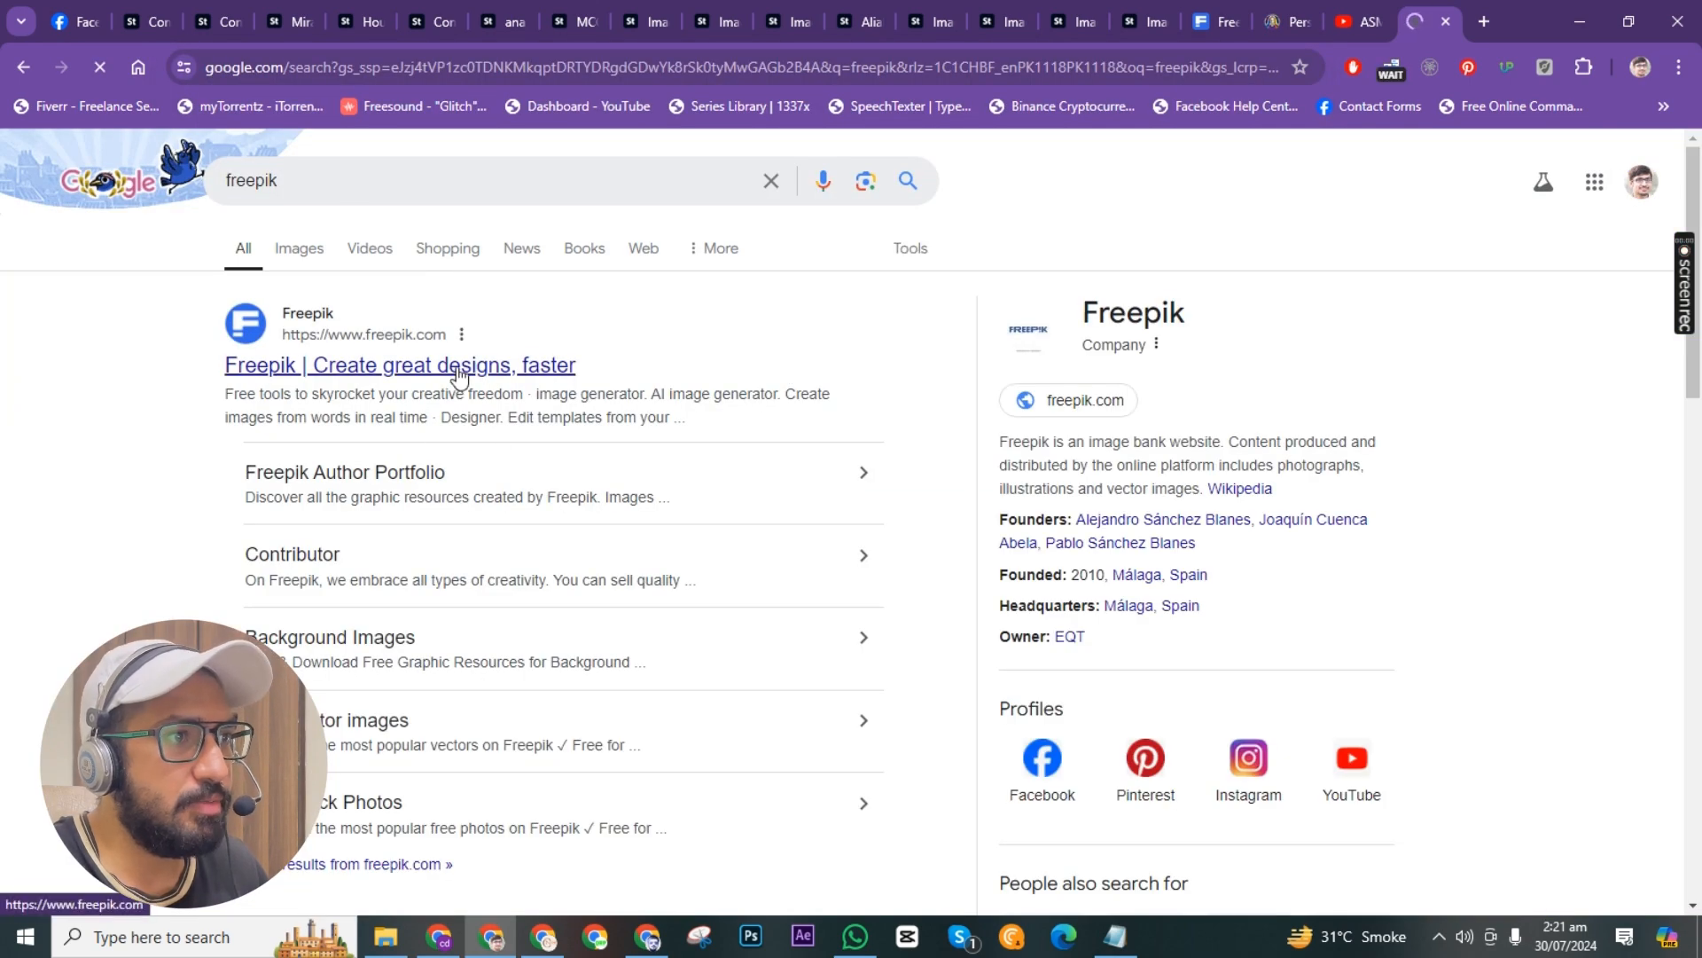
click(457, 365)
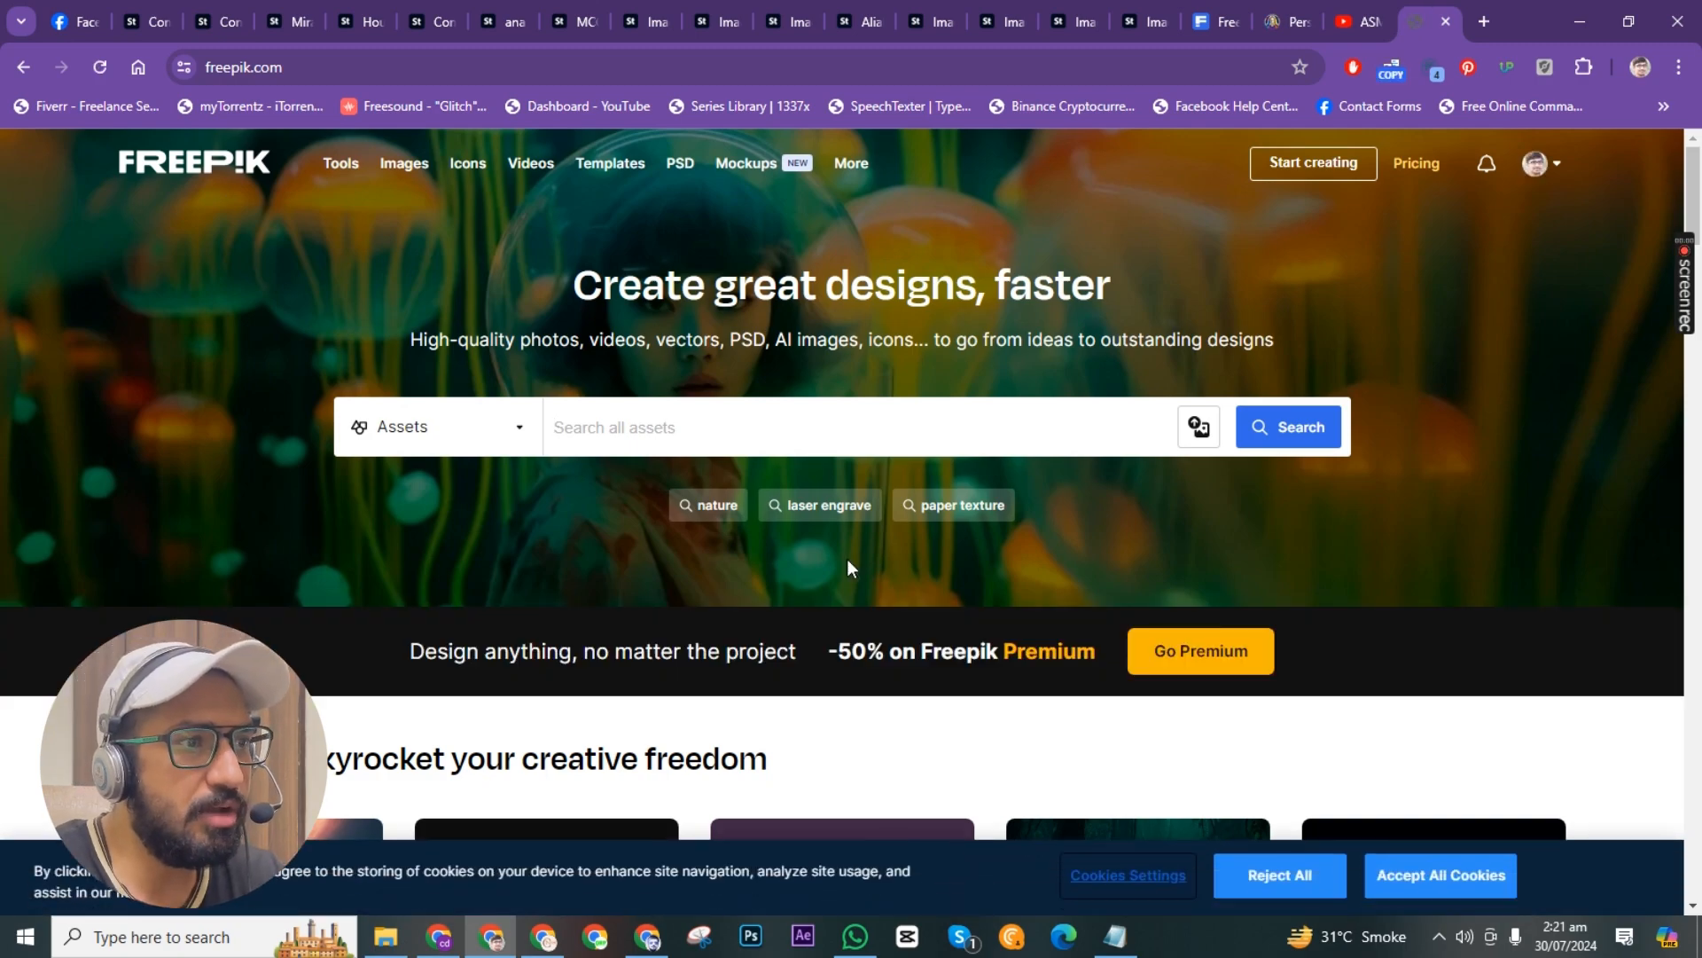
Look over the Freepik homepage and its tool categories, and open the AI image generator.
scroll(848, 559, down, 6)
scroll(637, 634, down, 12)
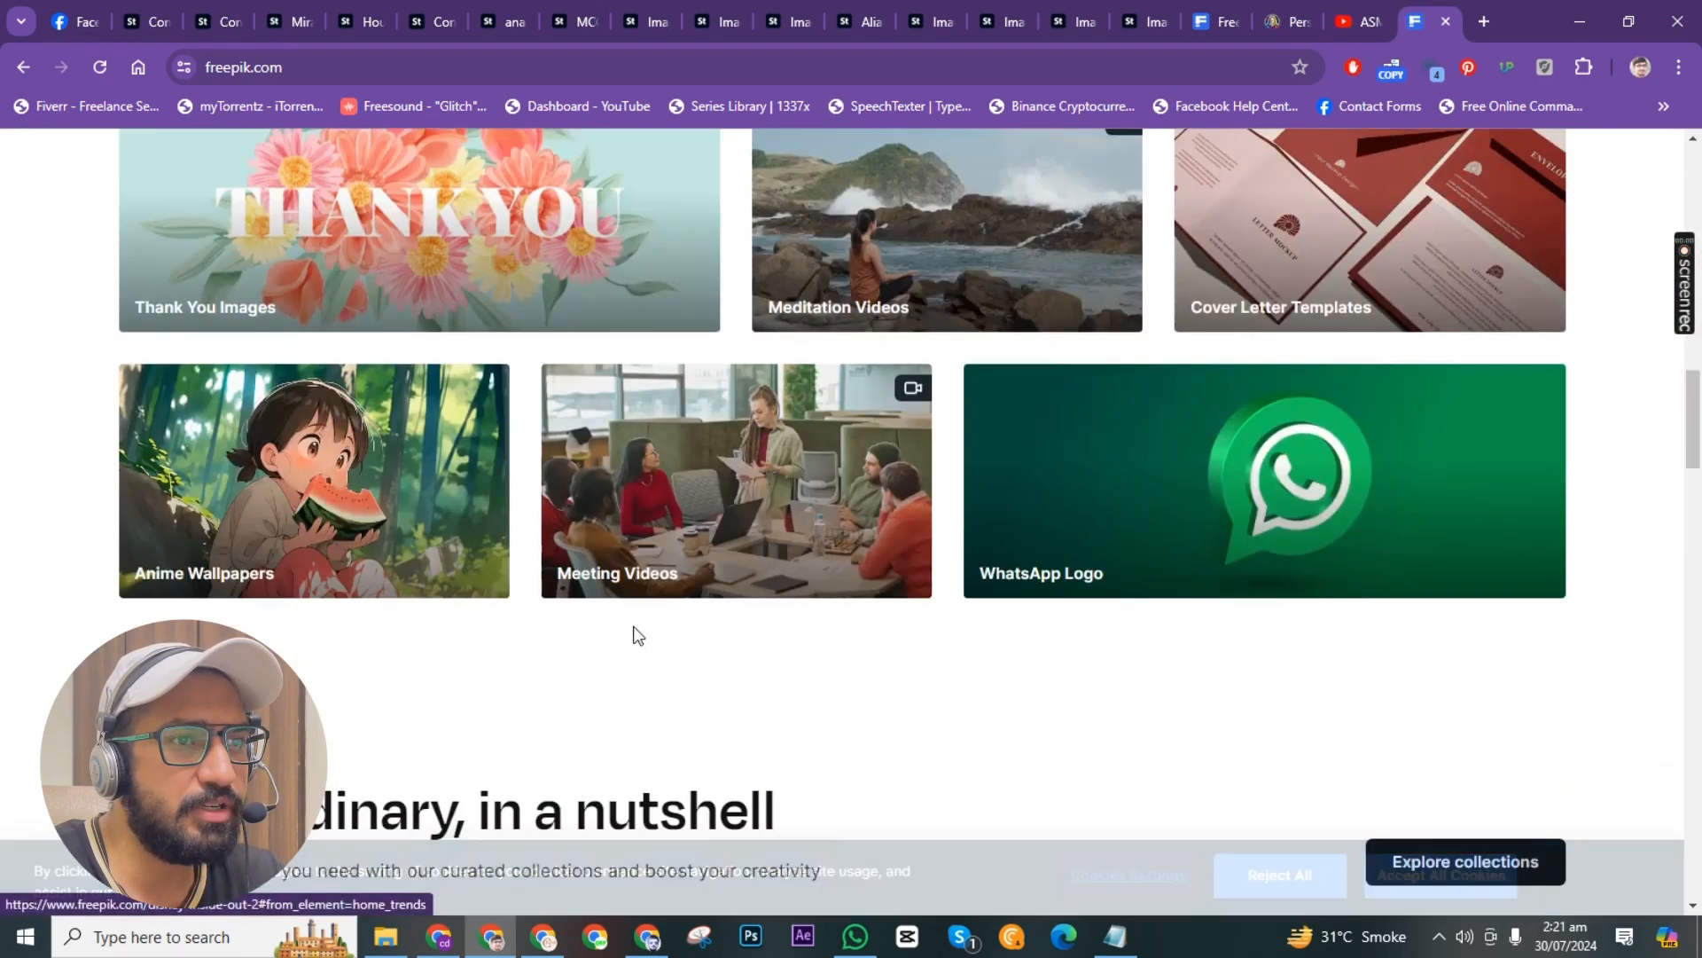
scroll(637, 634, up, 10)
scroll(638, 635, up, 8)
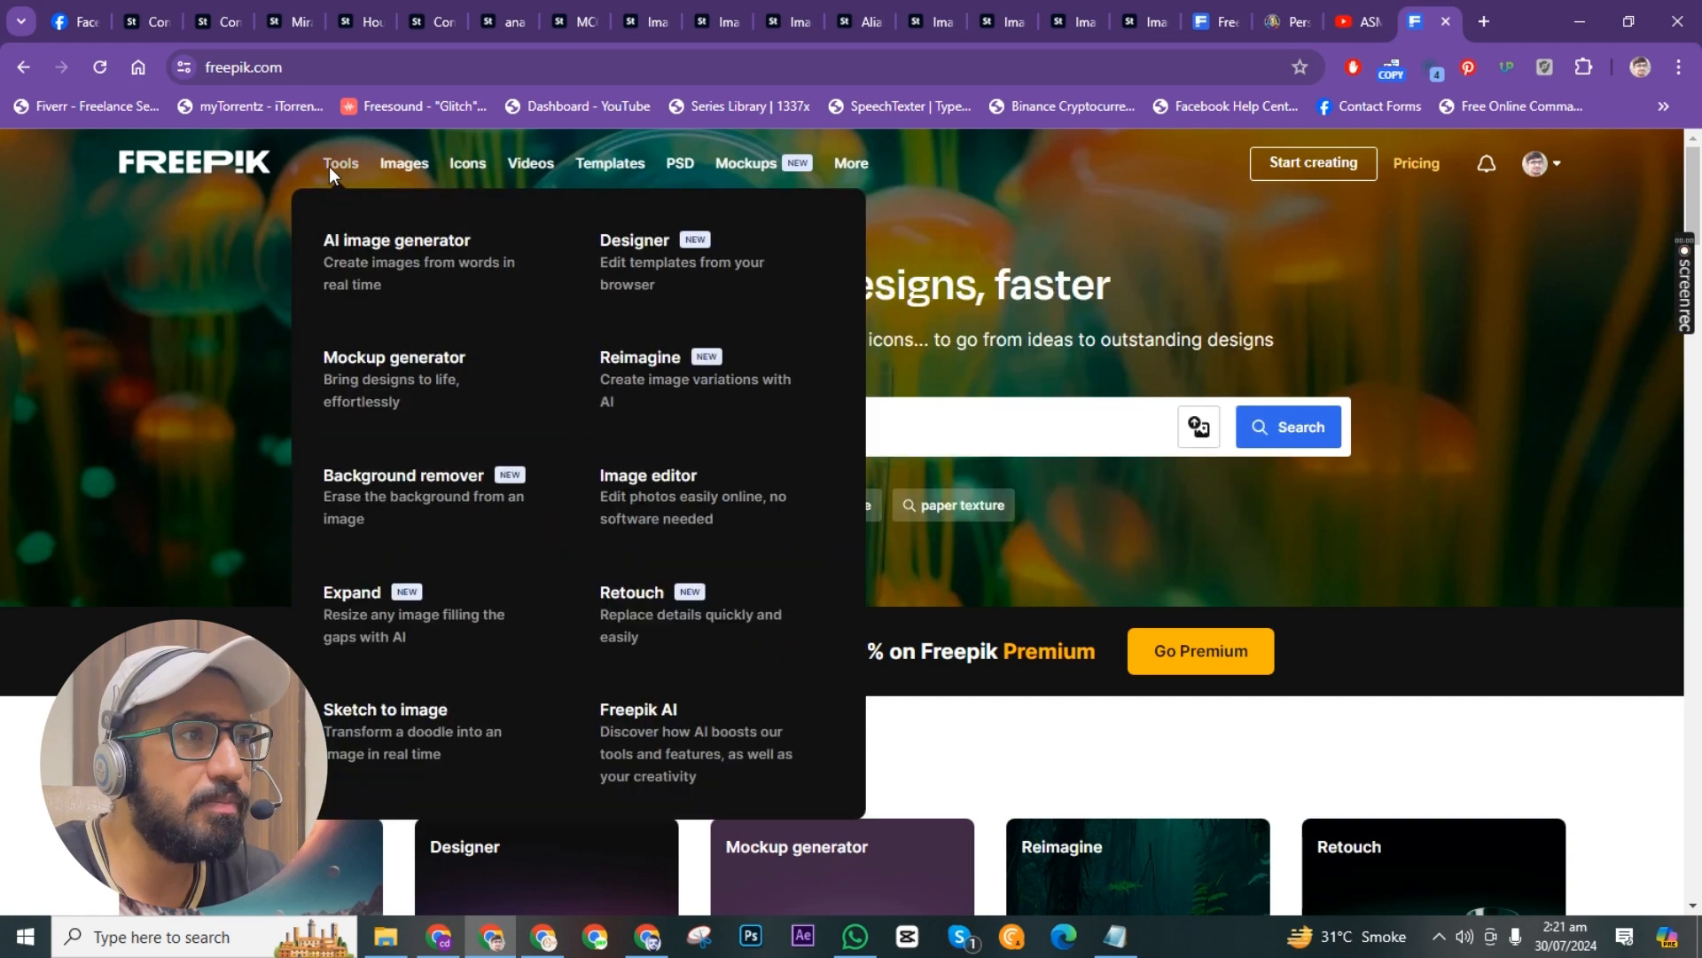
mouse_move(865, 163)
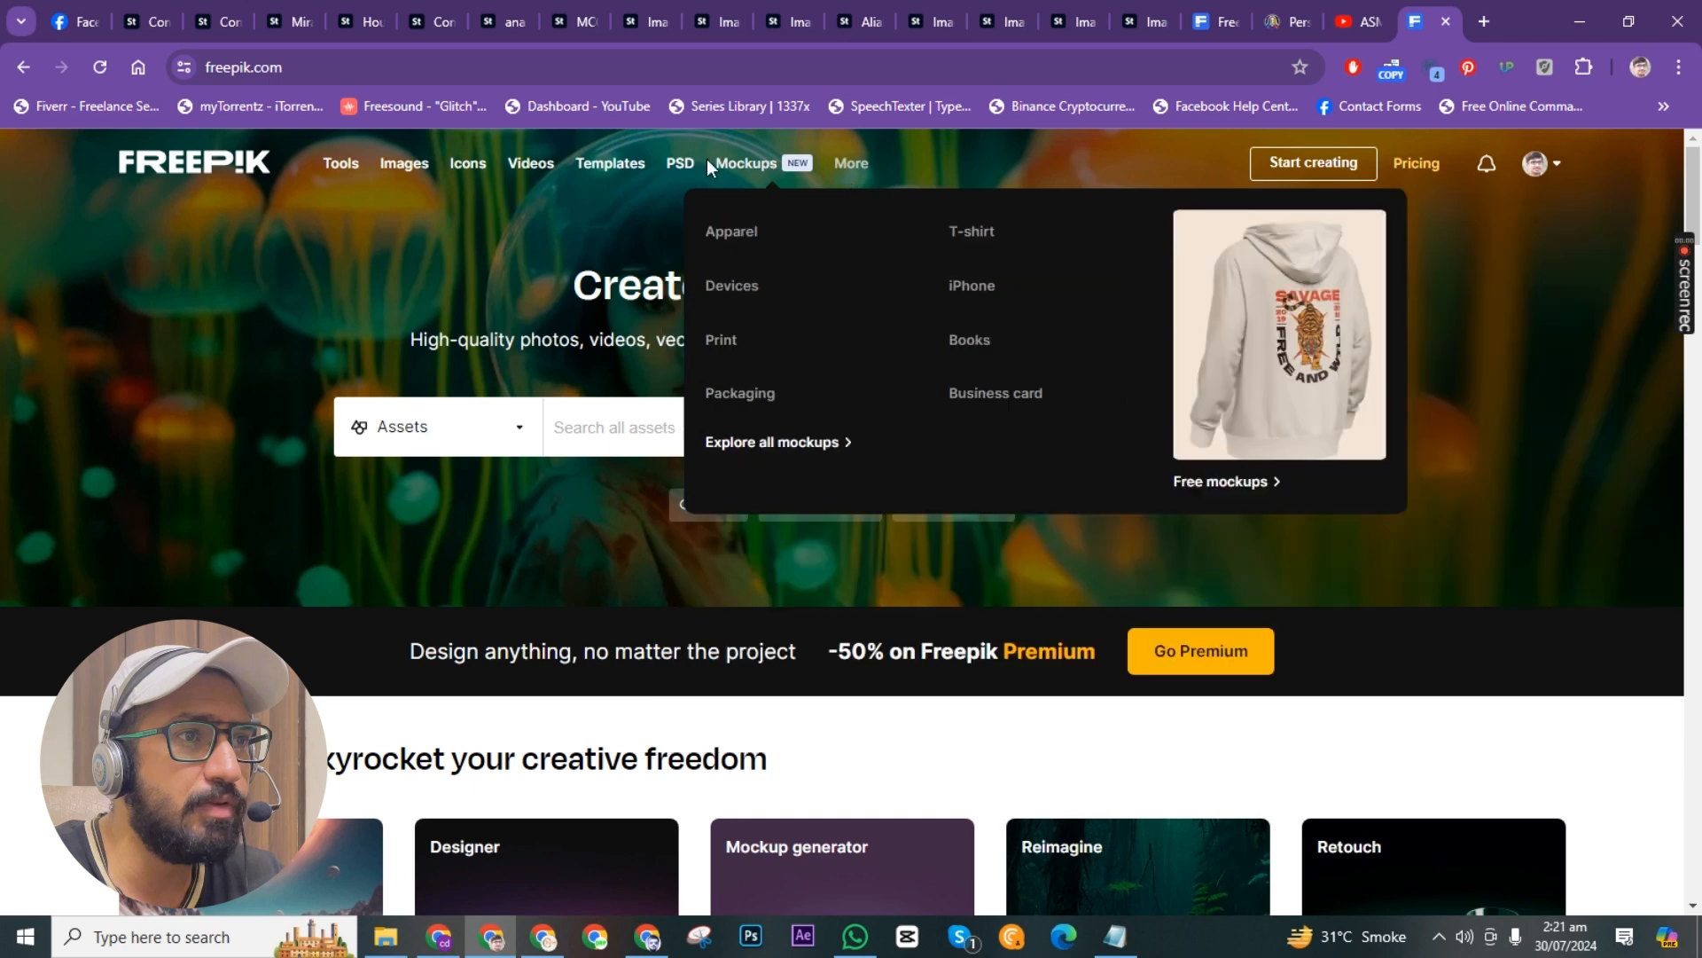
mouse_move(324, 172)
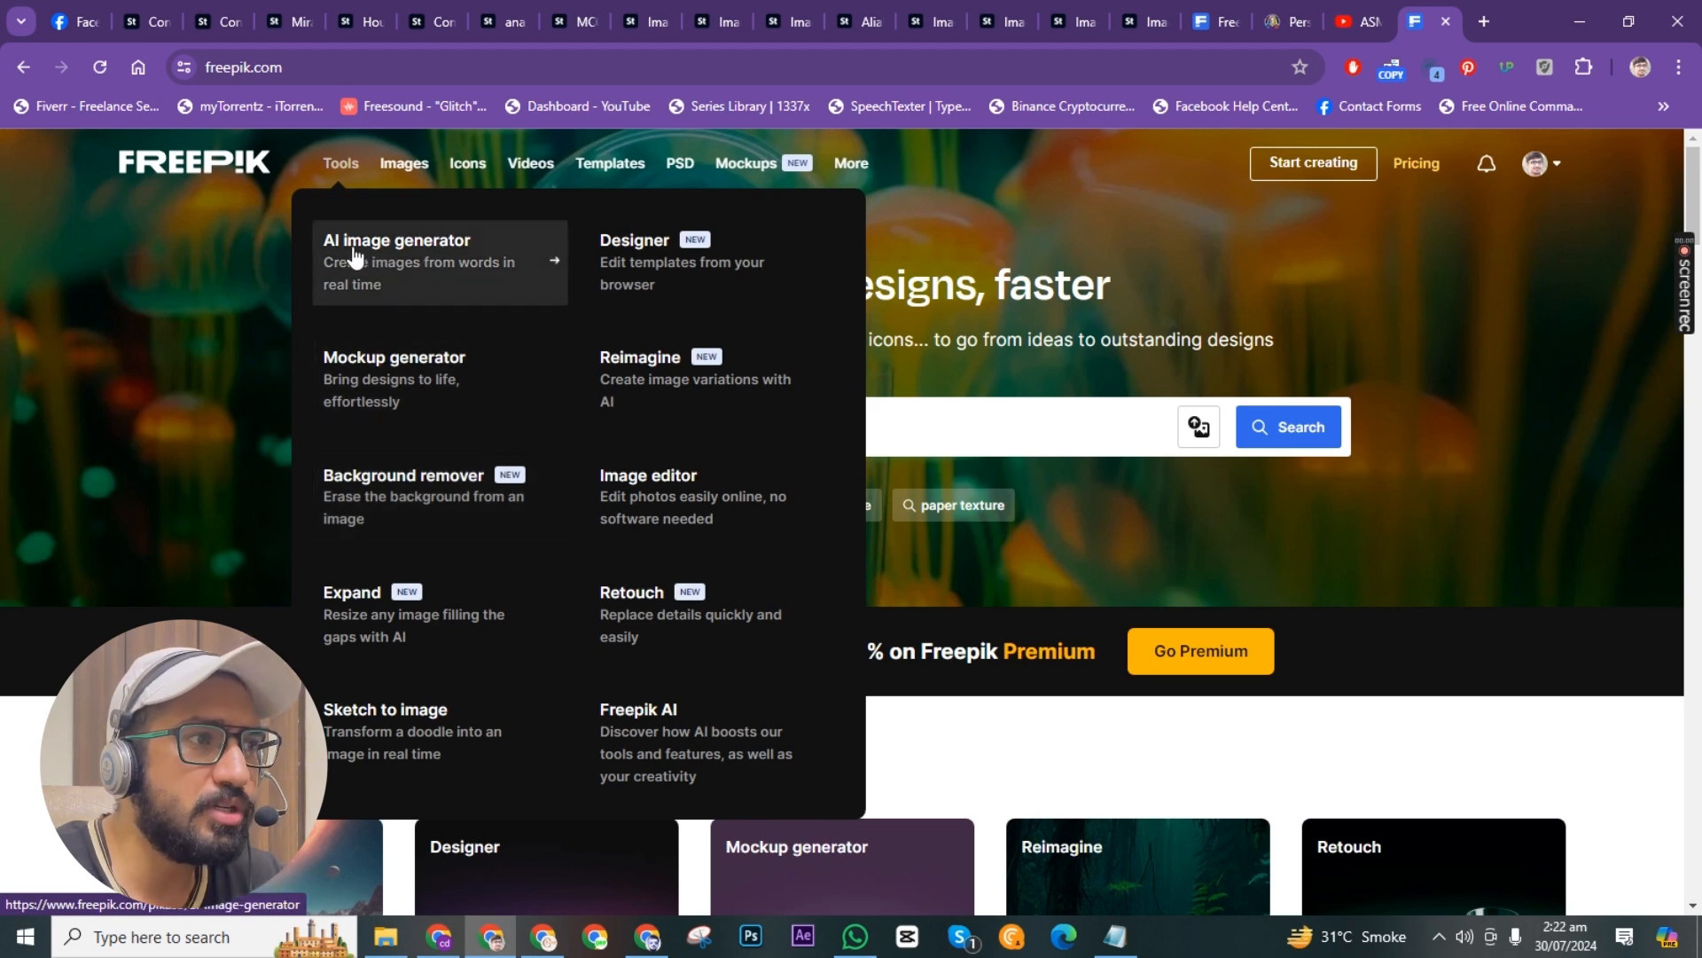
click(434, 254)
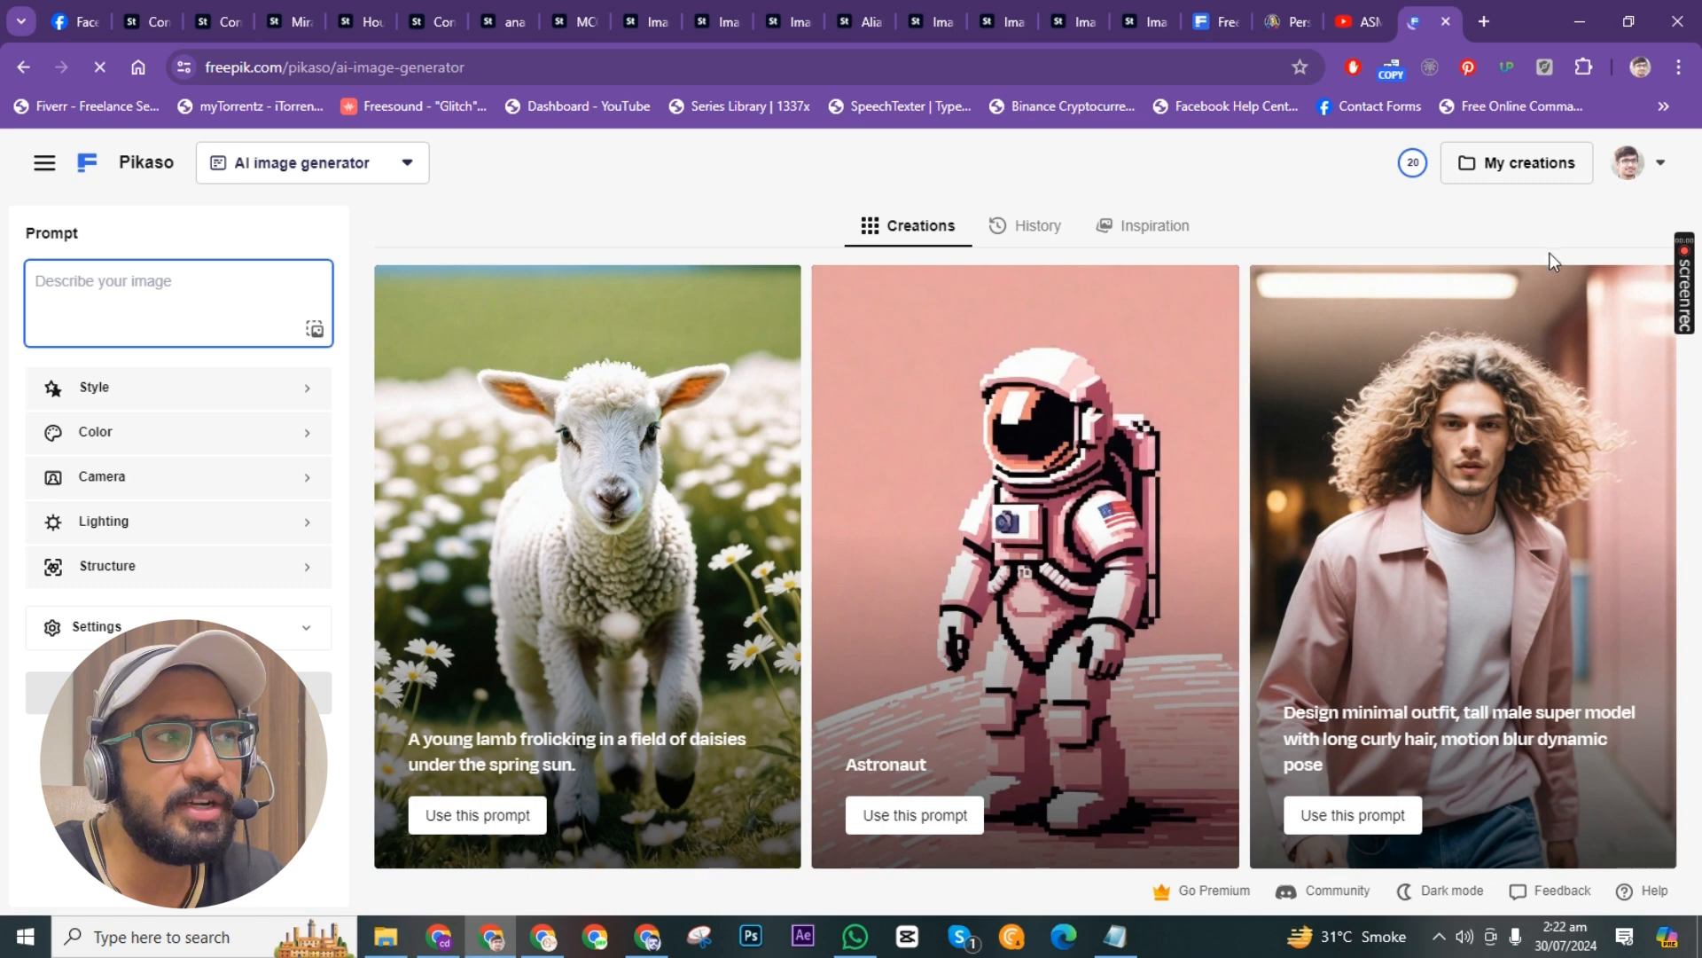
Log out of the current Freepik account and dismiss the logout notification.
click(1649, 166)
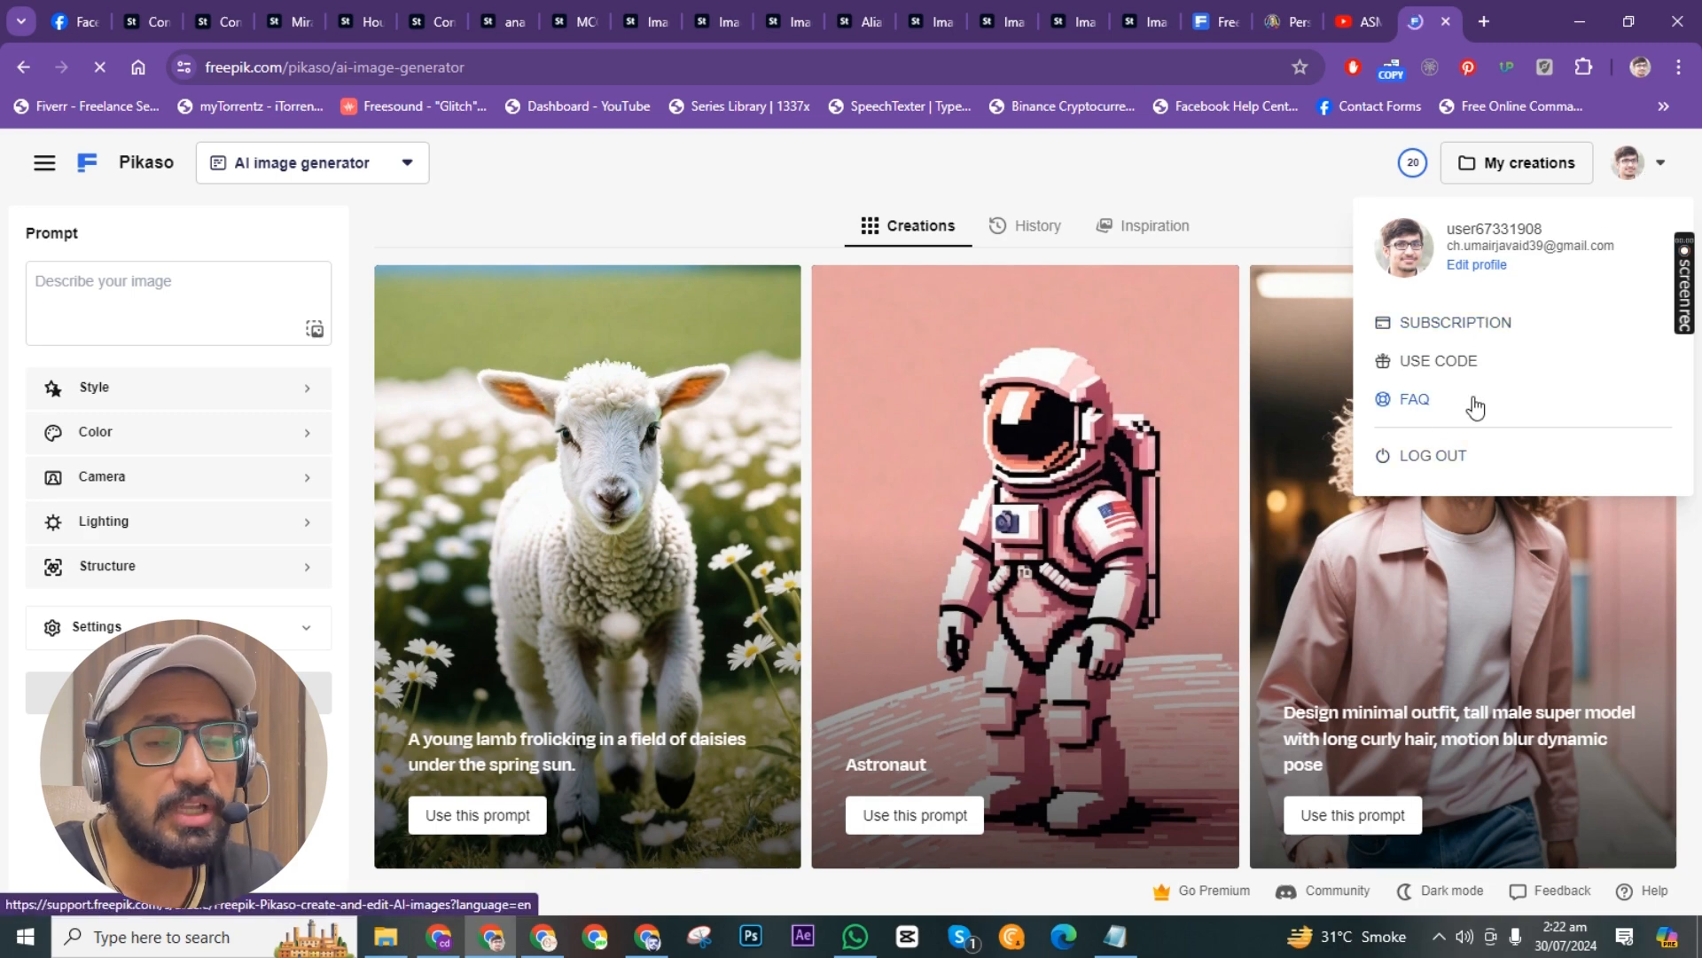
click(1440, 460)
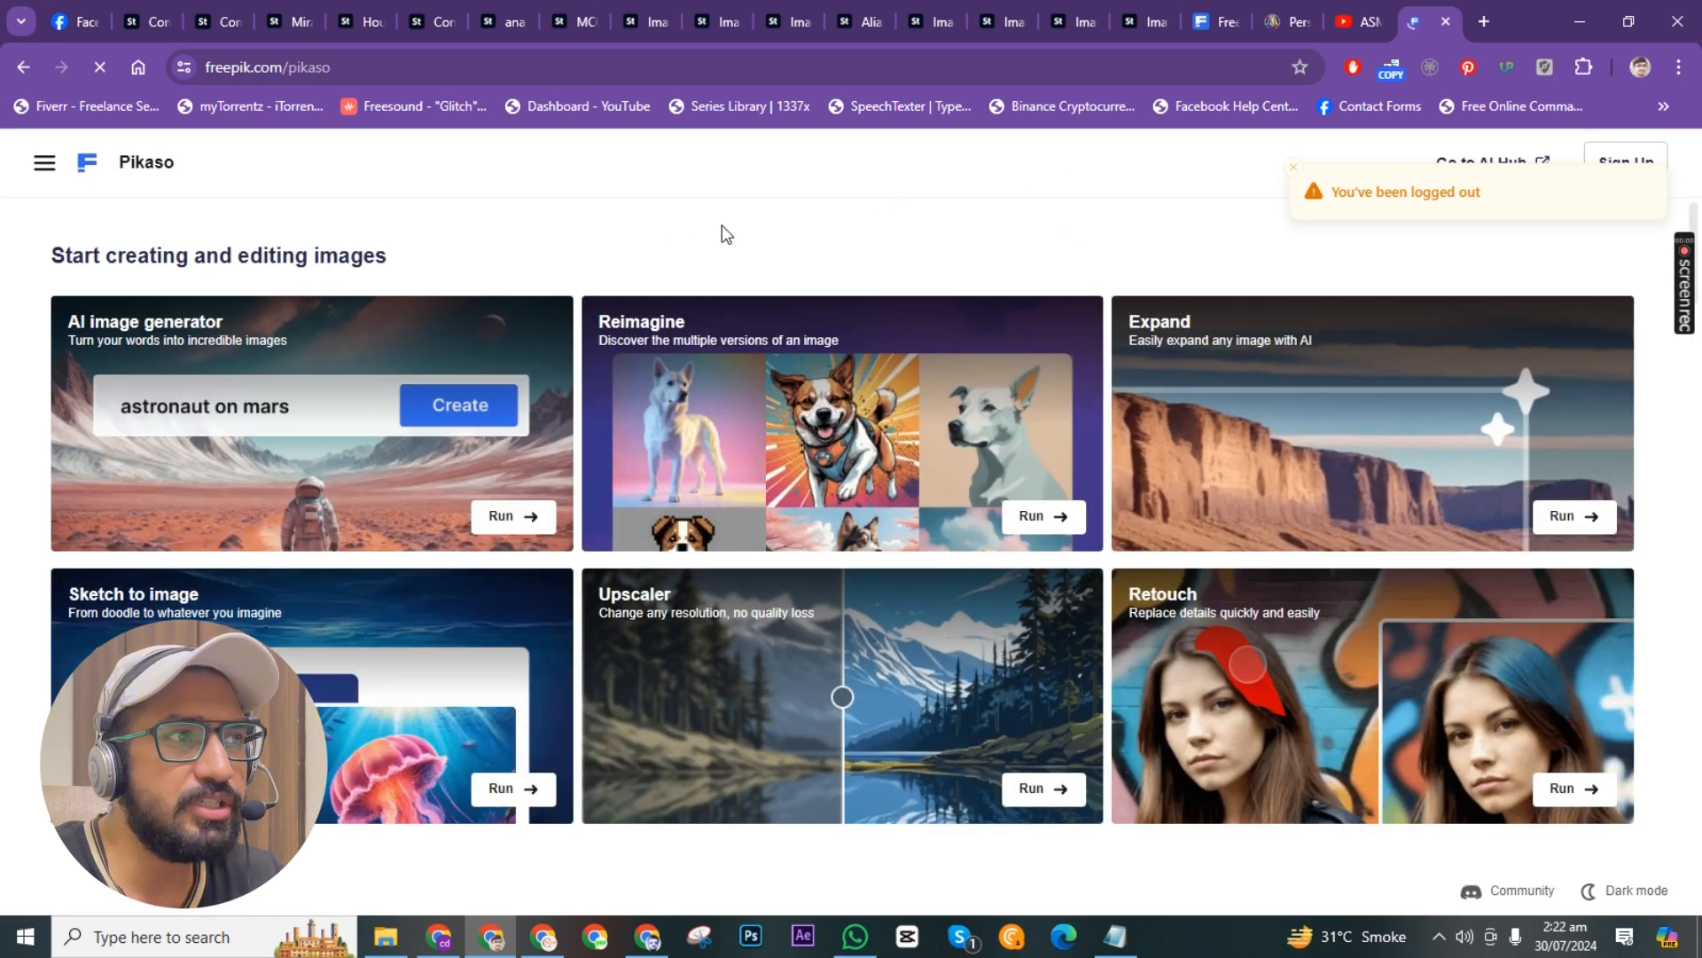
click(1294, 167)
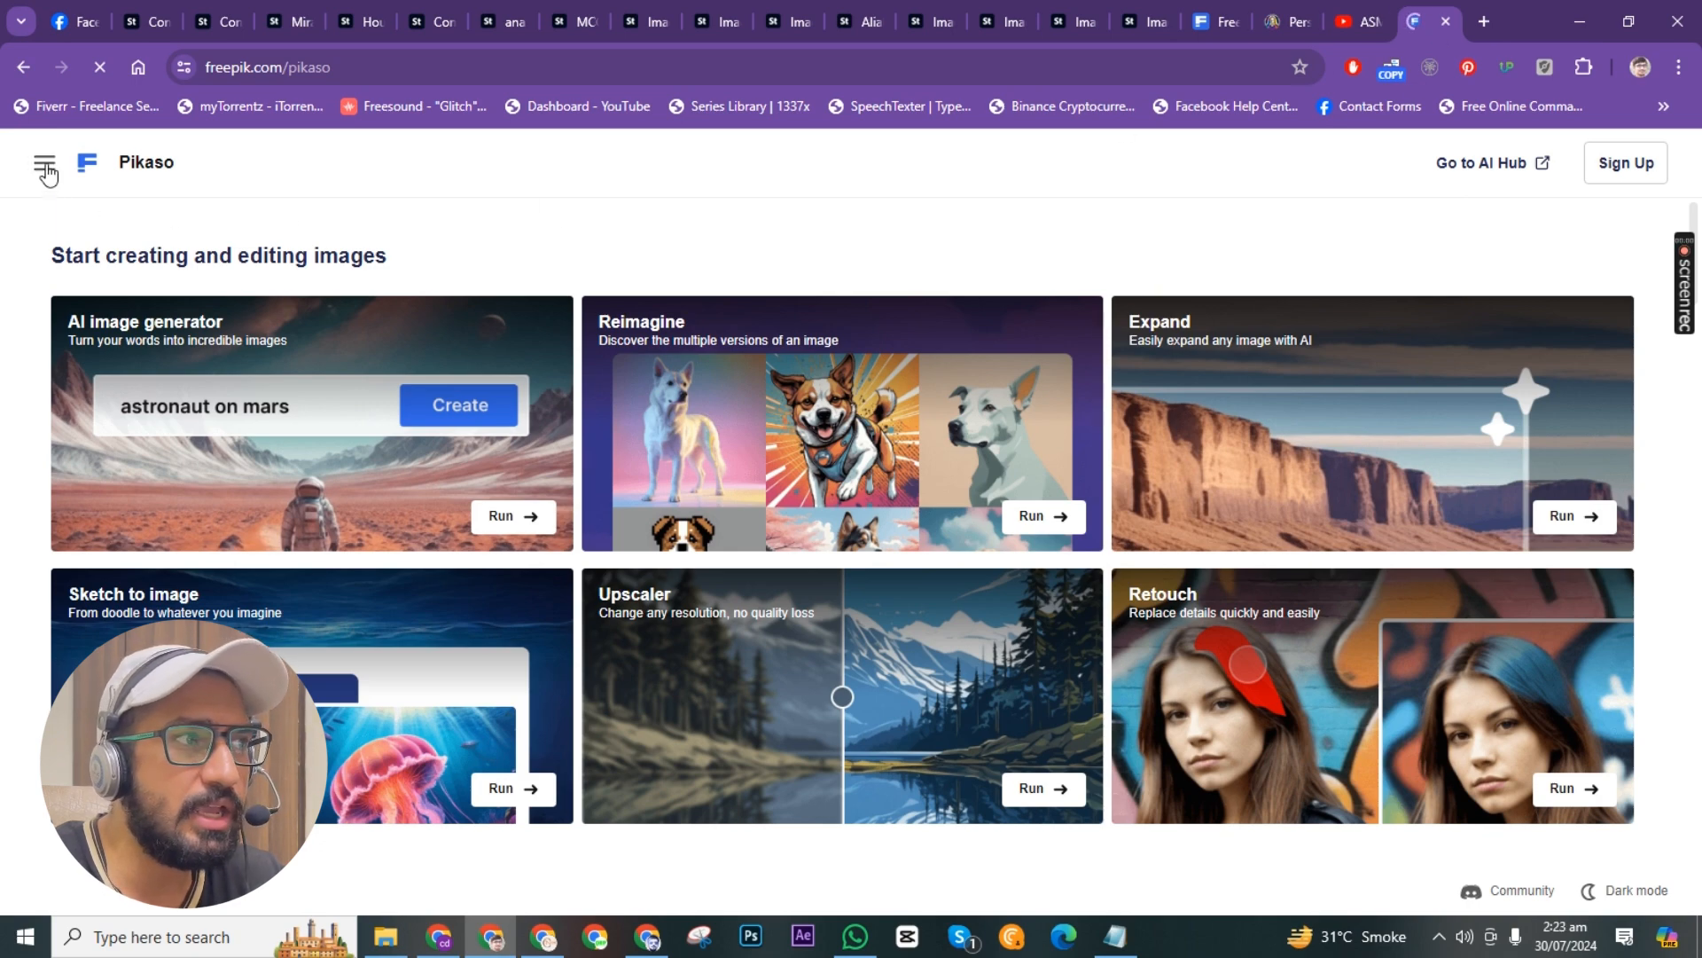
click(48, 171)
click(635, 172)
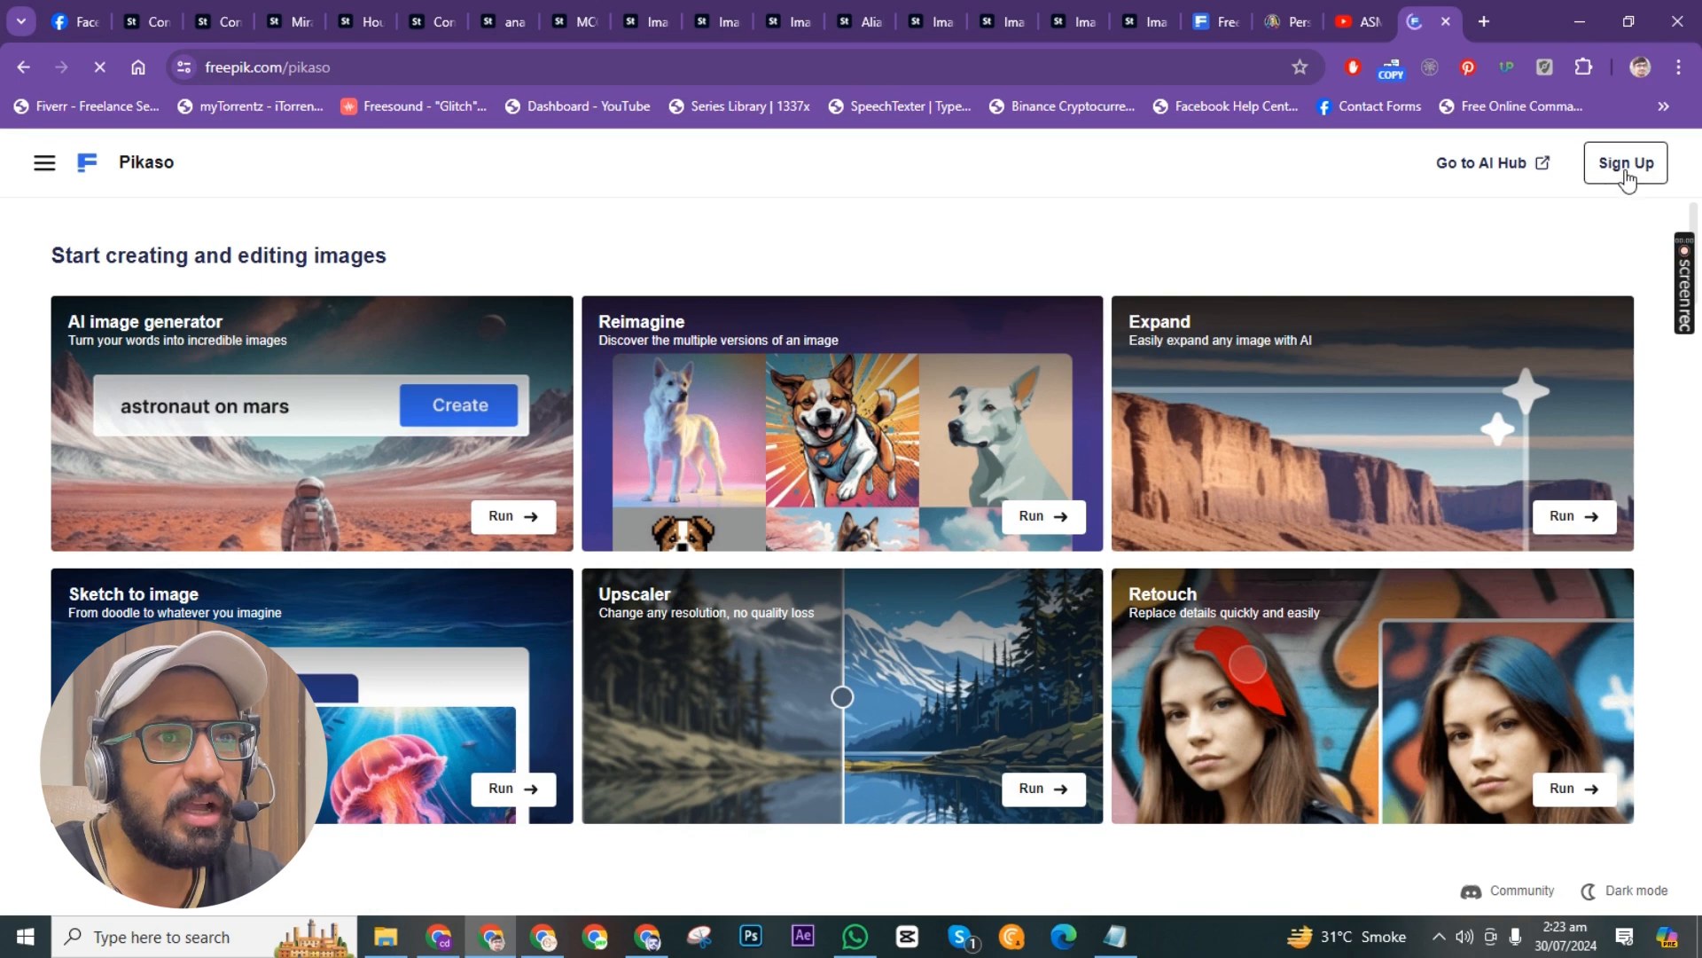
Sign up to Freepik by continuing with the first listed Google account.
click(1624, 169)
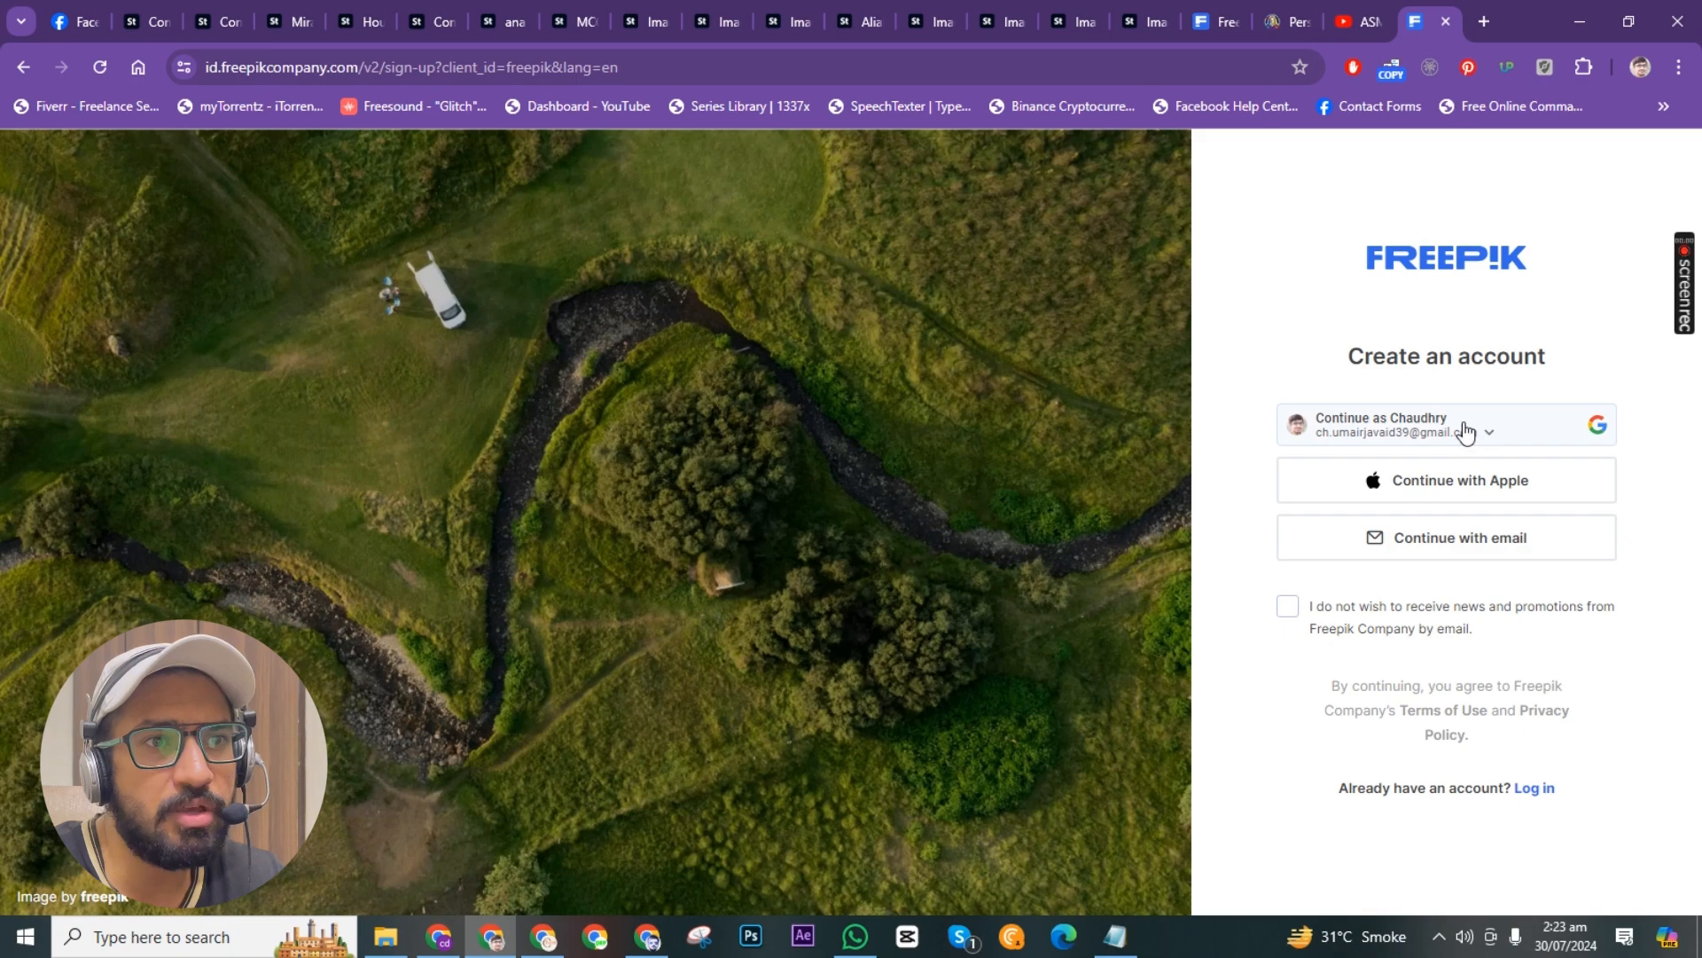
click(1465, 431)
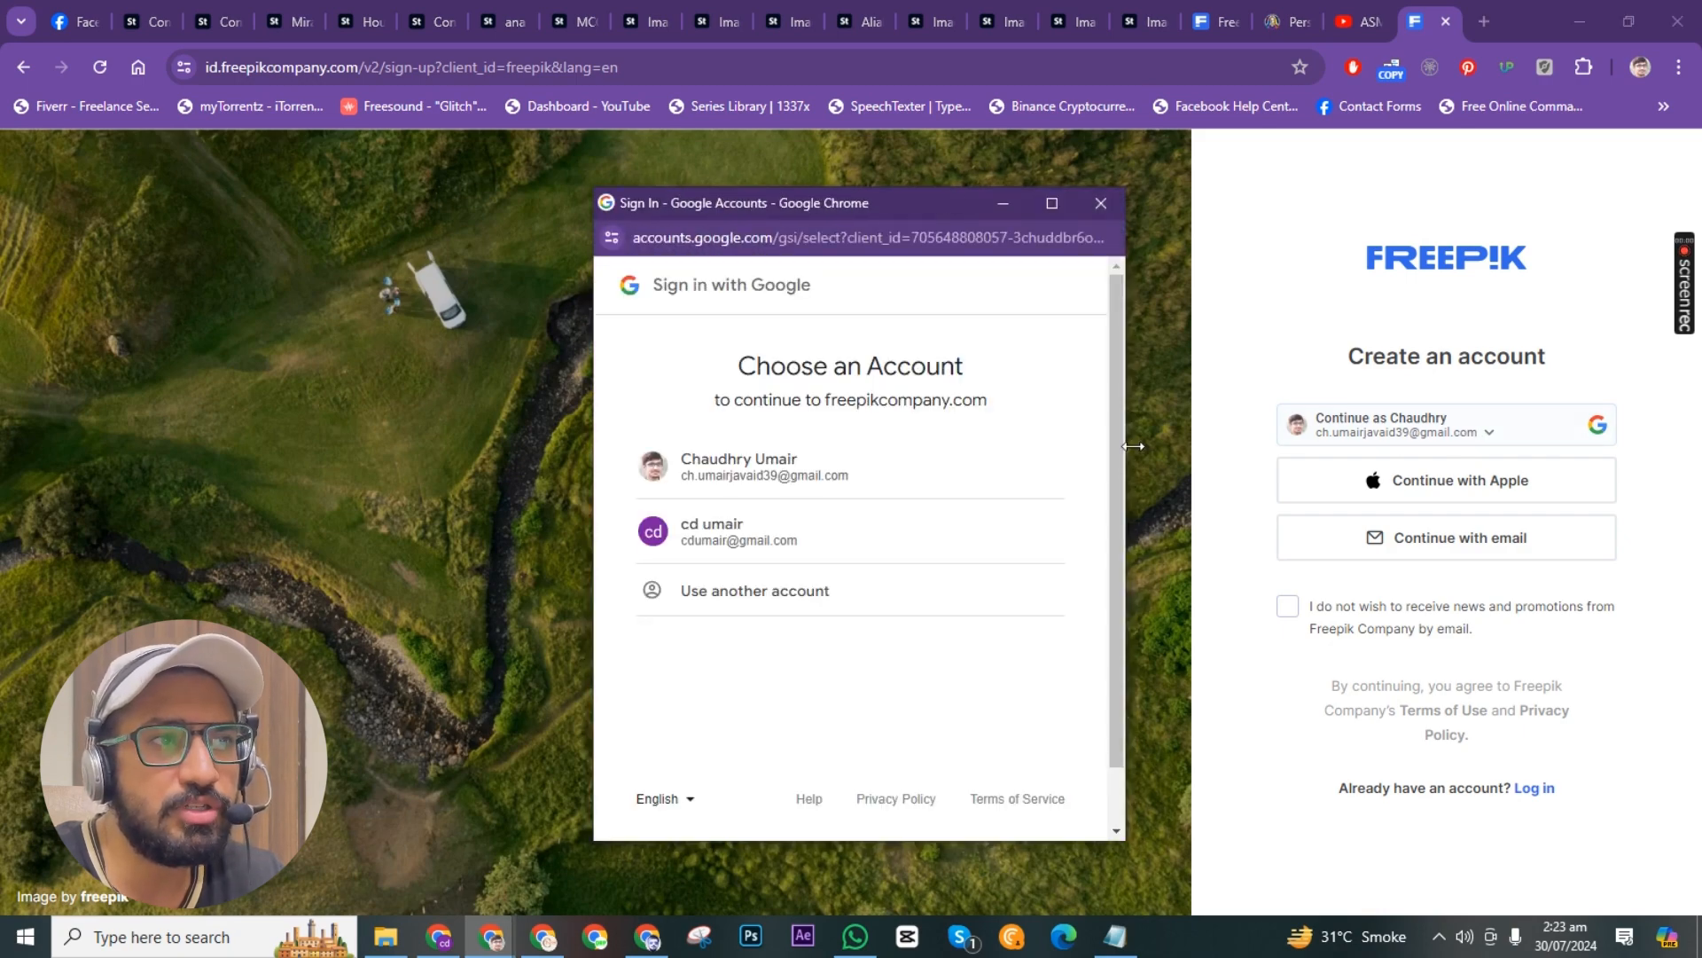
click(864, 479)
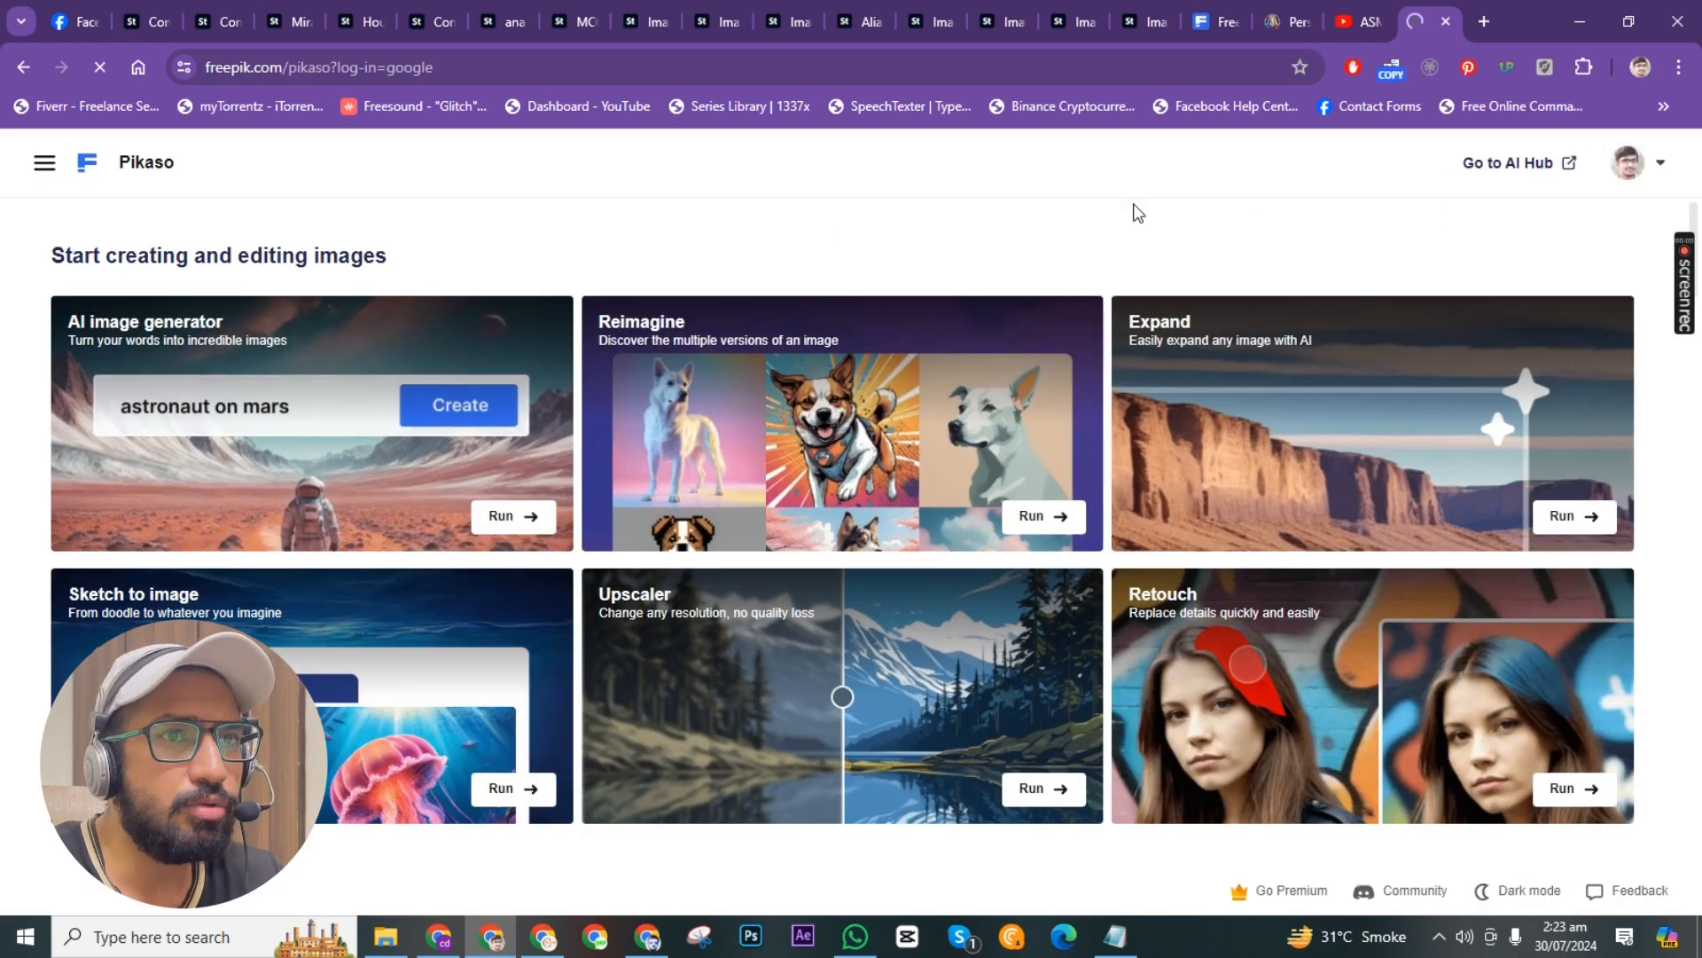
Go to Freepik's AI Hub and open its AI image generator page.
click(1546, 171)
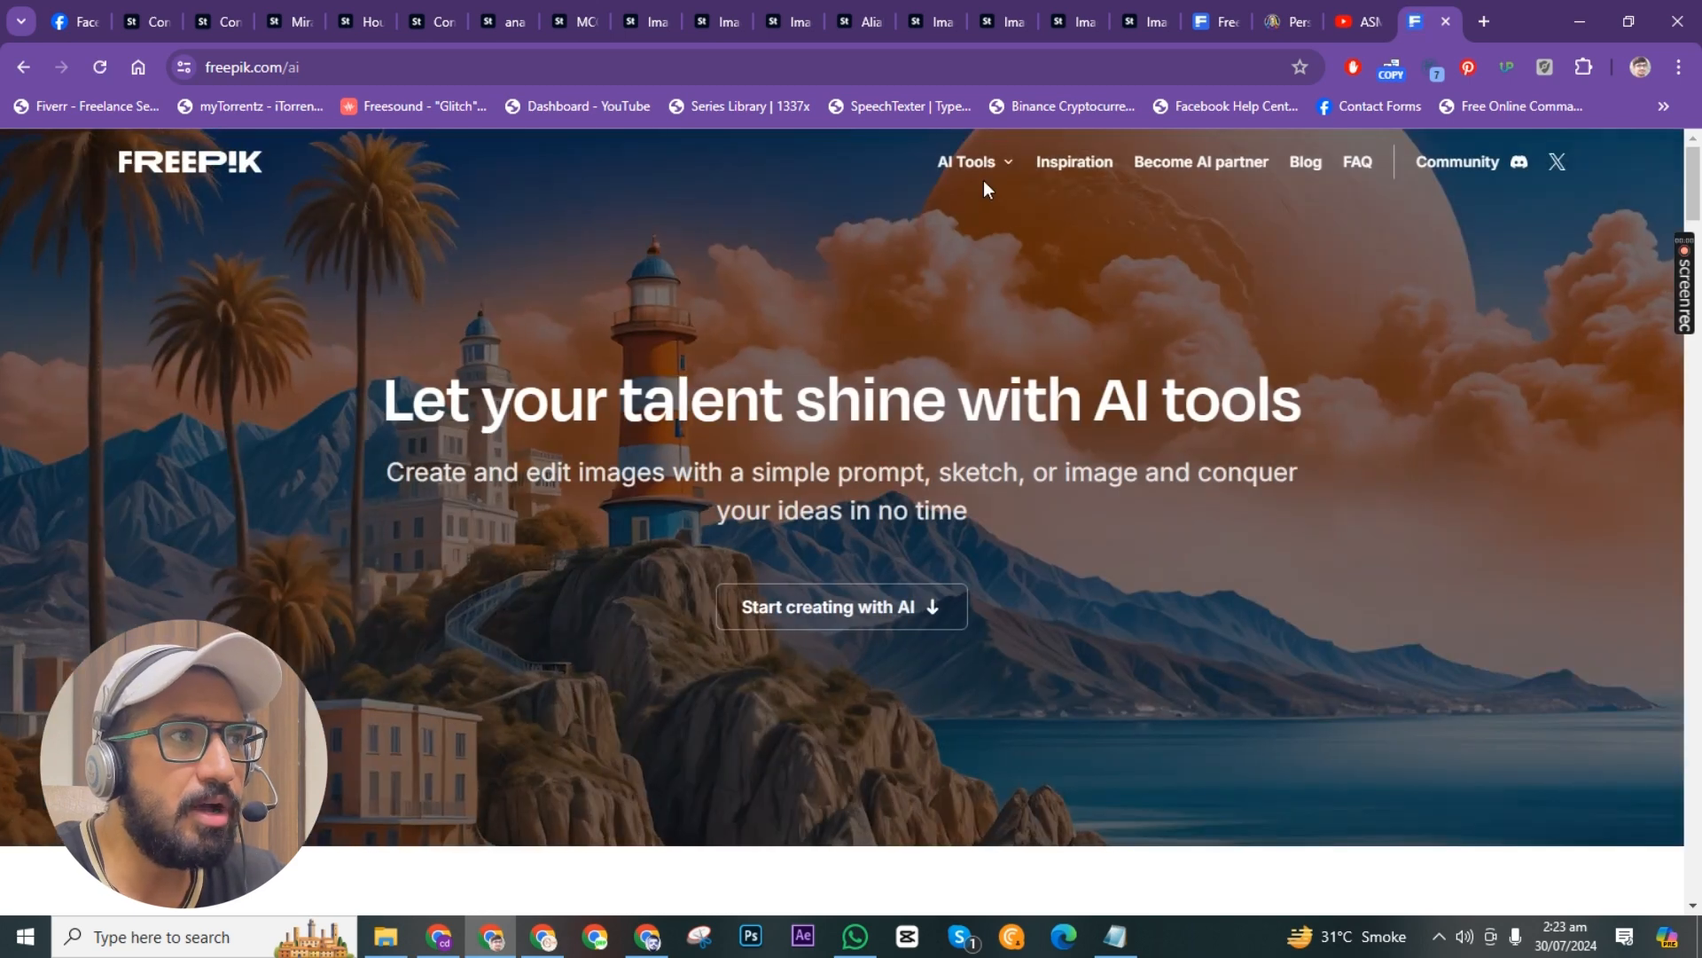
mouse_move(1000, 163)
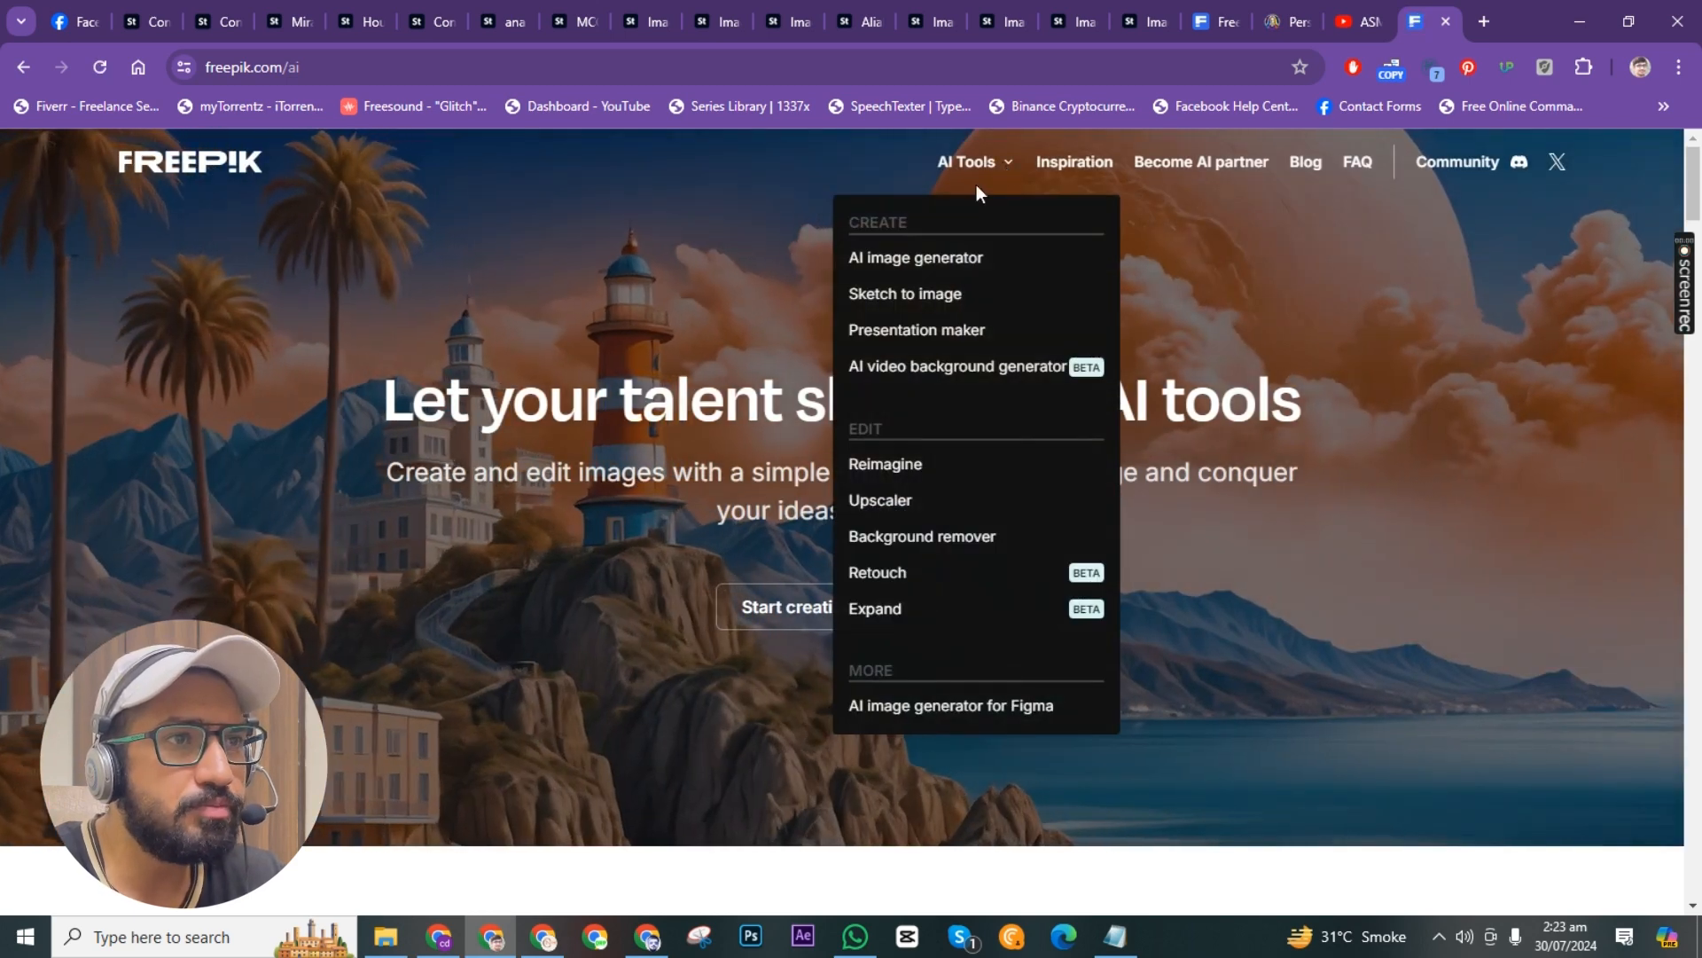
click(919, 257)
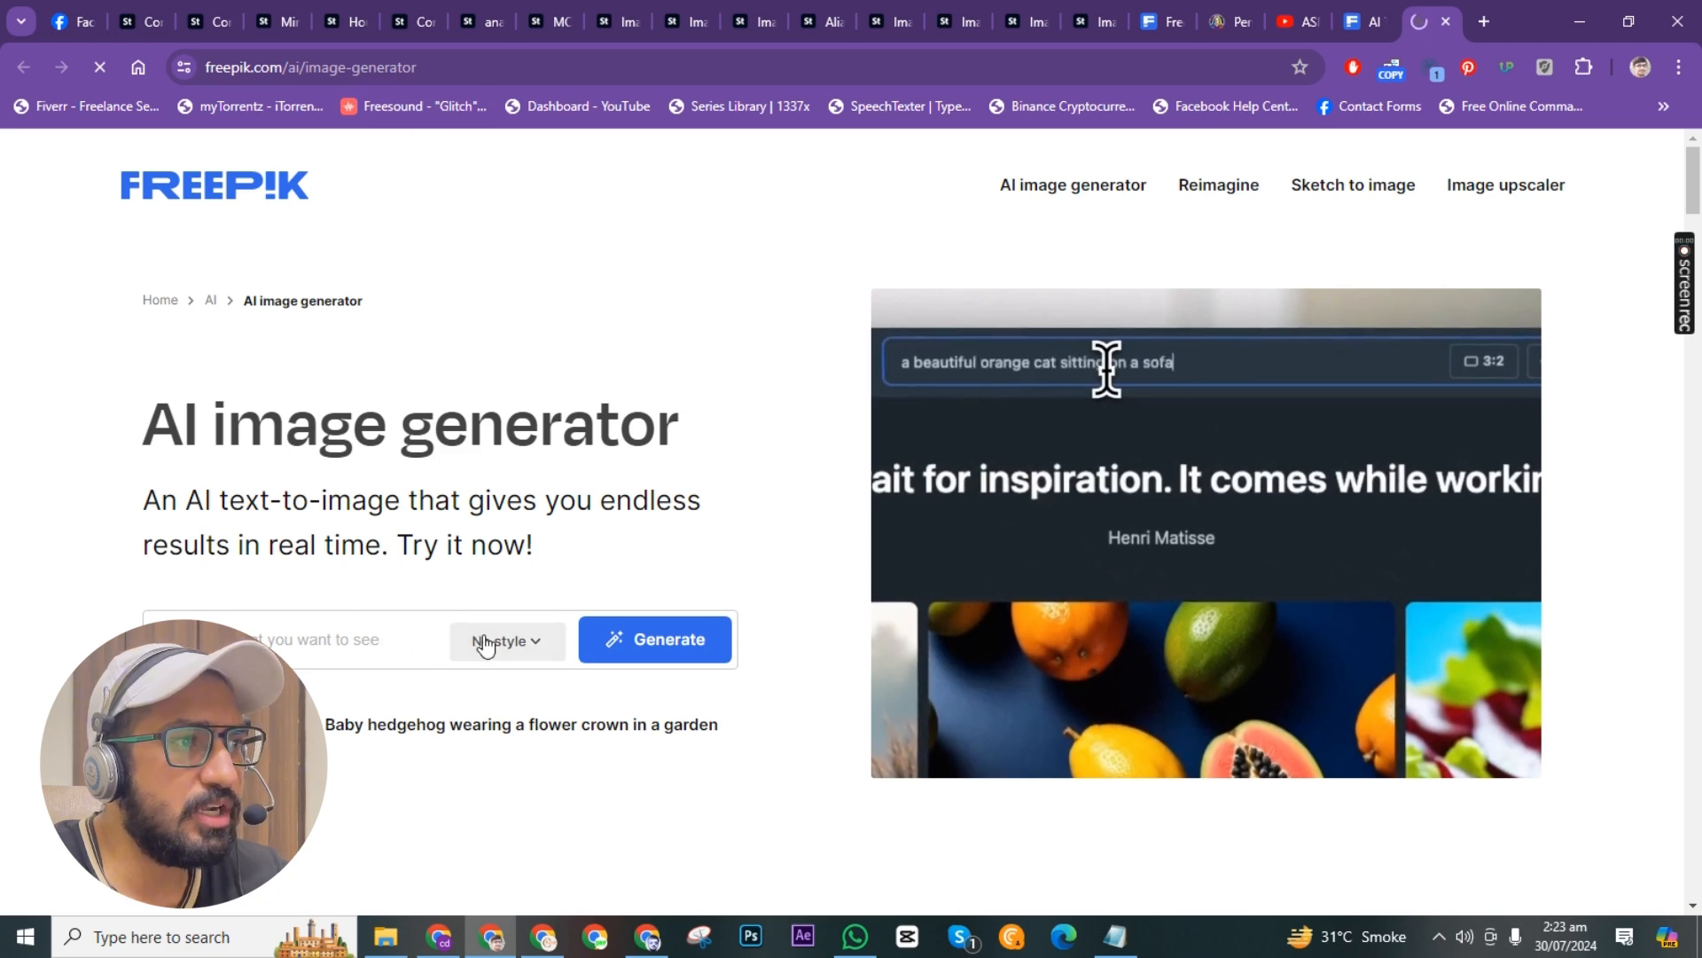
Go back to Freepik's homepage to open the Pikaso AI image generator, and close the leftover AI Hub tab.
click(160, 304)
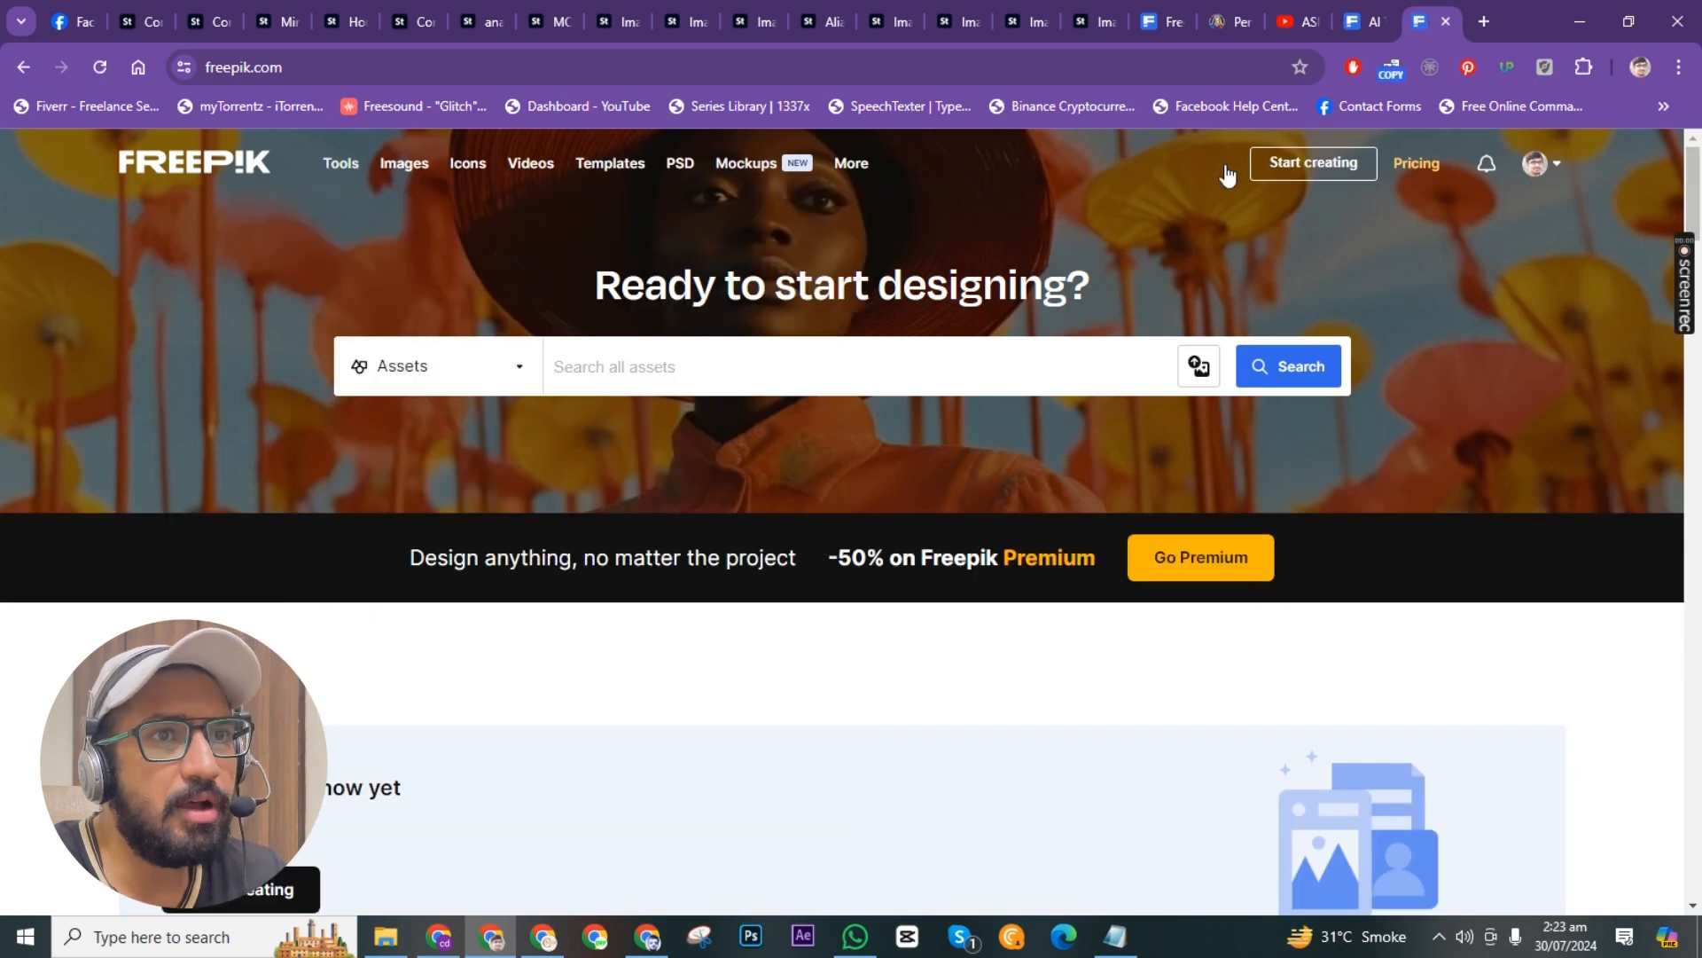
mouse_move(338, 165)
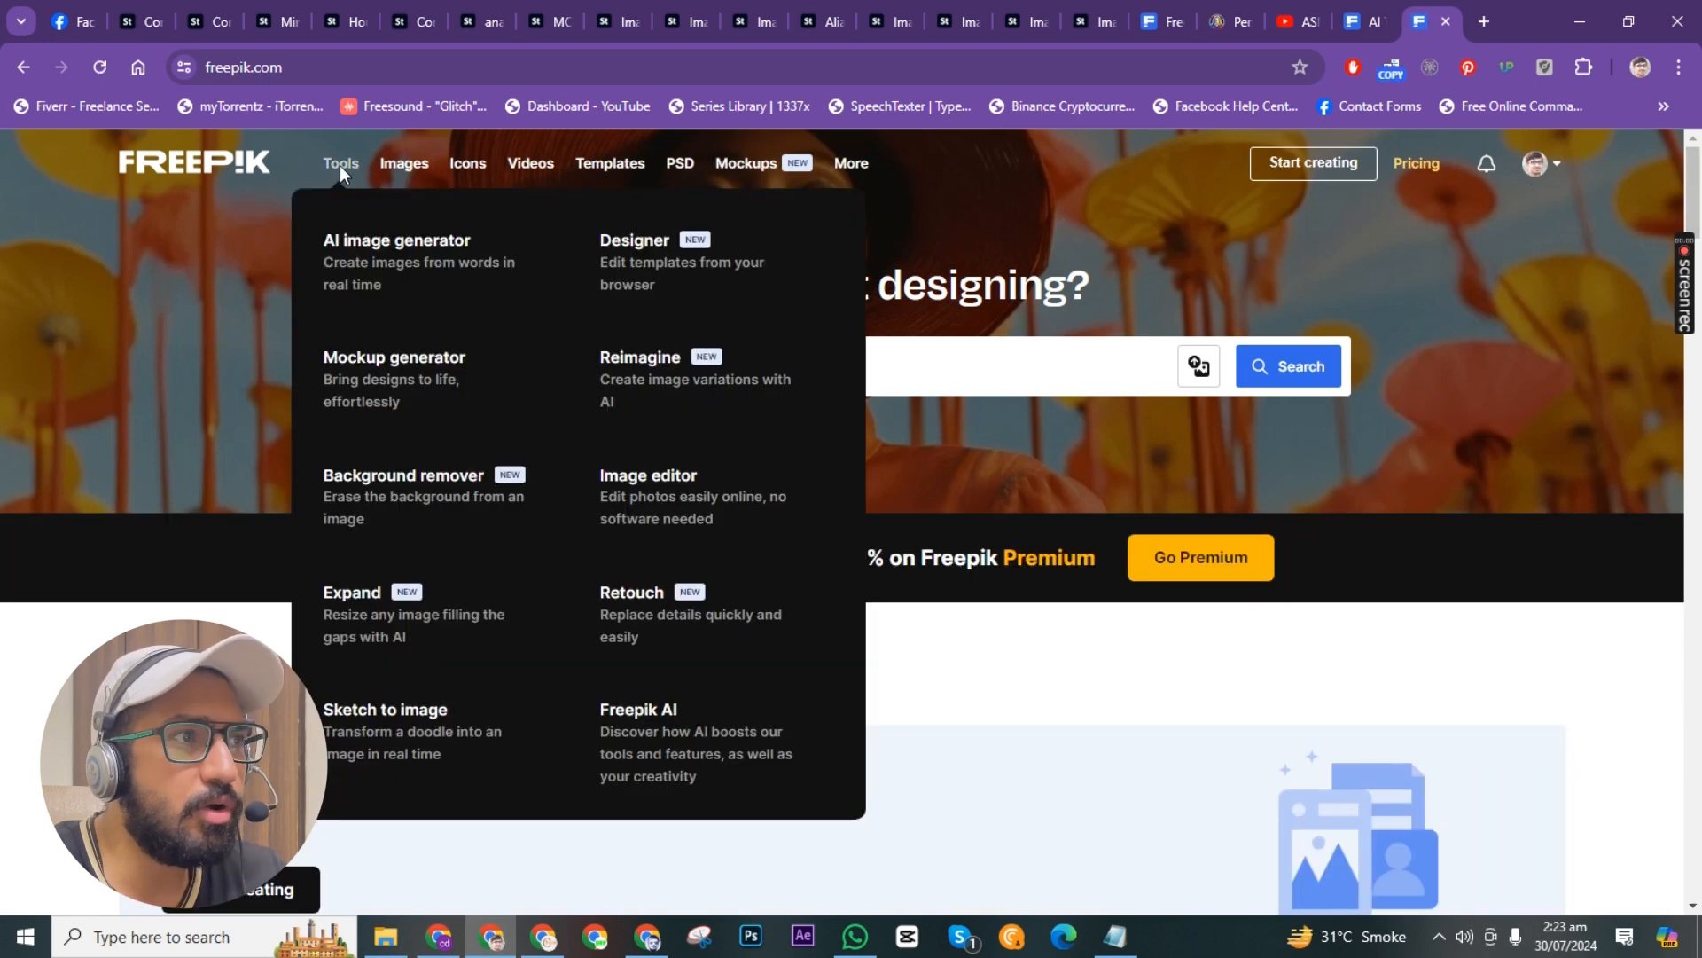
click(382, 256)
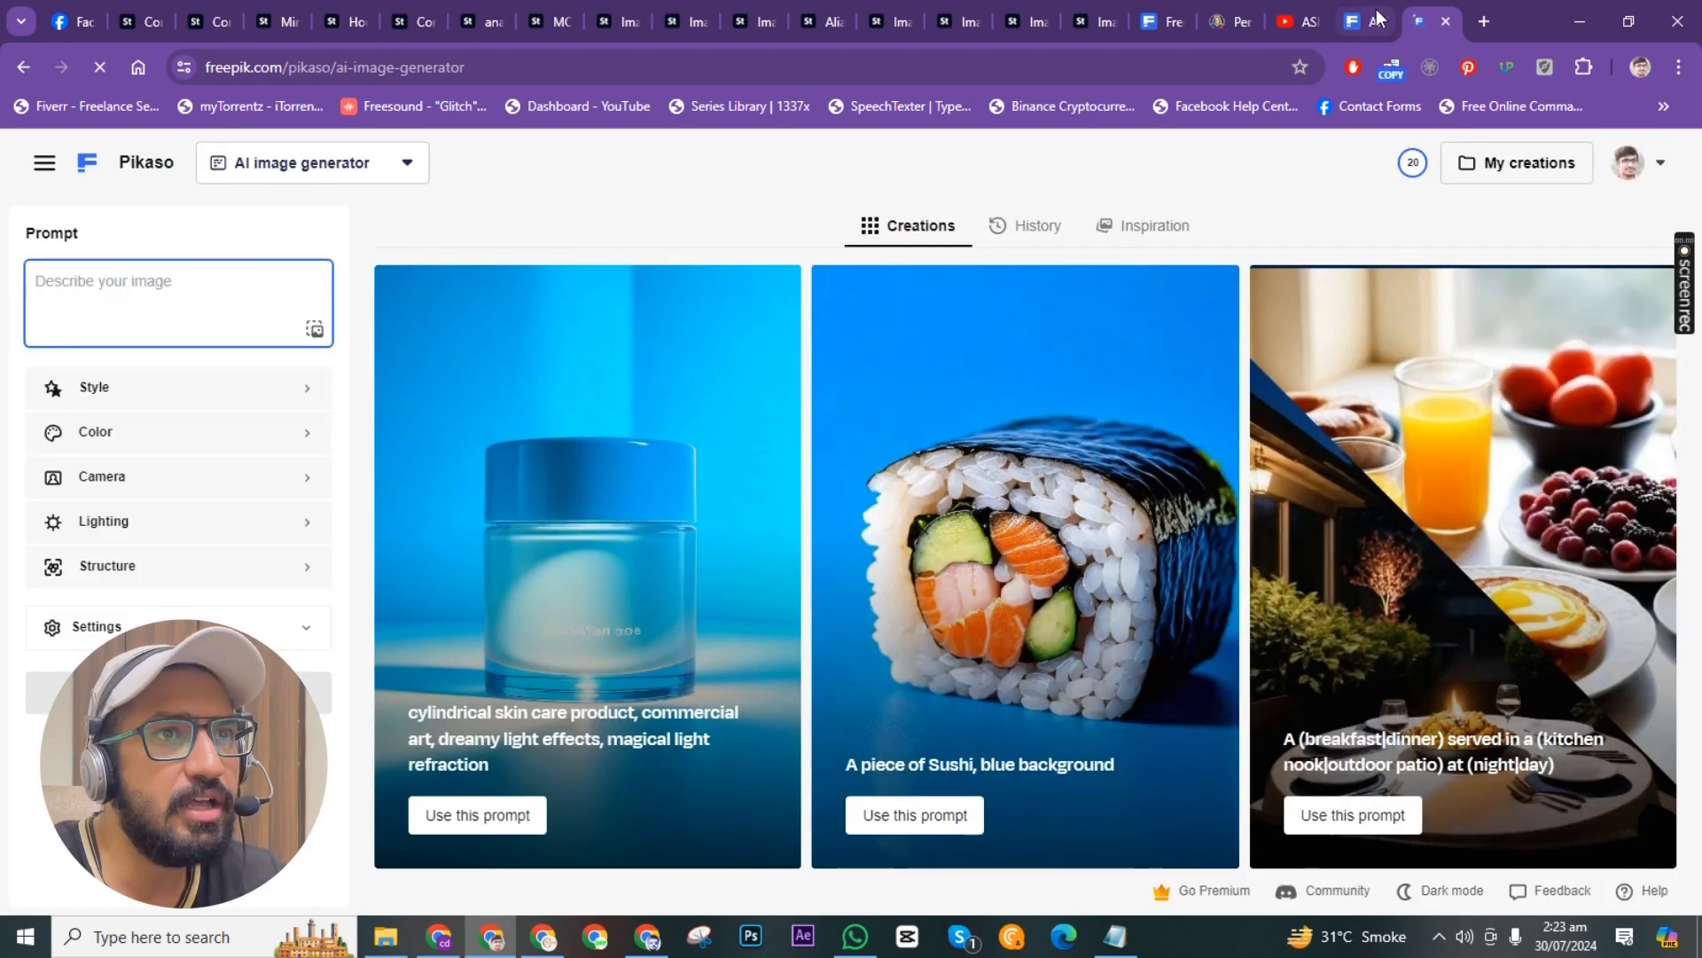
click(1377, 24)
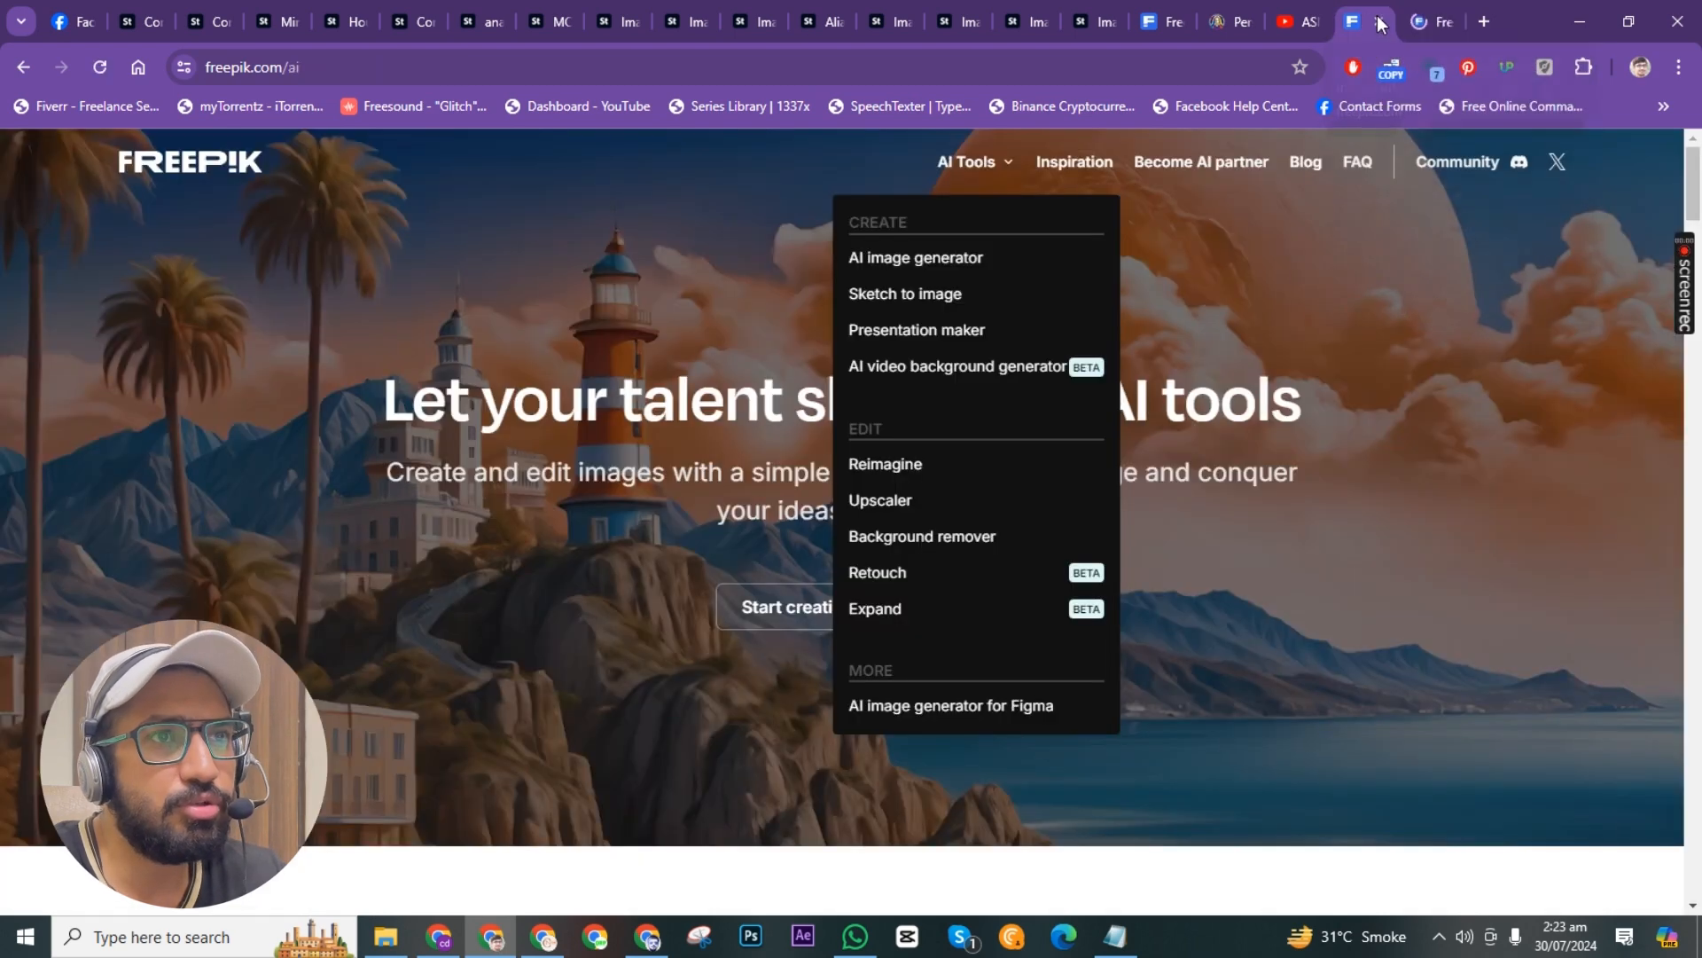
click(1380, 22)
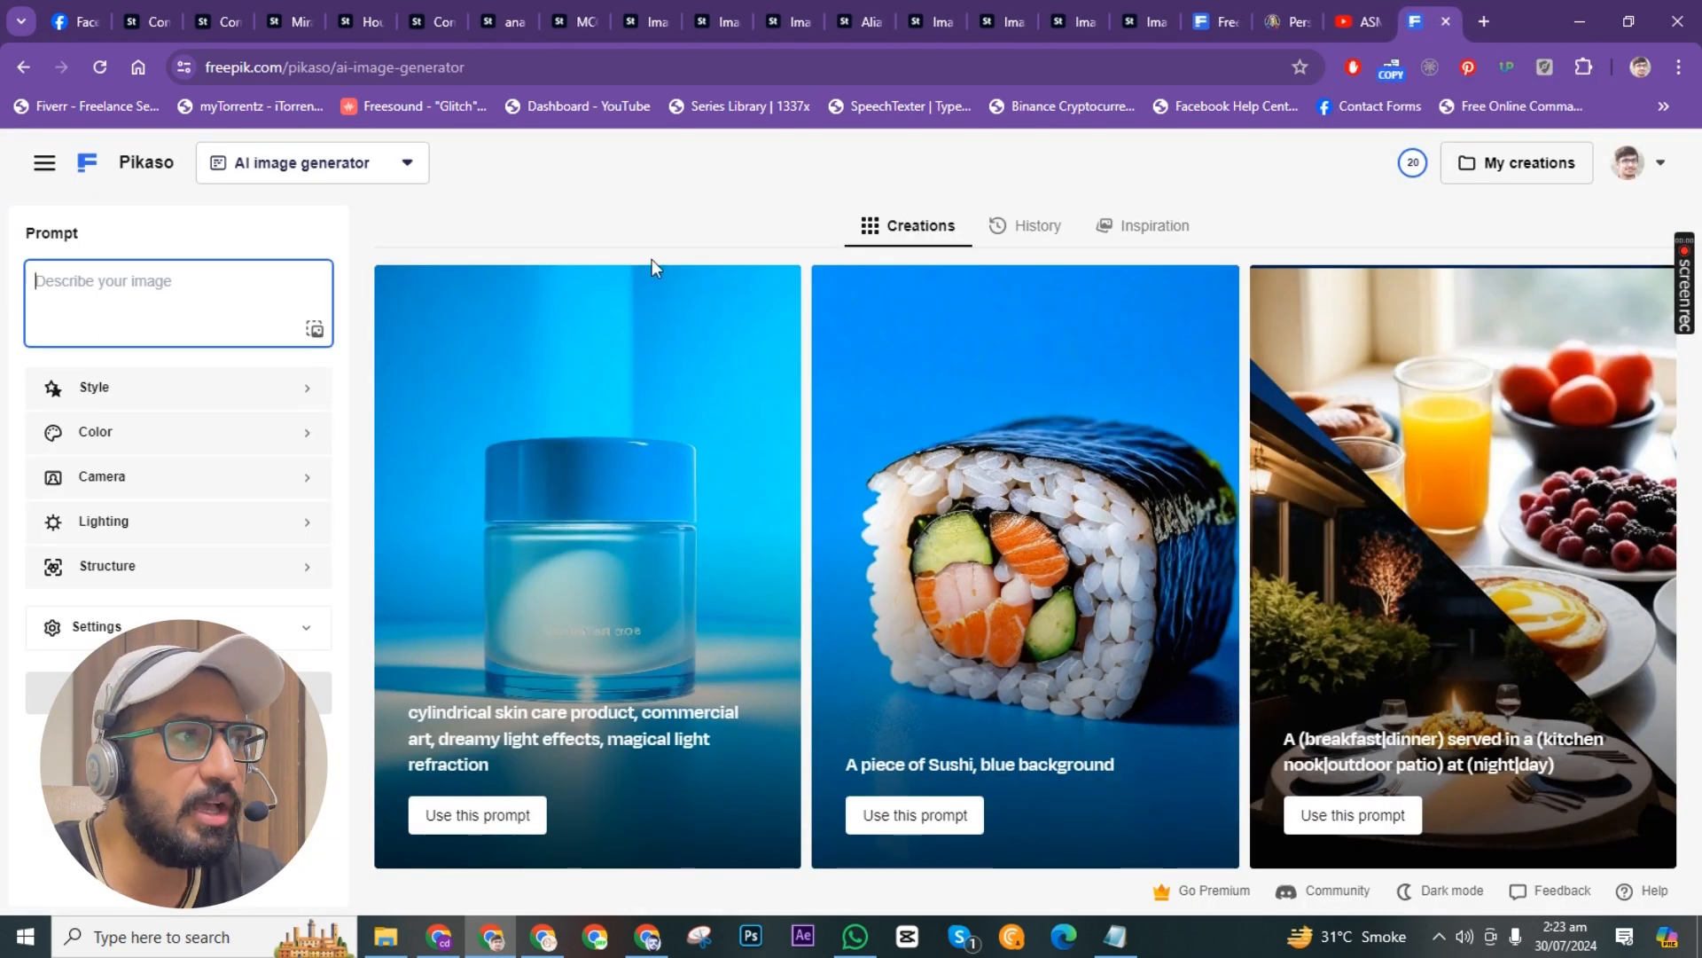
Check how many images can still be generated today.
click(117, 291)
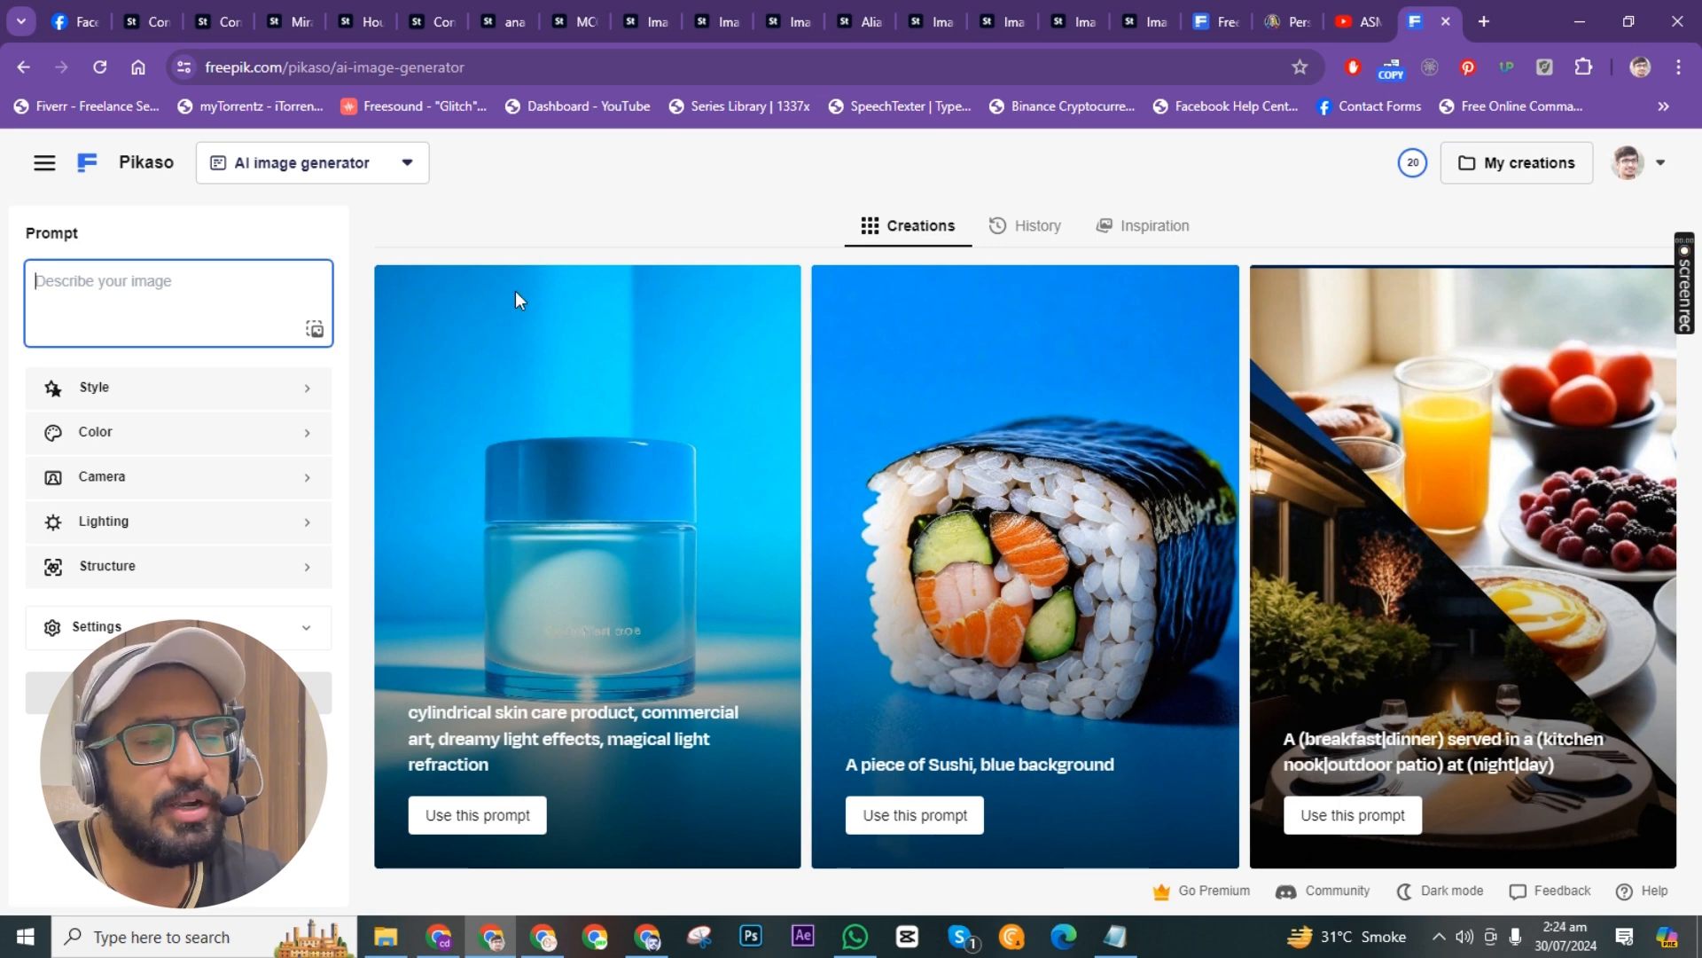
mouse_move(1415, 163)
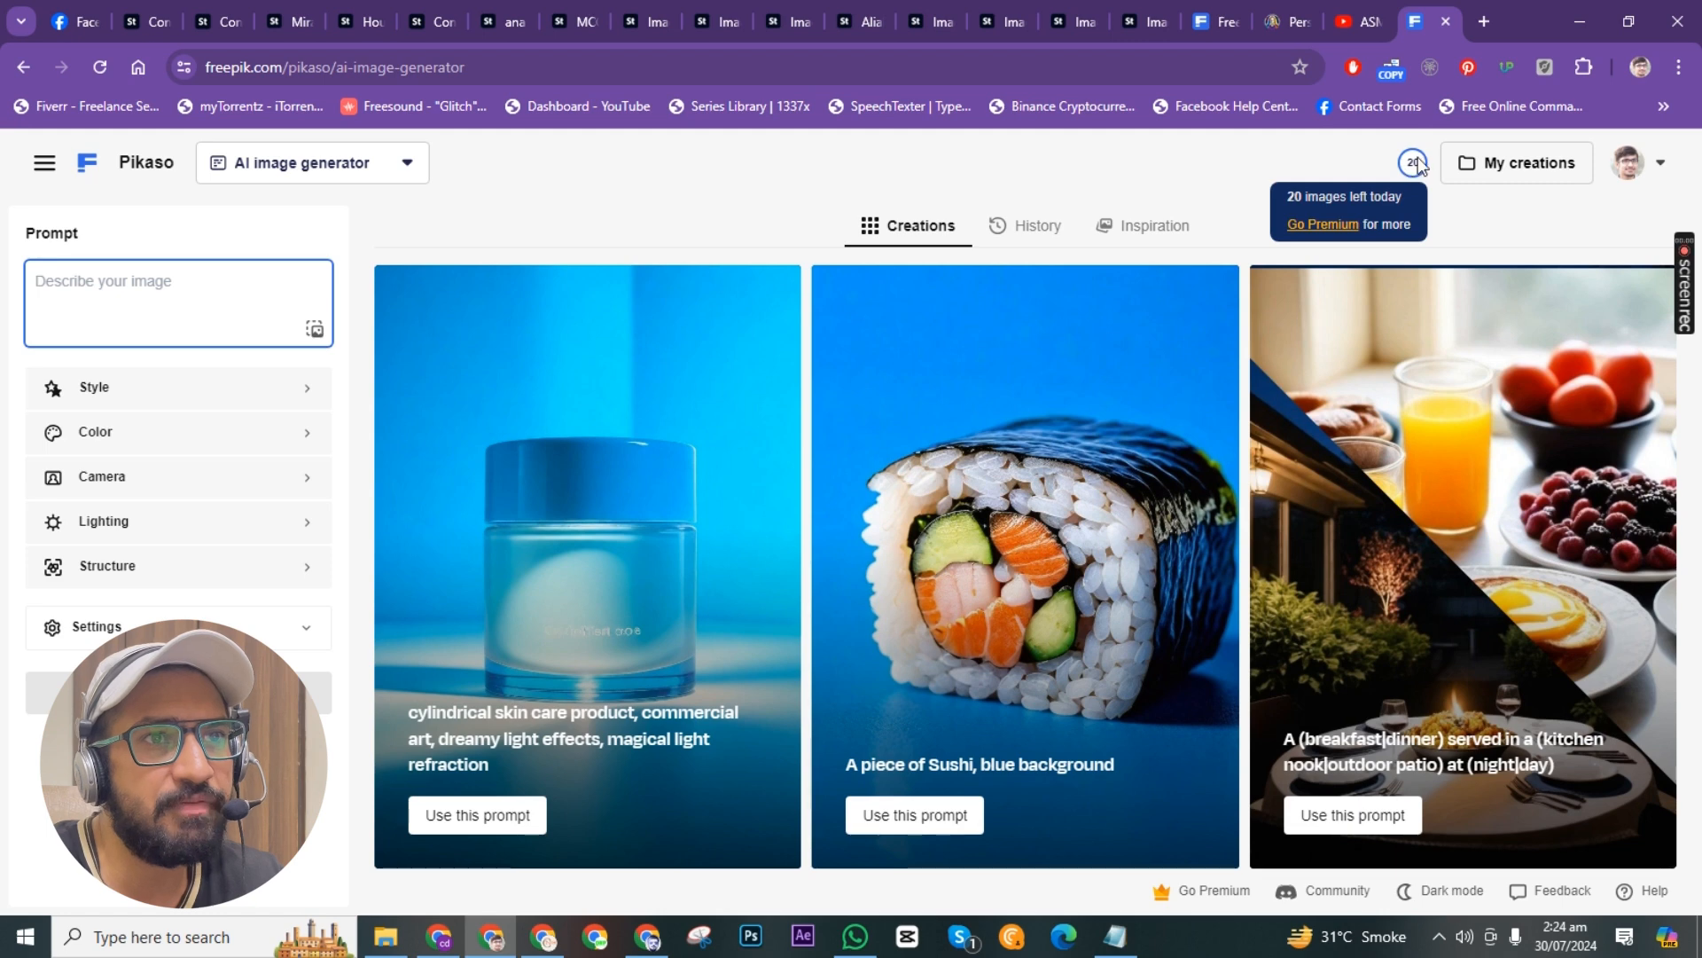
click(1341, 197)
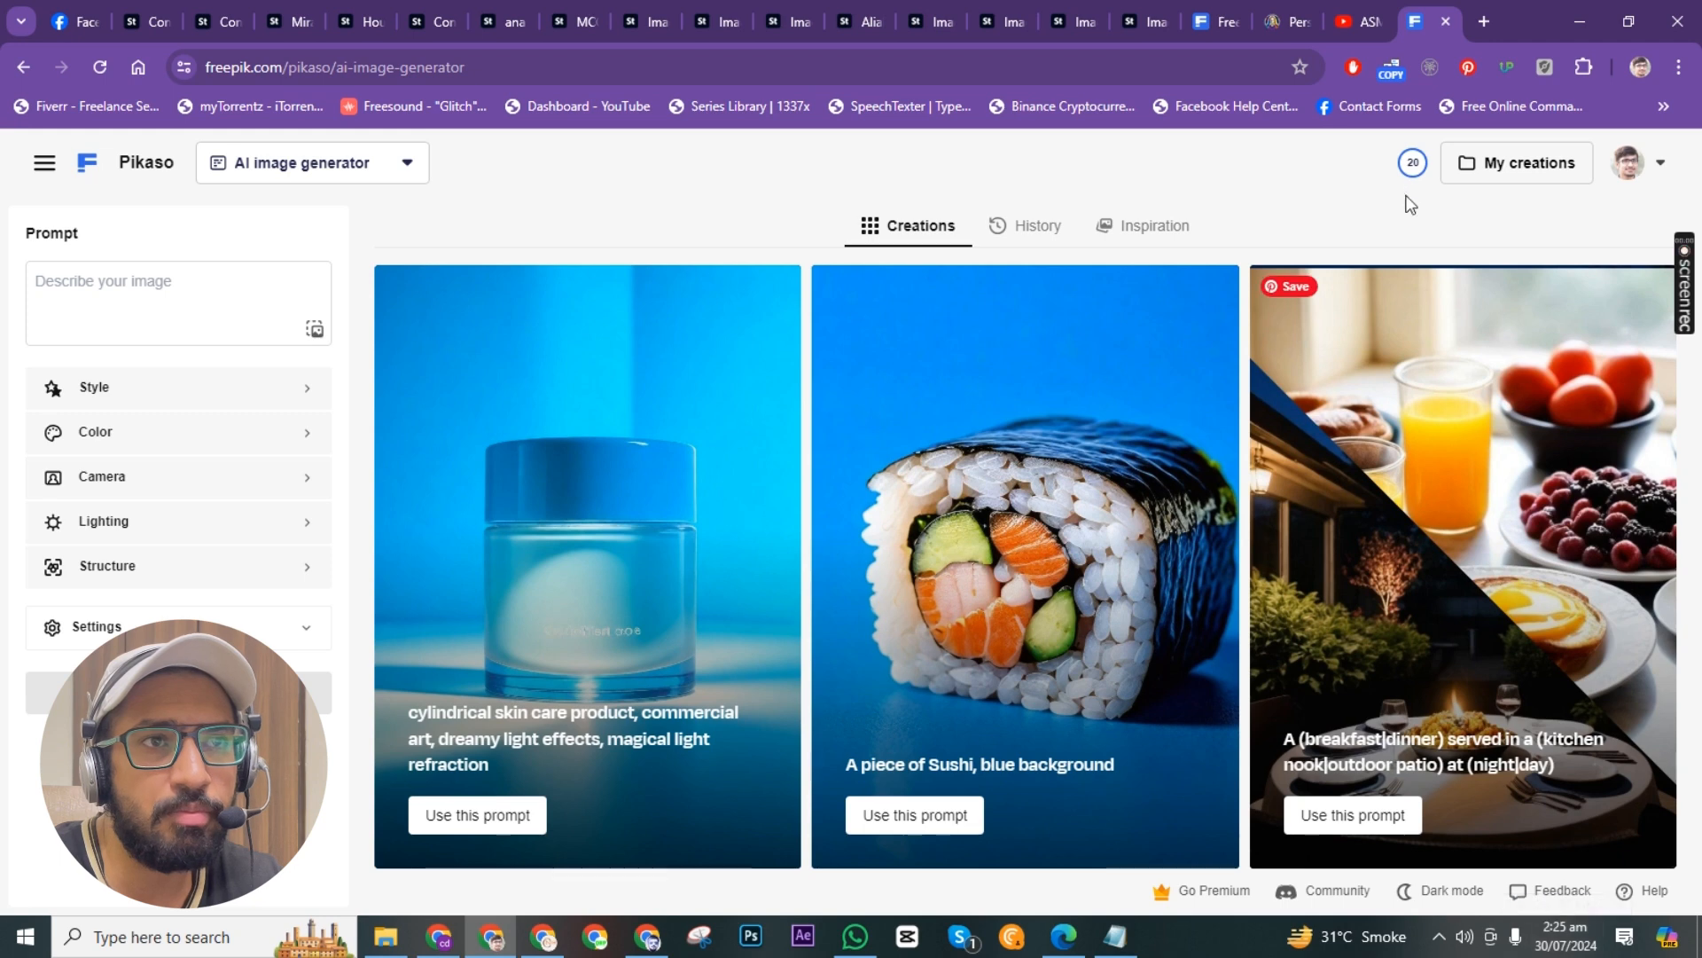
mouse_move(1417, 186)
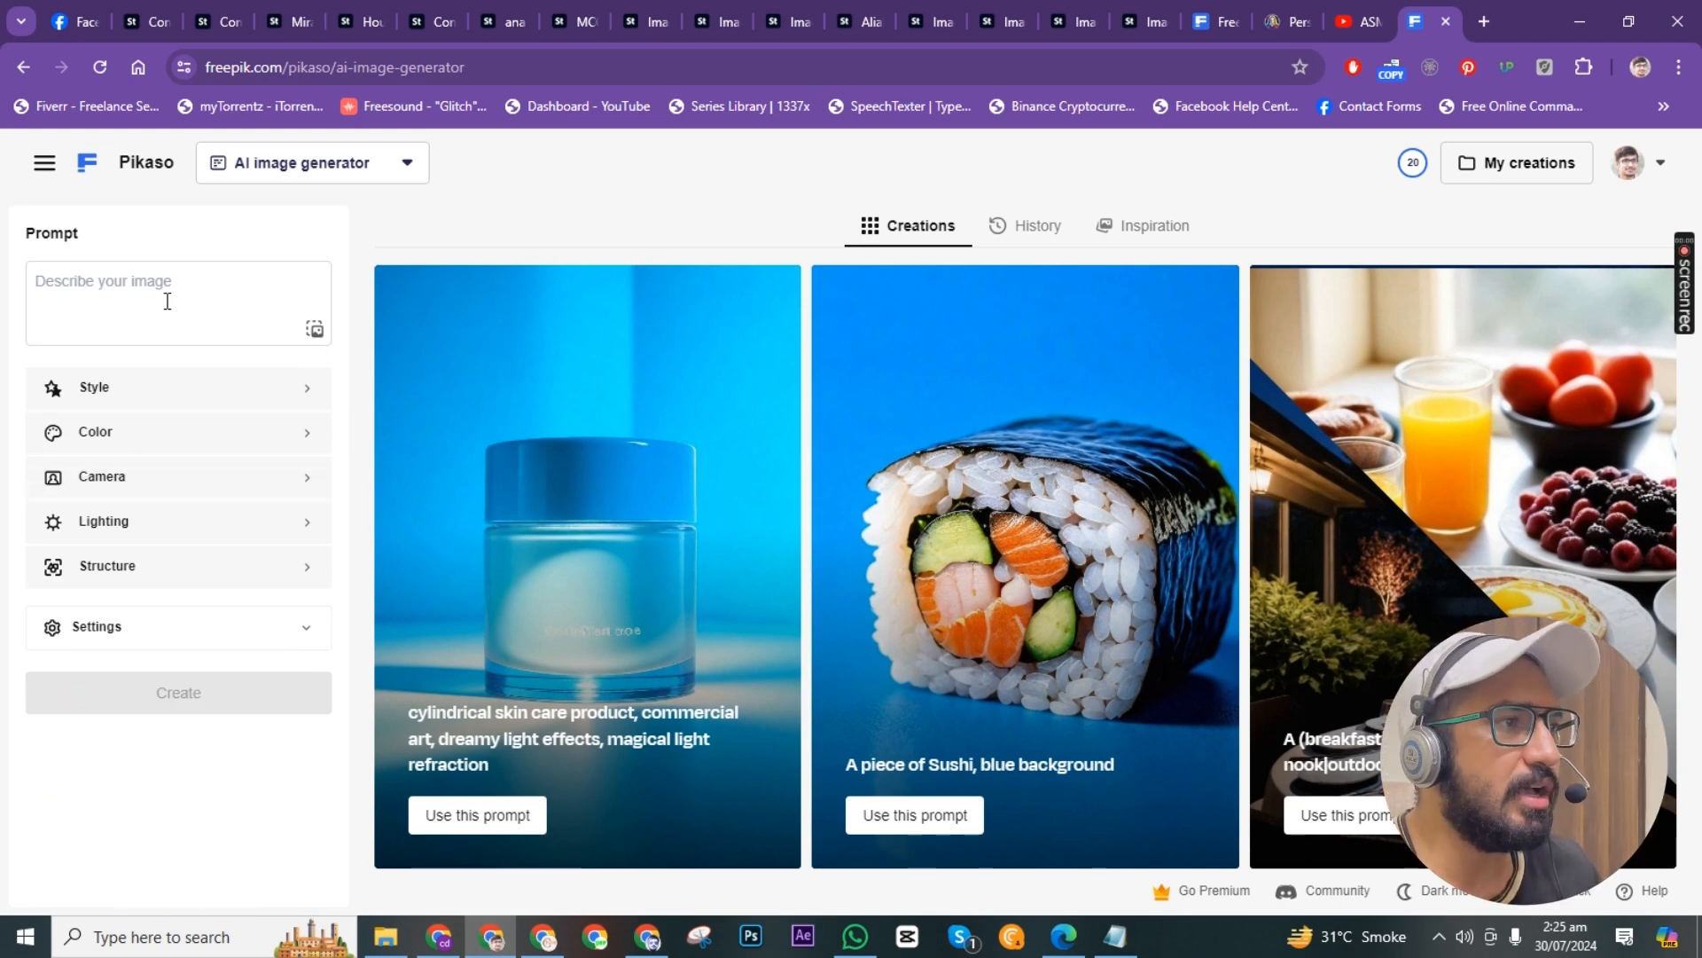
Expand the generator's settings and set the mode to High quality.
click(221, 635)
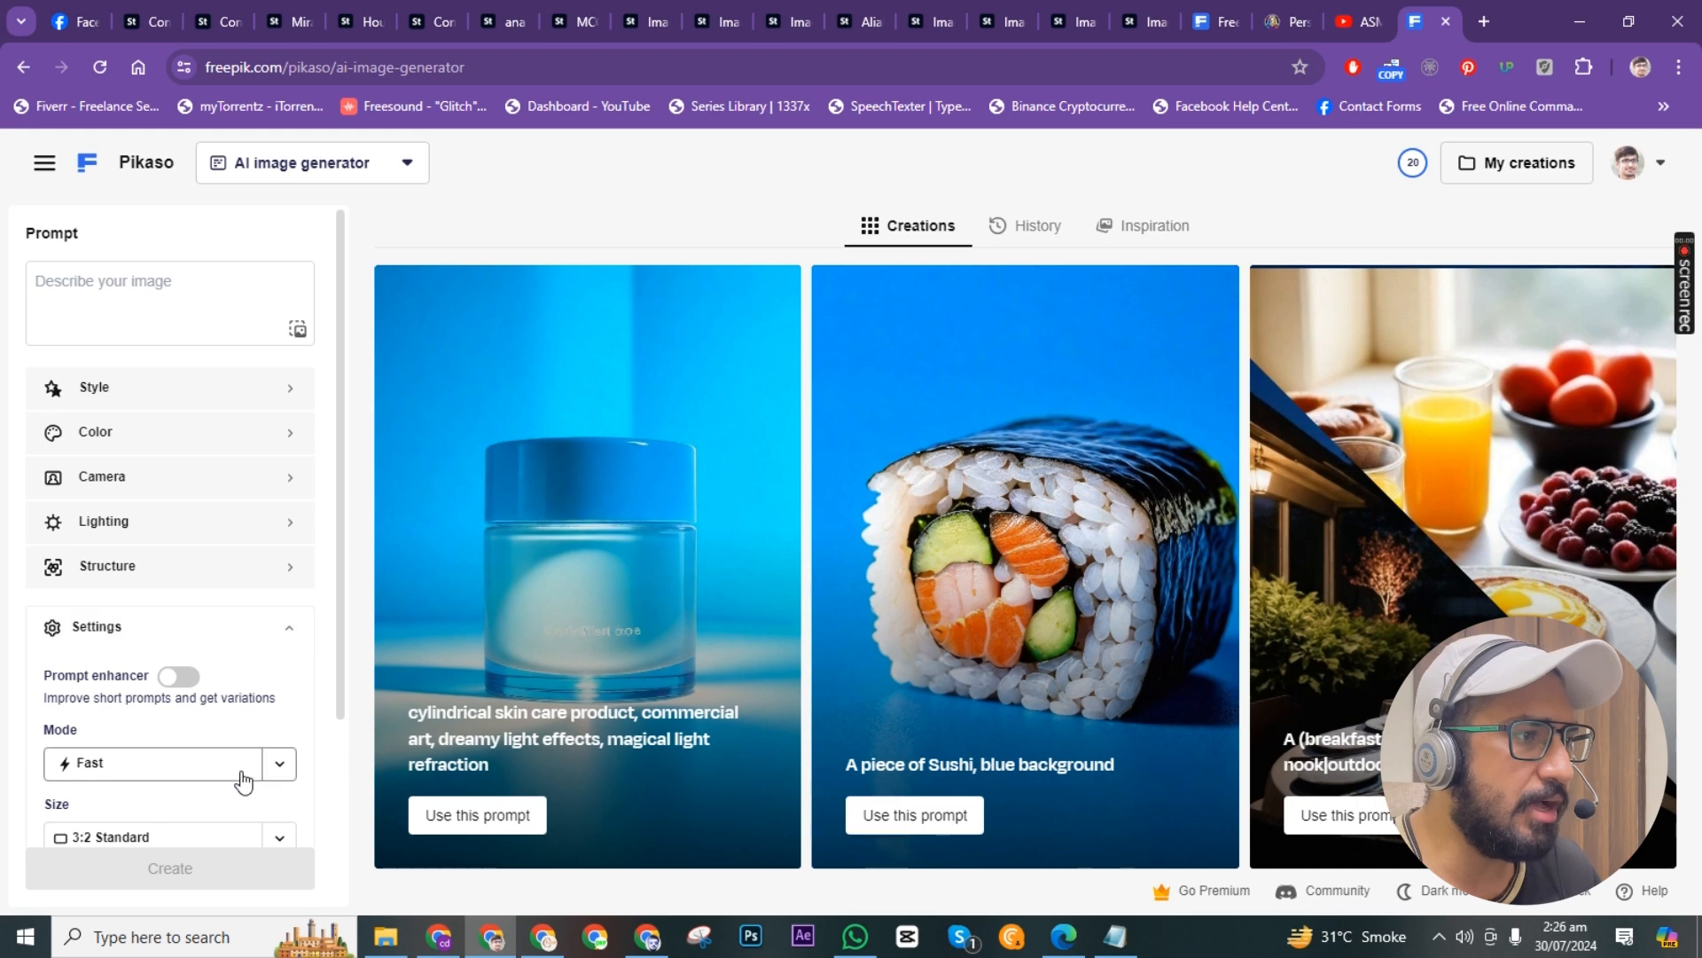
scroll(271, 758, down, 1)
click(277, 665)
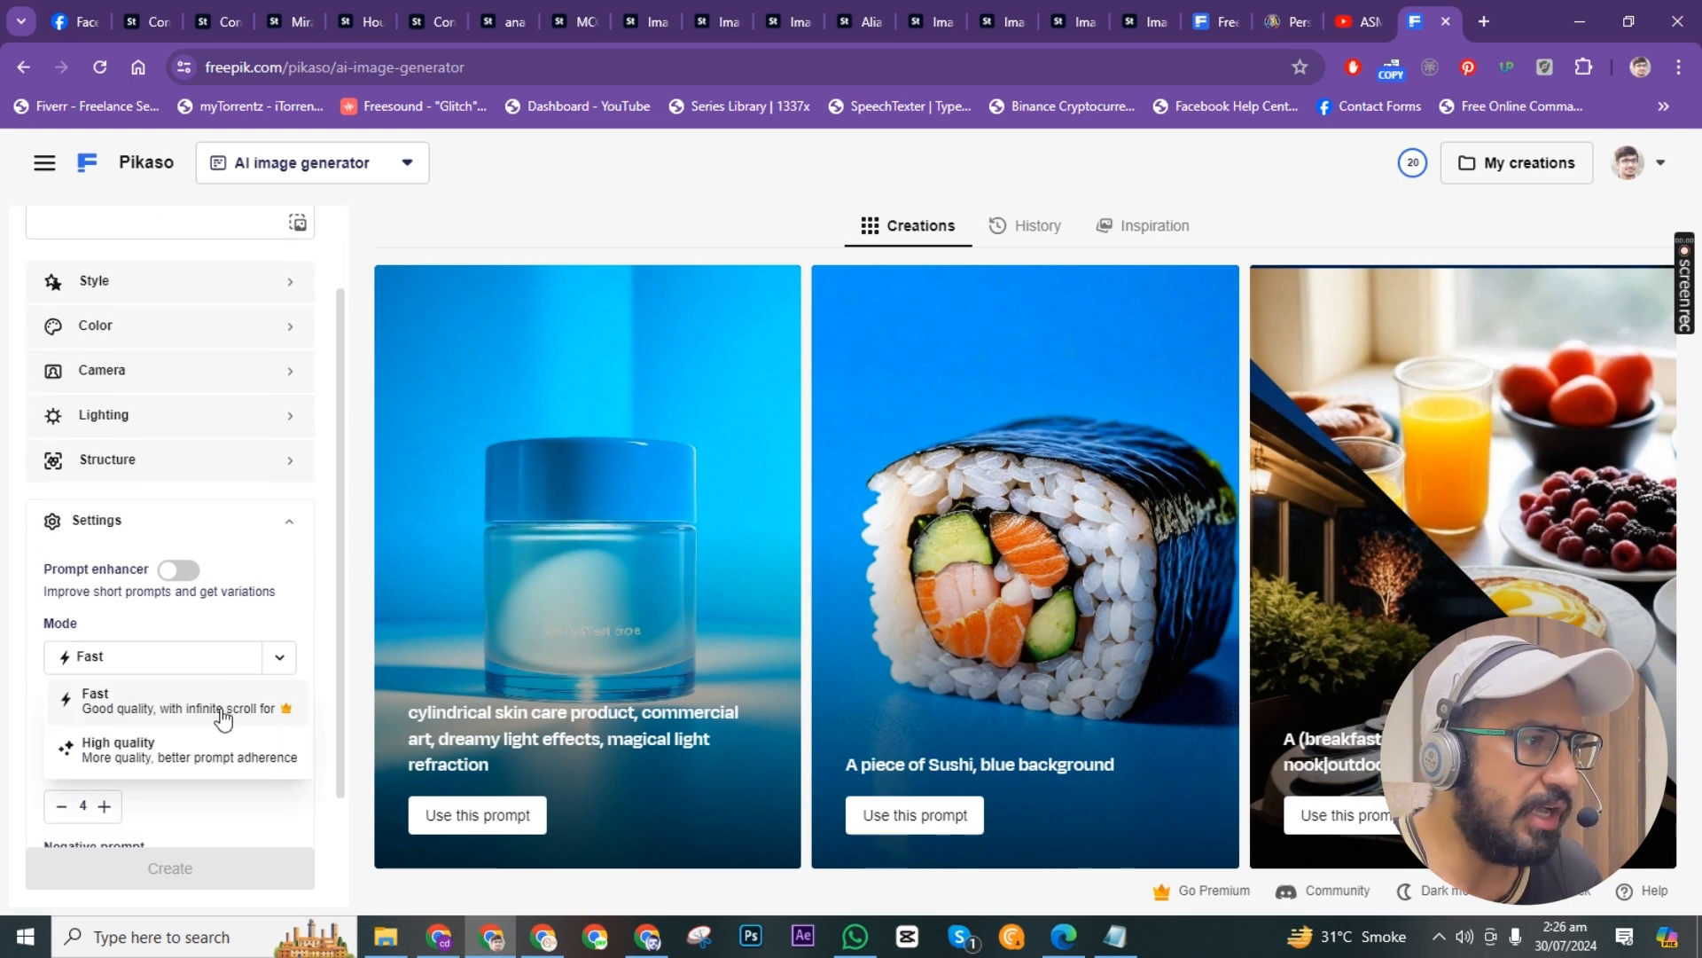
click(188, 753)
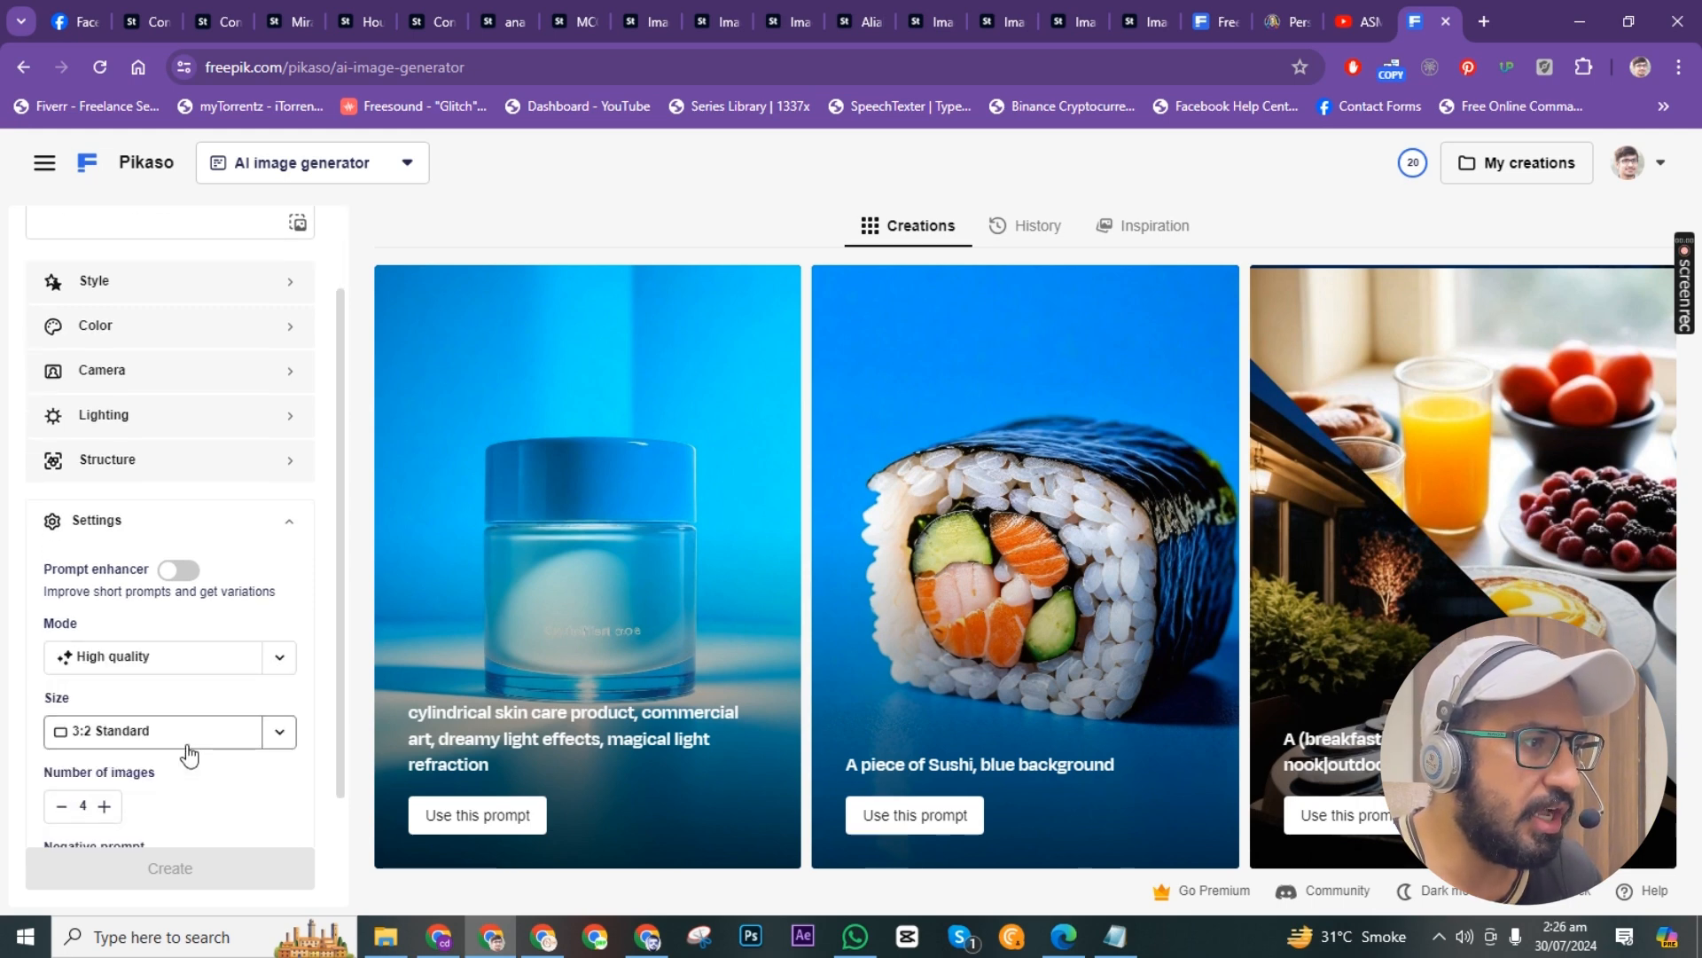
Set the image size to 16:9 Widescreen and try to raise the number of images.
click(282, 743)
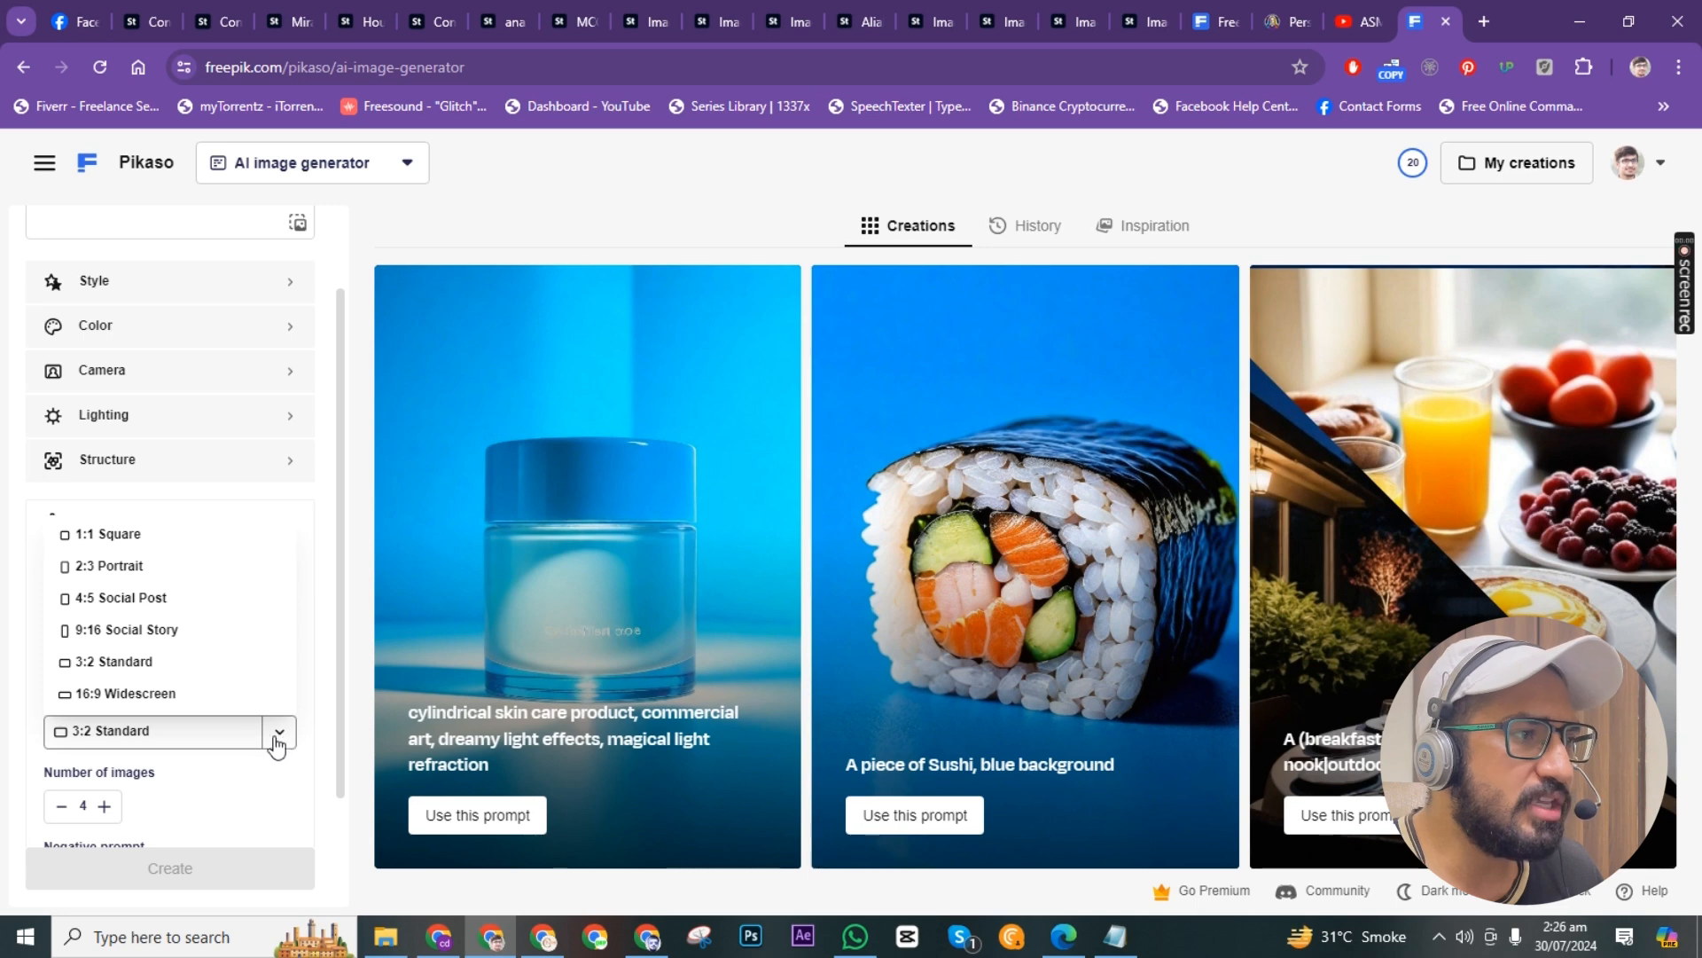
click(157, 695)
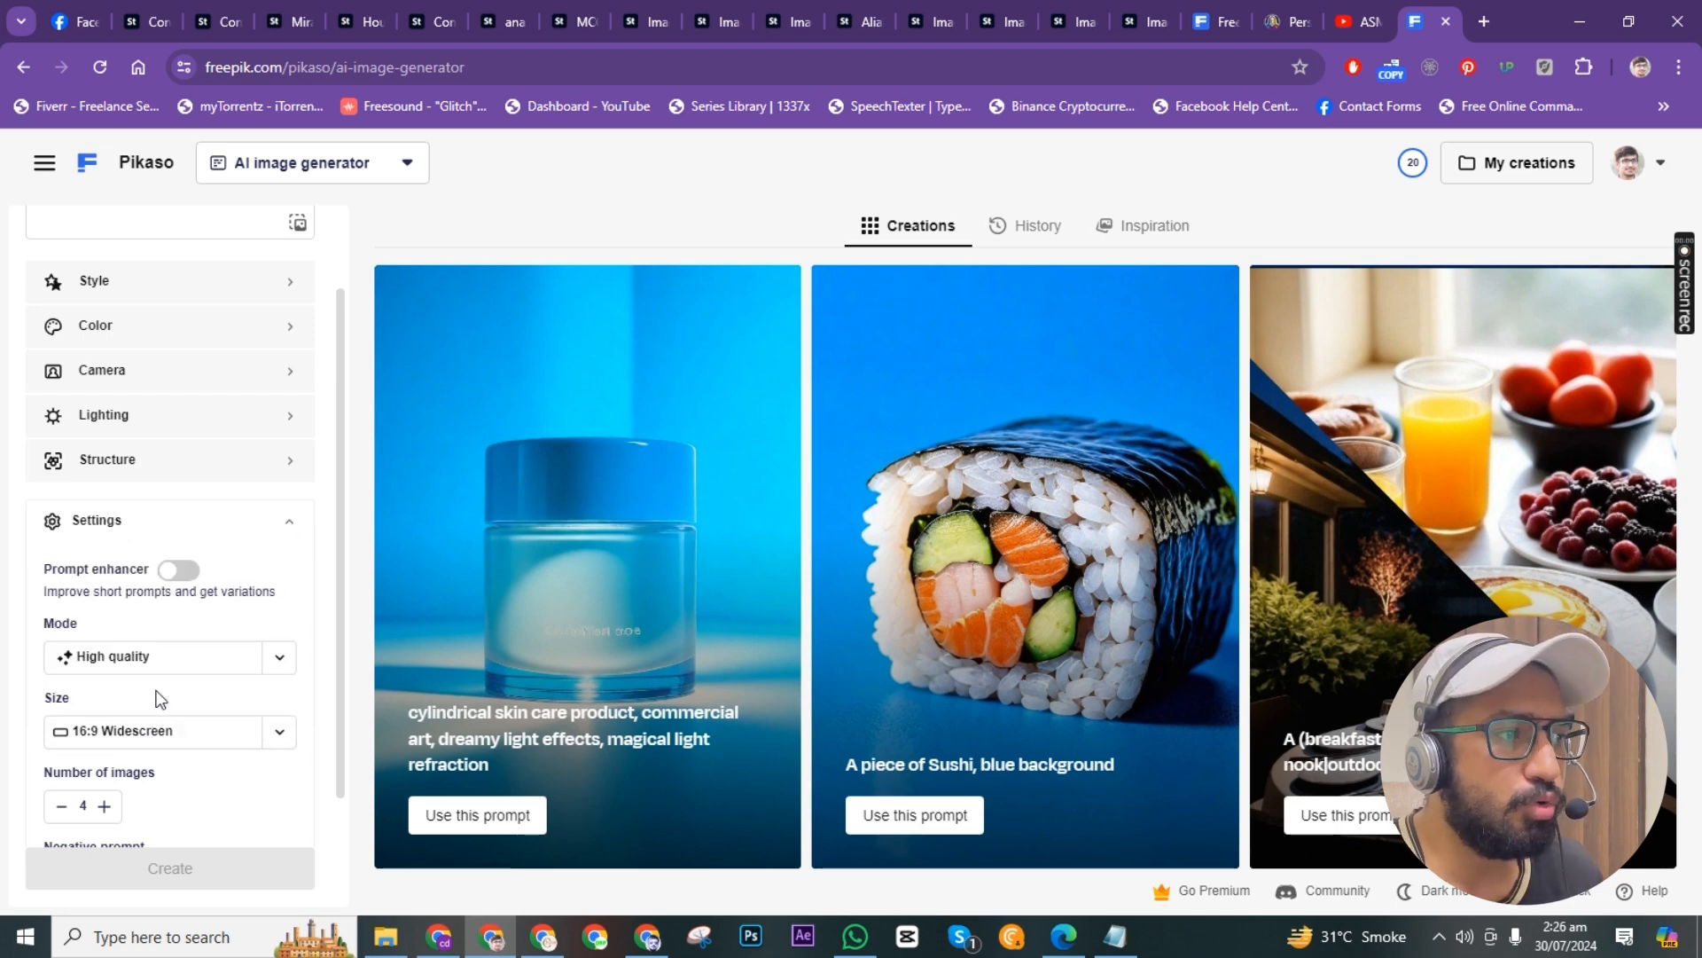
scroll(157, 699, down, 2)
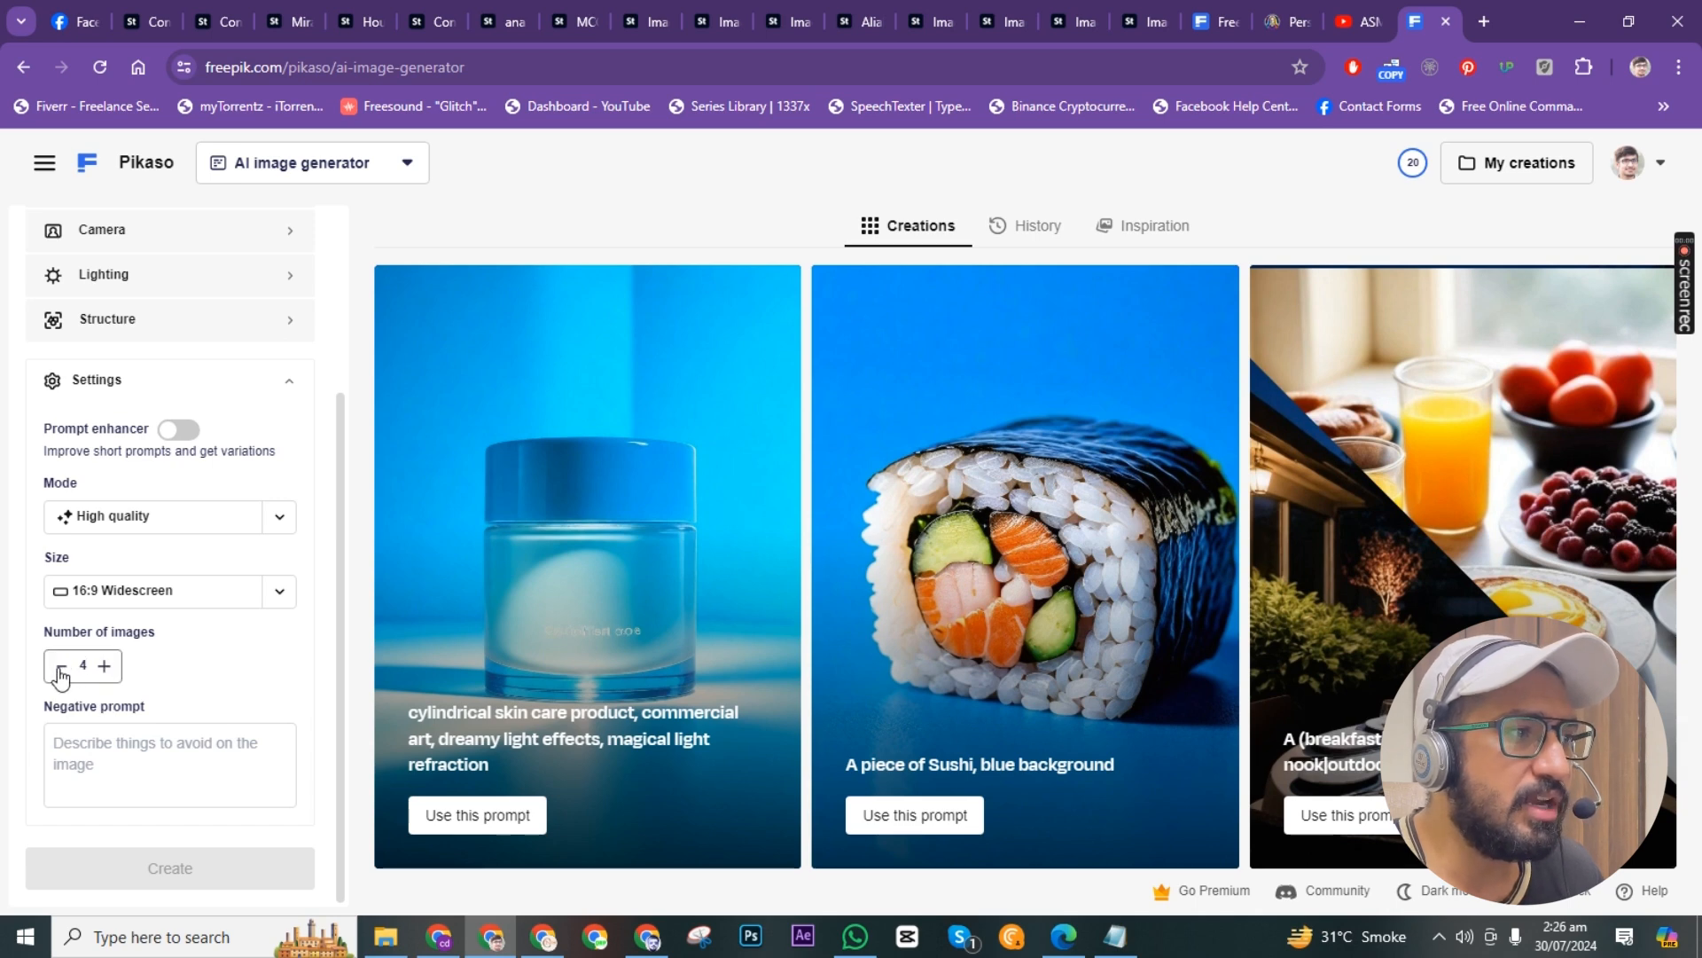
click(105, 672)
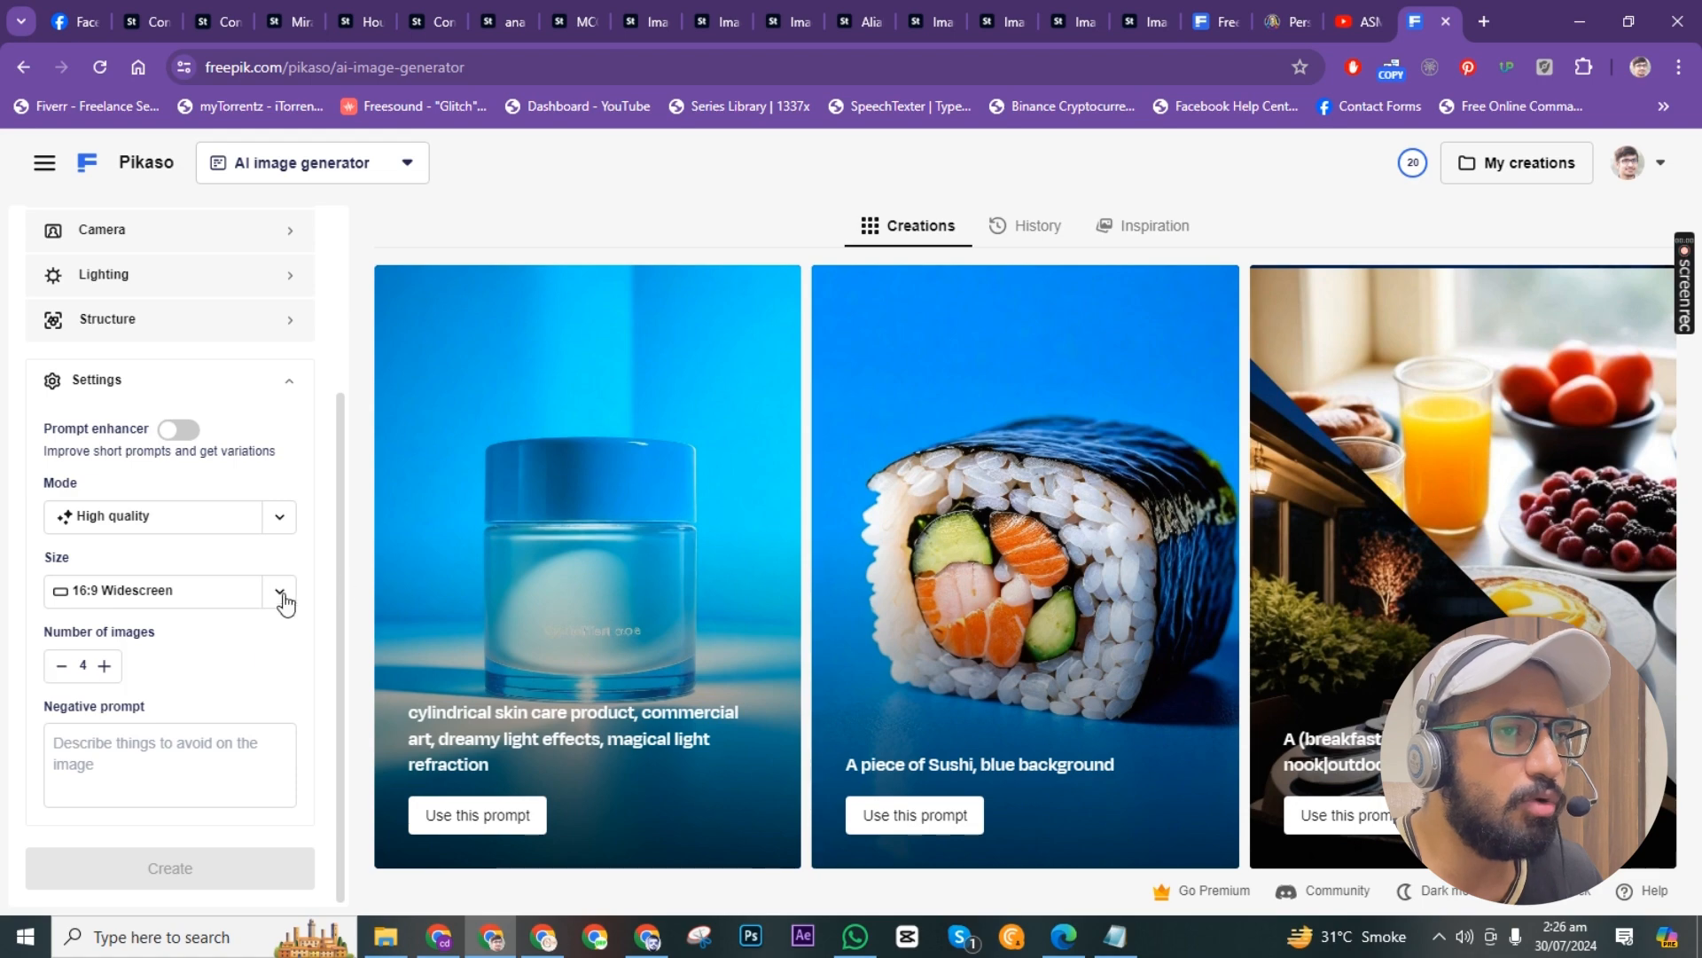
scroll(253, 630, up, 3)
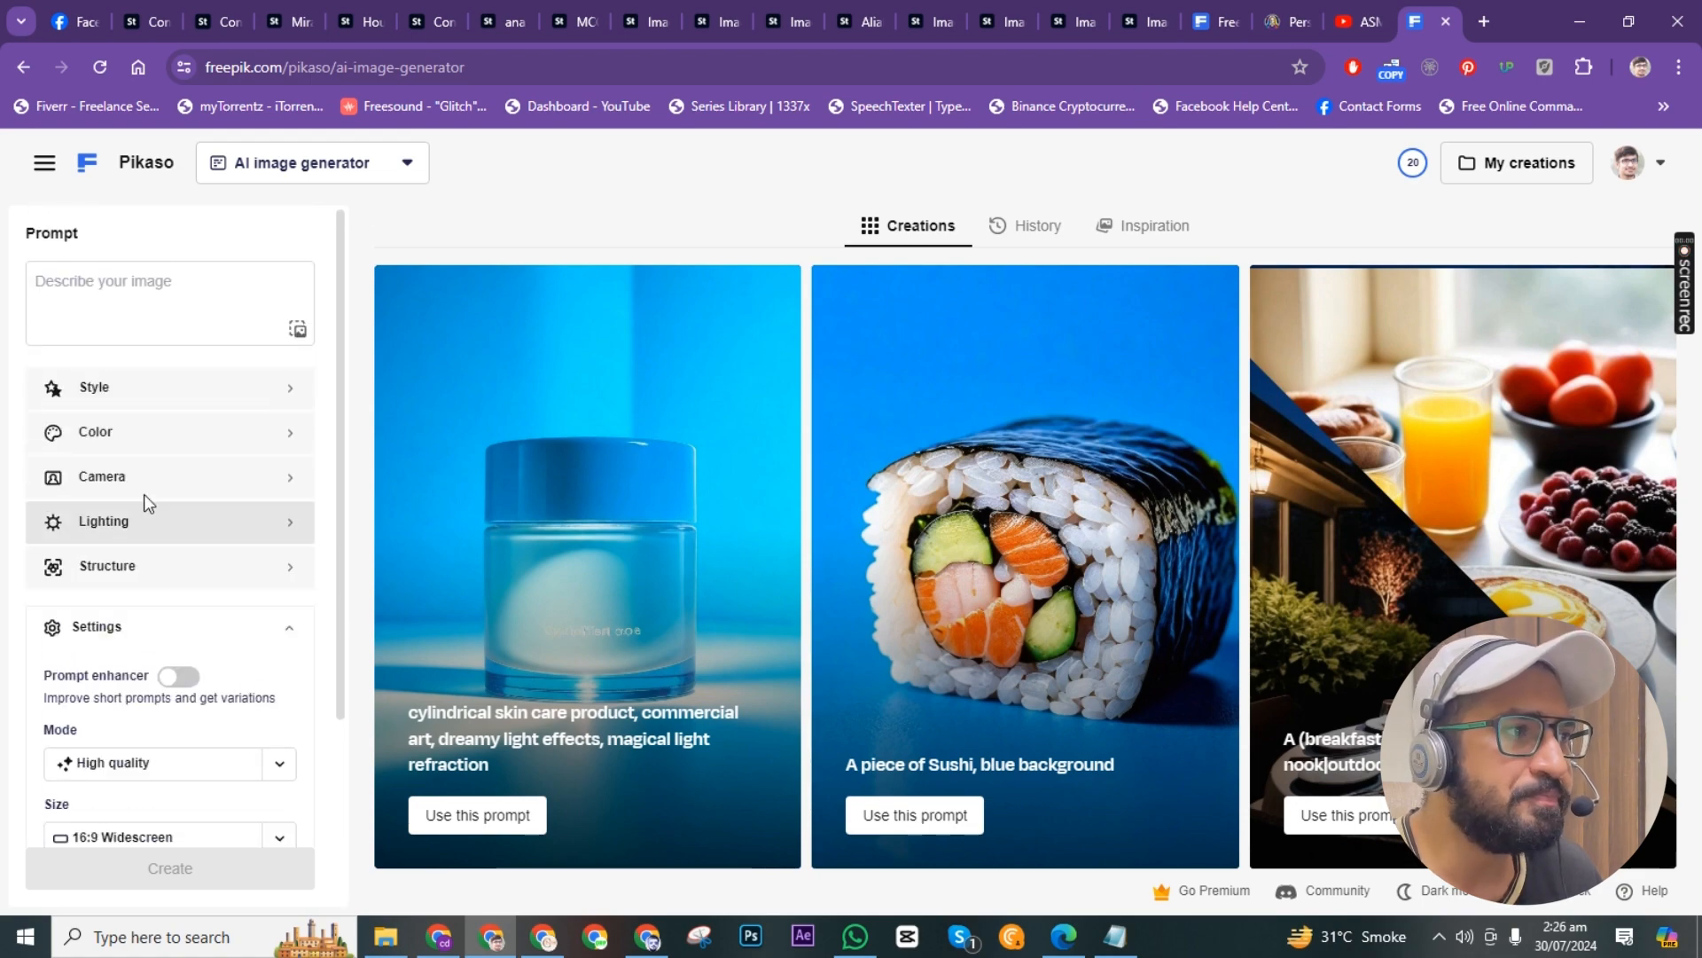
Set the image color to Vibrant and open the camera framing options.
click(151, 434)
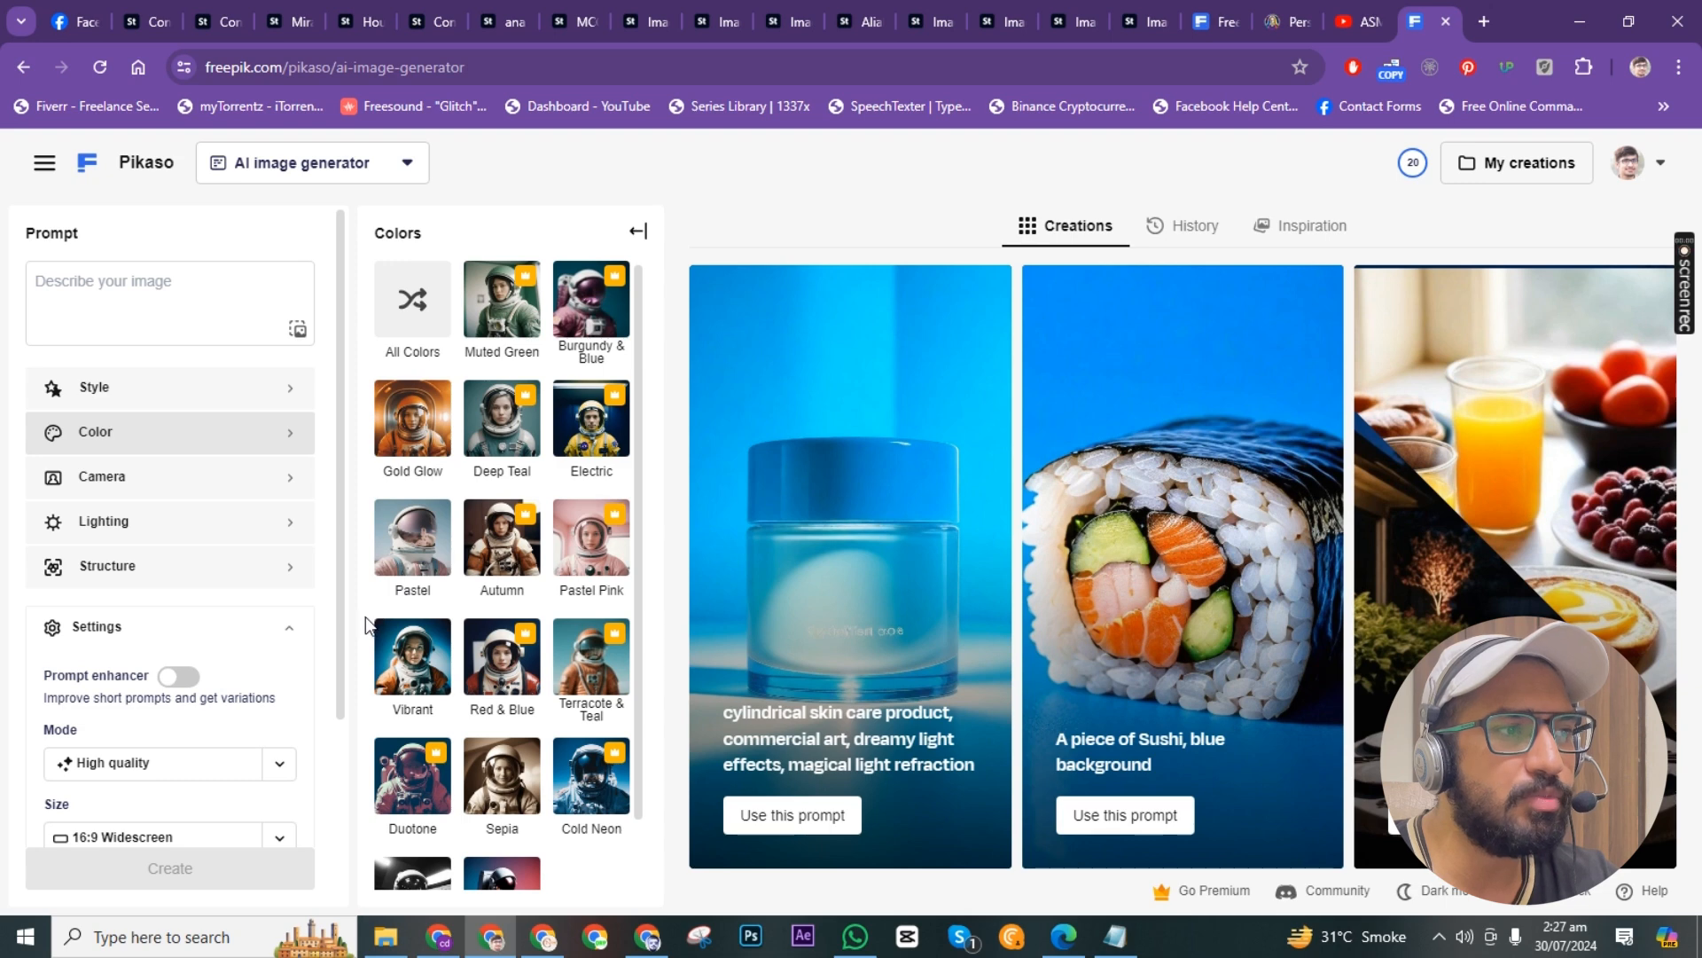
click(410, 663)
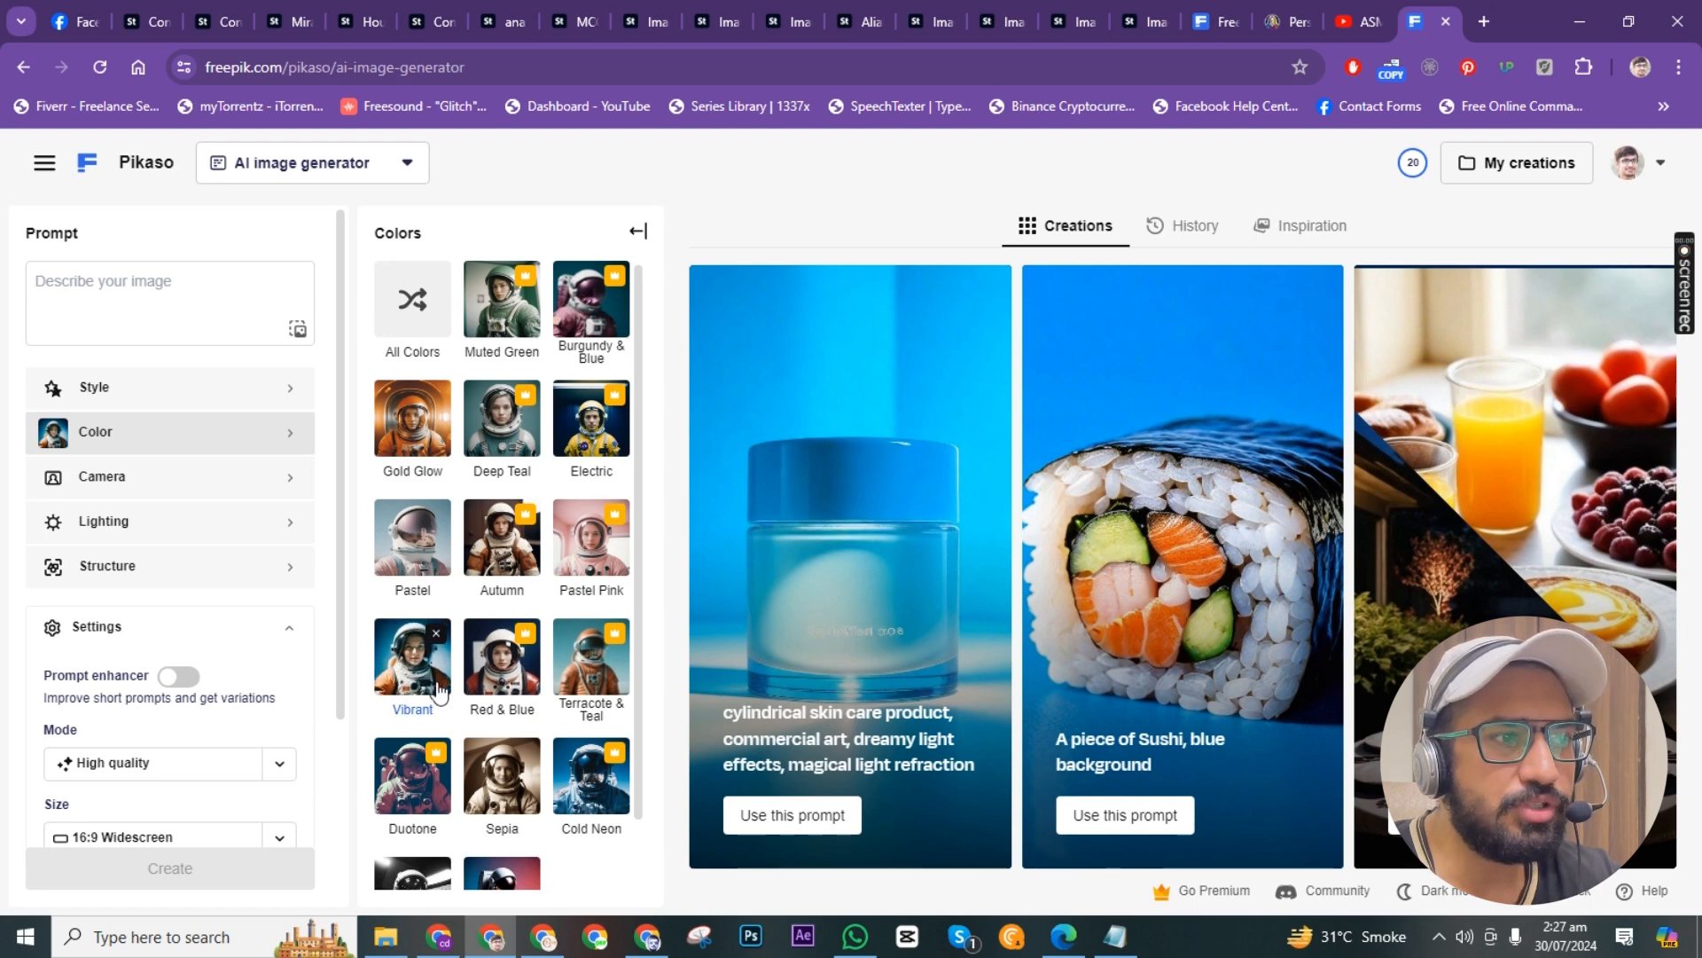
scroll(484, 754, down, 2)
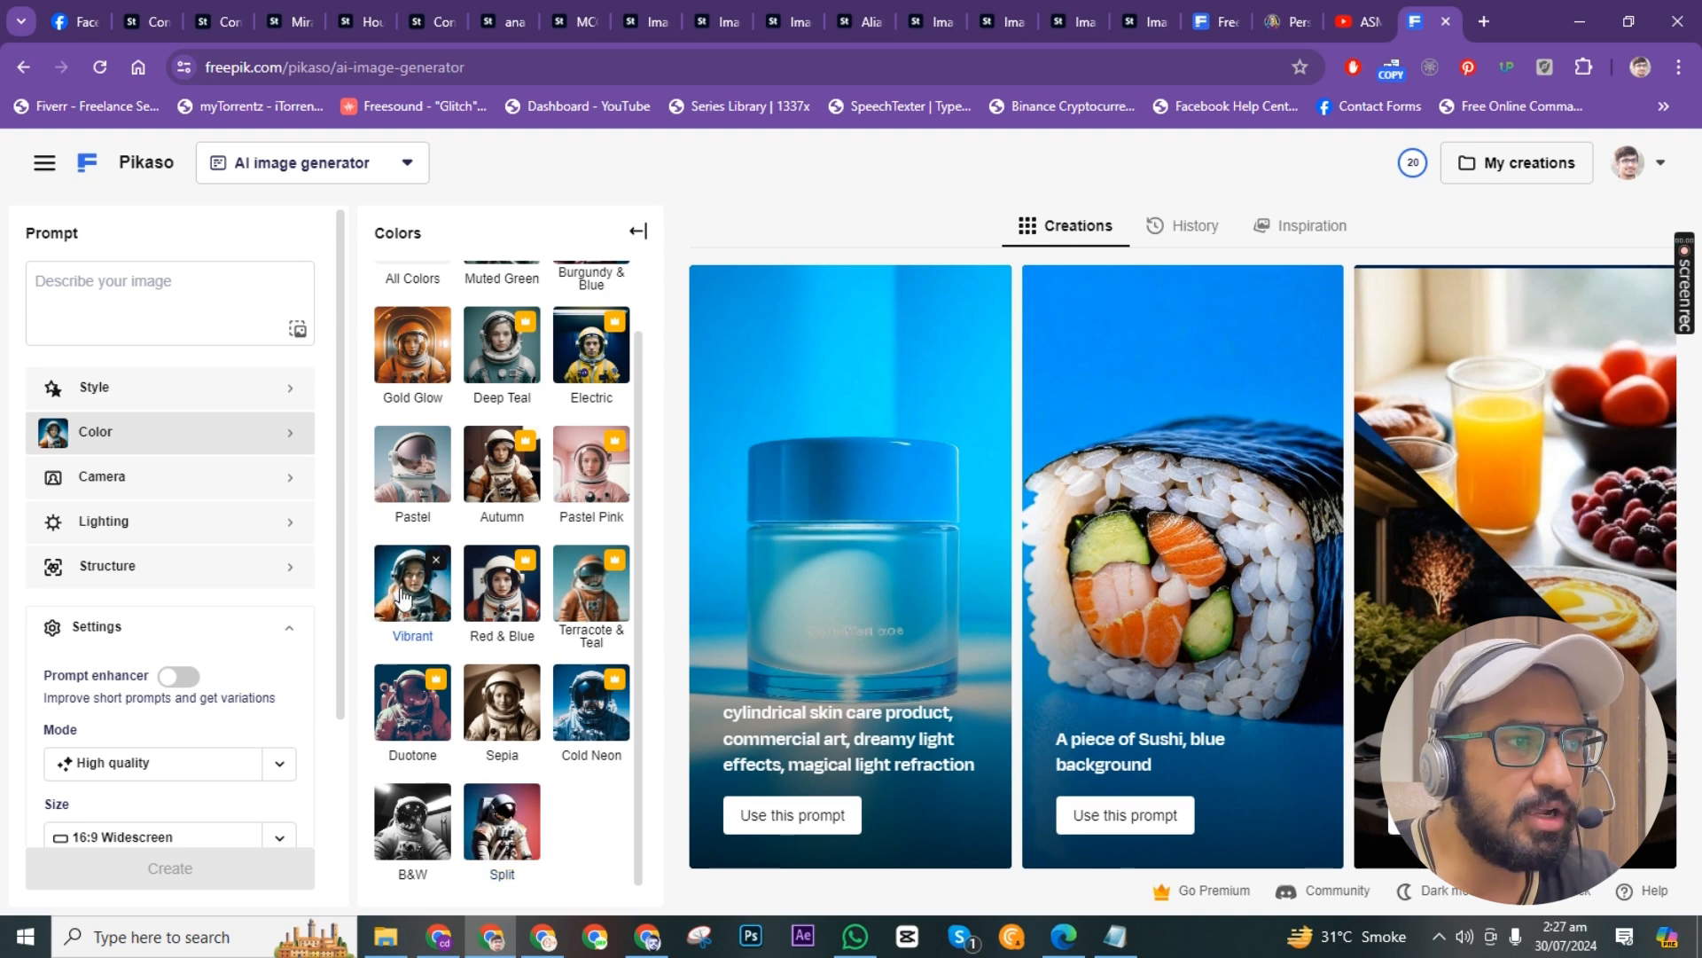
click(208, 490)
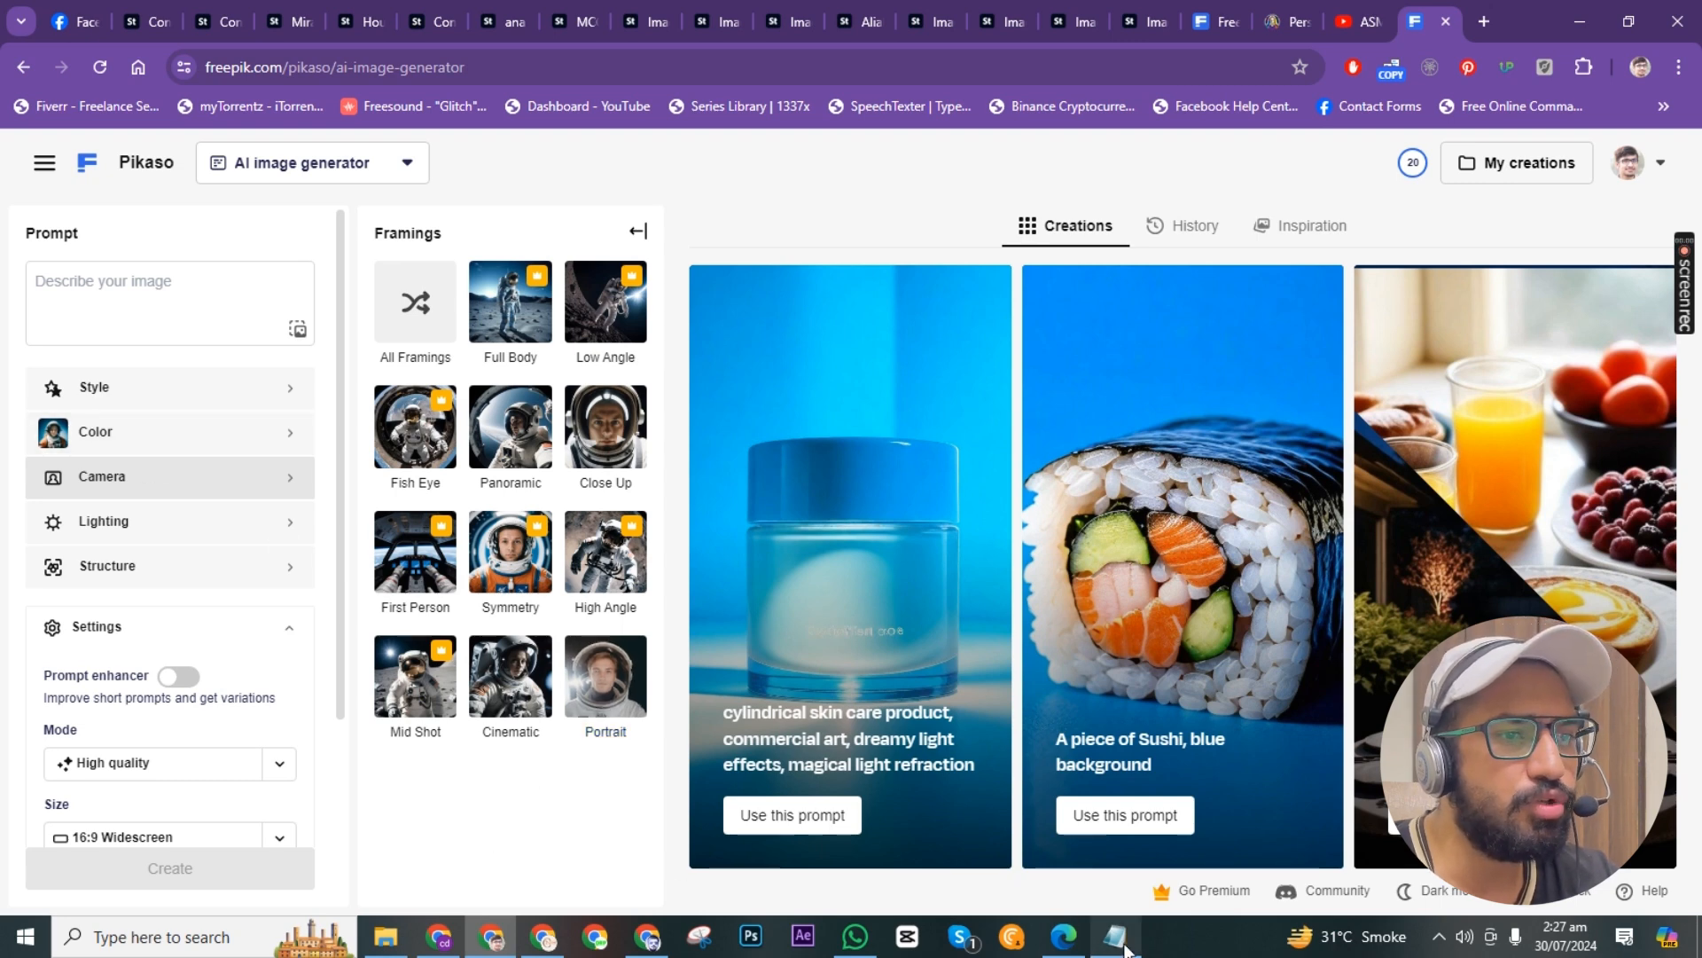
Switch to Notepad and copy the prompt "Luxury Canadian House with wood working, wood floors, wood staircases, furnished, staged and well kept".
mouse_move(1119, 943)
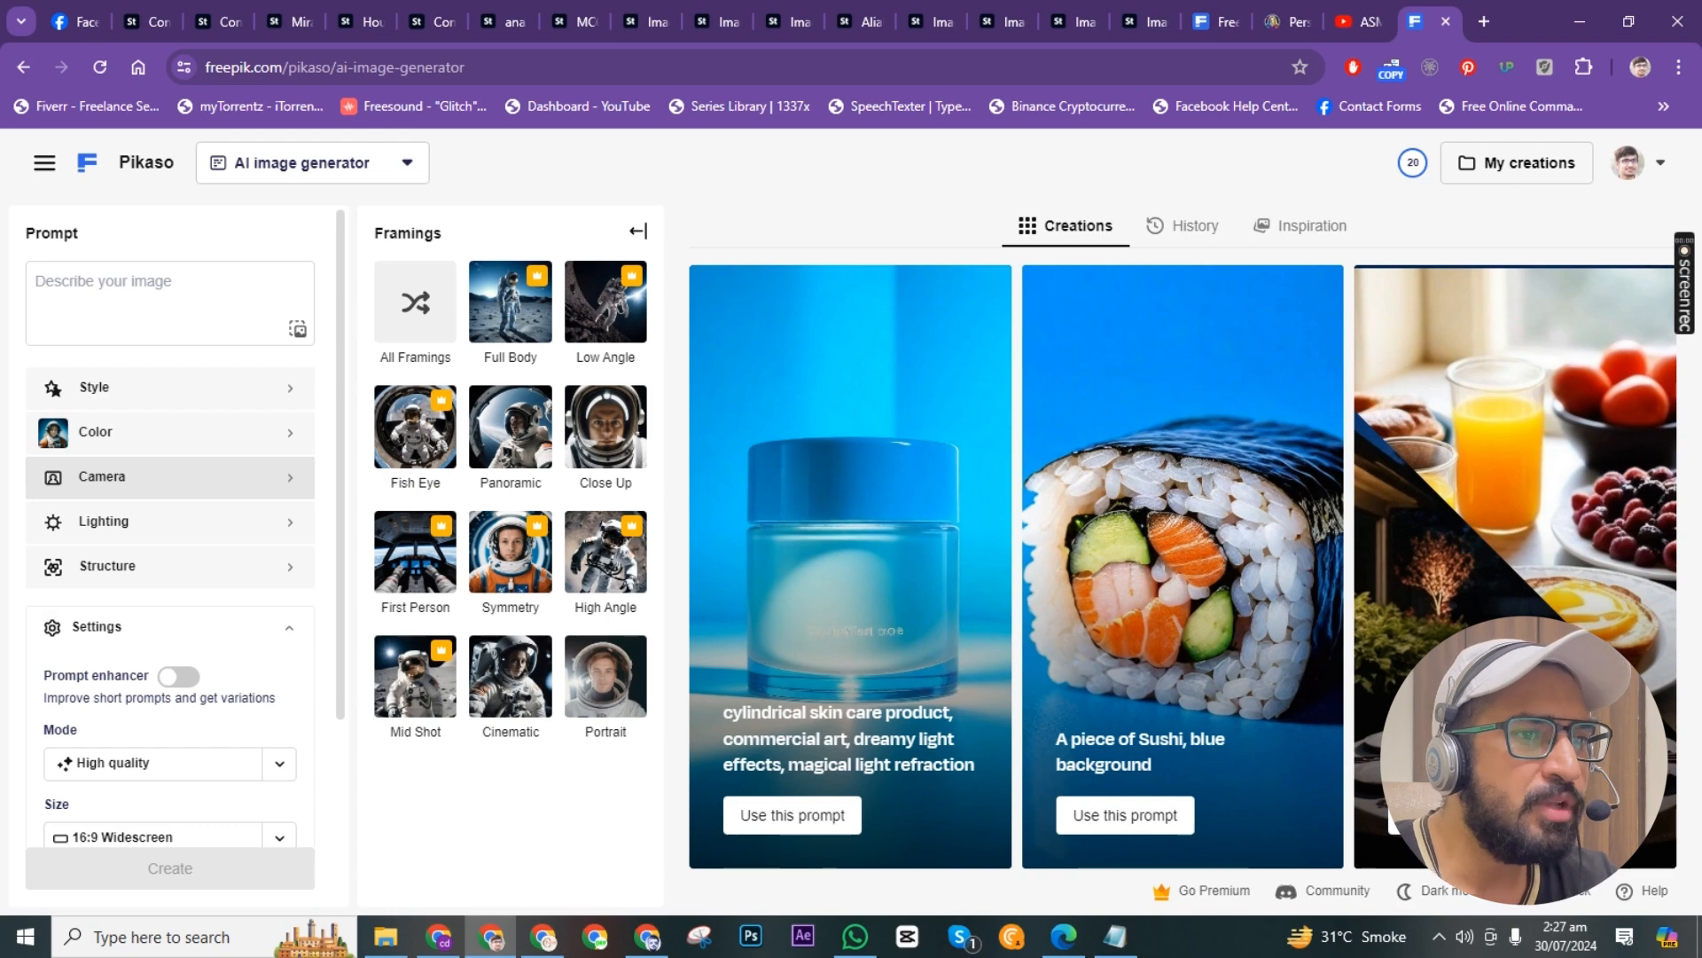
click(1117, 940)
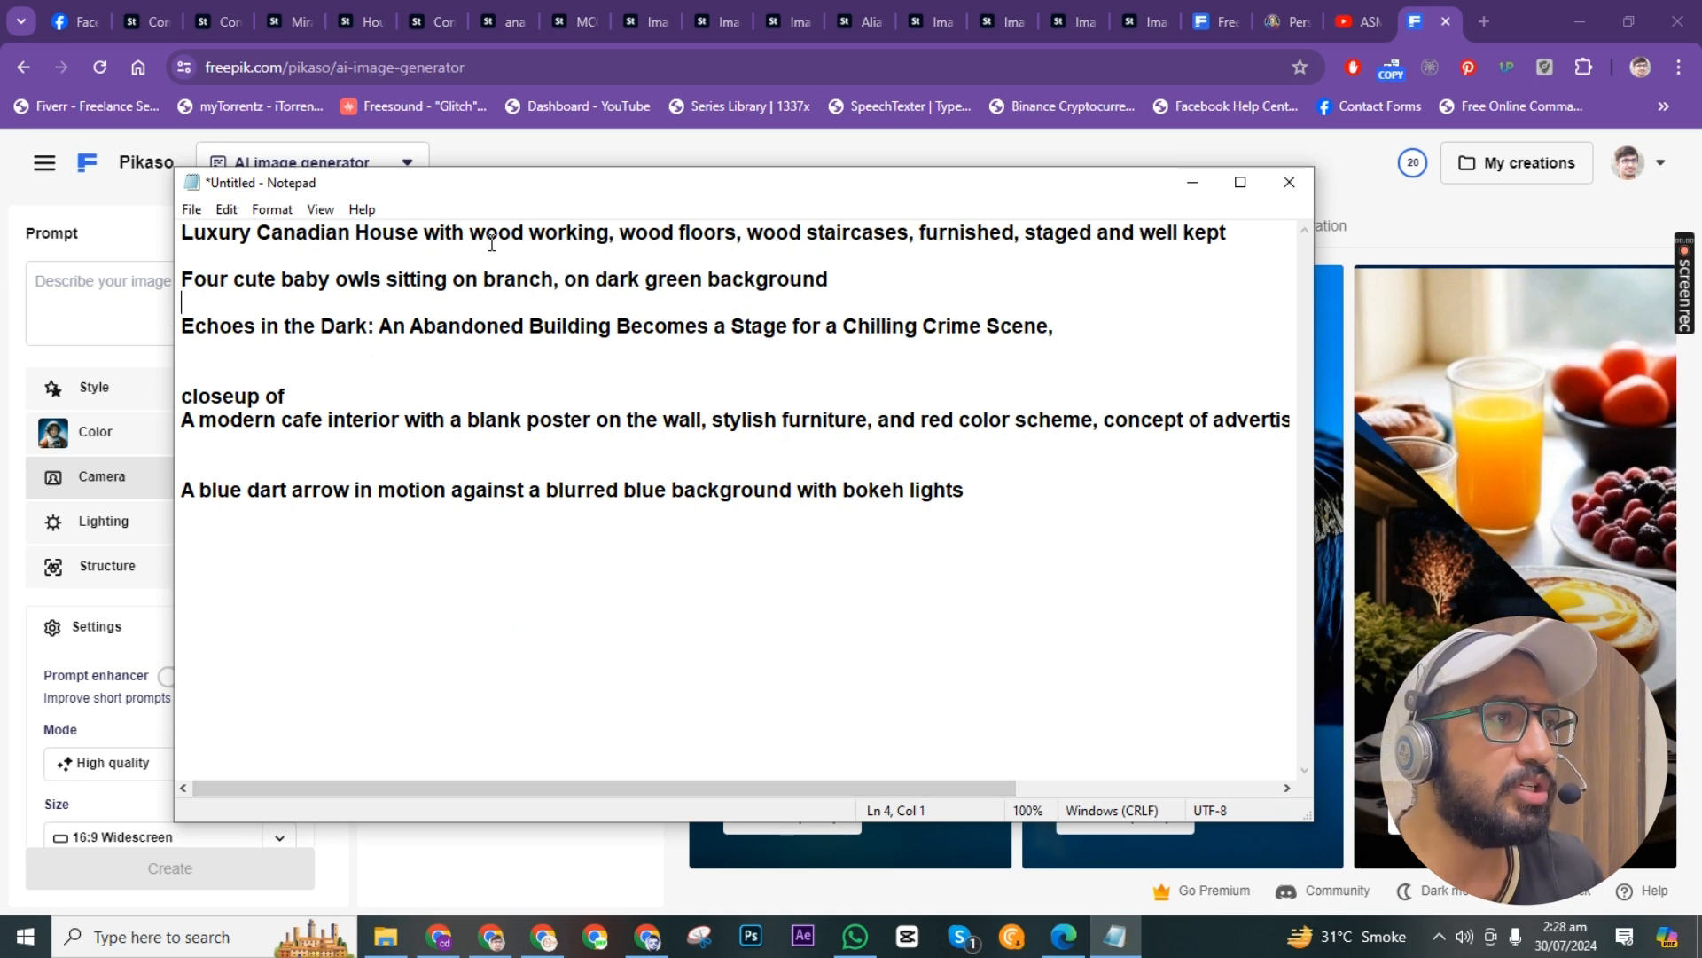
double_click(519, 234)
click(530, 235)
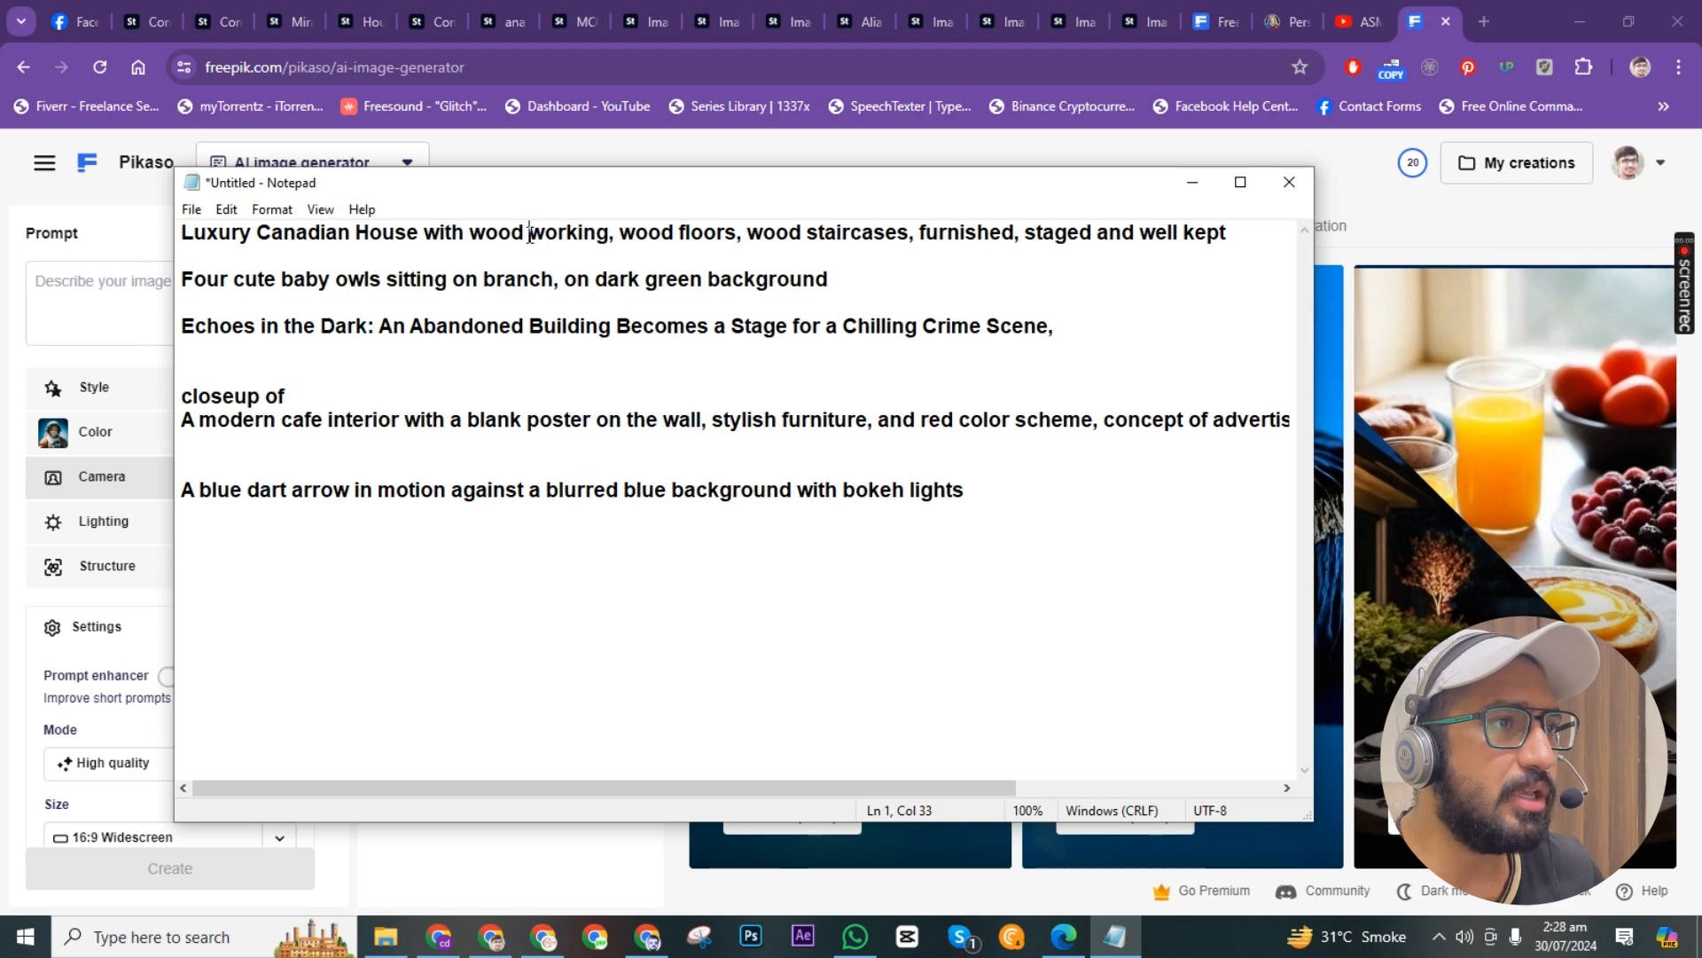
drag(1237, 232, 165, 230)
key(ctrl+c)
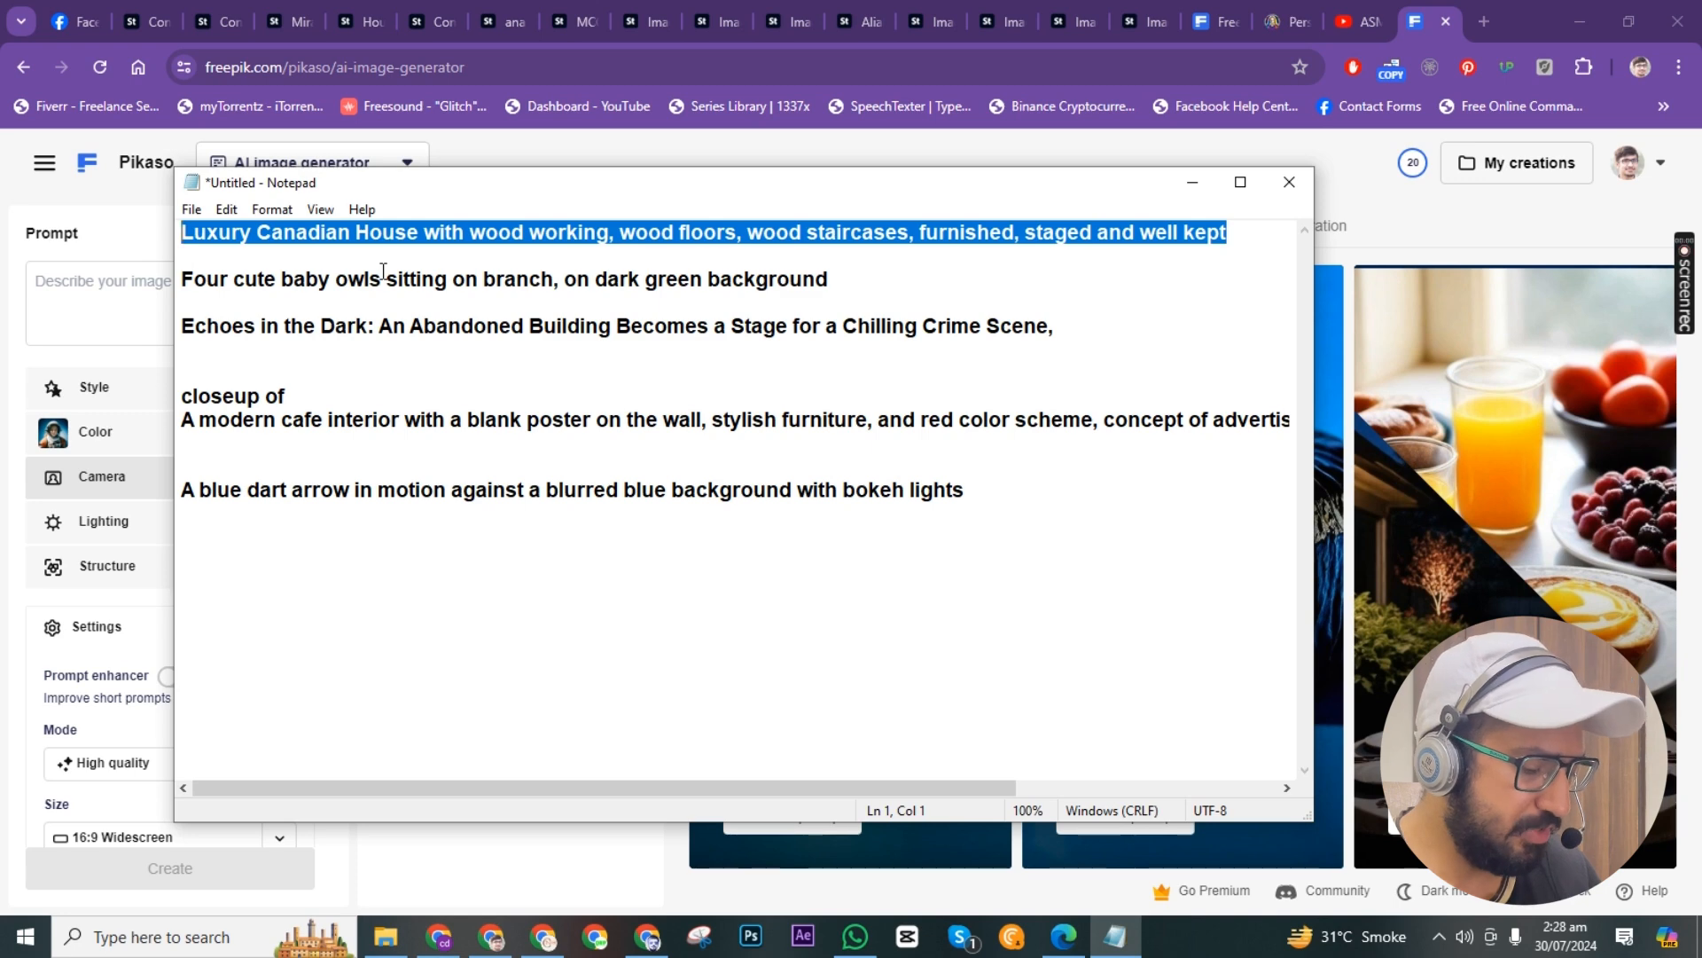
Minimize Notepad, paste the copied Canadian house prompt into the image generator, and generate the images.
click(1193, 181)
click(137, 294)
key(ctrl+v)
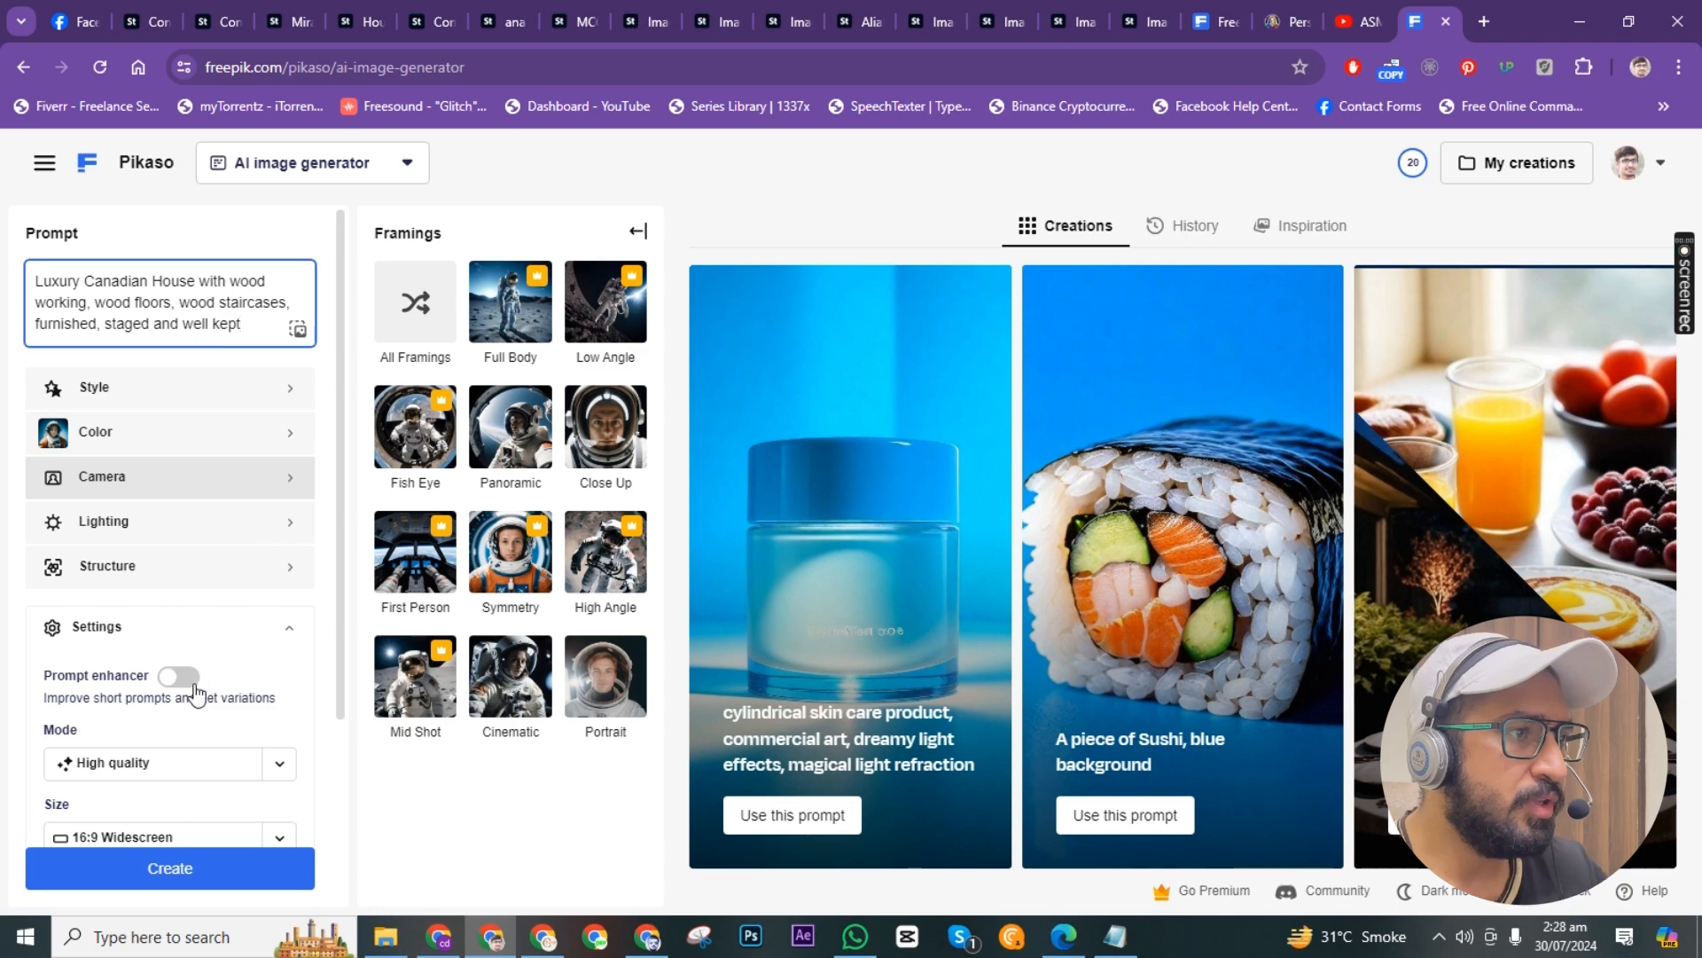
click(232, 482)
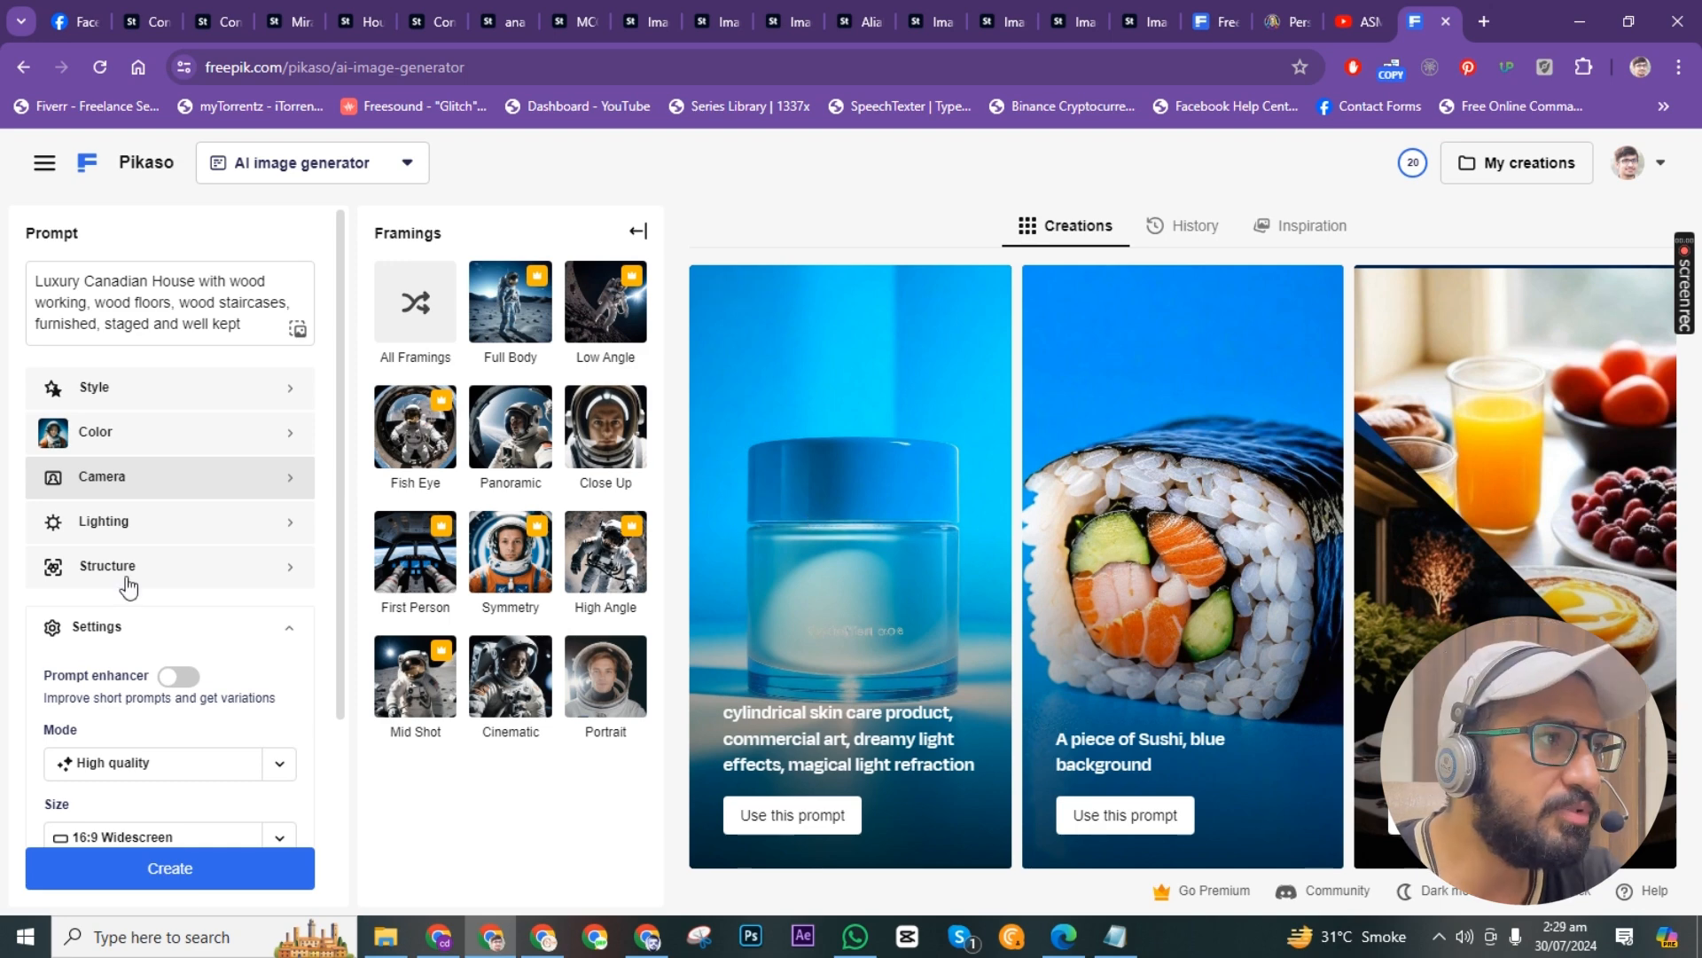
scroll(228, 748, down, 3)
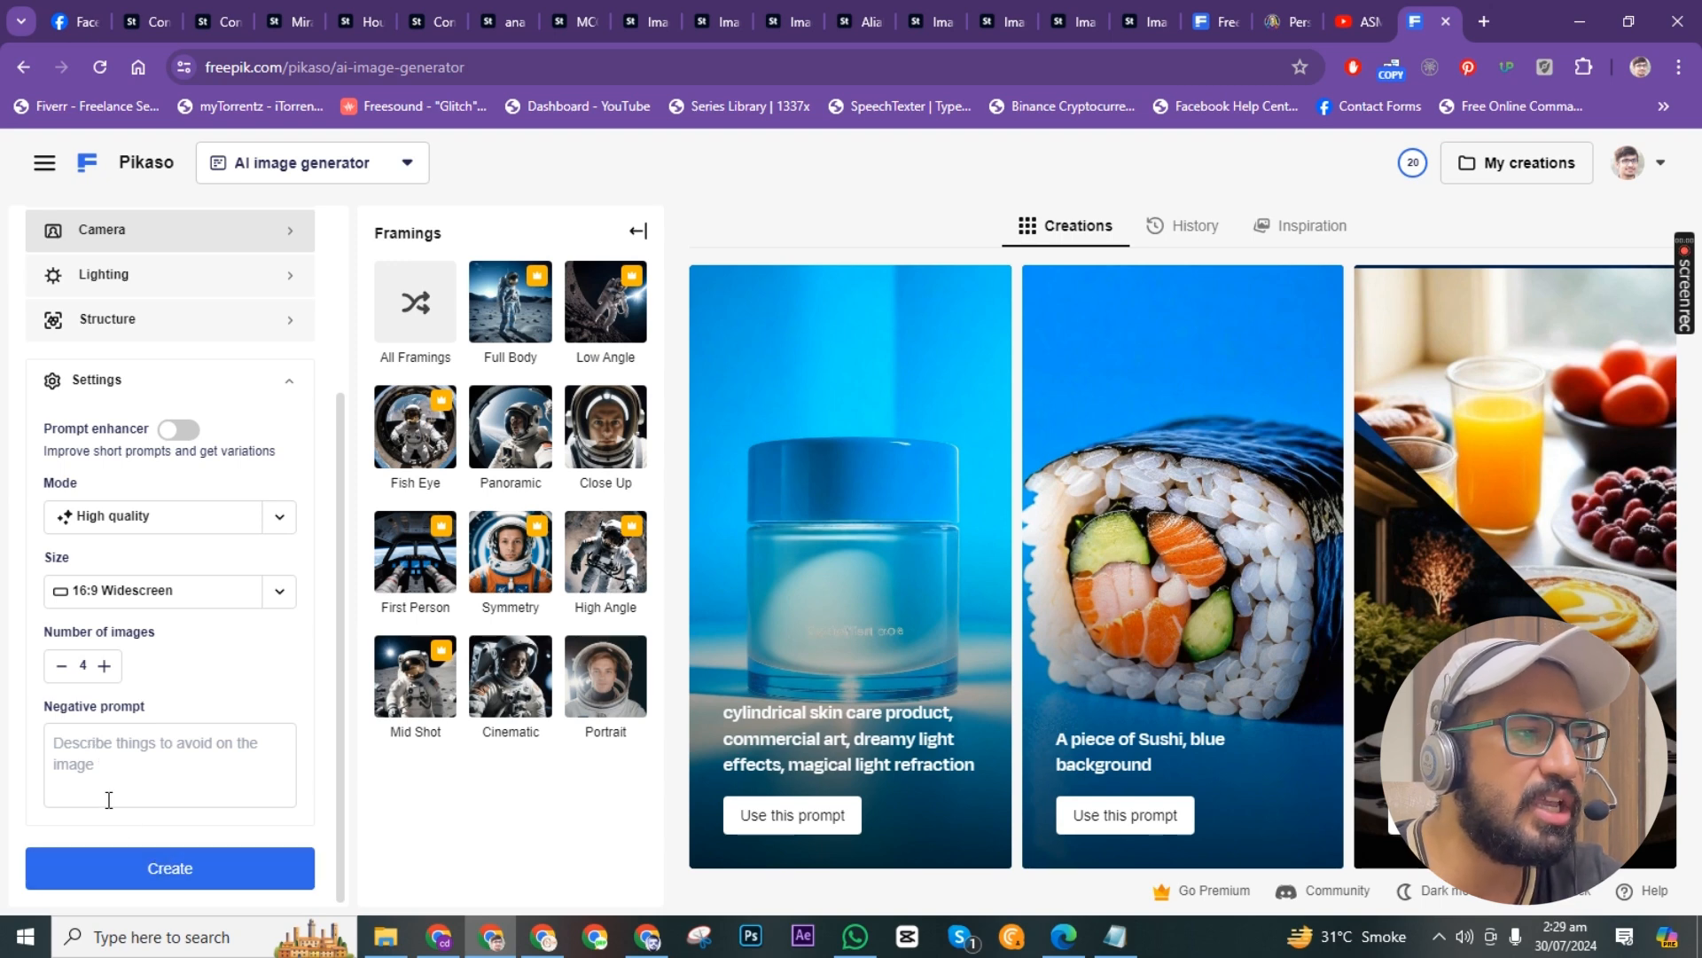
click(176, 874)
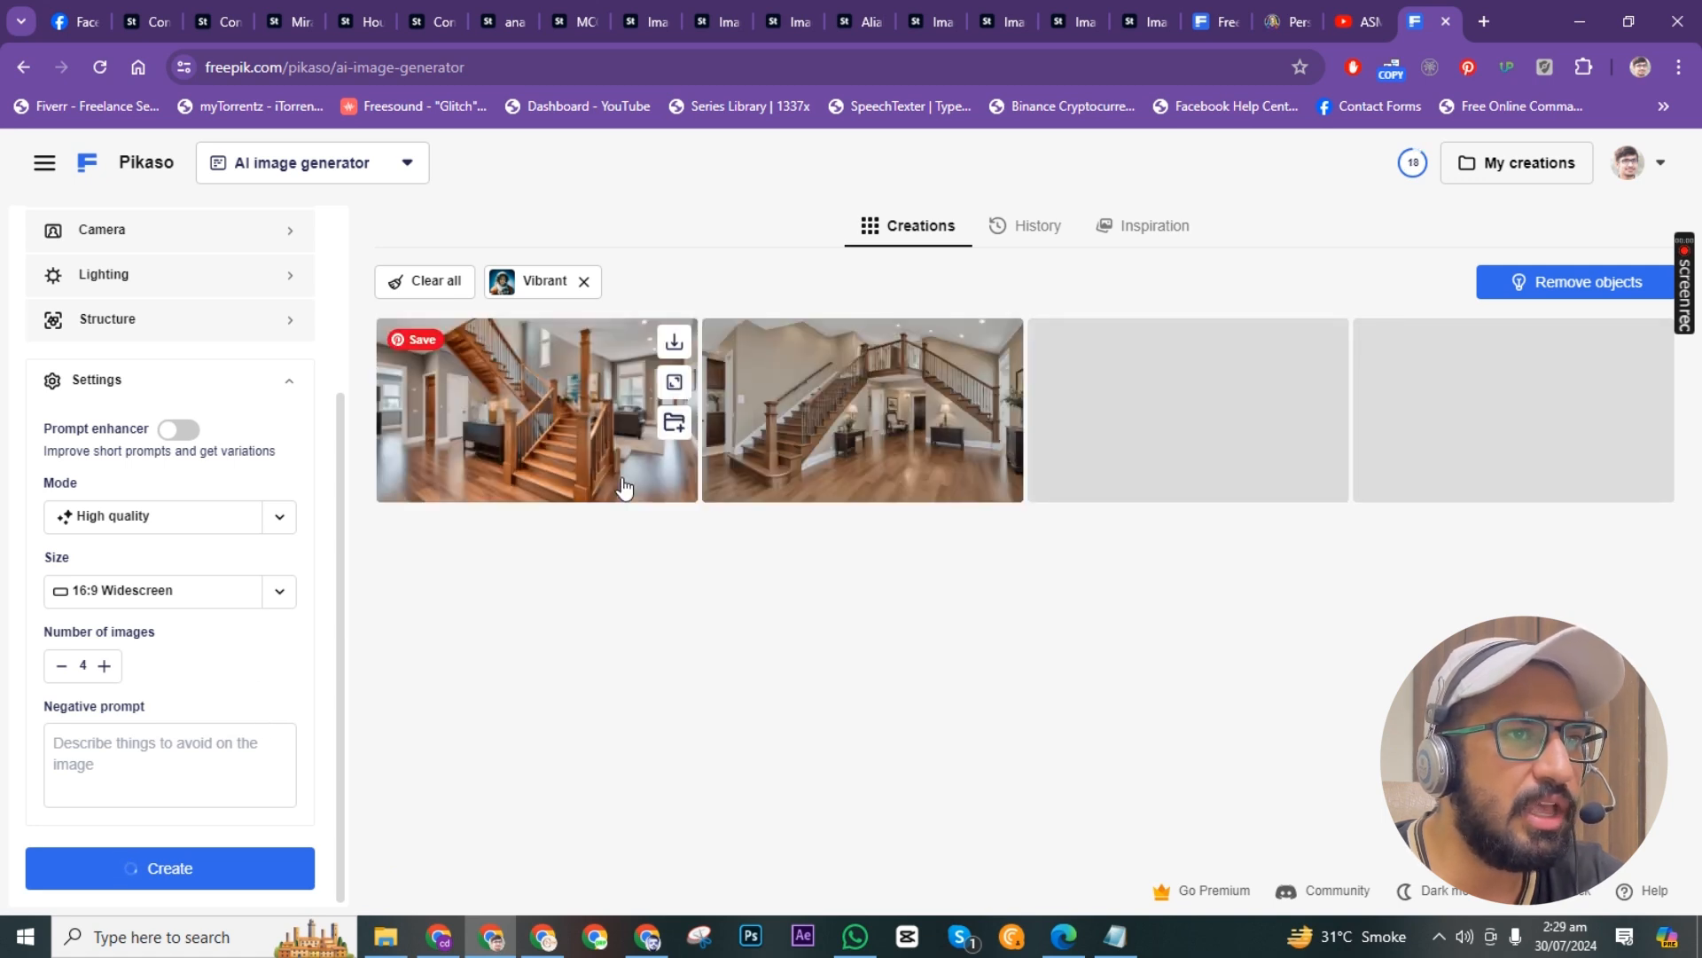
View each of the four generated house images at full size, ending on the first one.
click(624, 488)
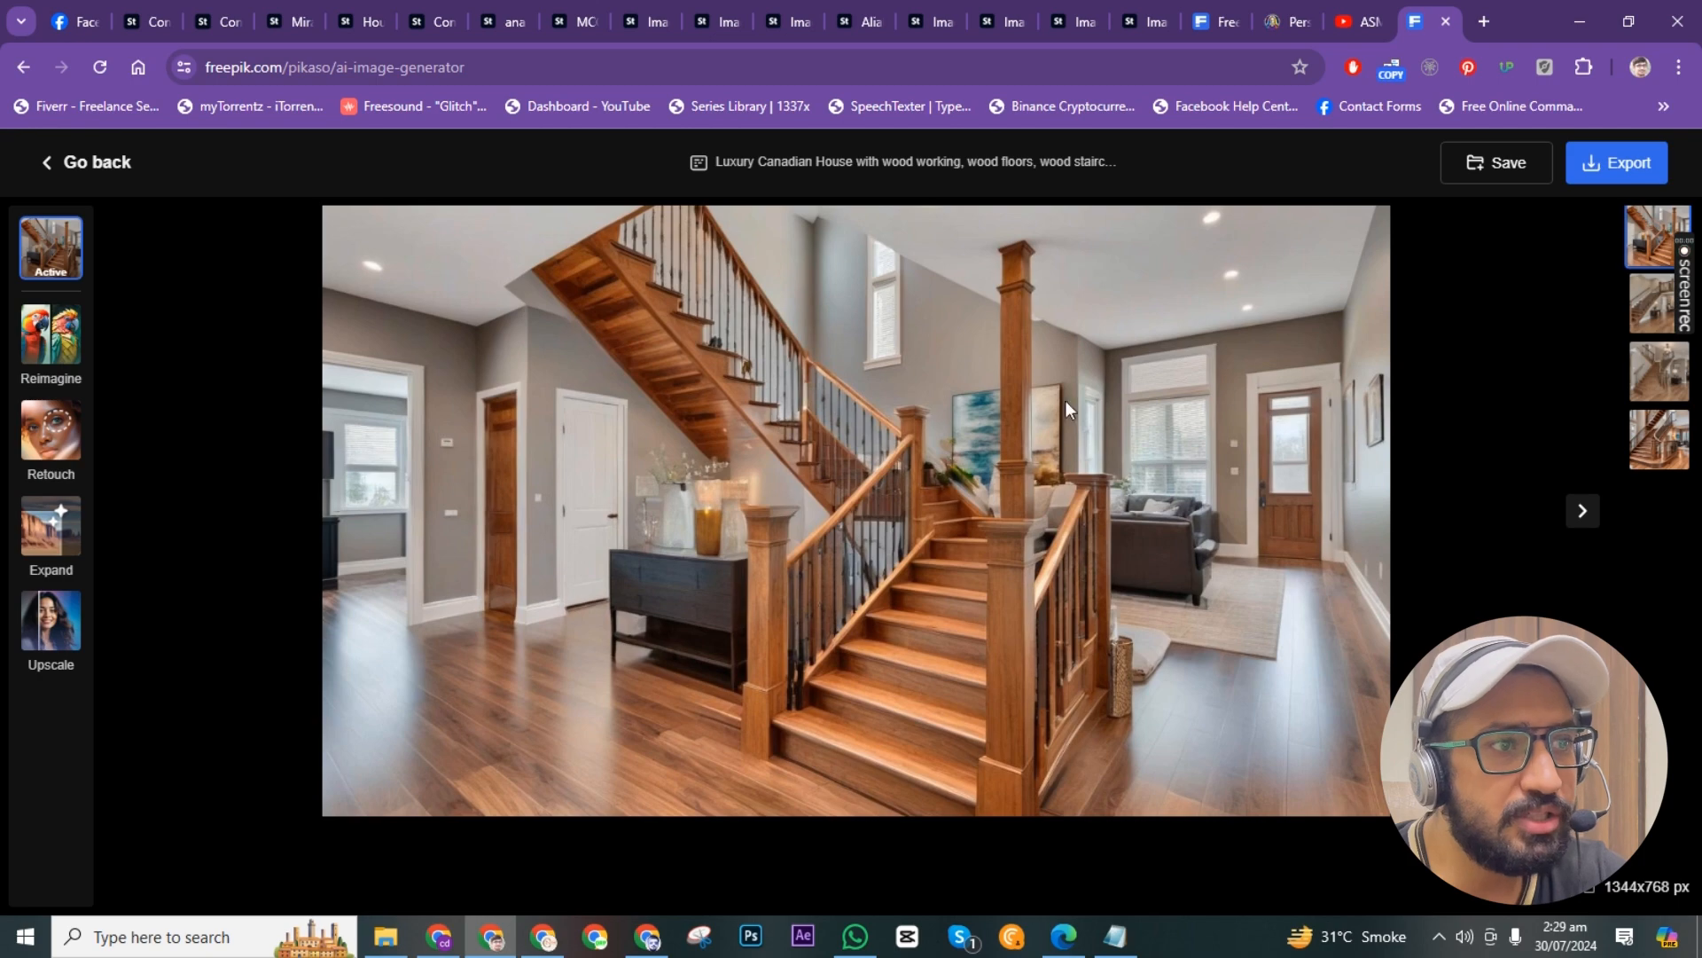
click(1648, 333)
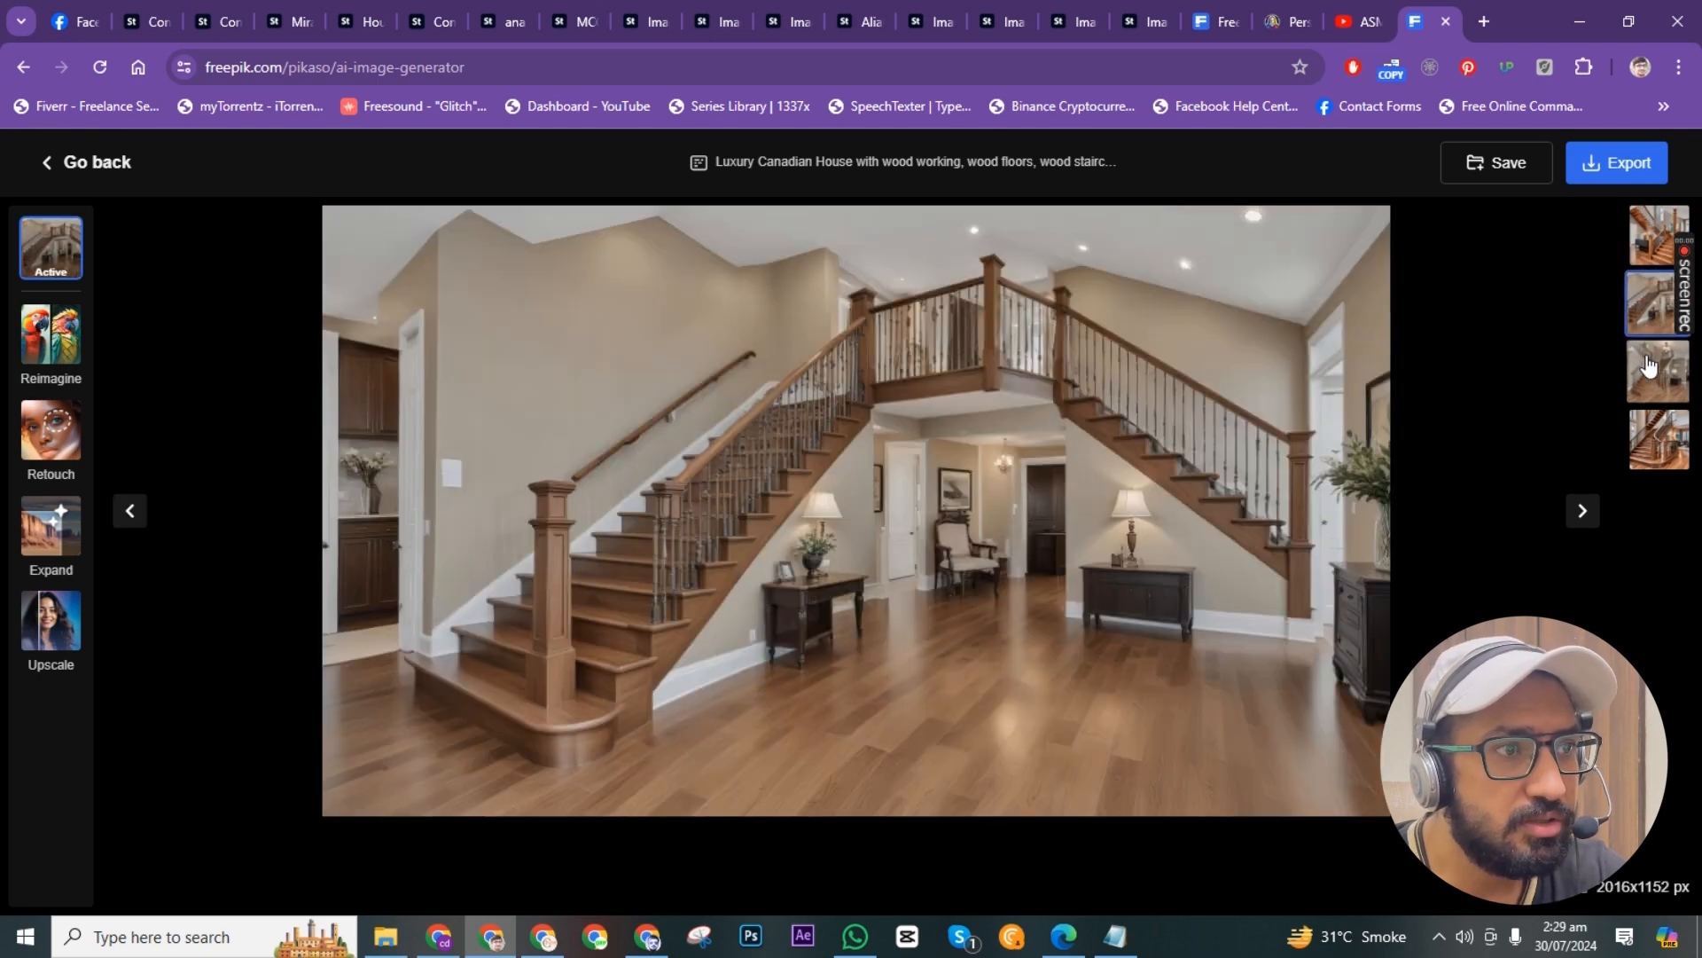
click(1649, 369)
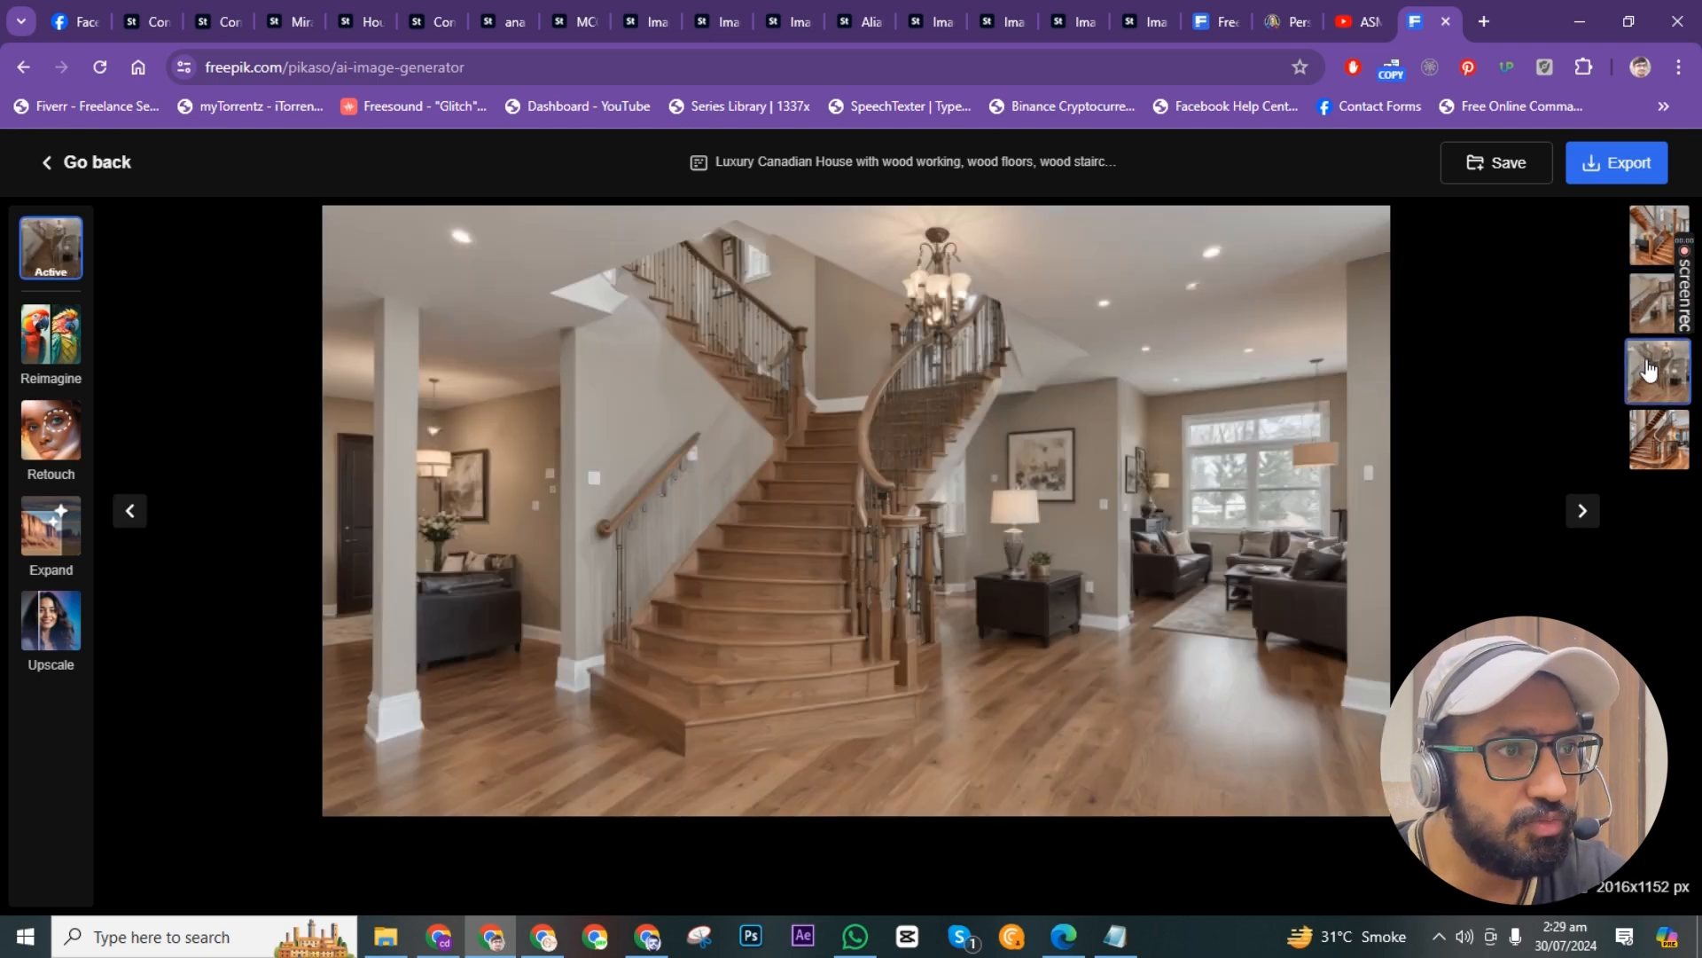
click(1654, 452)
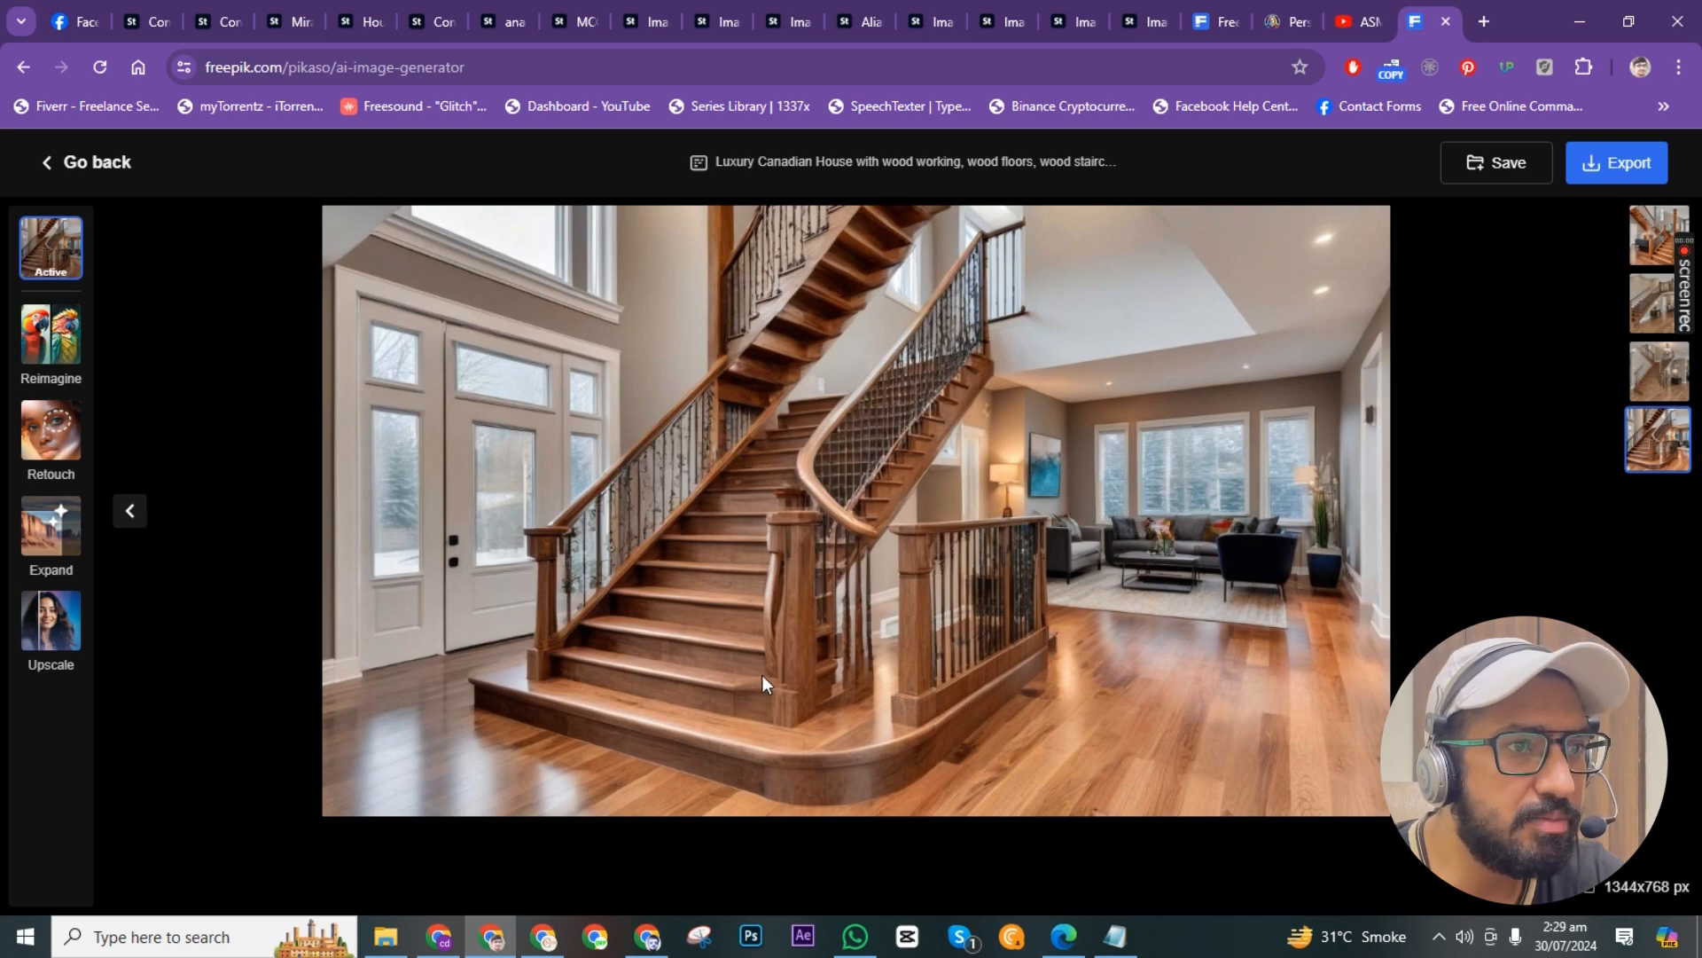
click(1653, 371)
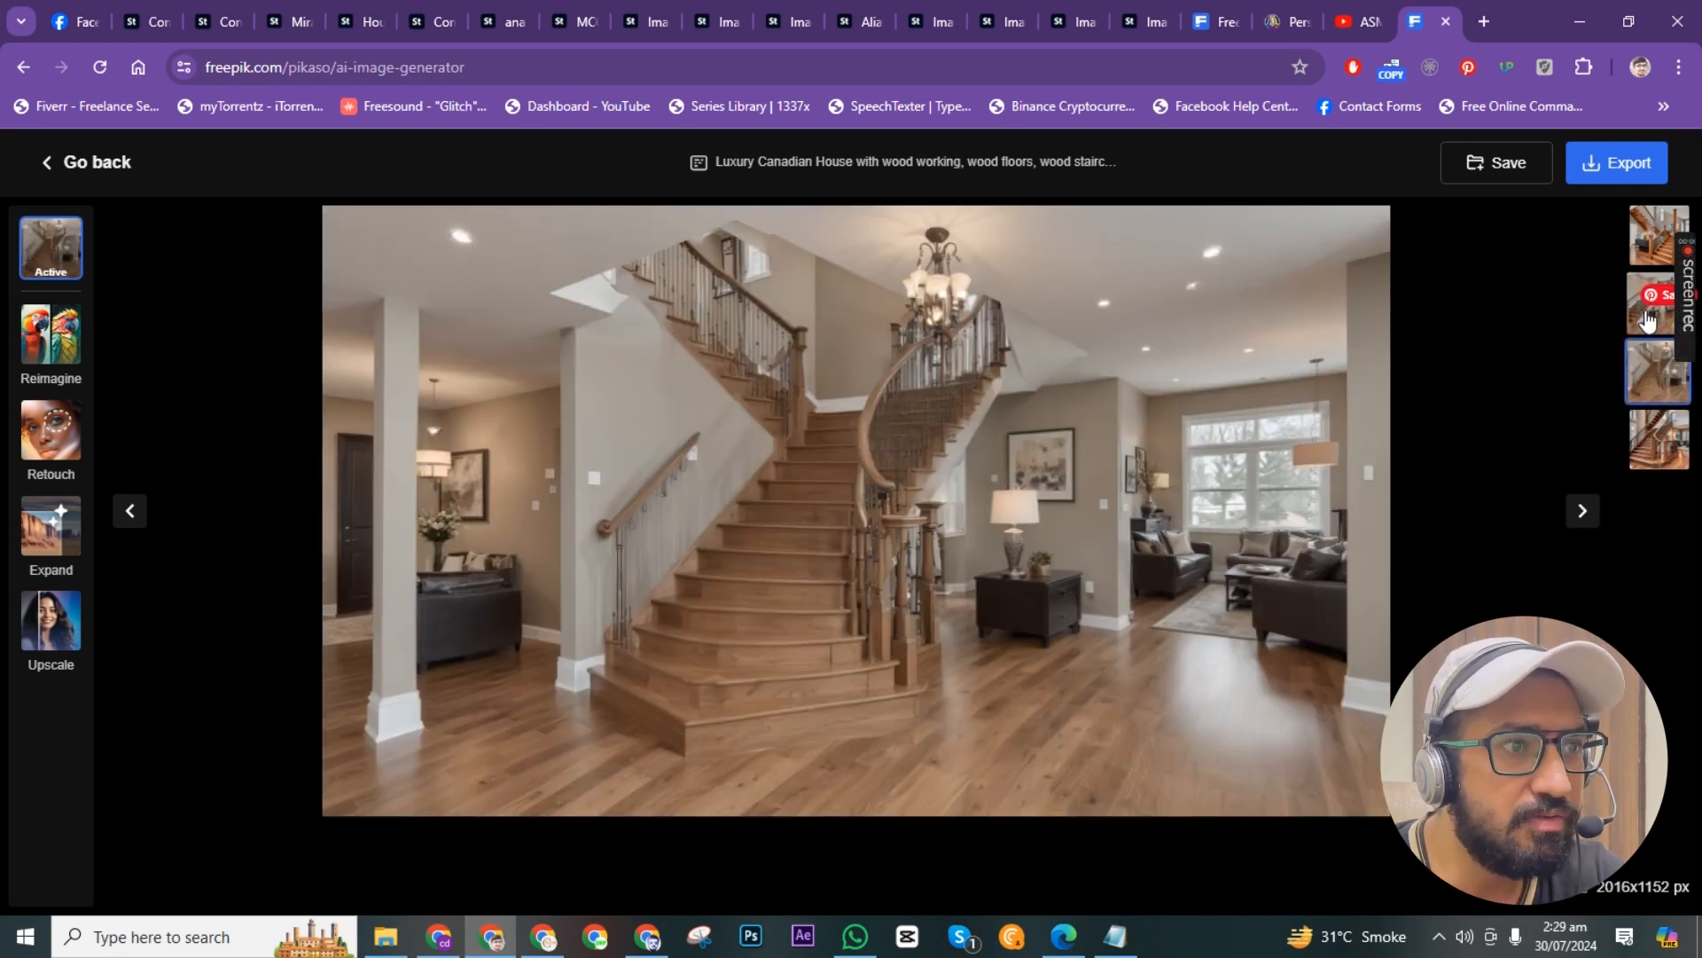
click(1648, 318)
click(1651, 256)
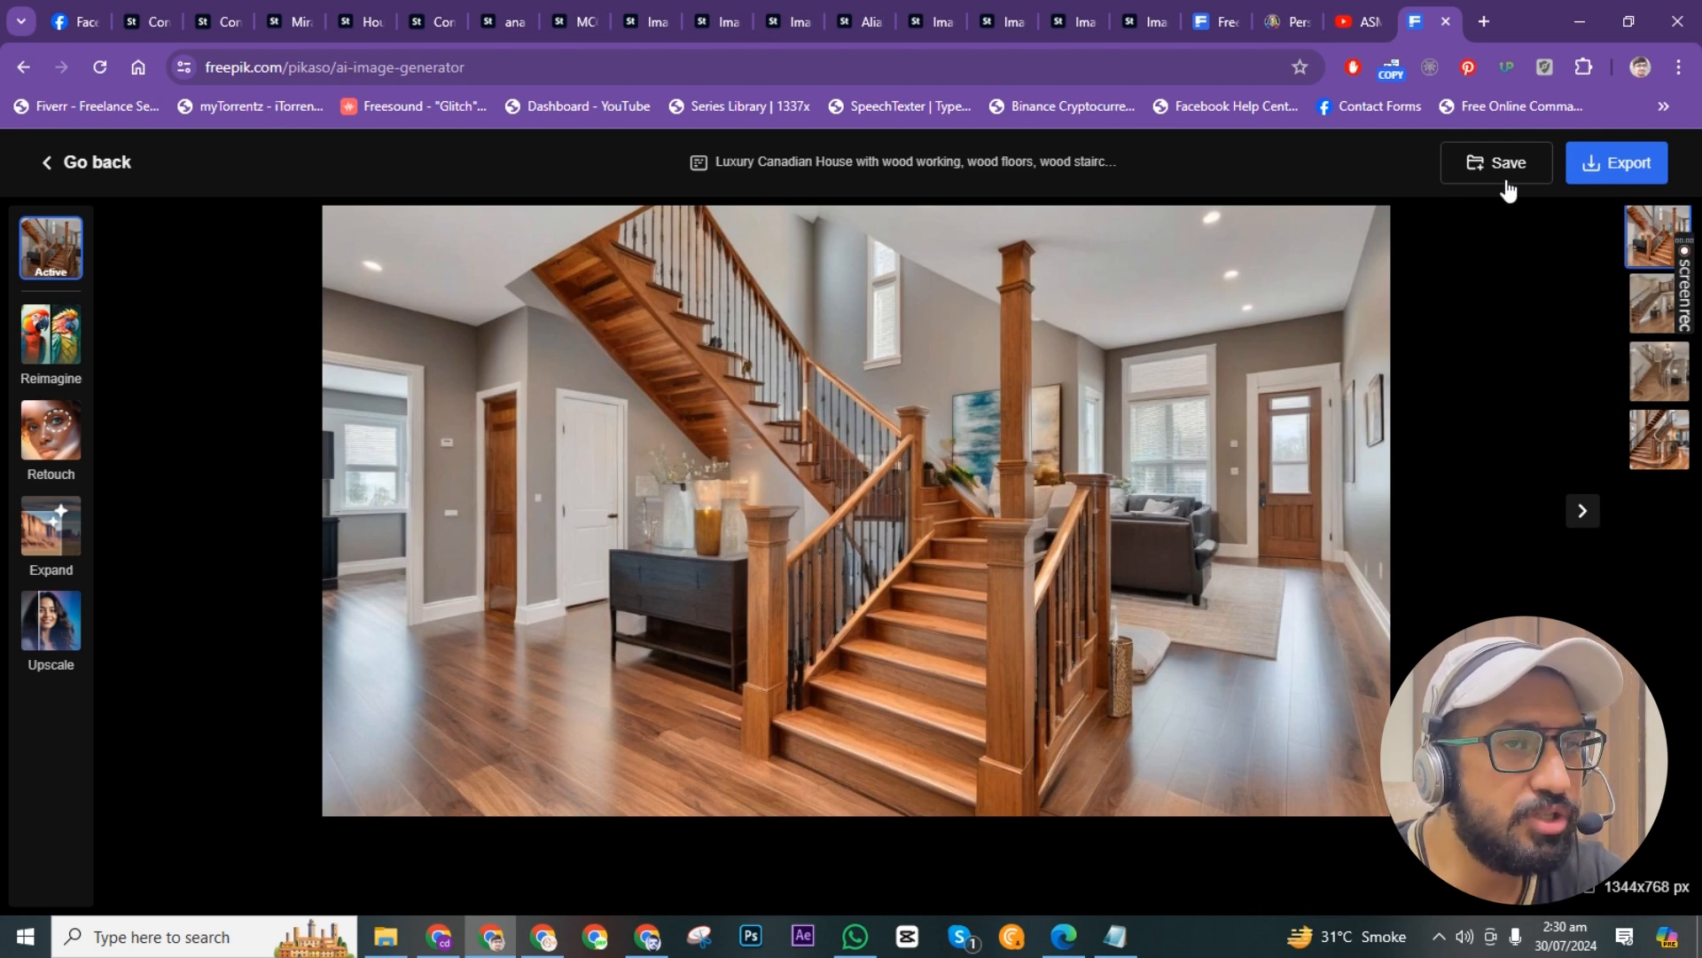
Check the export options for the first house image, return to the results, and download that image.
click(1593, 167)
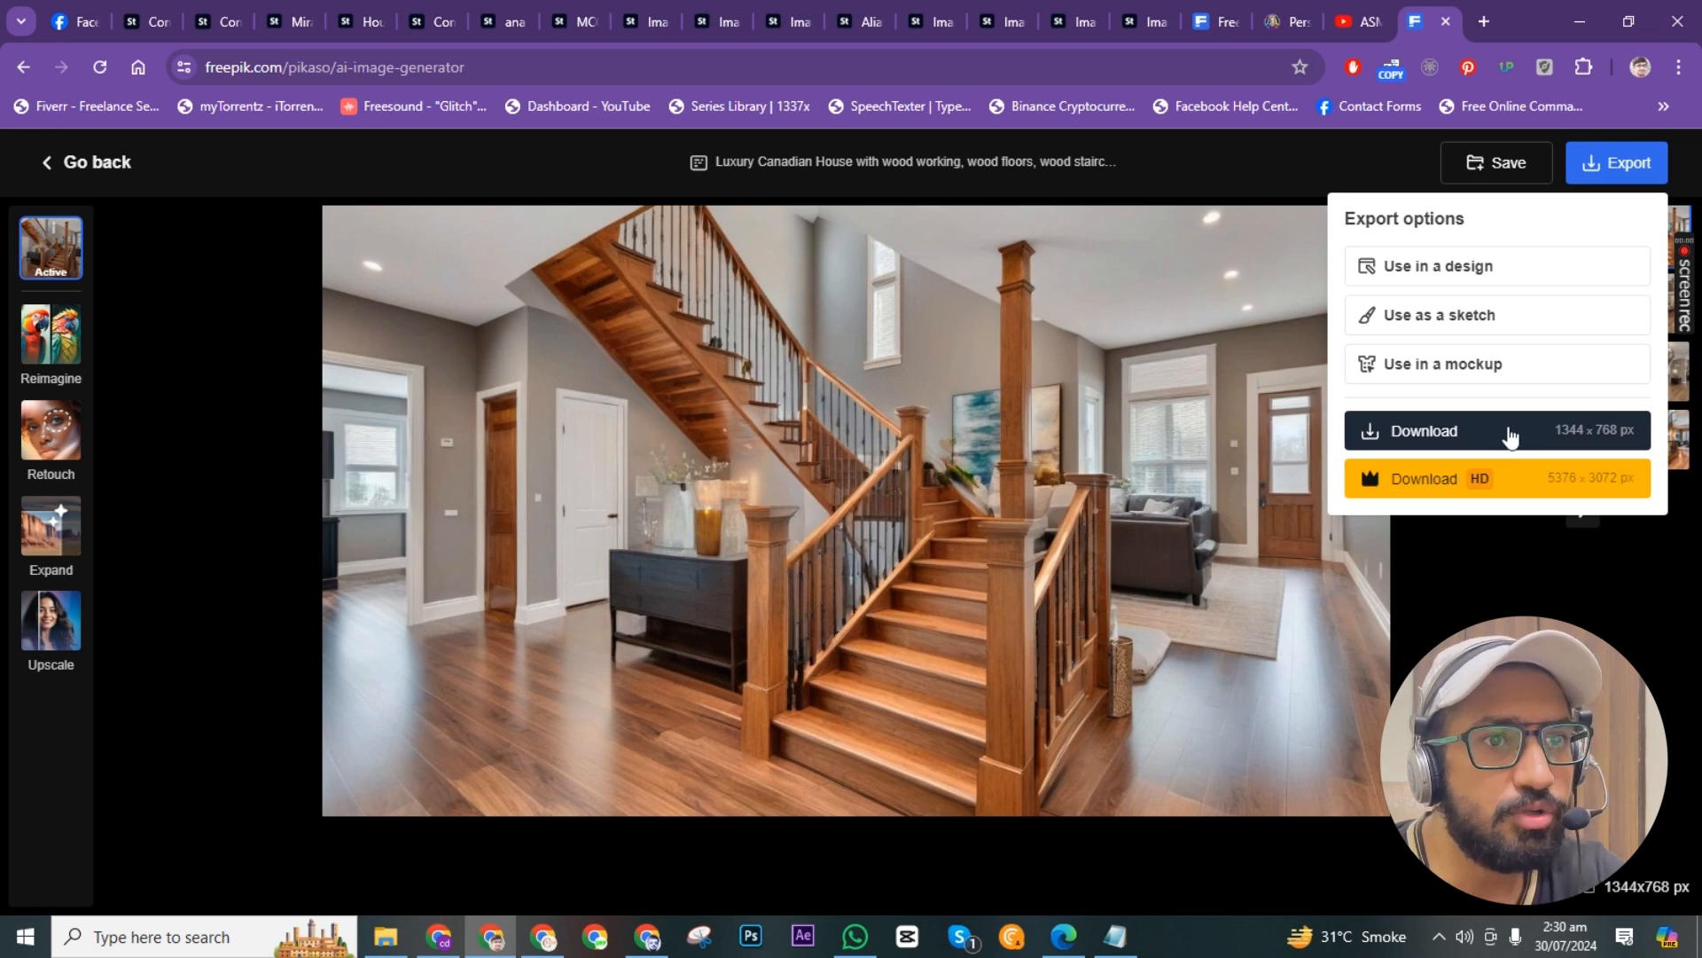
click(88, 163)
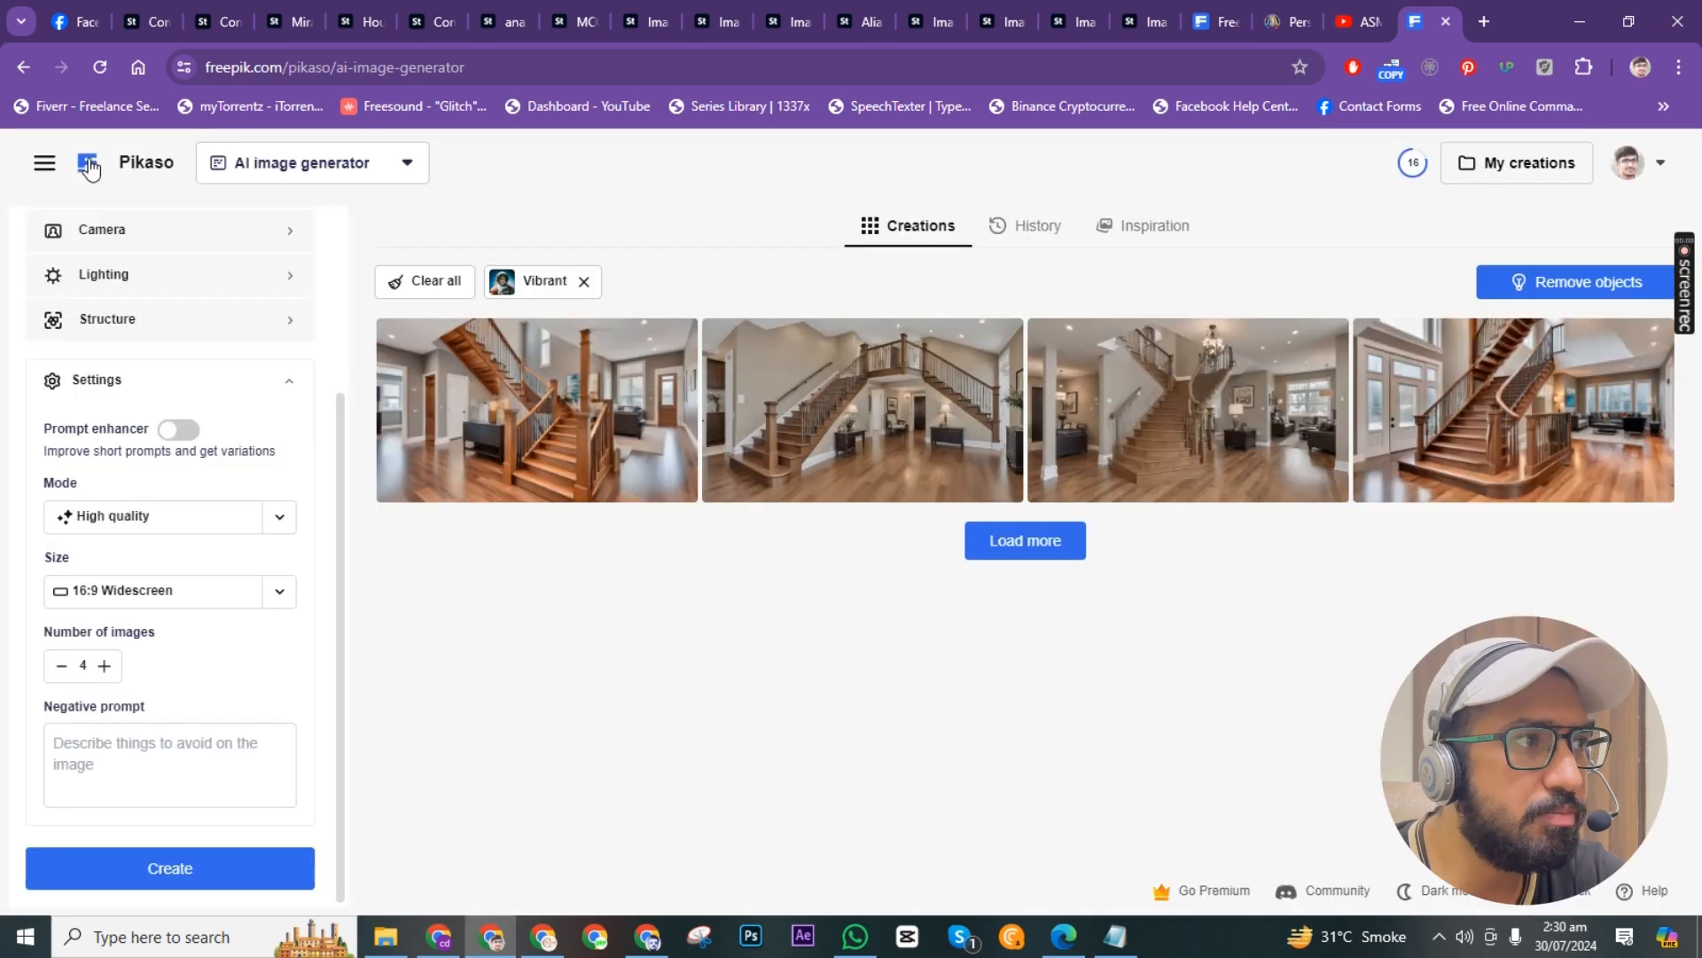
mouse_move(674, 350)
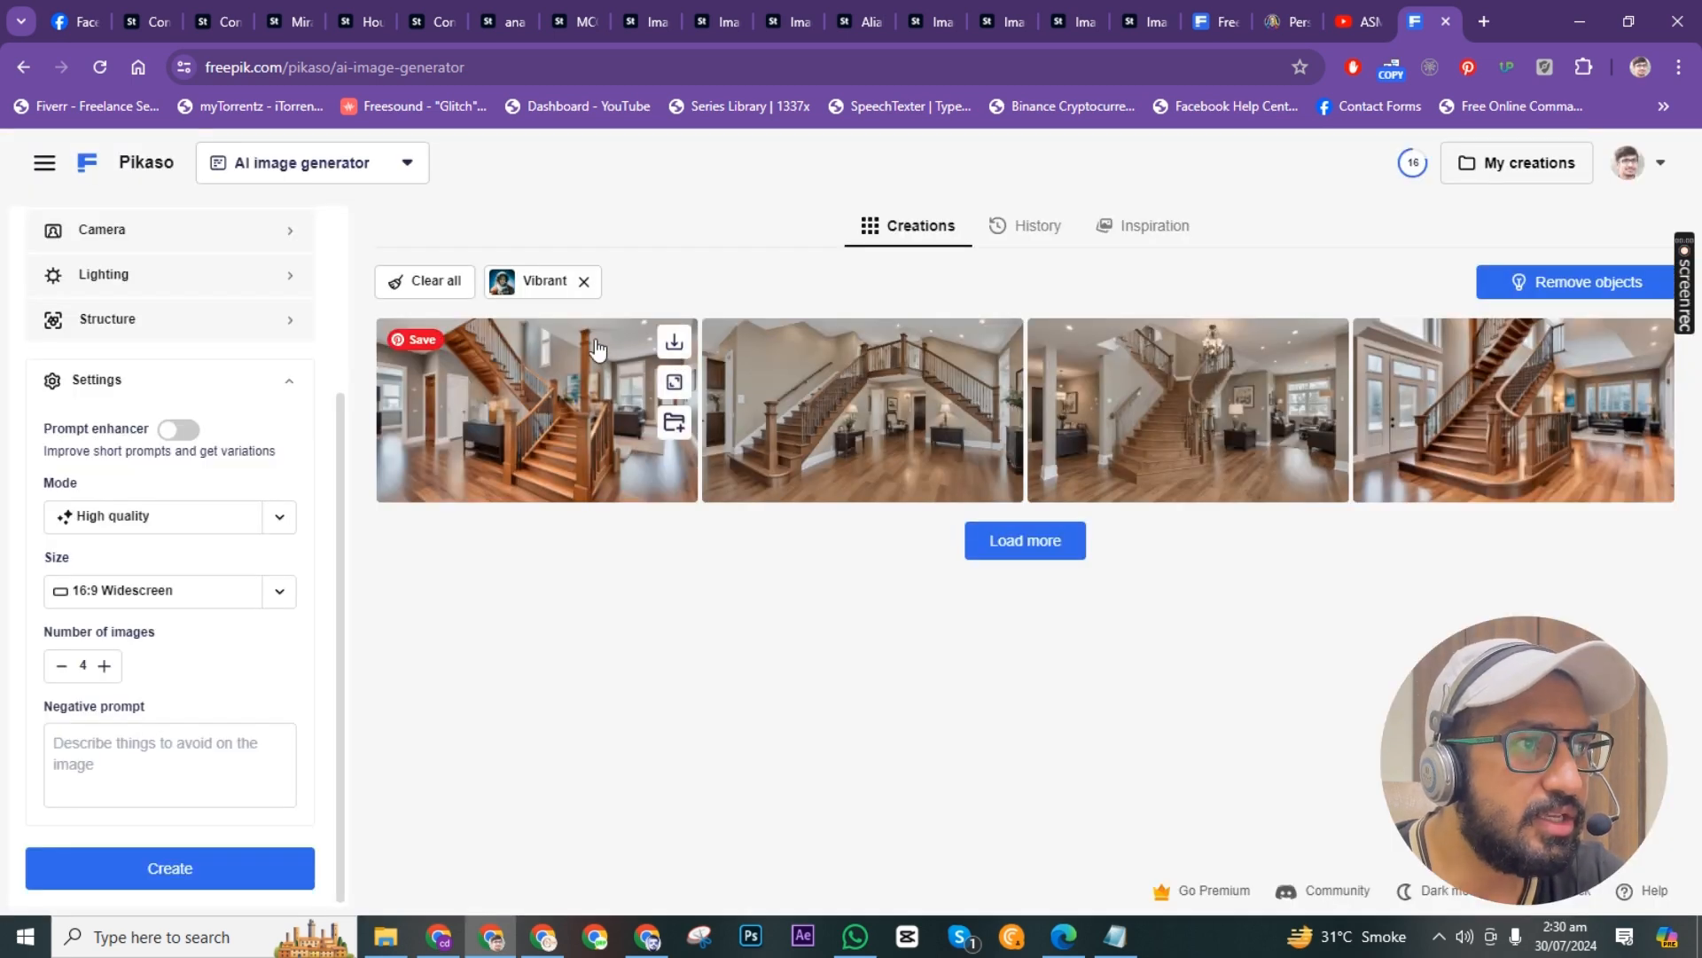
click(675, 344)
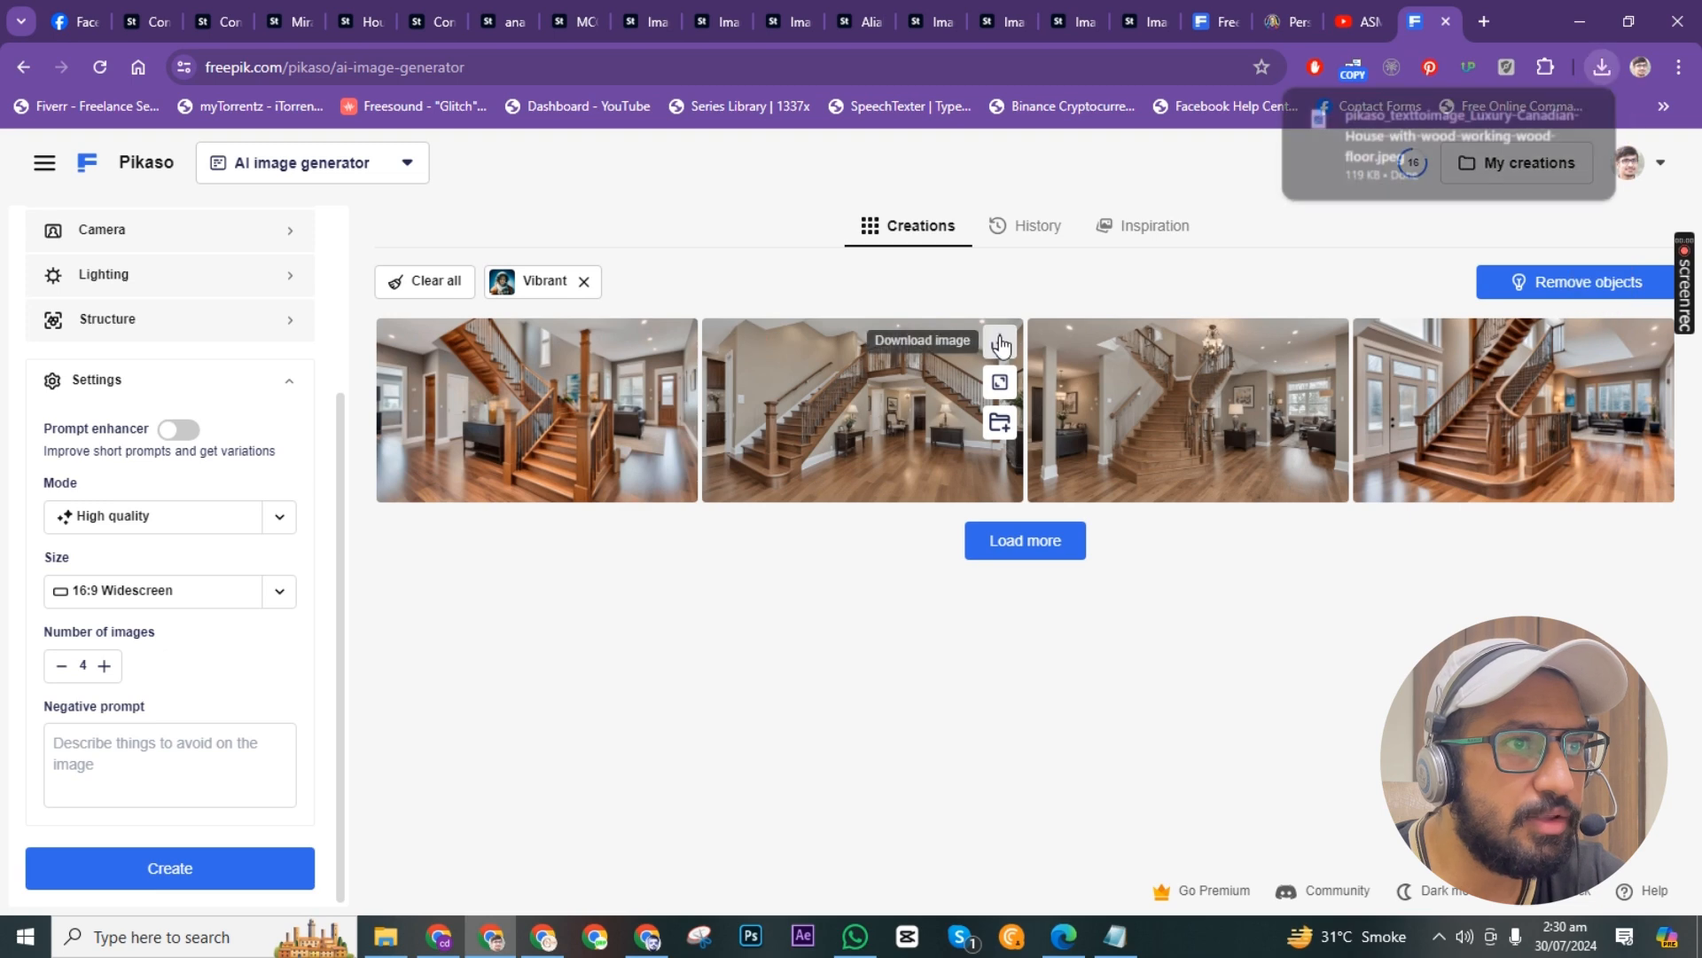
Generate images with the prompt "Four cute baby owls sitting on branch, on dark green background with copy space area".
scroll(133, 355, up, 3)
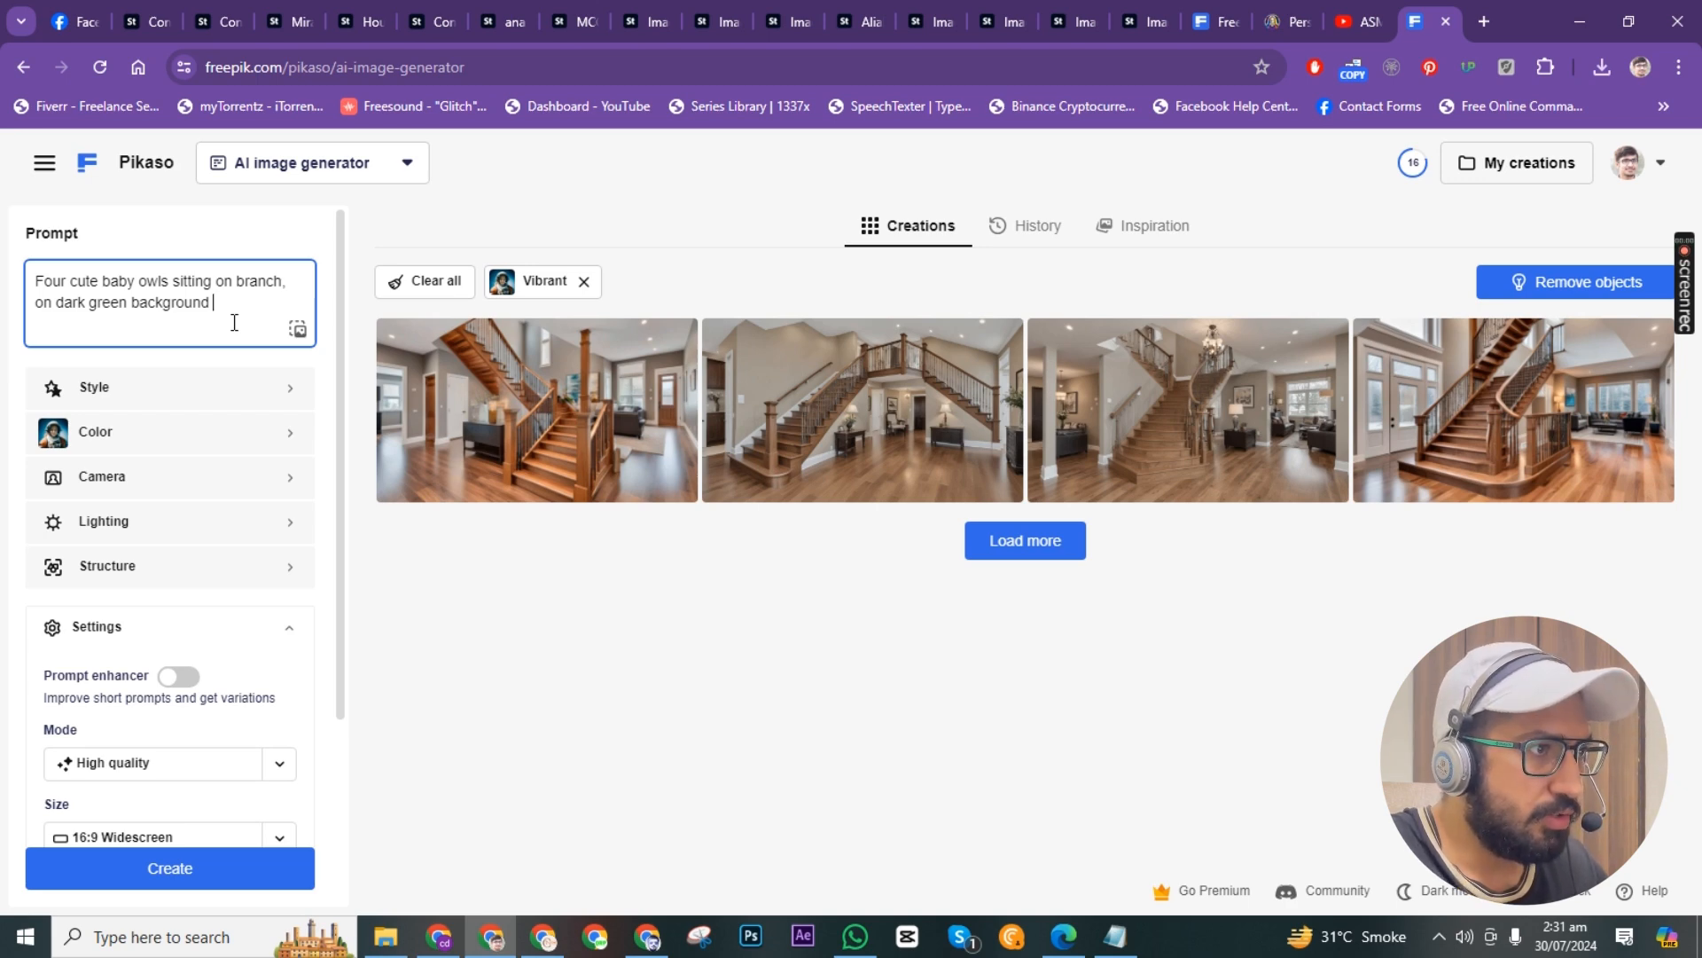
text(w)
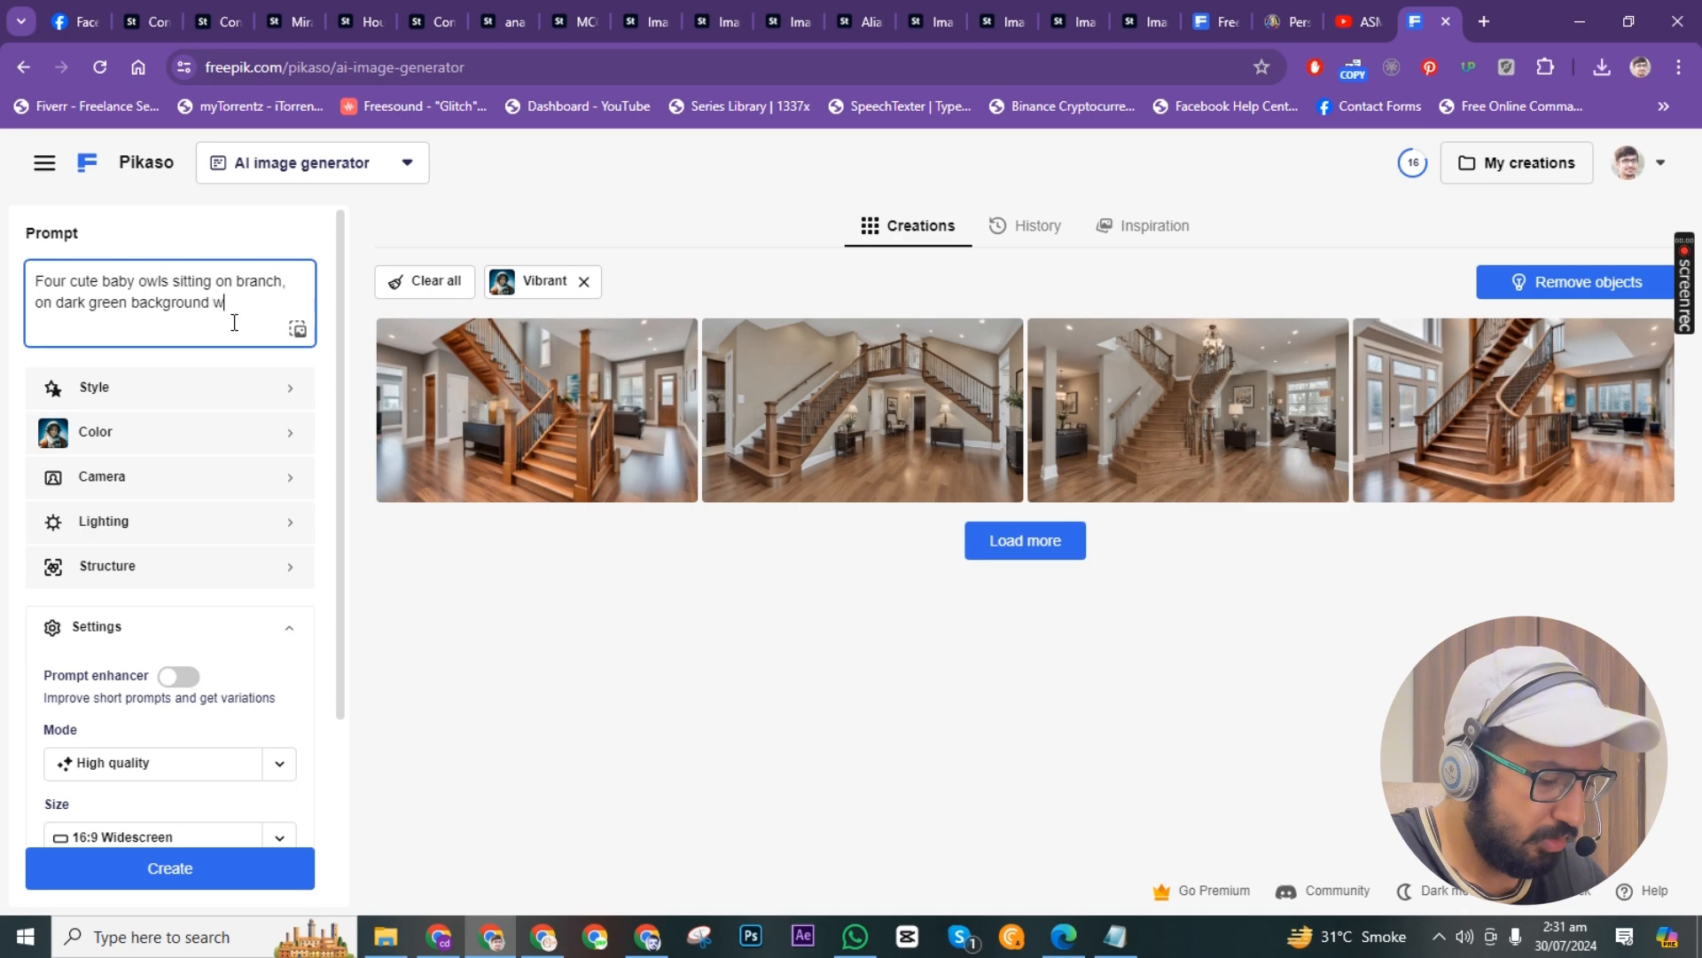
text(ith cop)
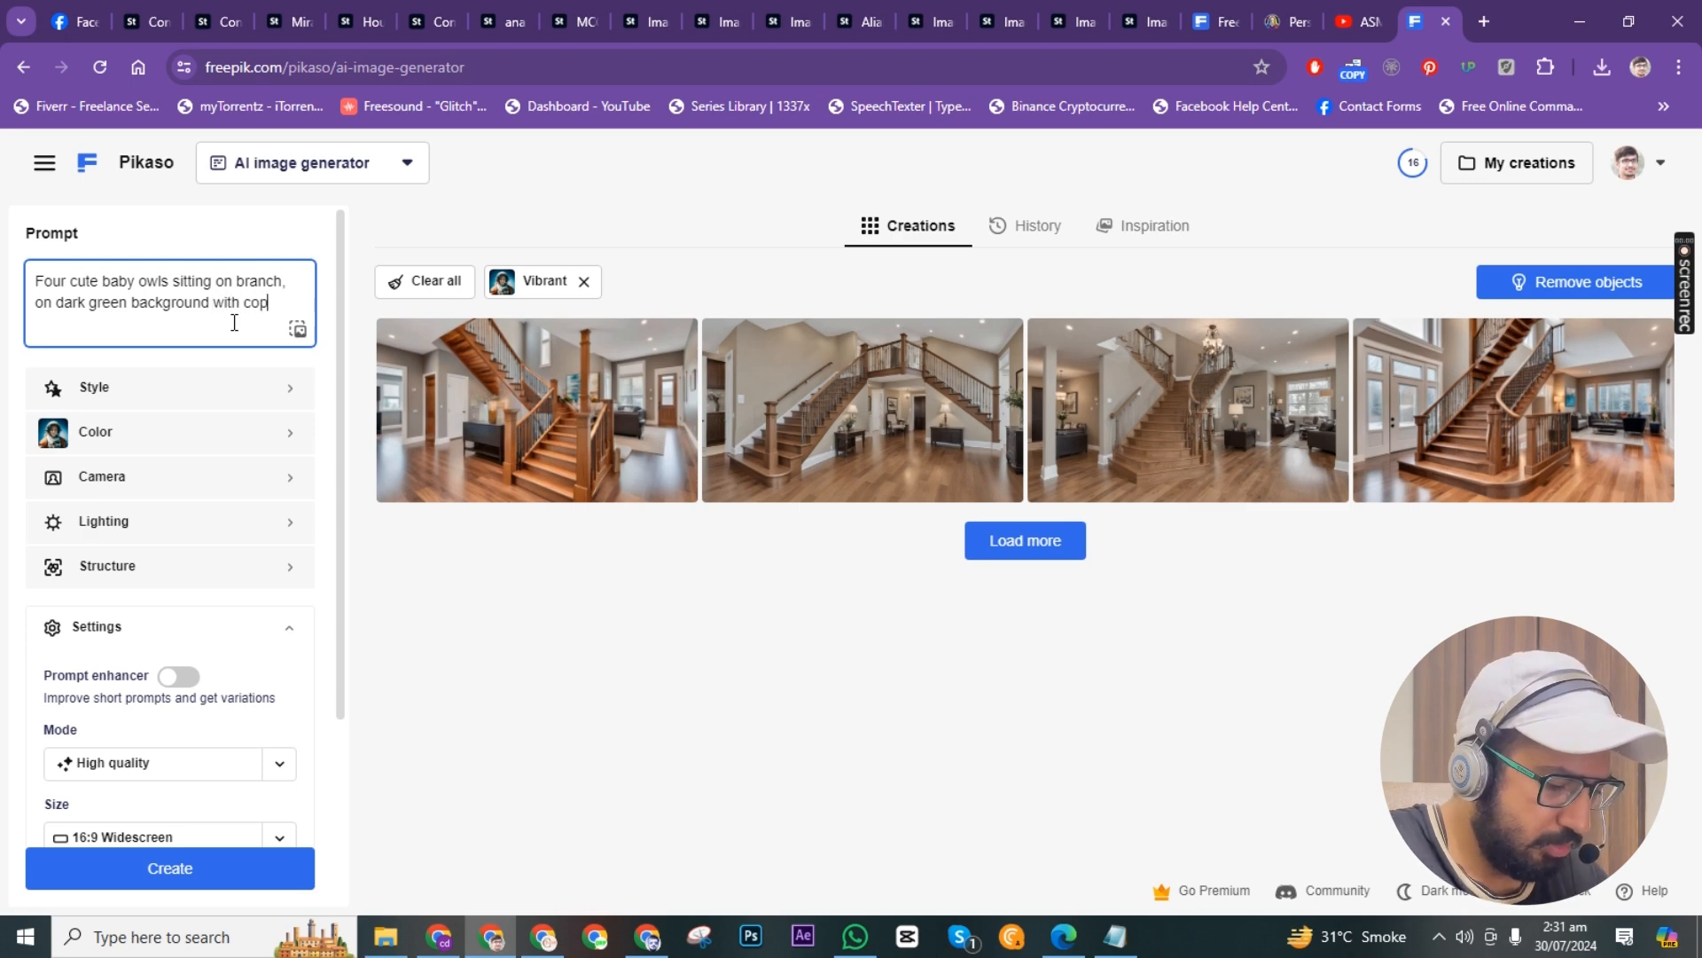
text(y space a)
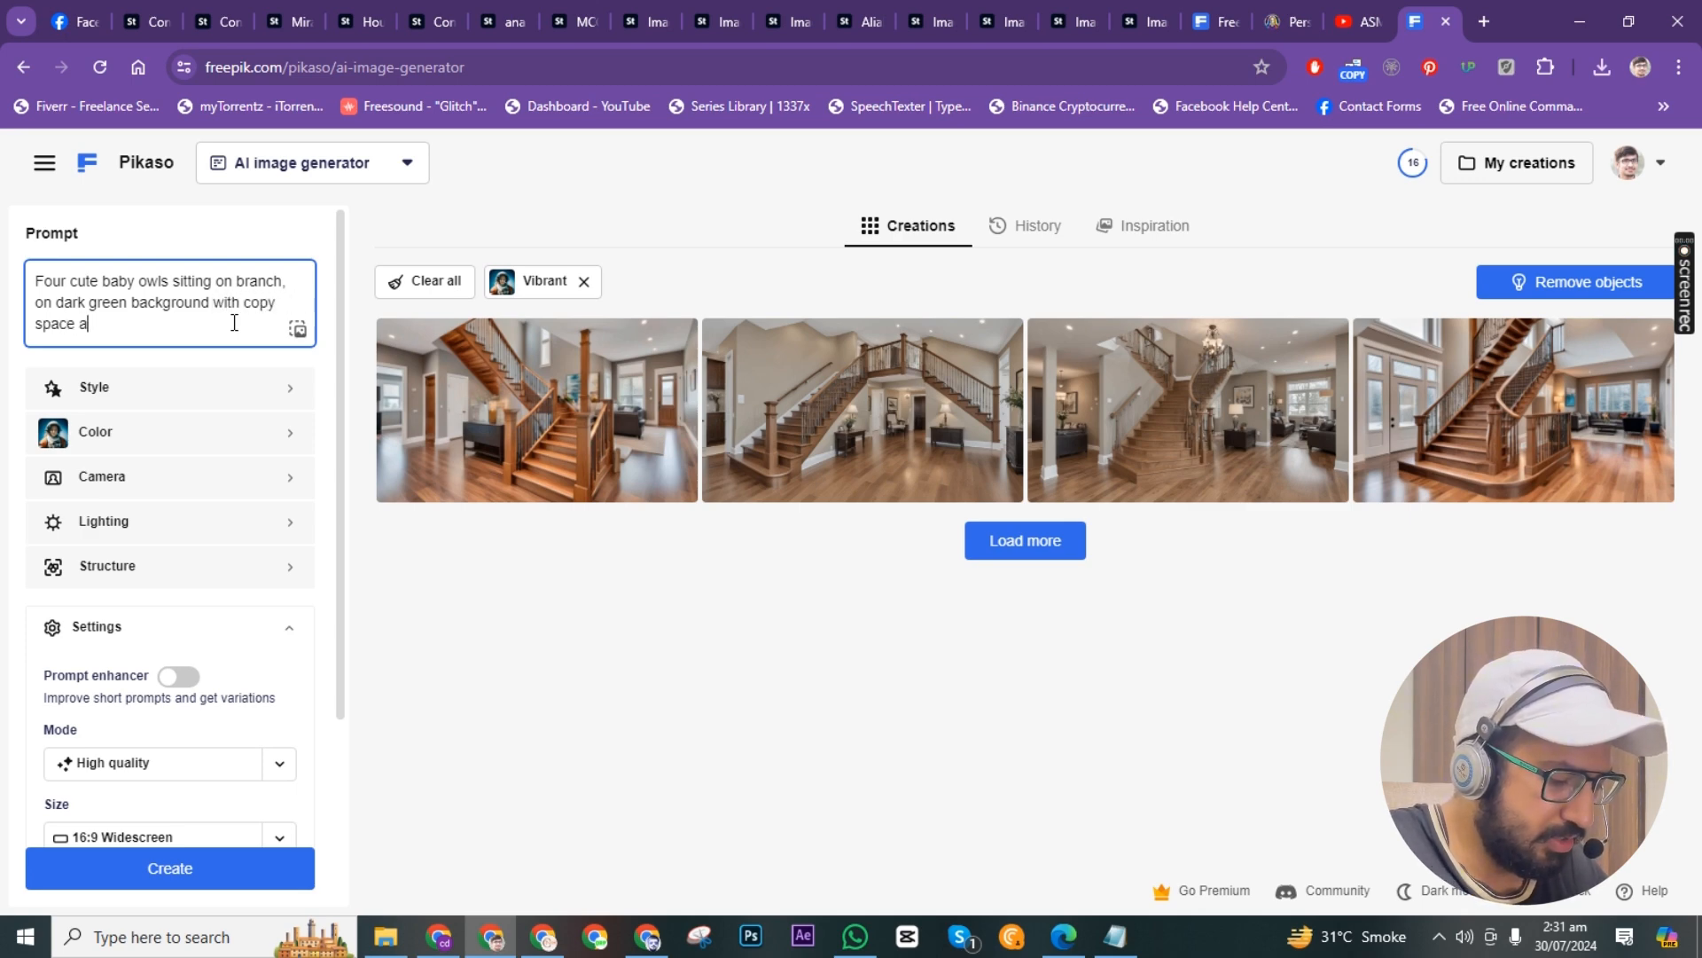
text(rea)
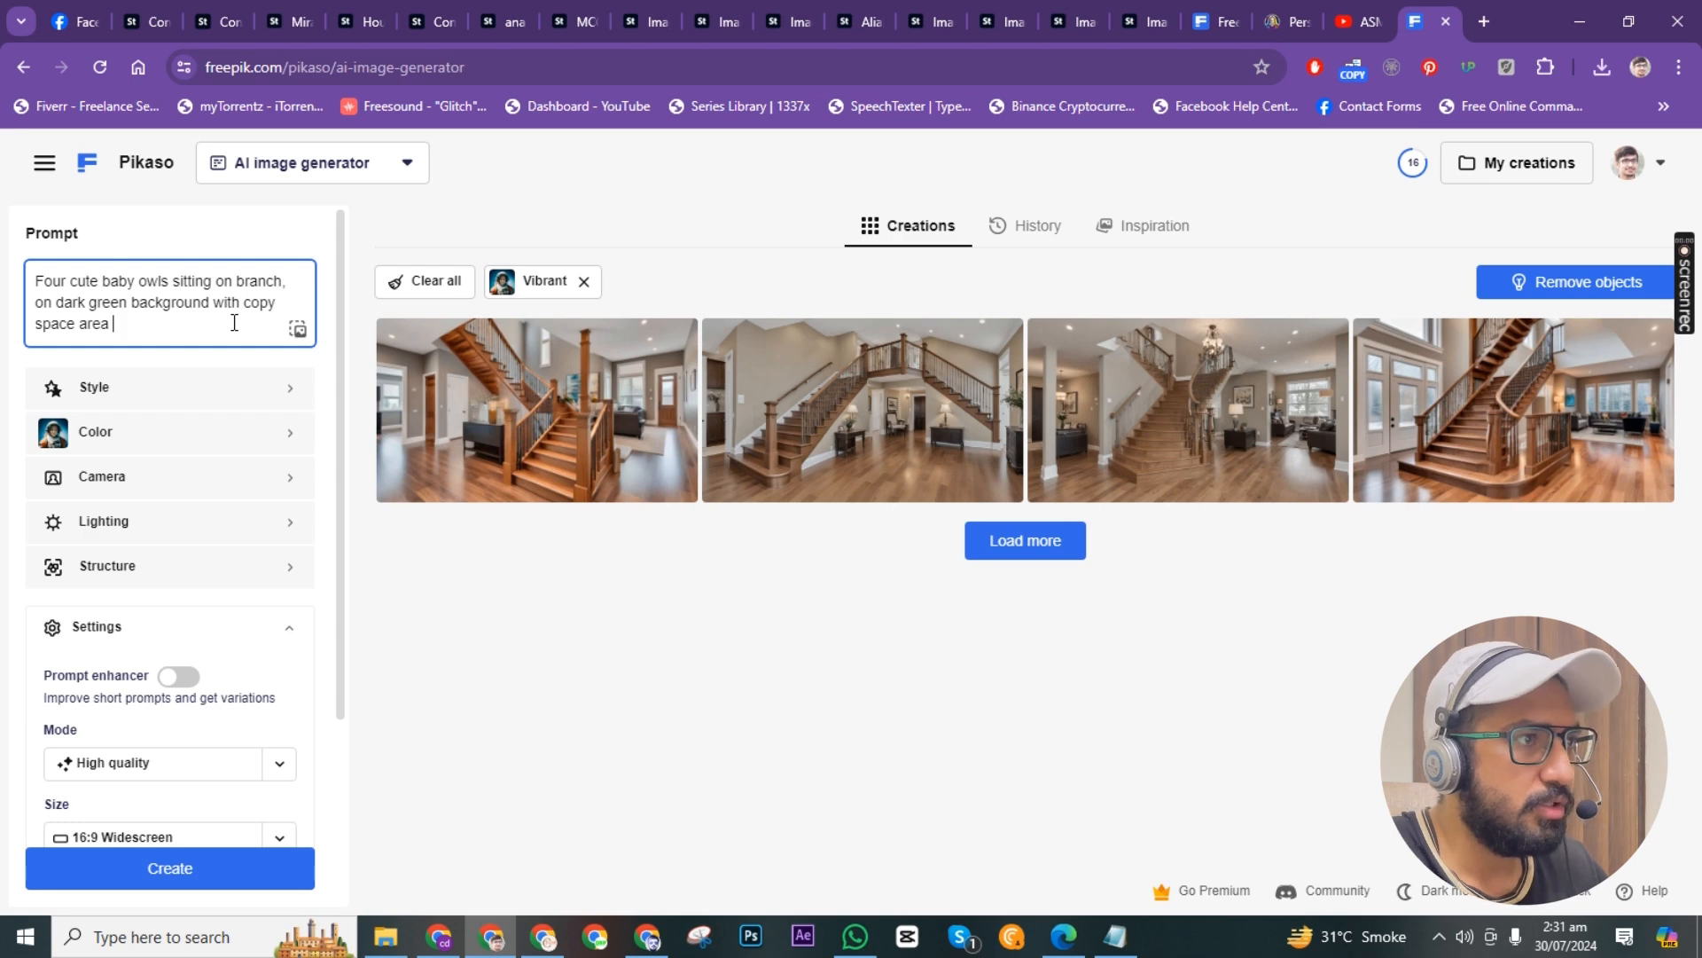
click(192, 876)
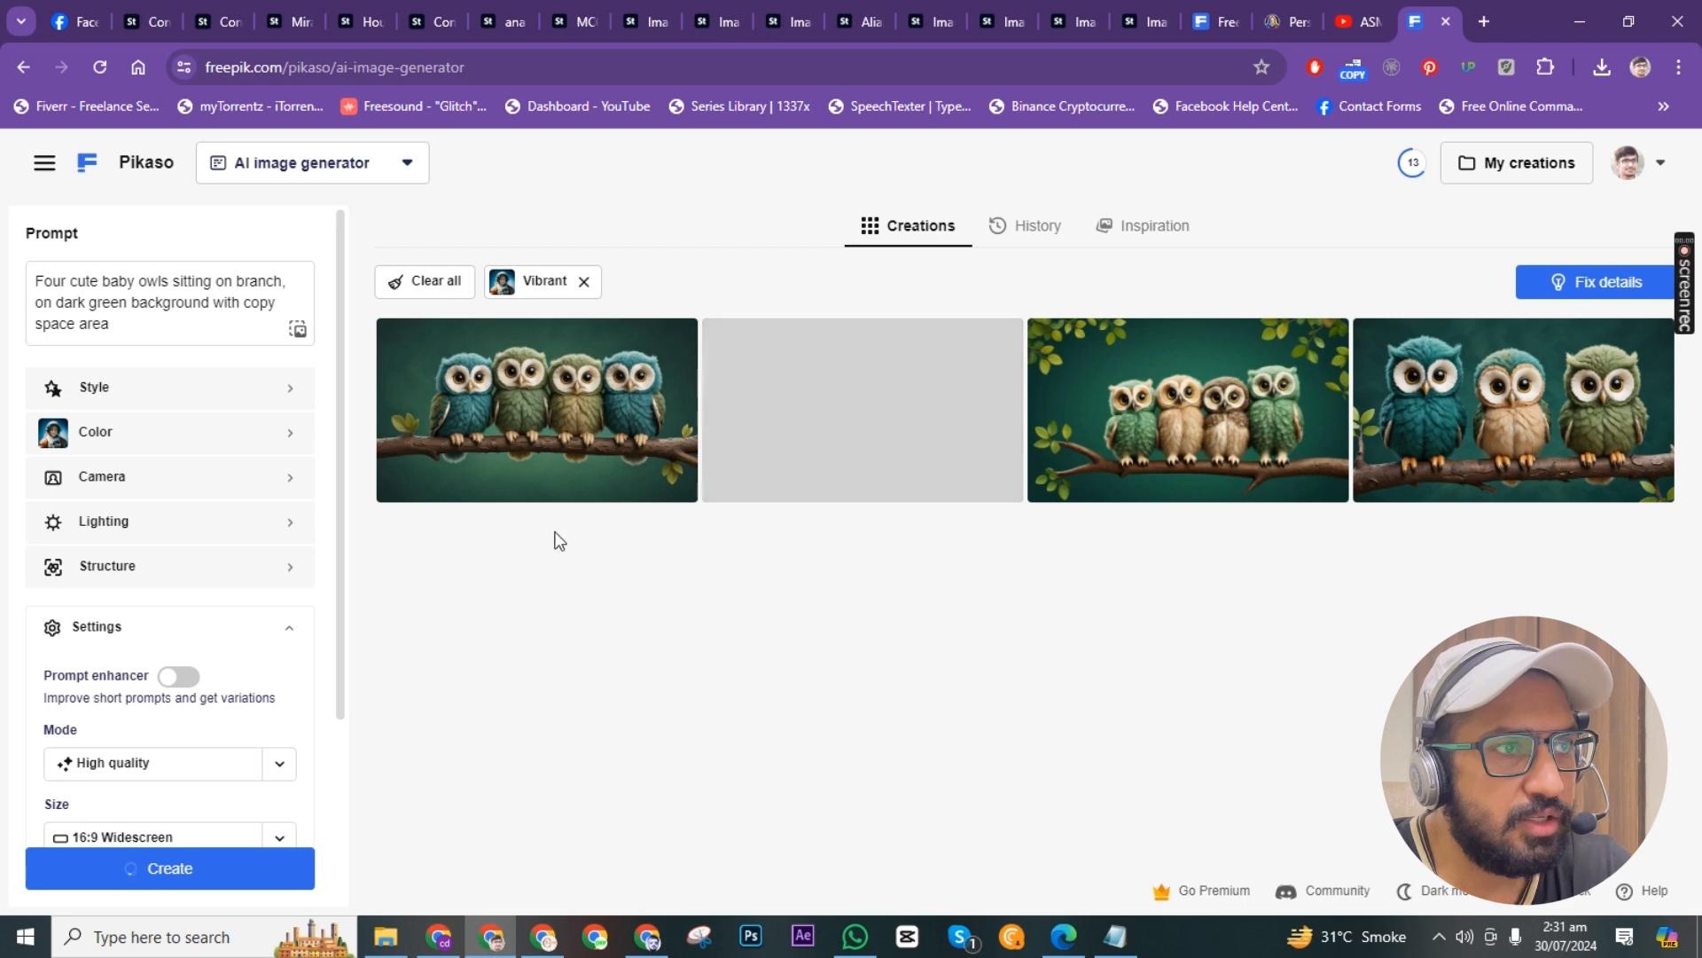
View each of the four generated owl images at full size and return to the results.
mouse_move(547, 486)
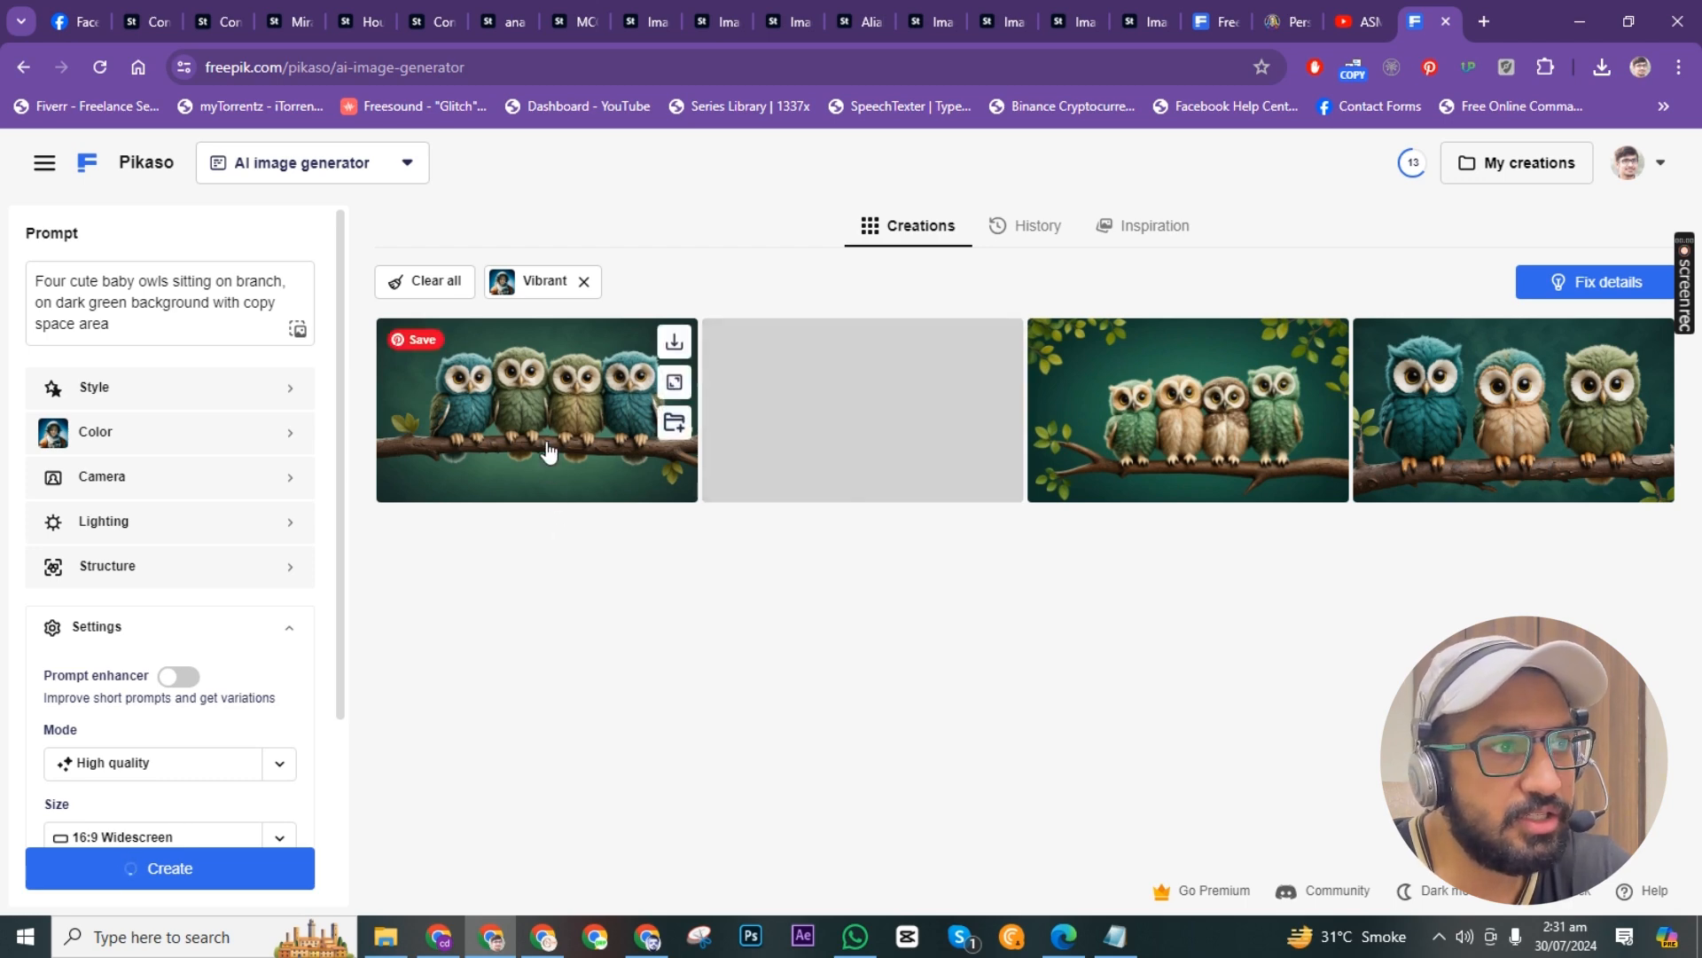
click(544, 457)
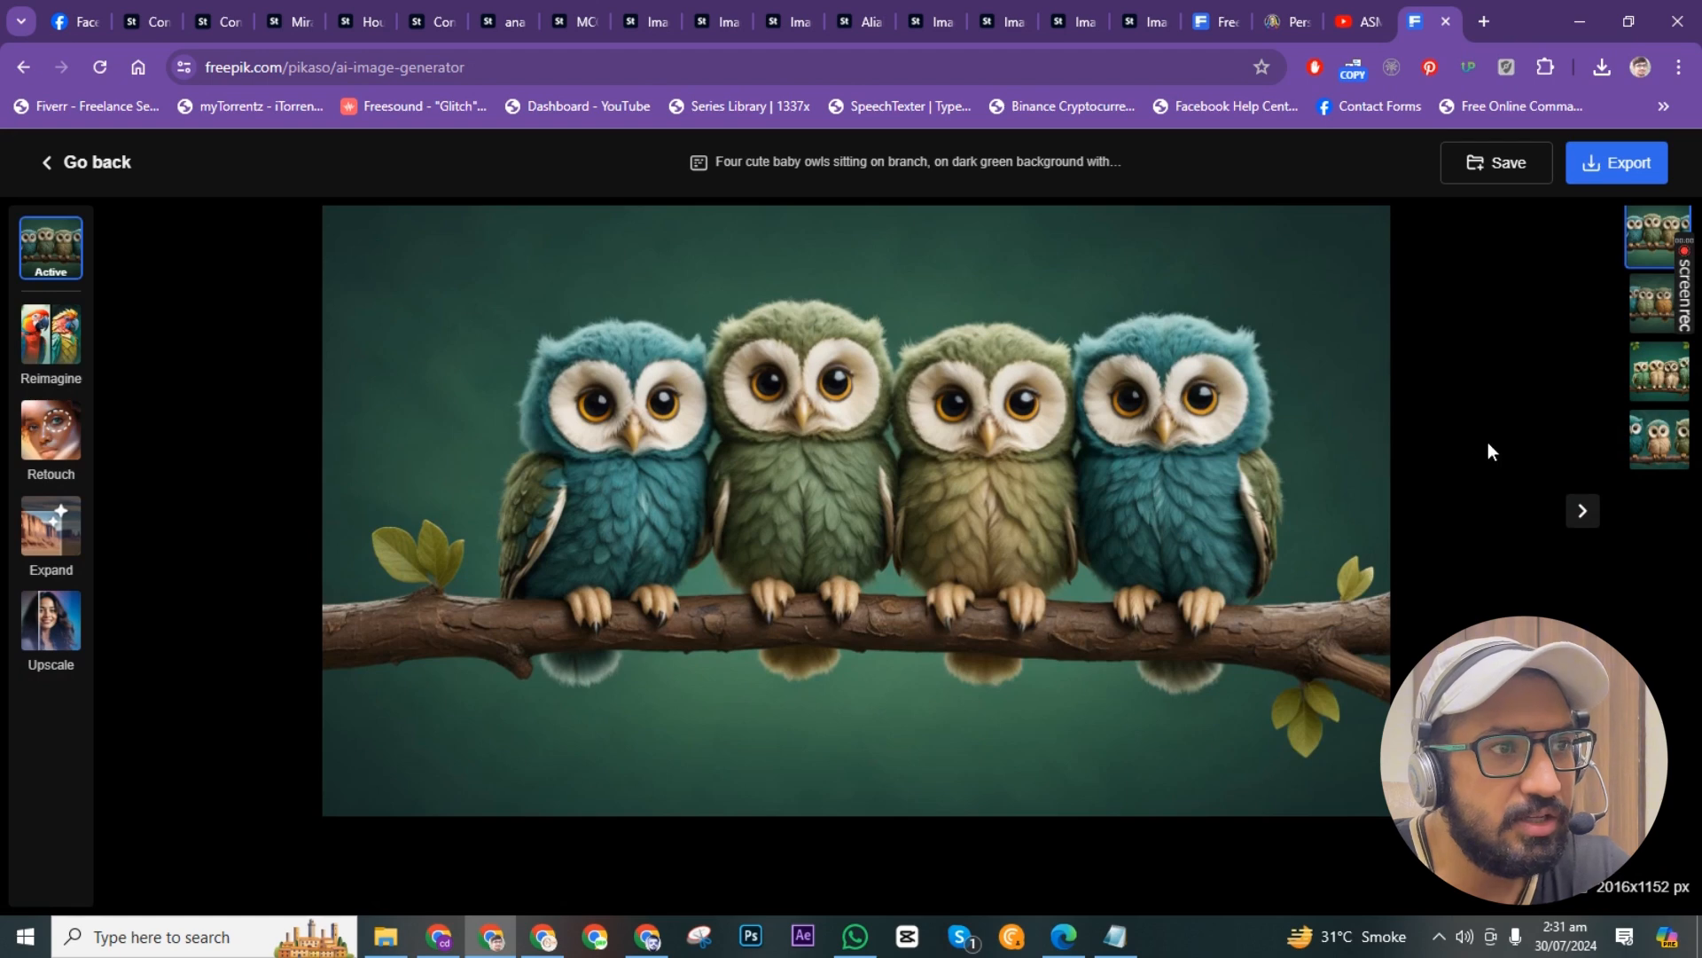
click(1647, 314)
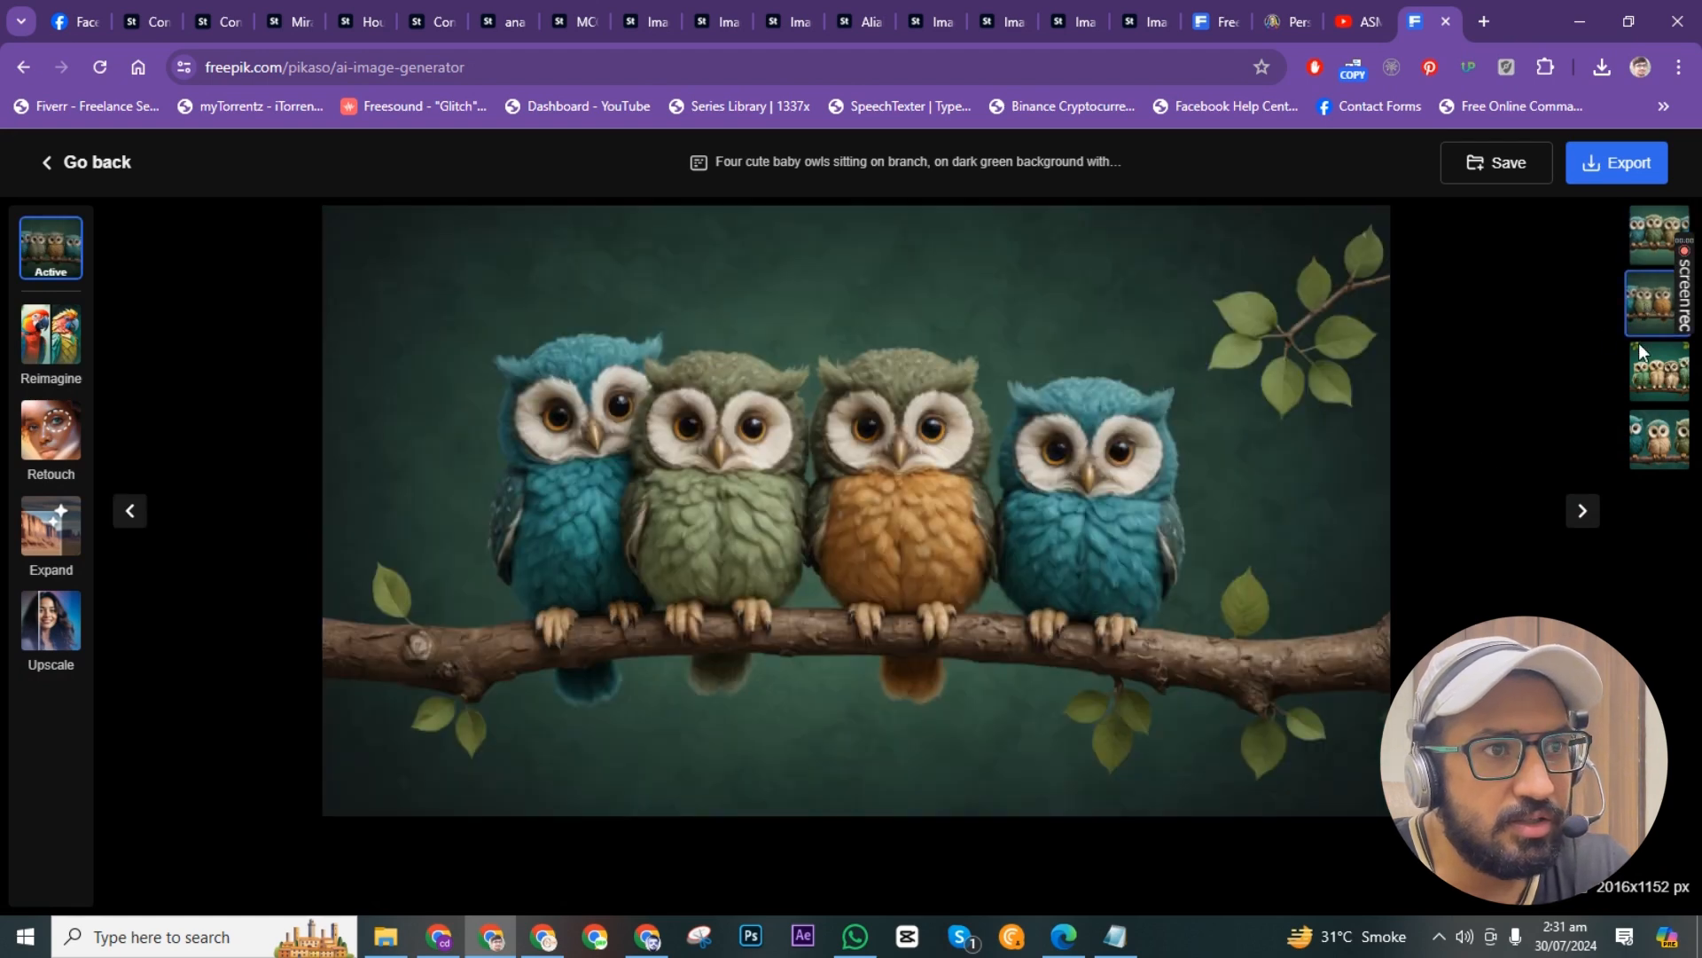
click(1642, 372)
click(1636, 454)
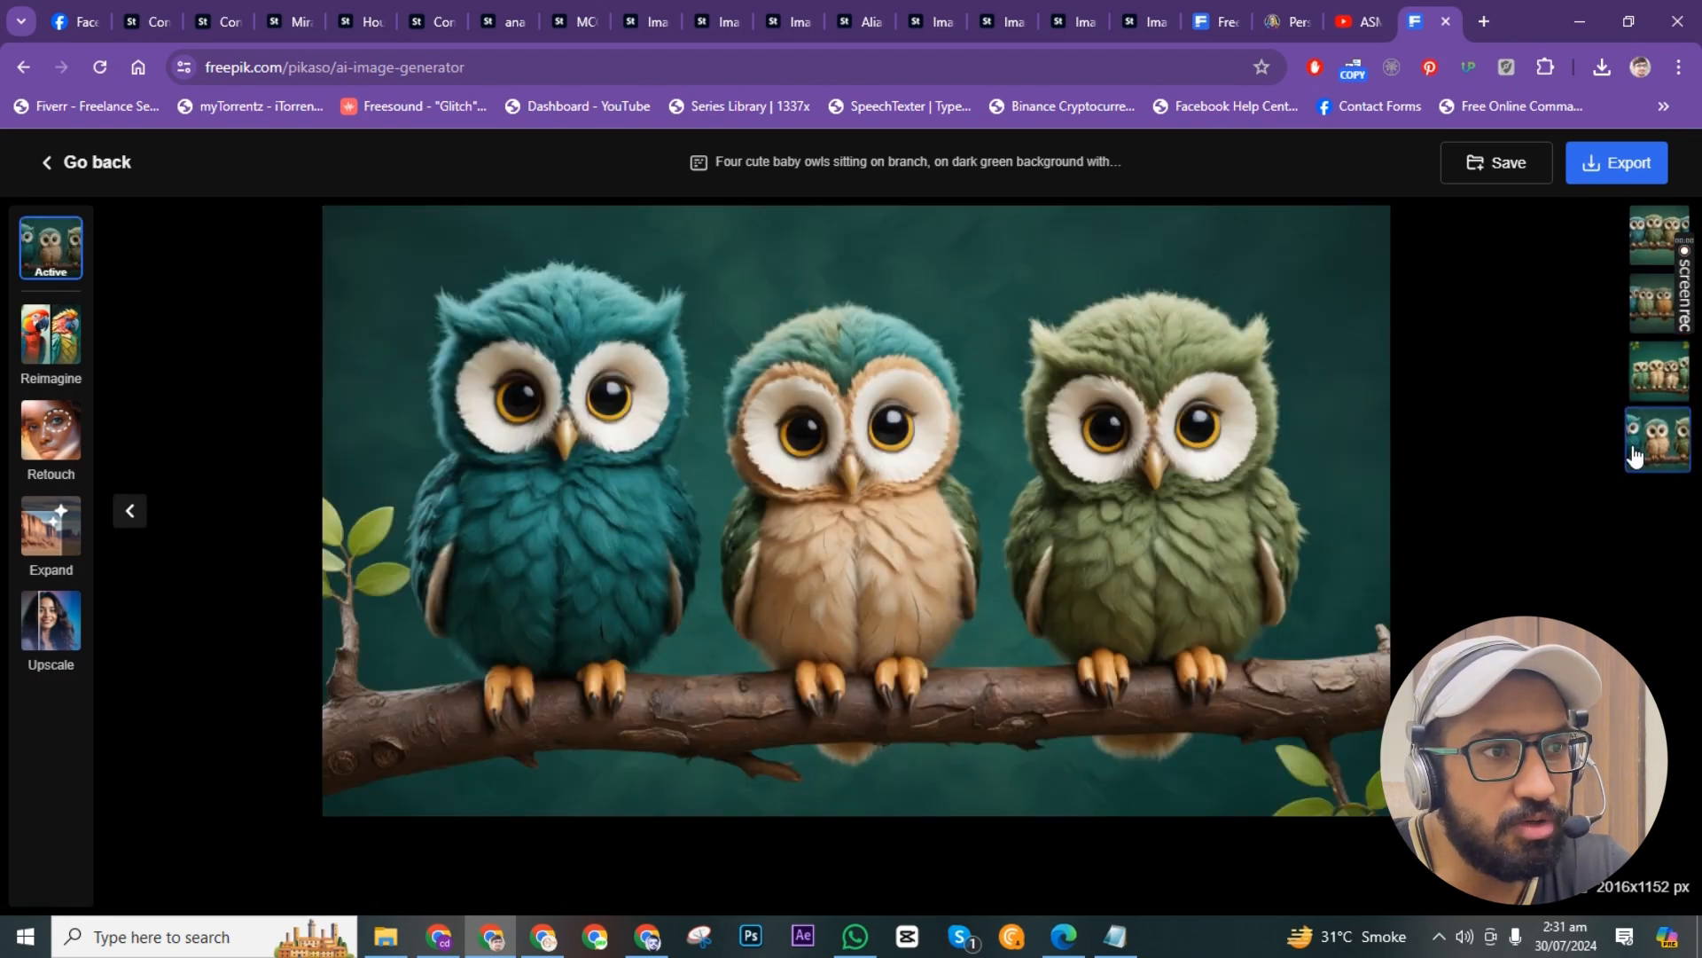
click(1659, 390)
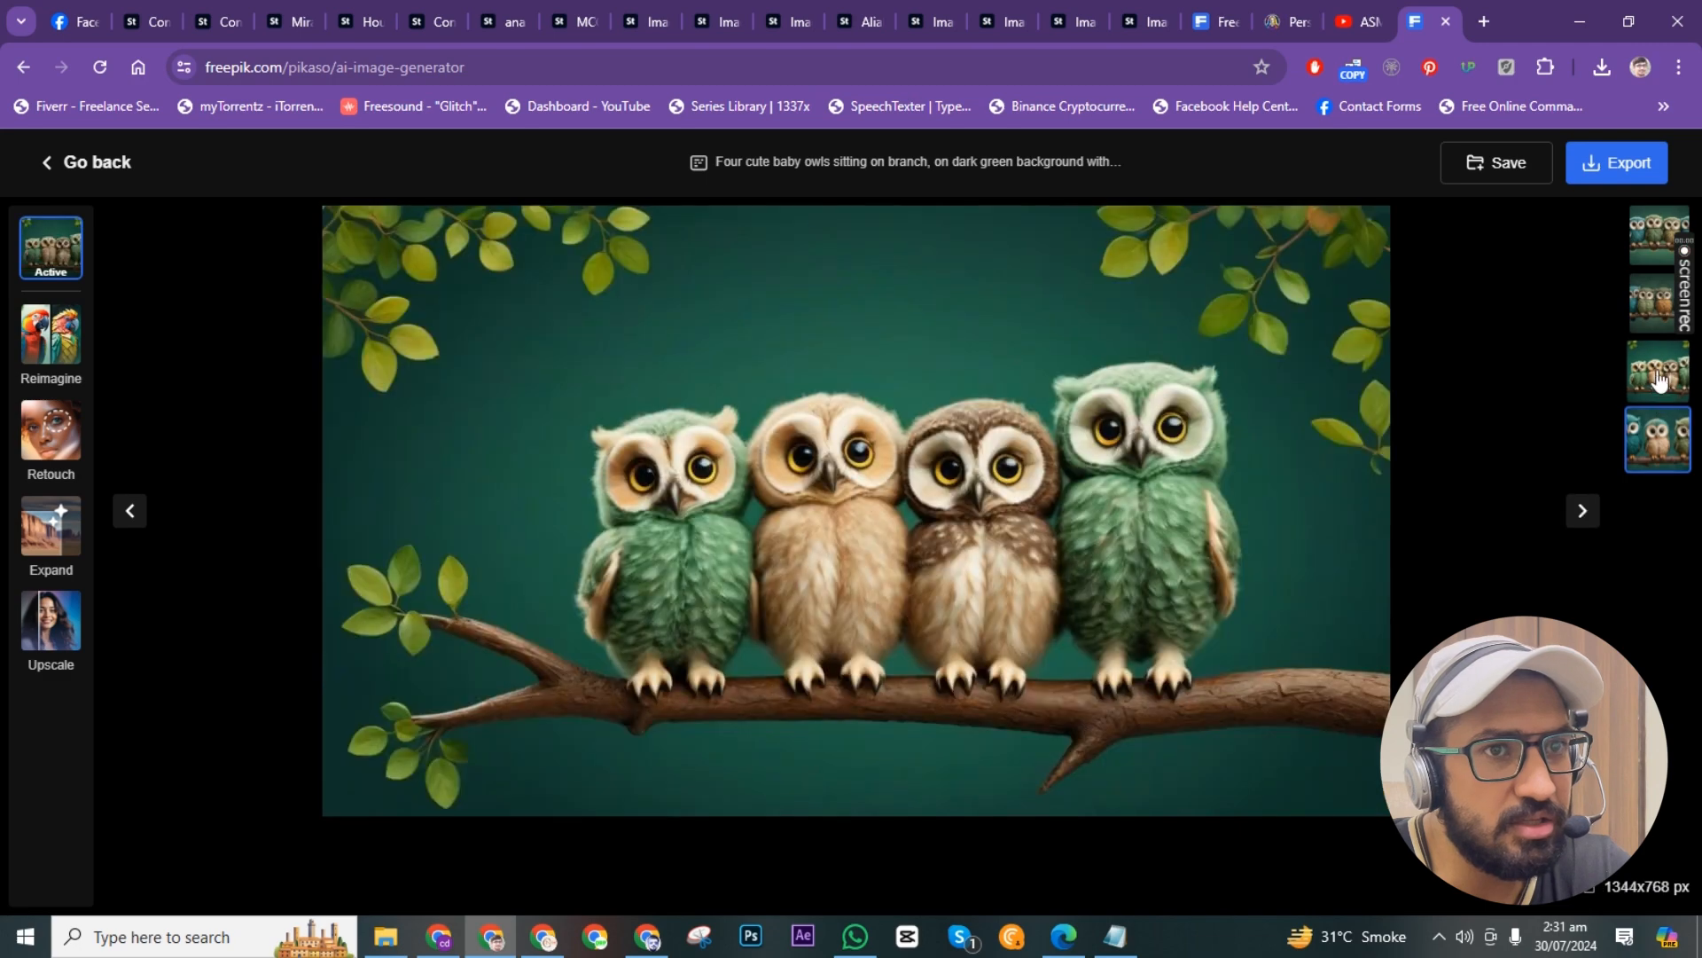
click(1648, 292)
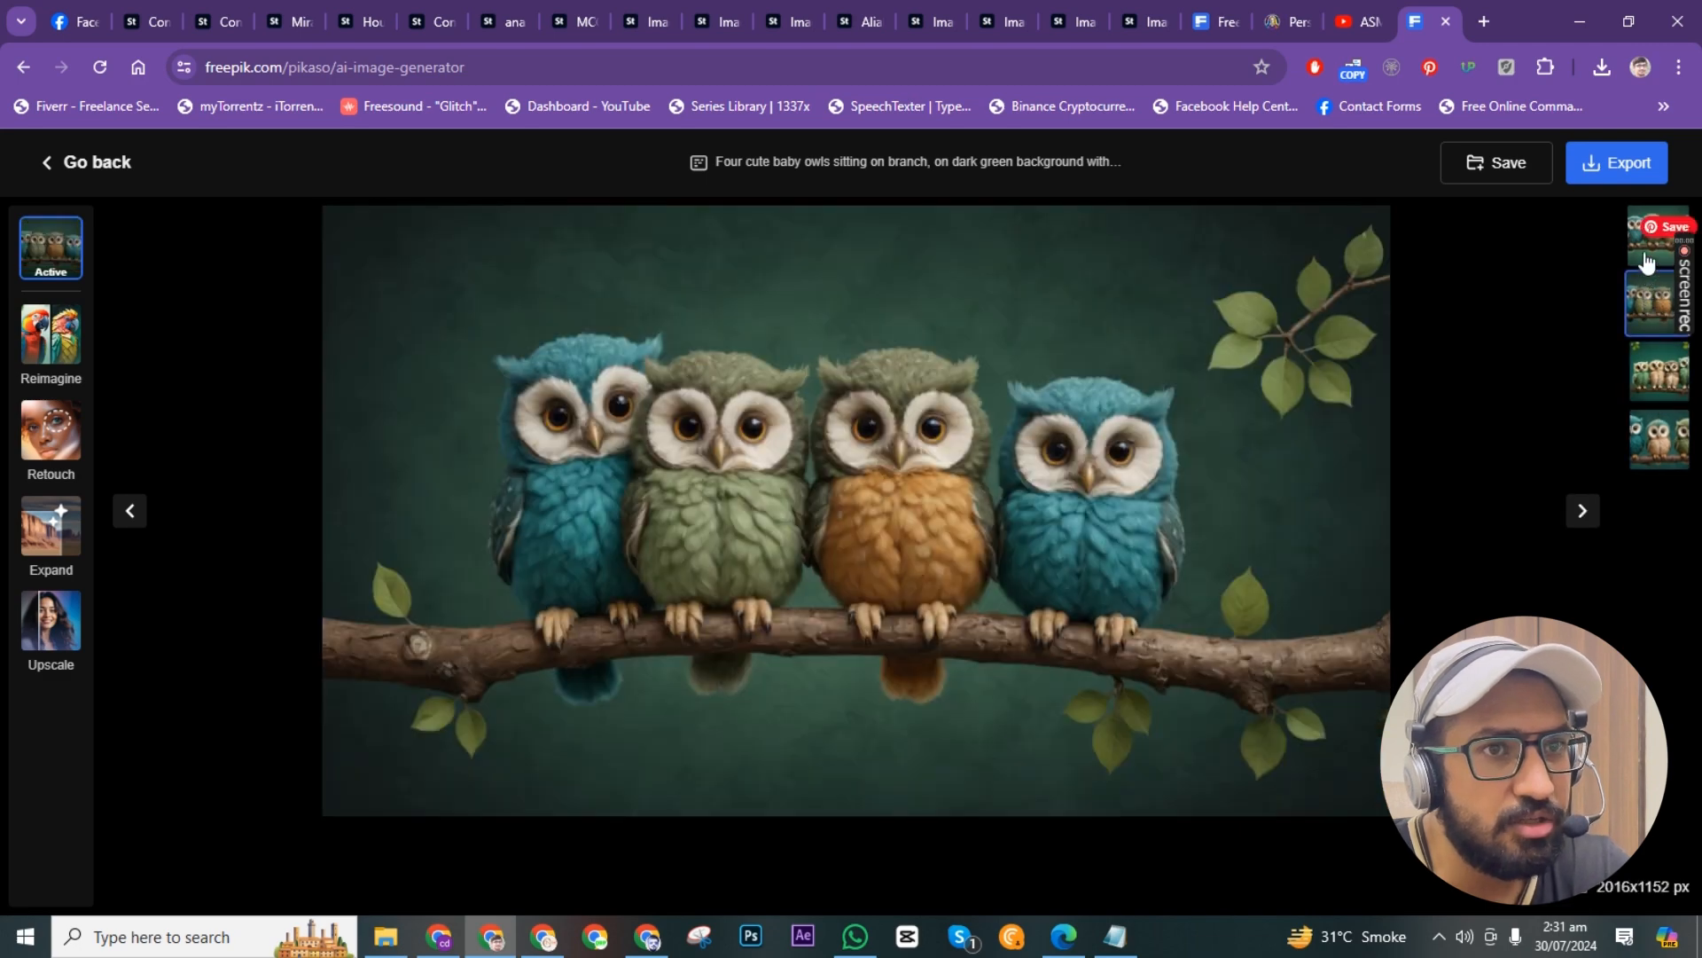
click(1647, 261)
click(76, 164)
Clear the owl prompt and open the options for using an image as the prompt source.
triple_click(185, 325)
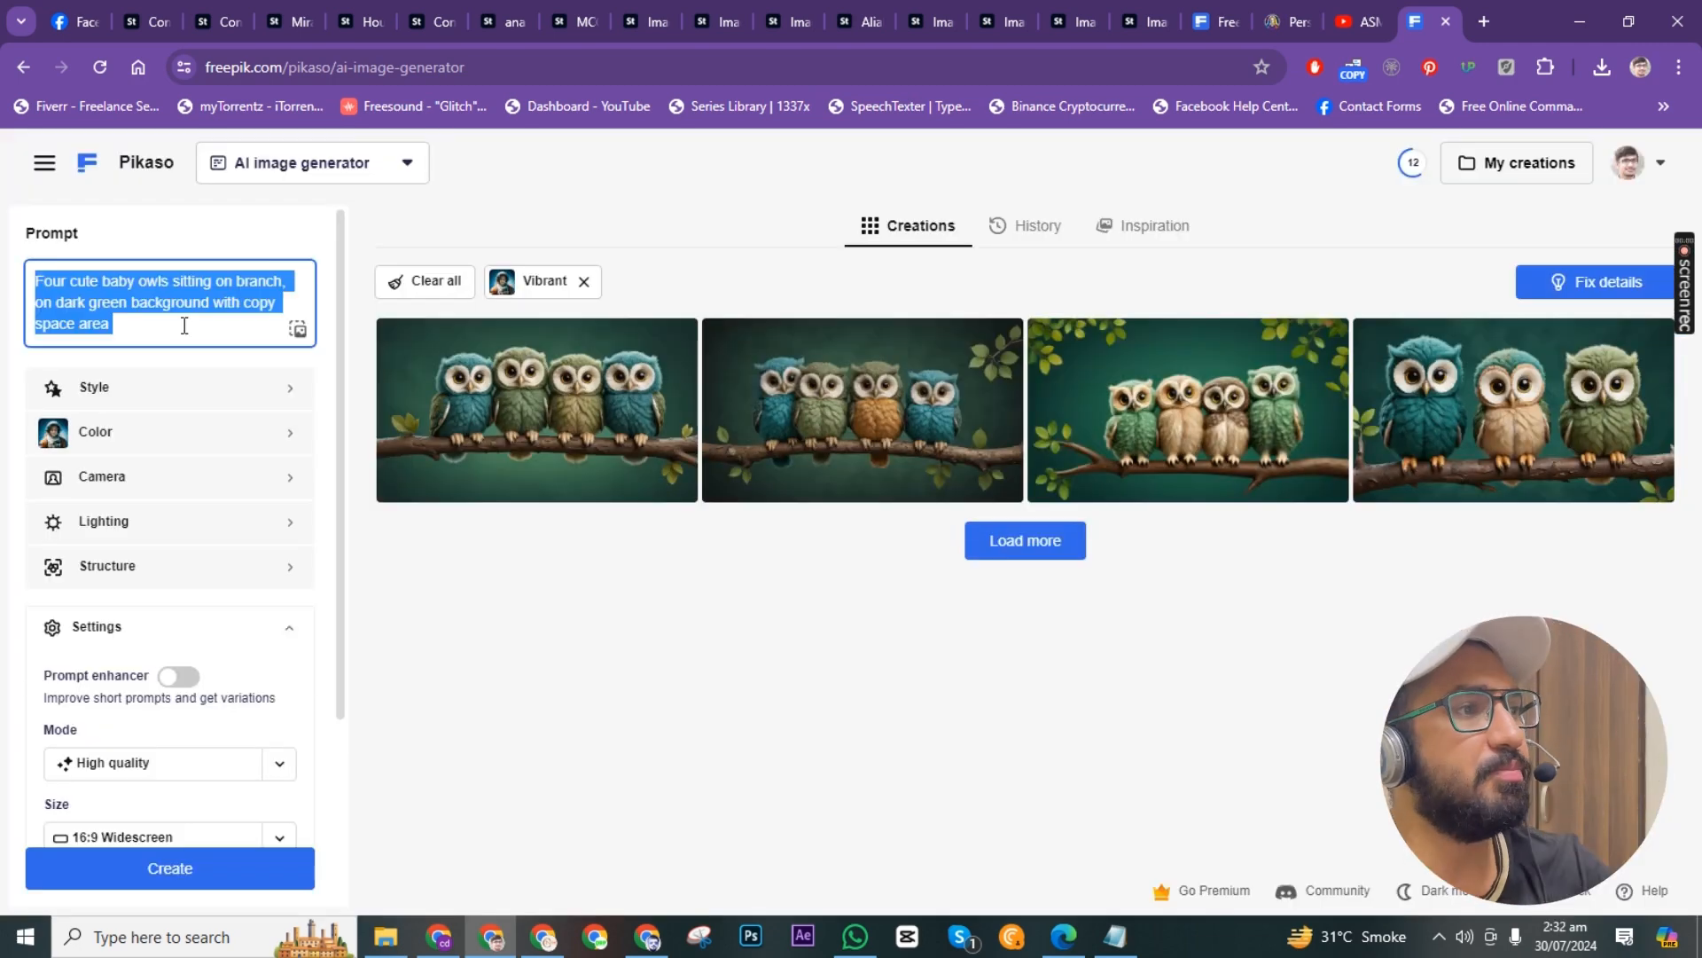
key(BackSpace)
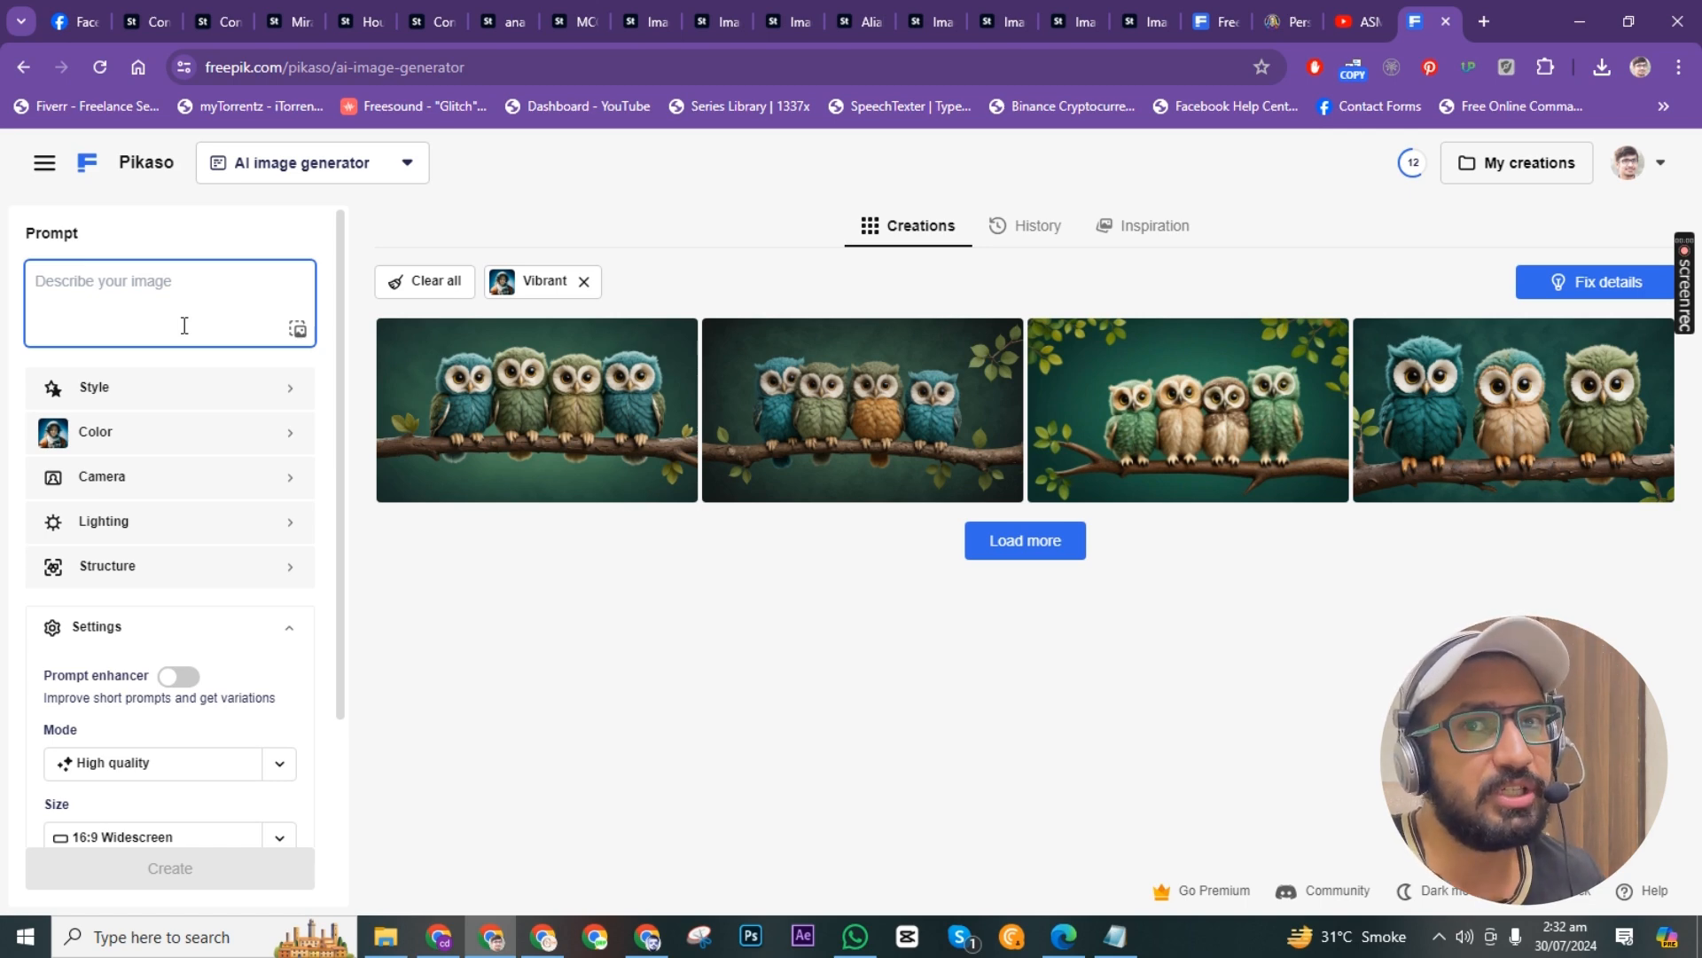
click(298, 333)
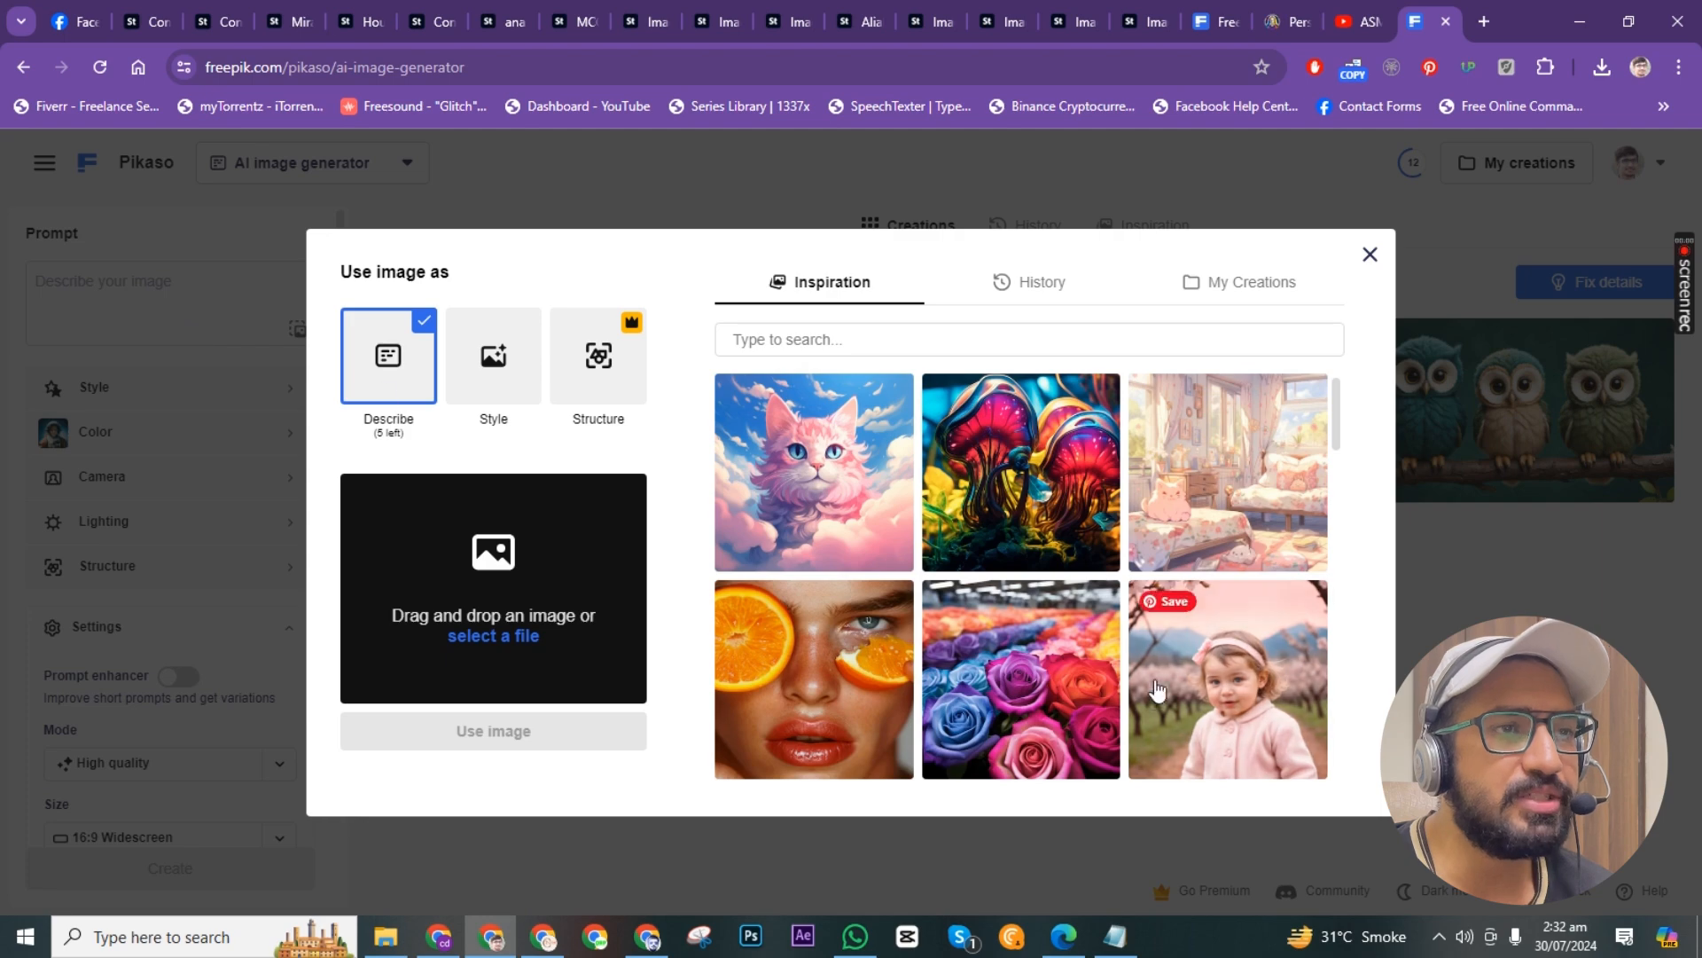
Browse the inspiration images, upload the image file Capture4, and use it in Describe mode to fill in the prompt.
scroll(1146, 705, down, 4)
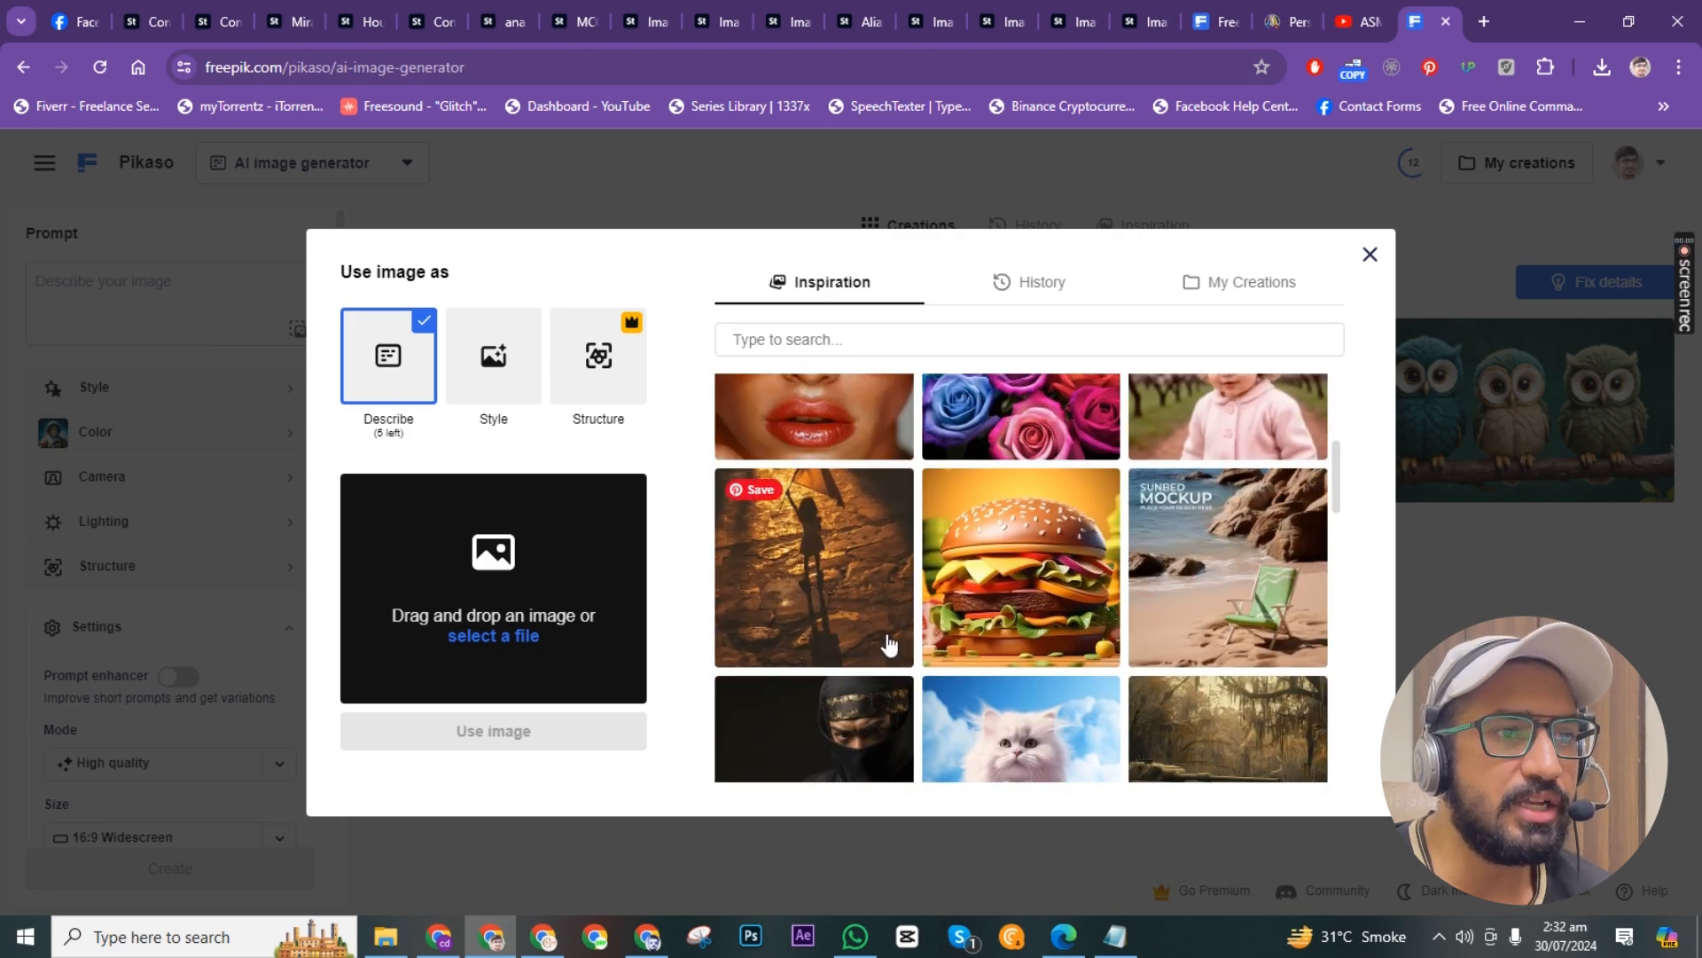
scroll(891, 636, down, 8)
scroll(900, 612, down, 2)
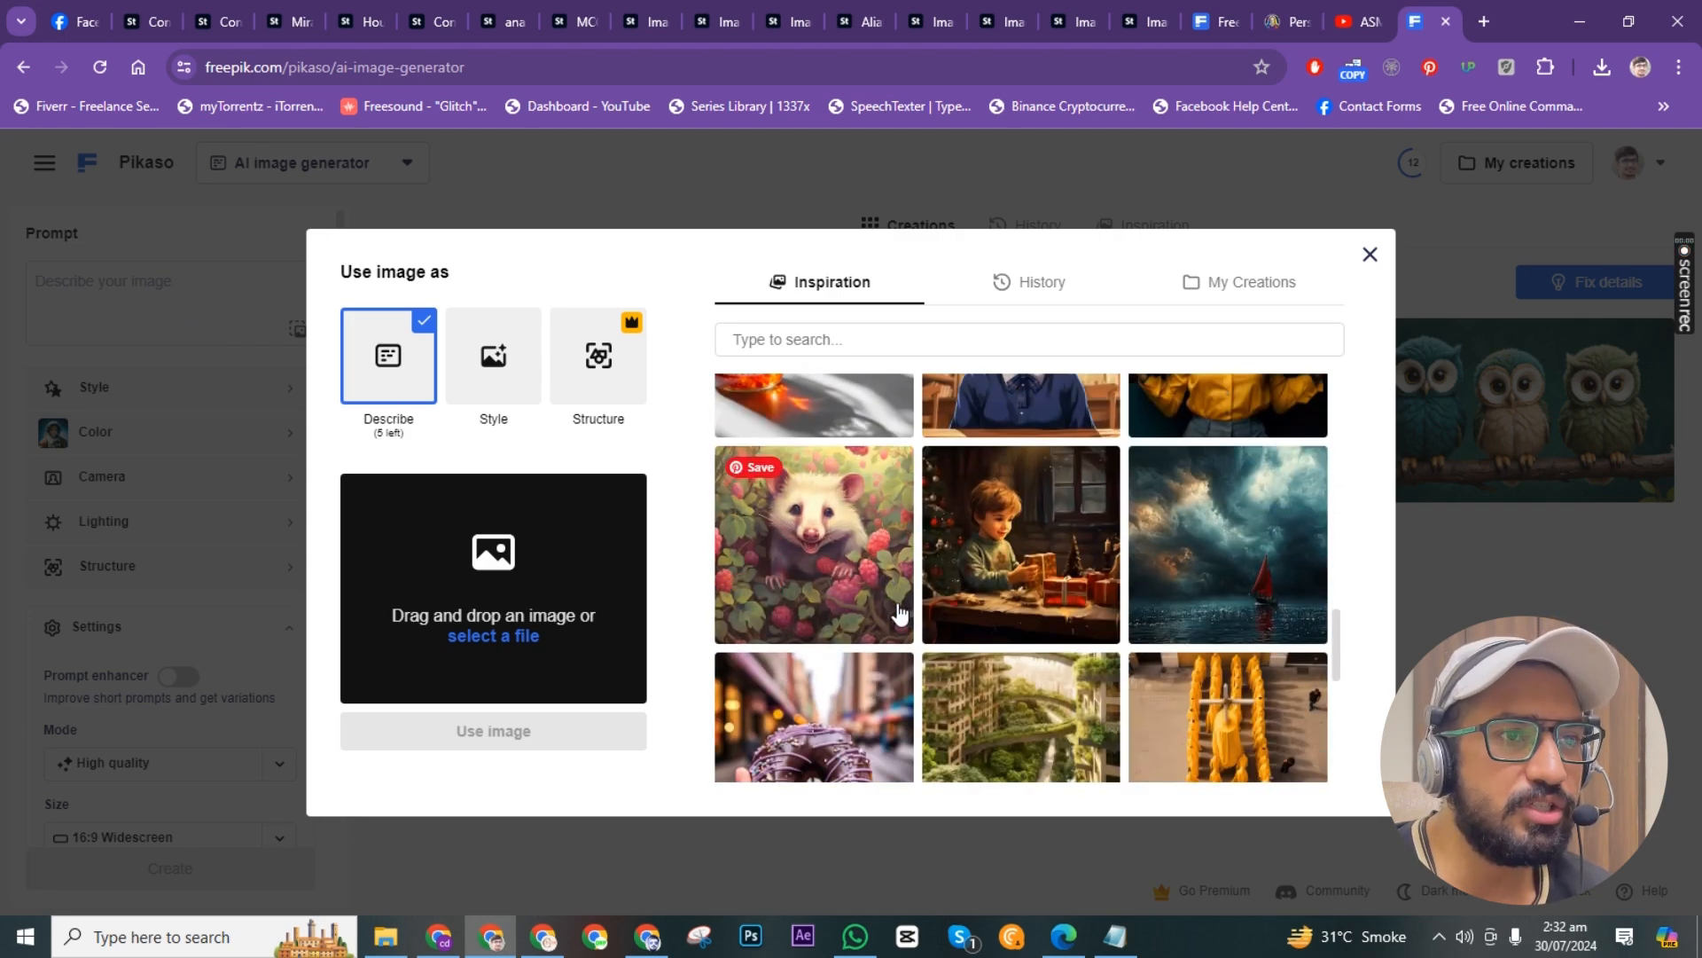
scroll(900, 612, up, 4)
scroll(1116, 618, down, 5)
scroll(1115, 618, down, 4)
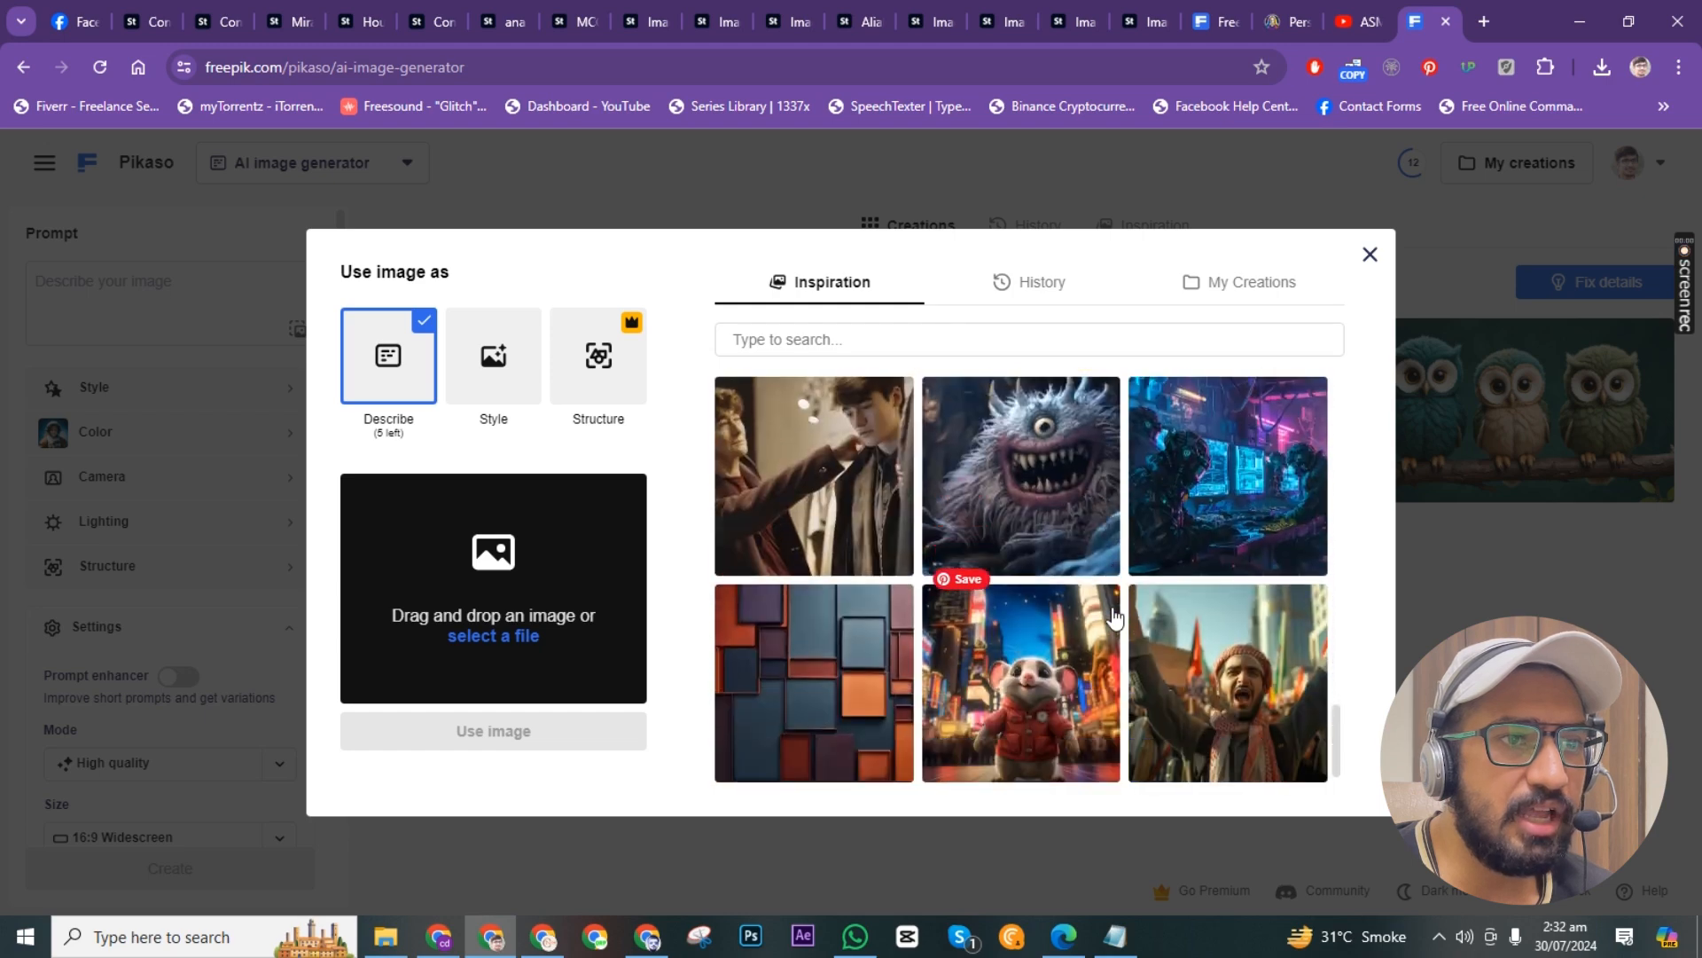
click(484, 628)
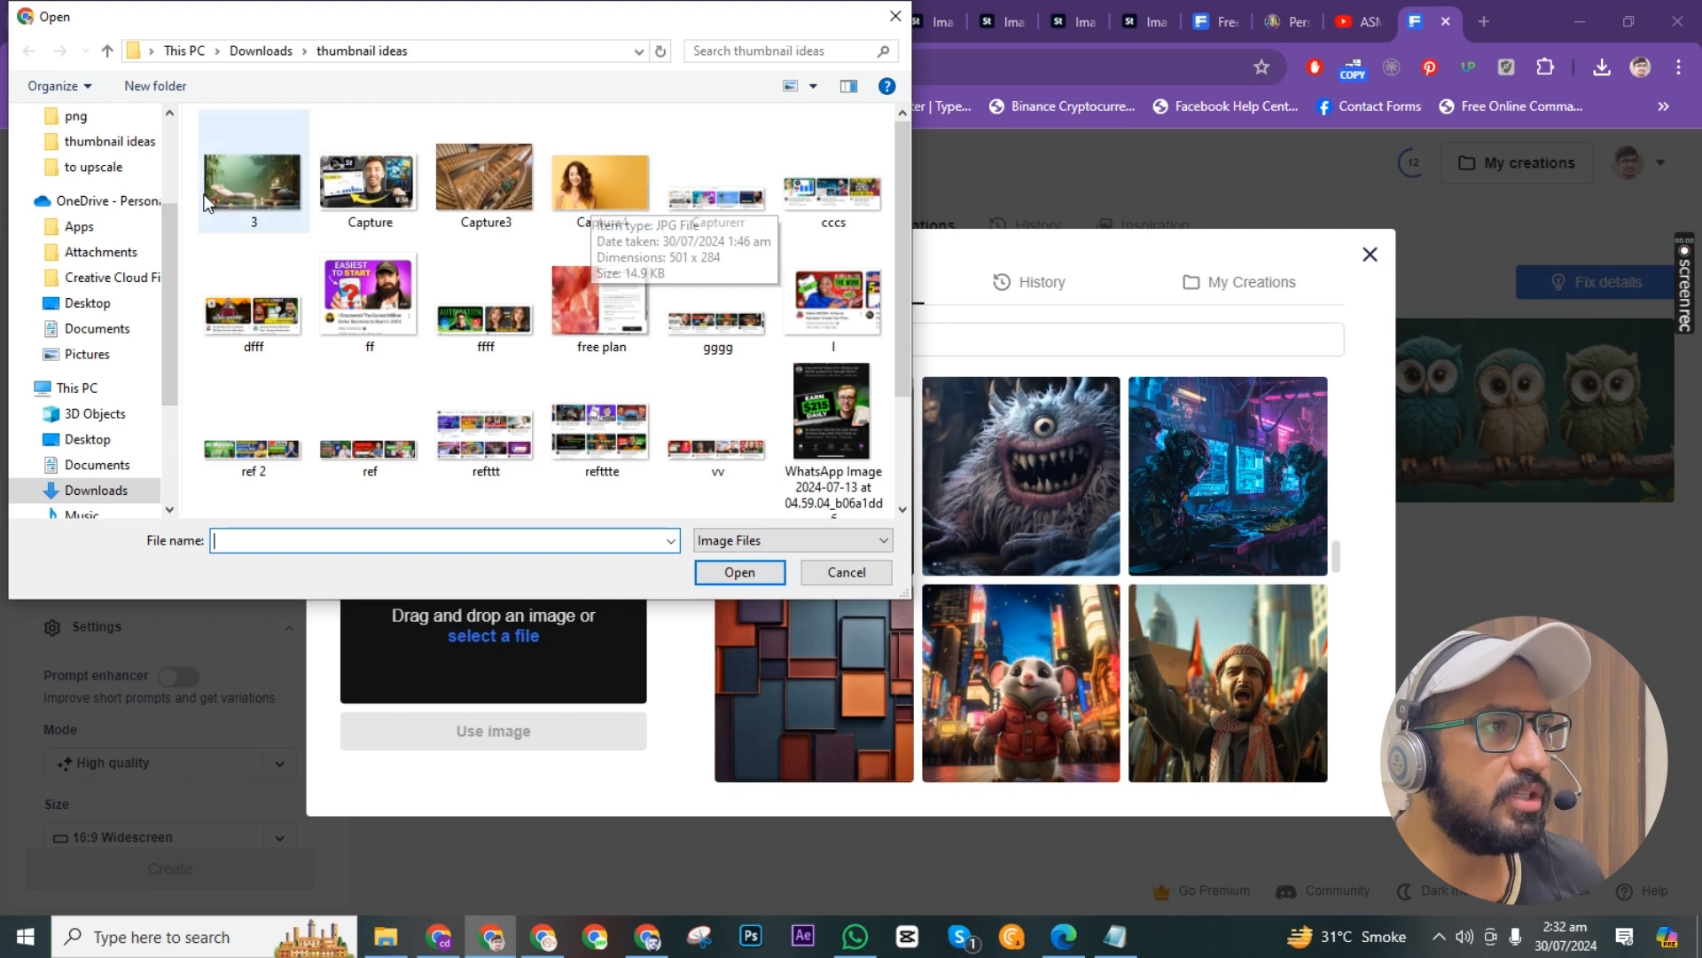
click(567, 188)
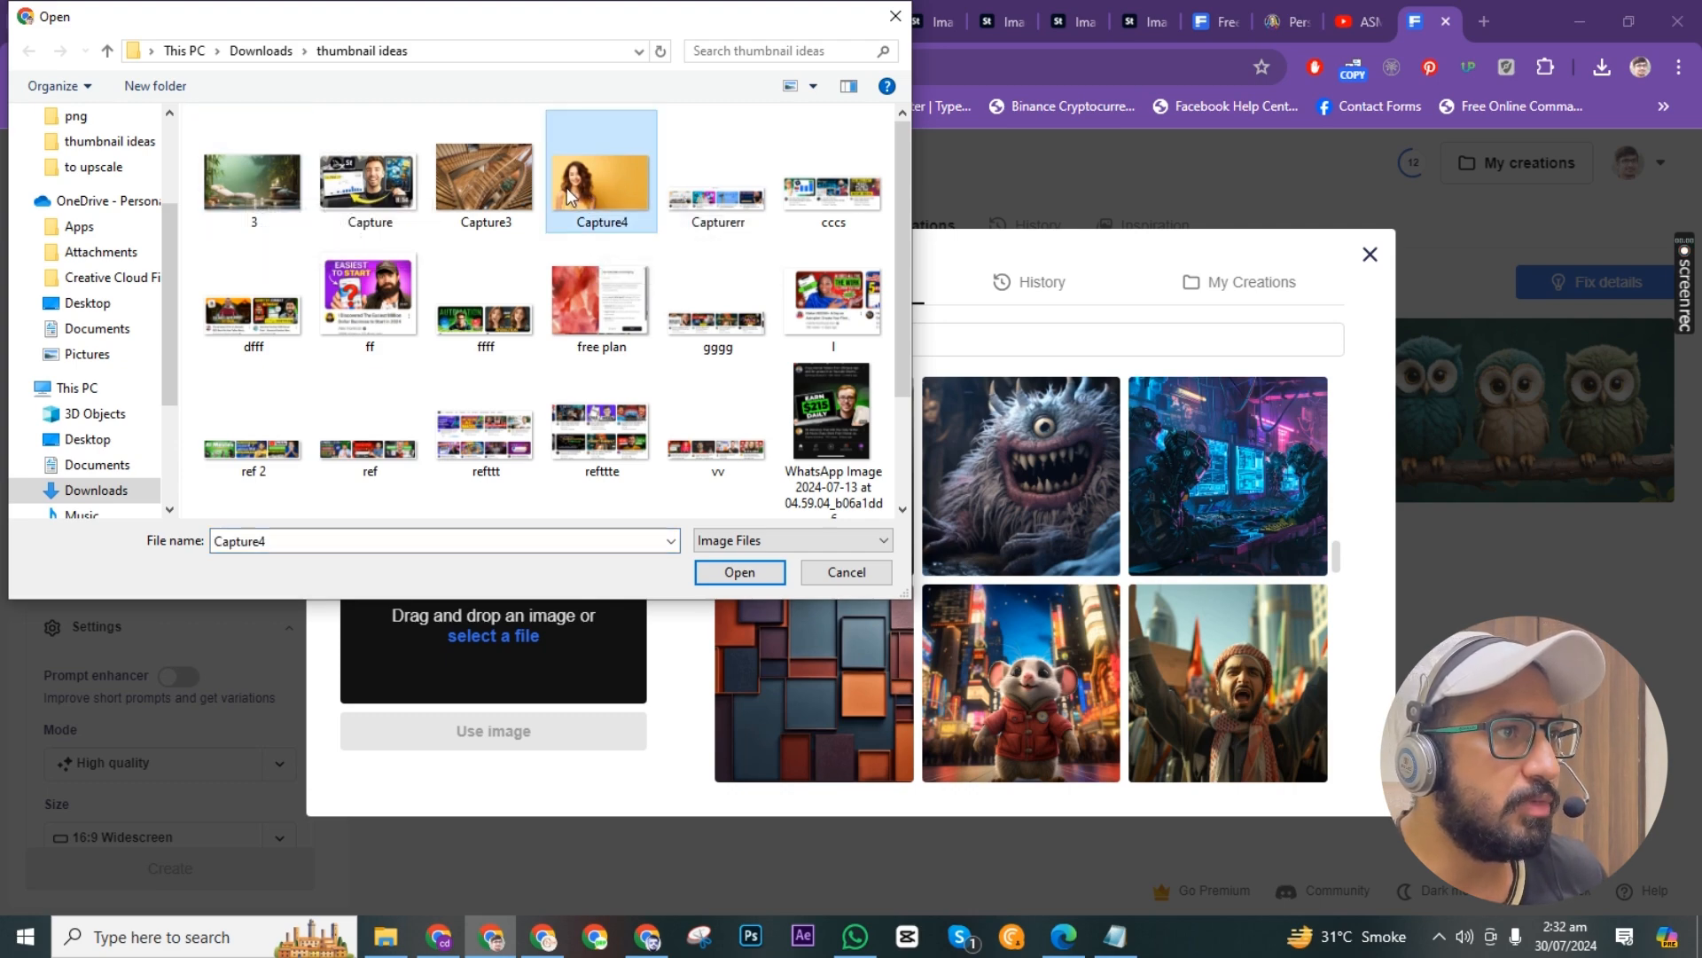
click(750, 578)
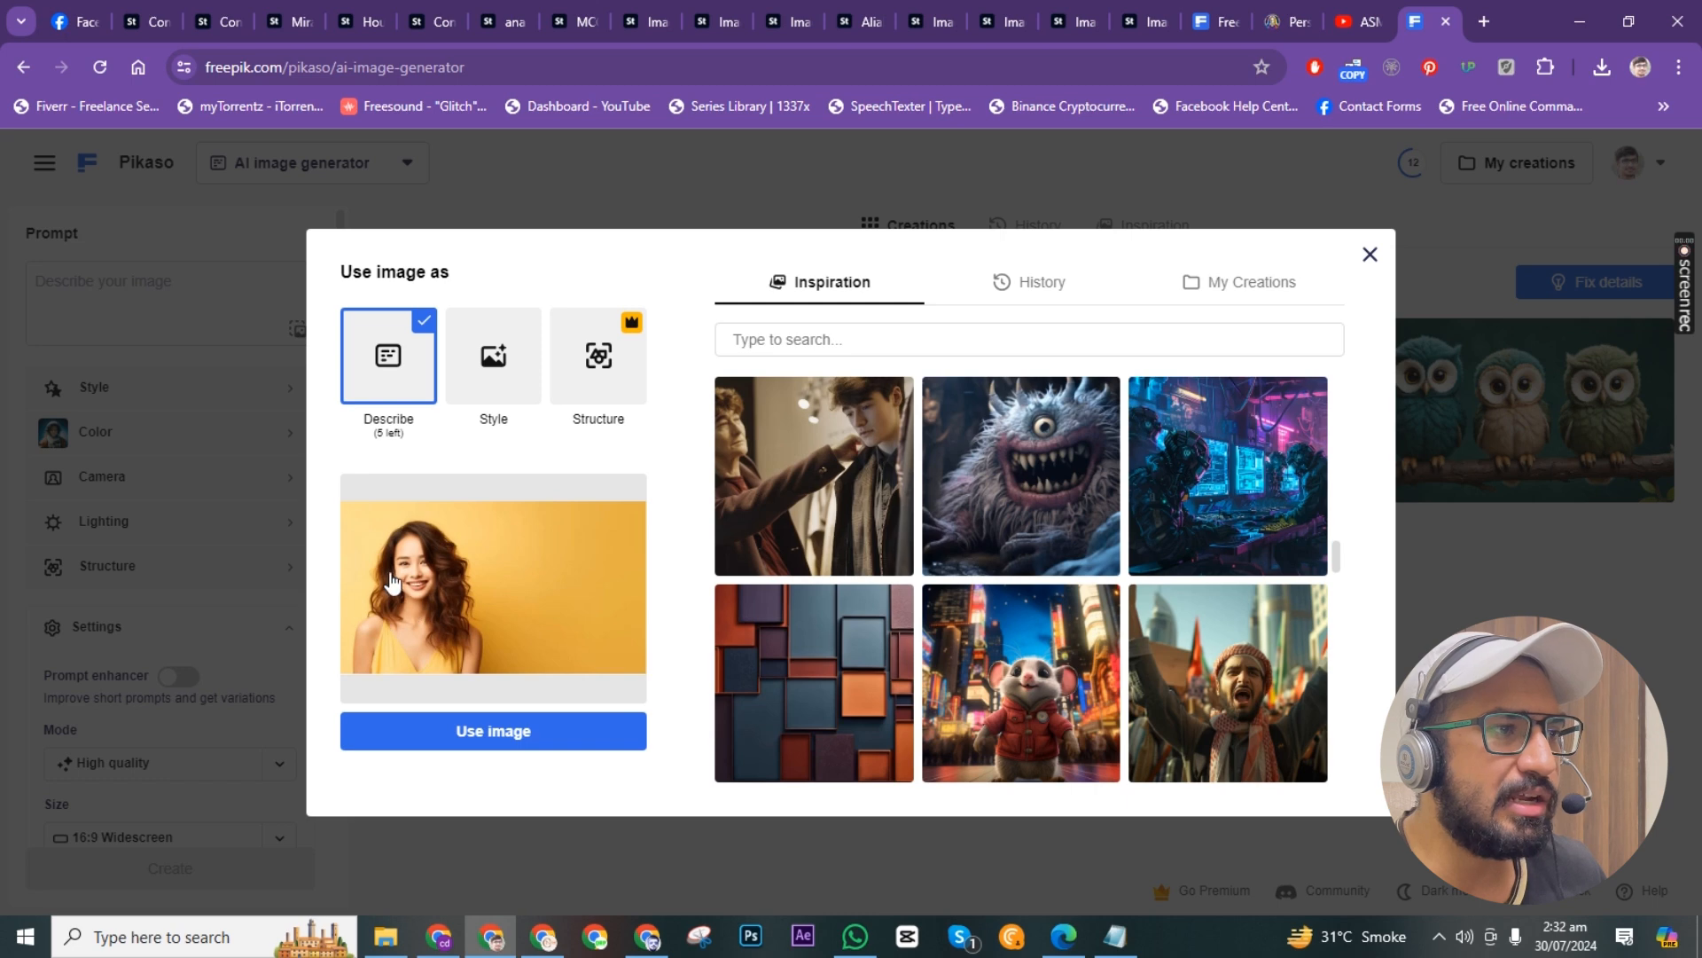
click(510, 736)
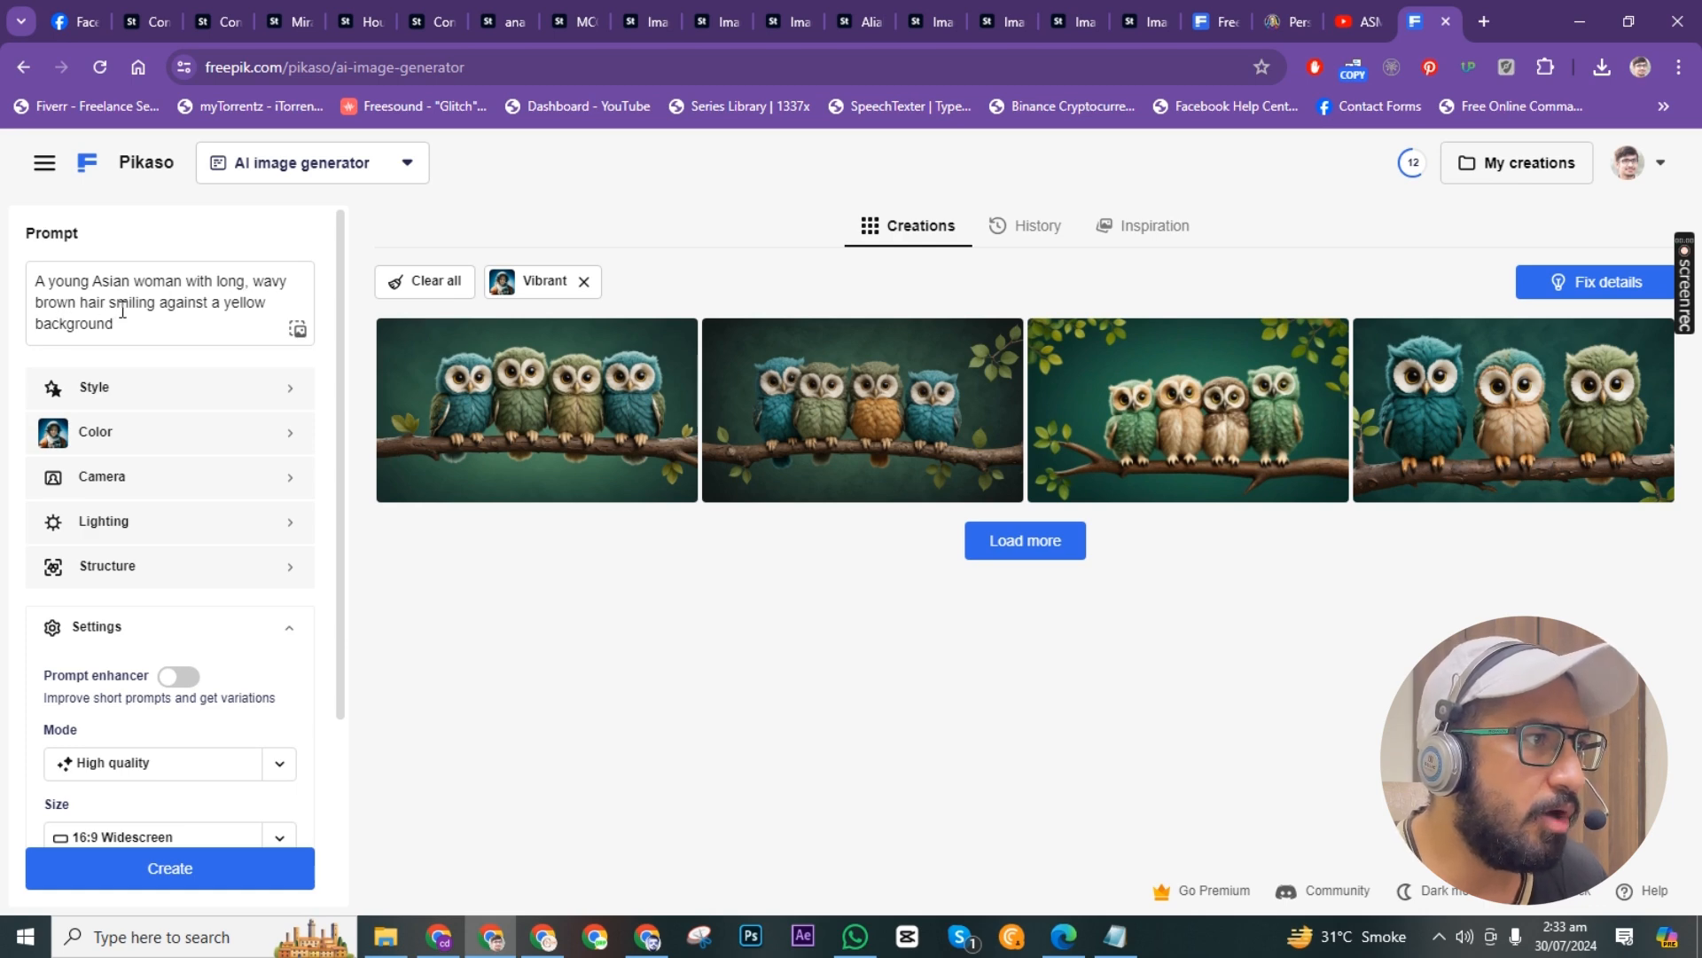
Add "with copy space area for text" at the end of the prompt.
click(164, 329)
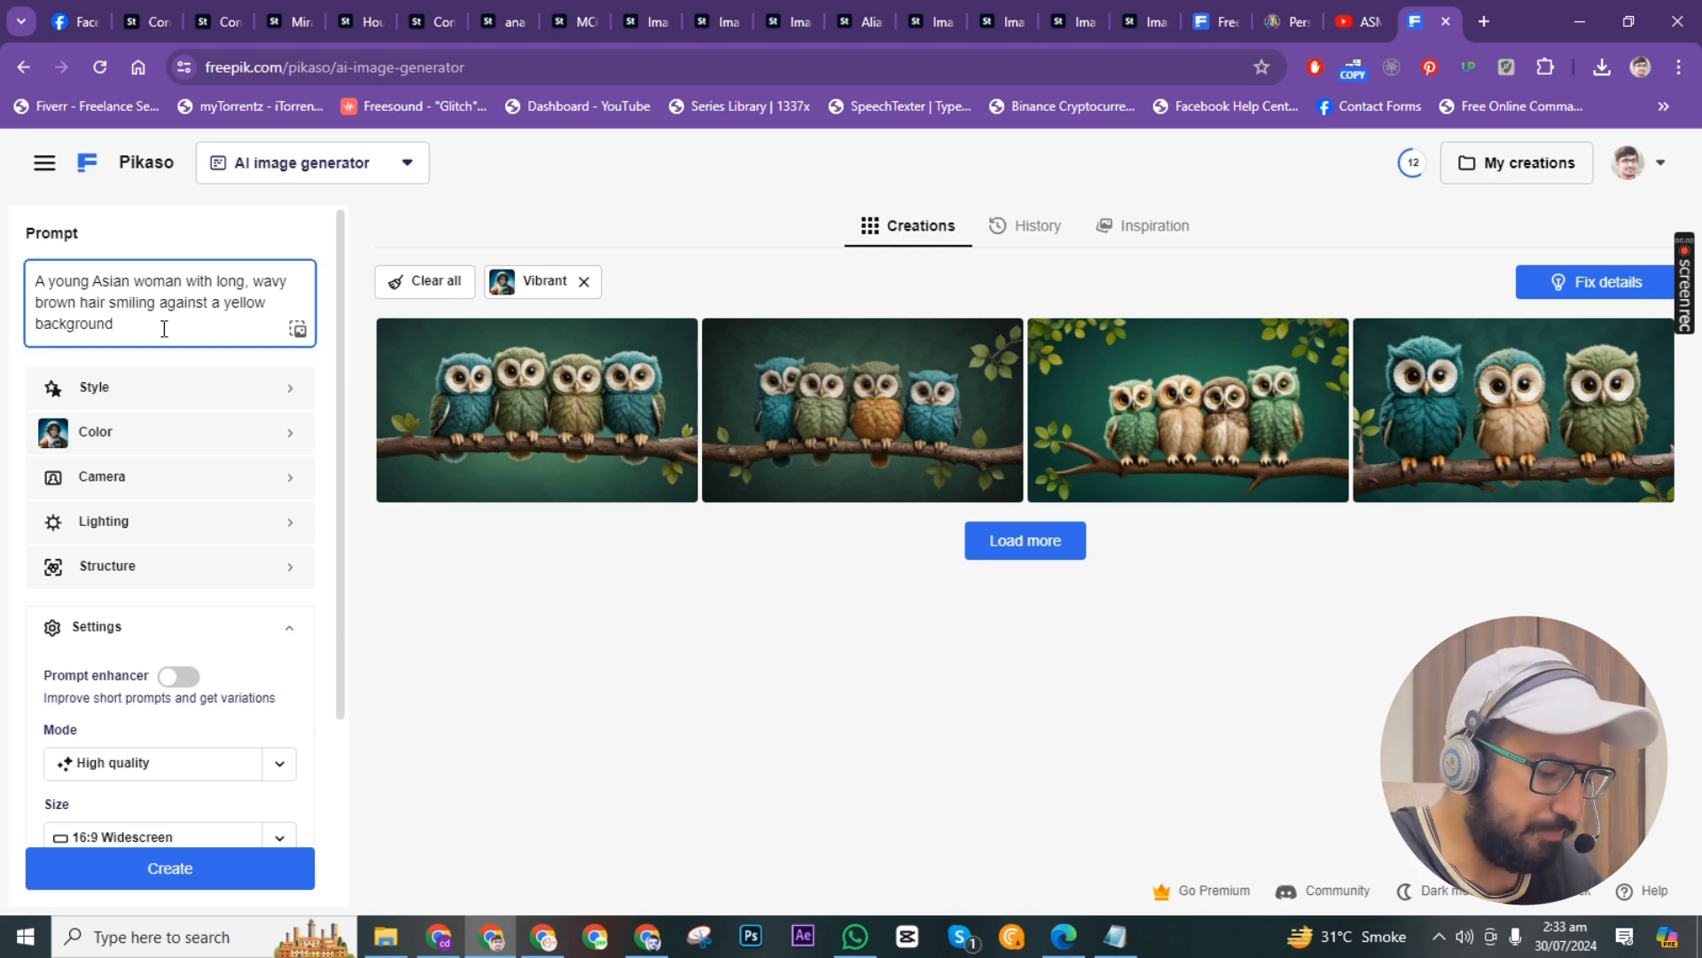
text(wi)
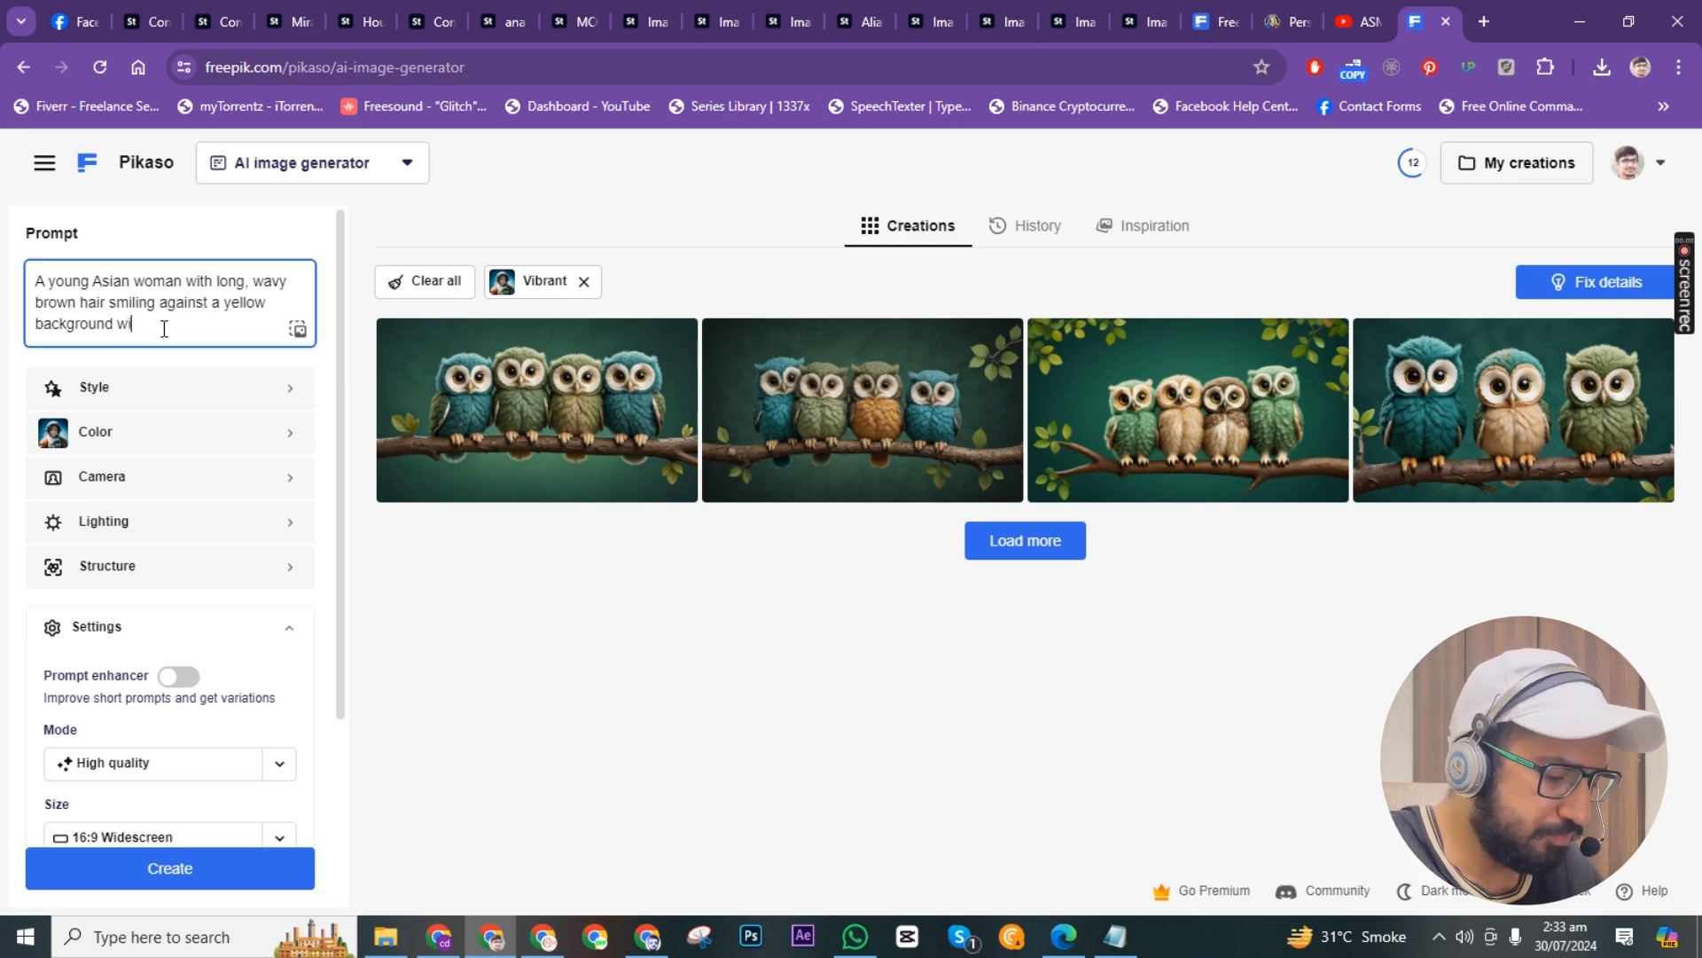
text(th copy spac e)
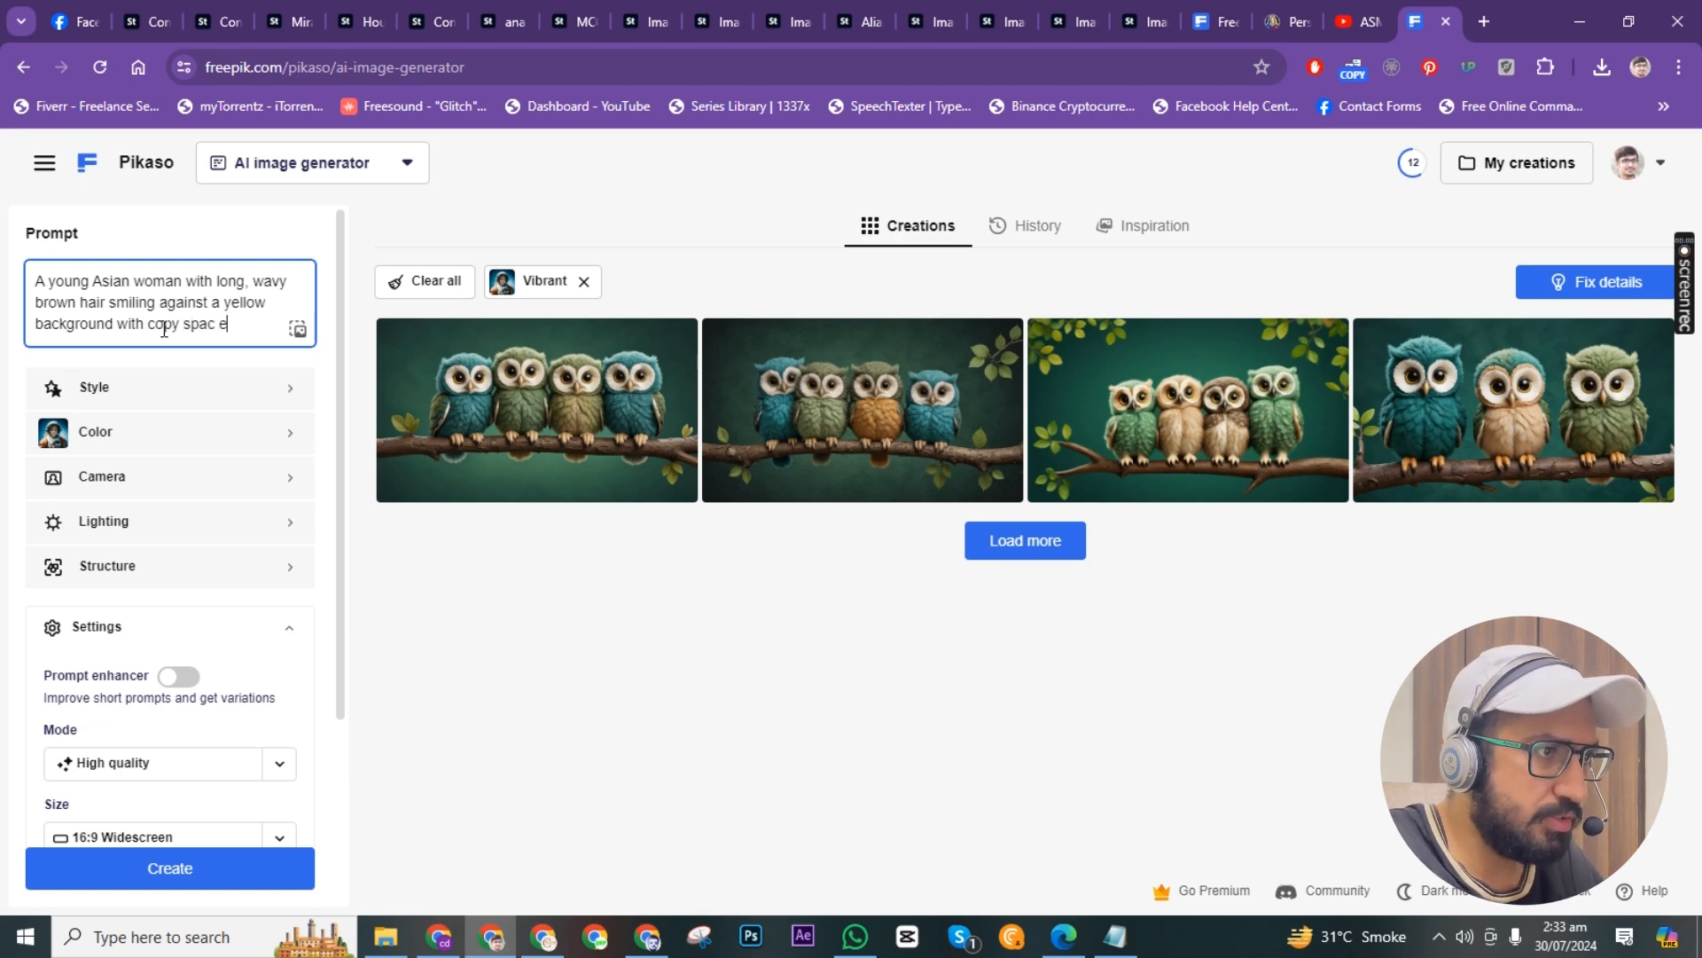
key(BackSpace)
key(BackSpace)
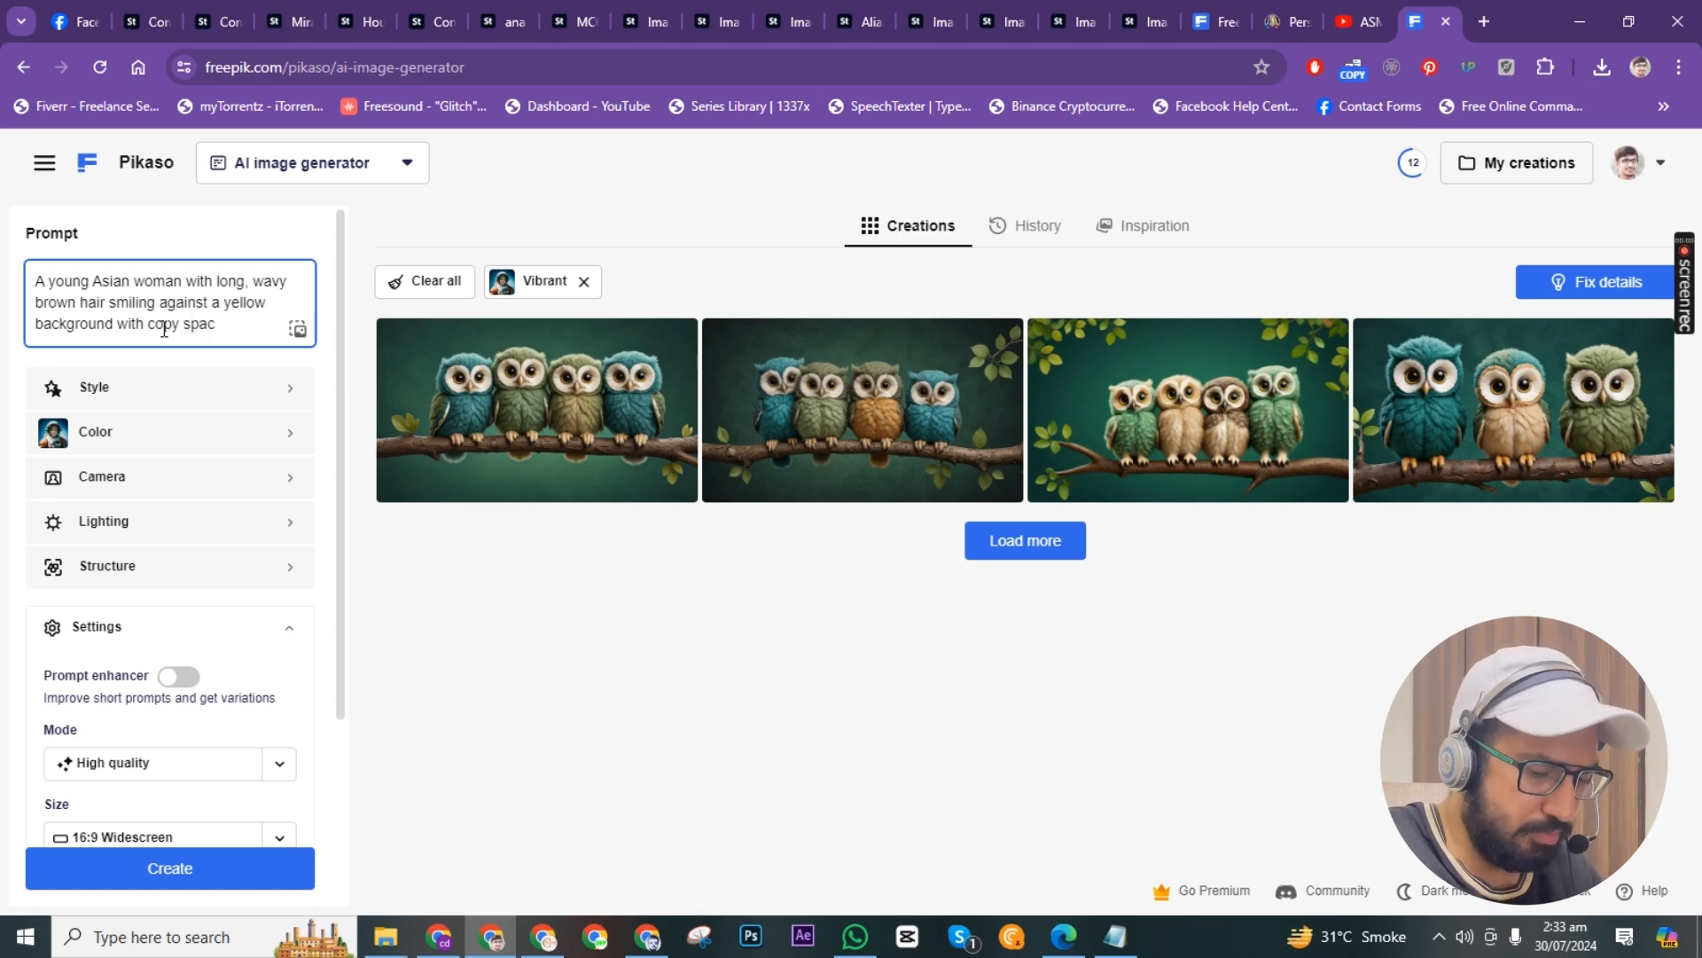
text(e)
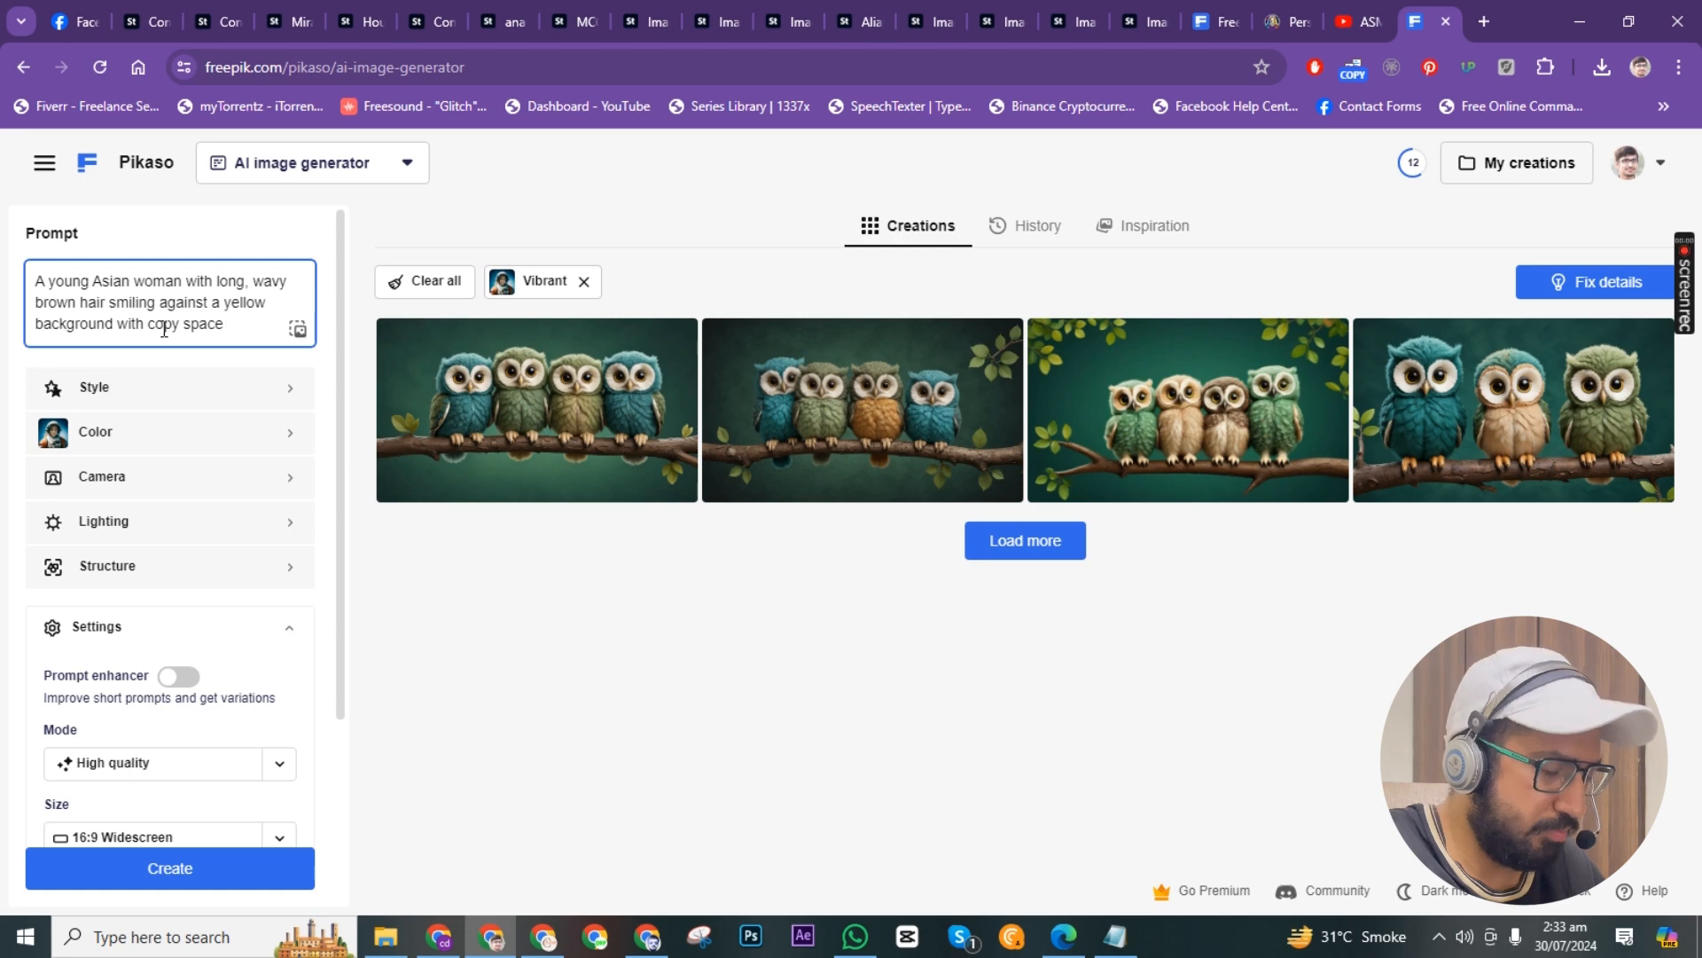
text( area f)
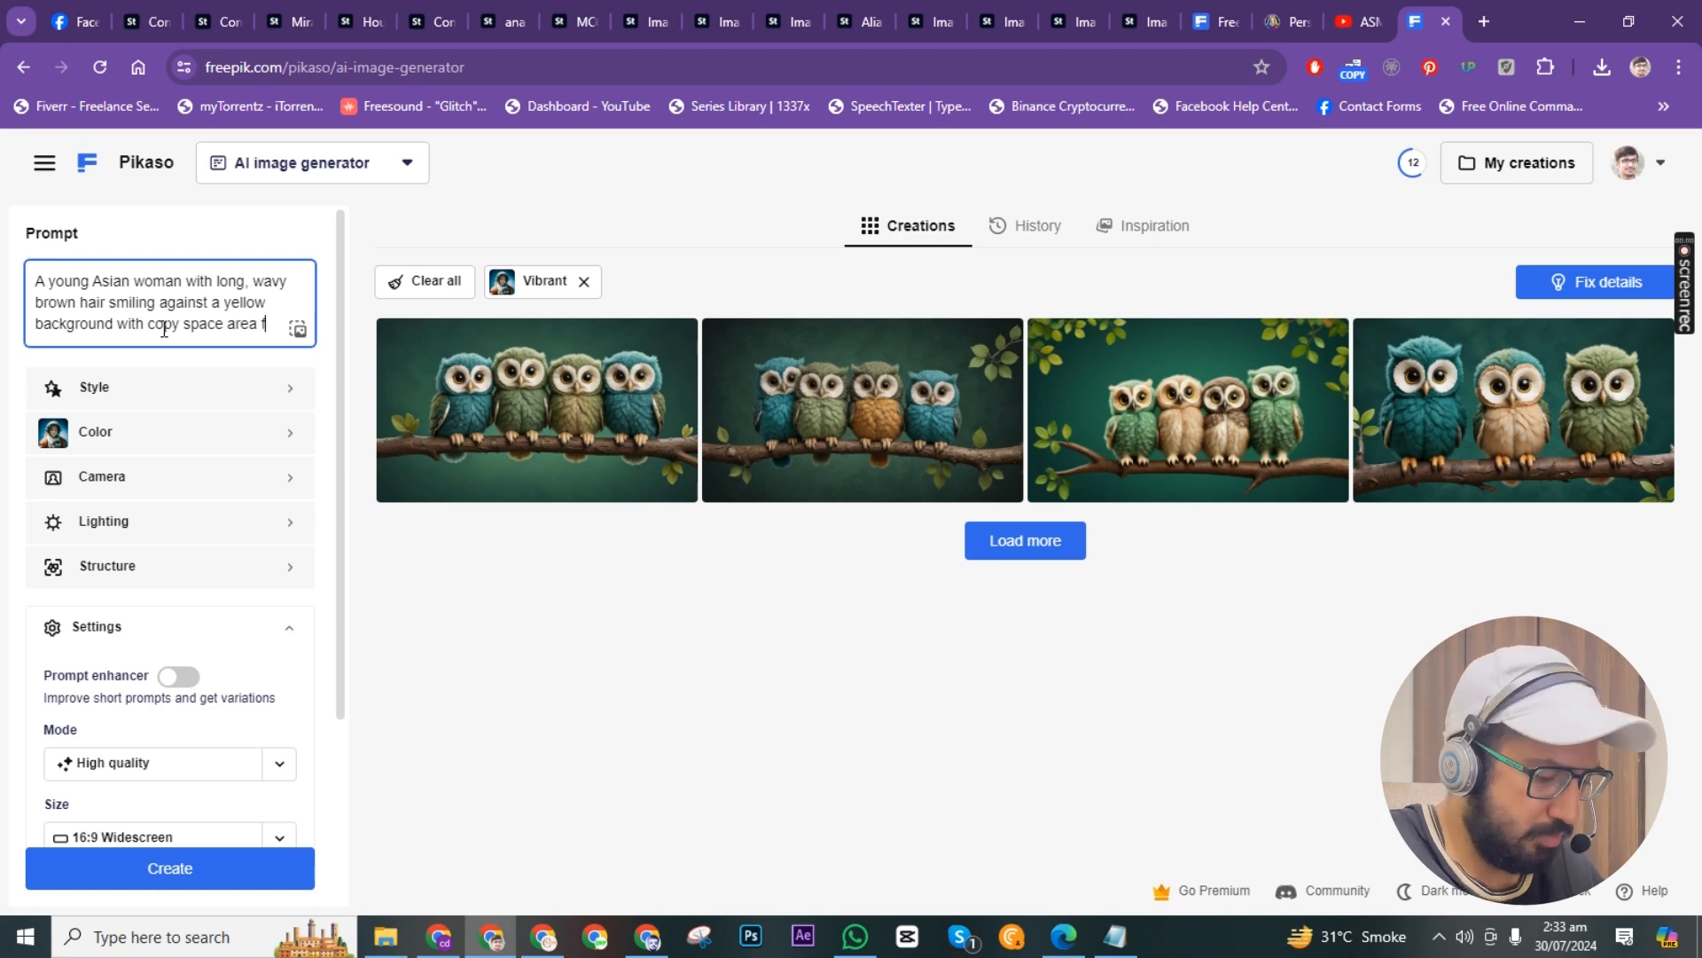
text(or)
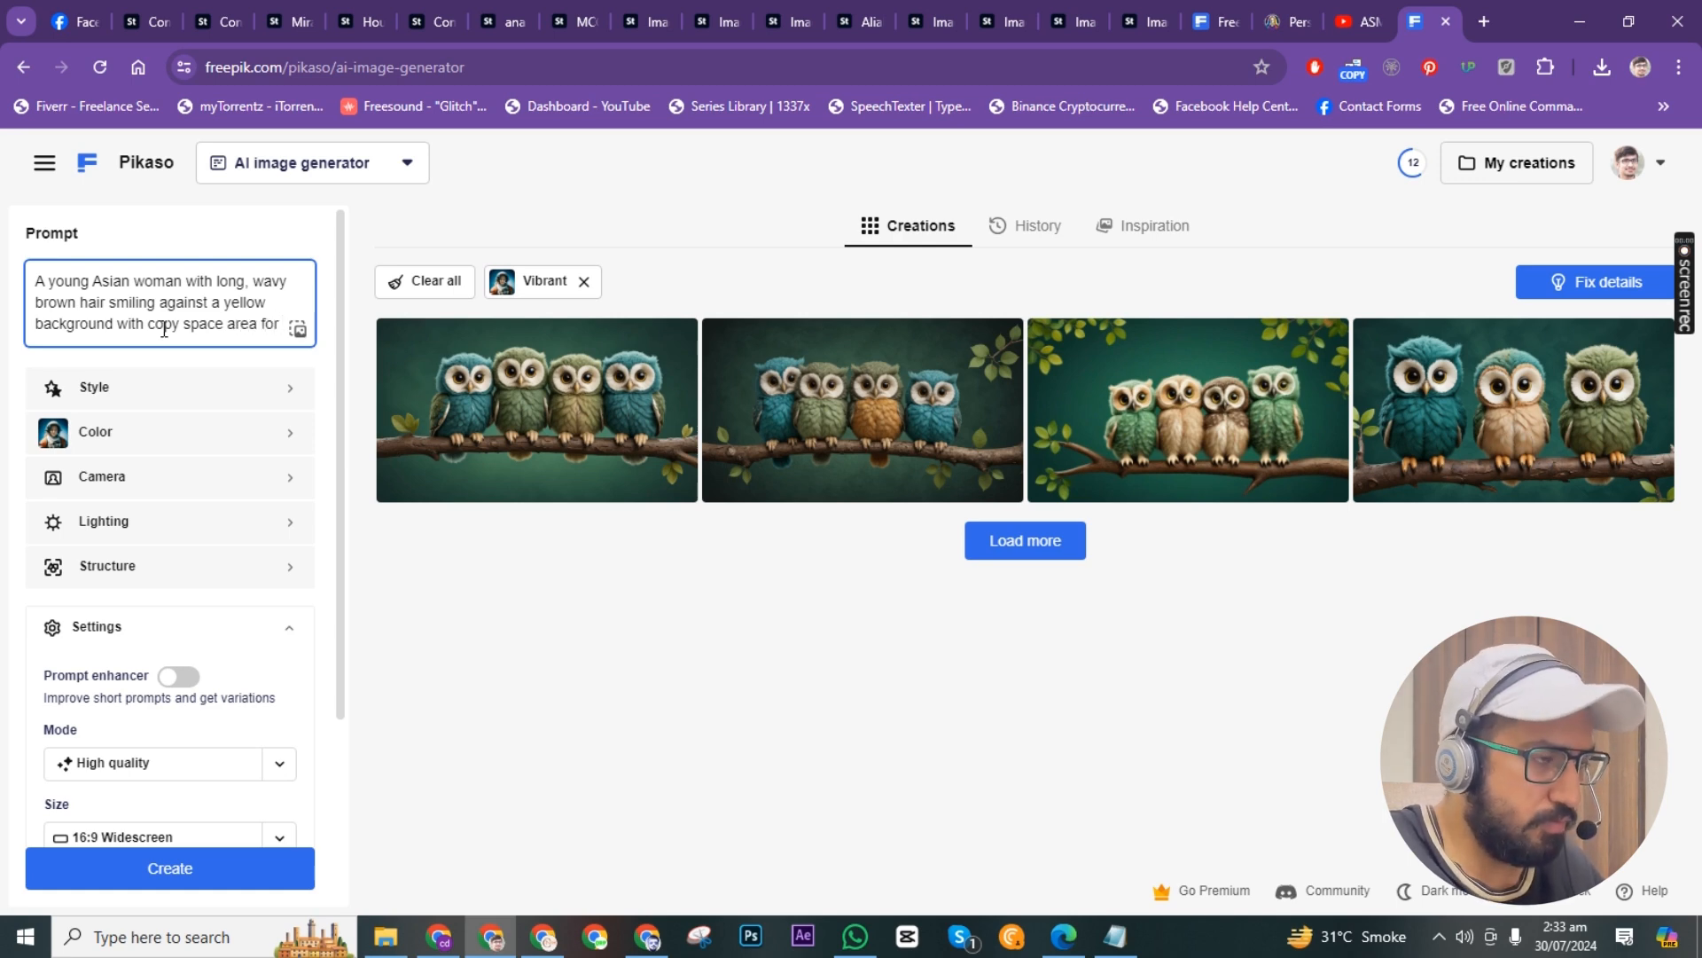
text( text)
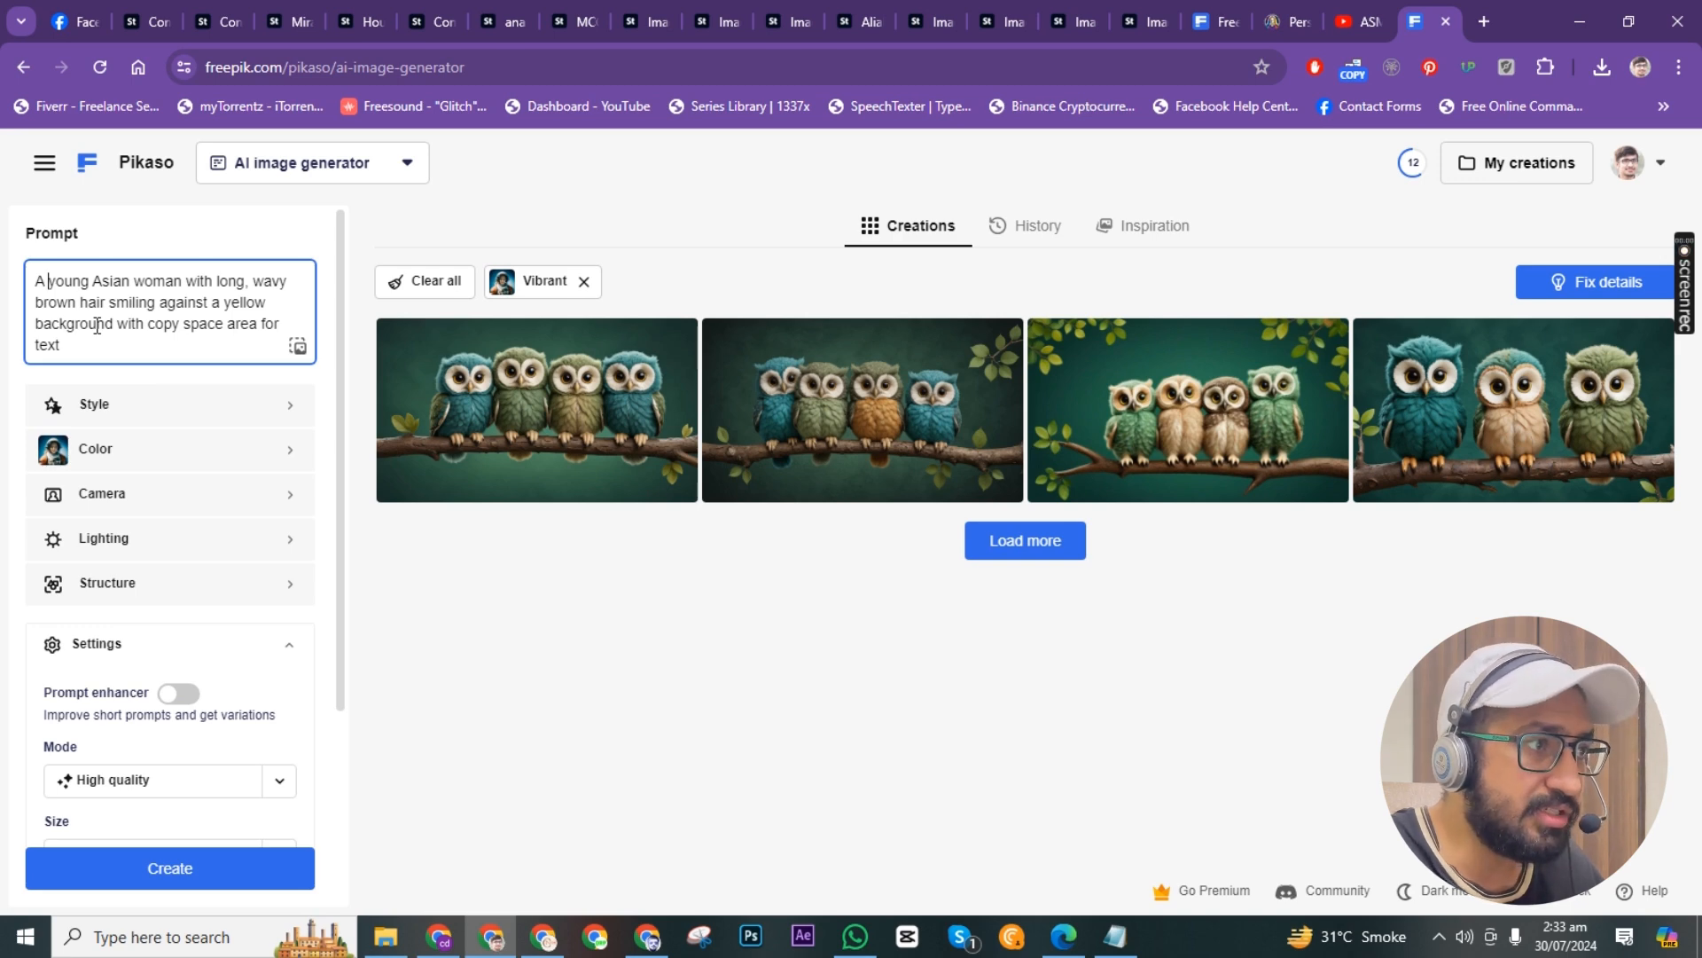
Insert "beautiful eyes with green color" before "young Asian woman" in the prompt.
text(beau)
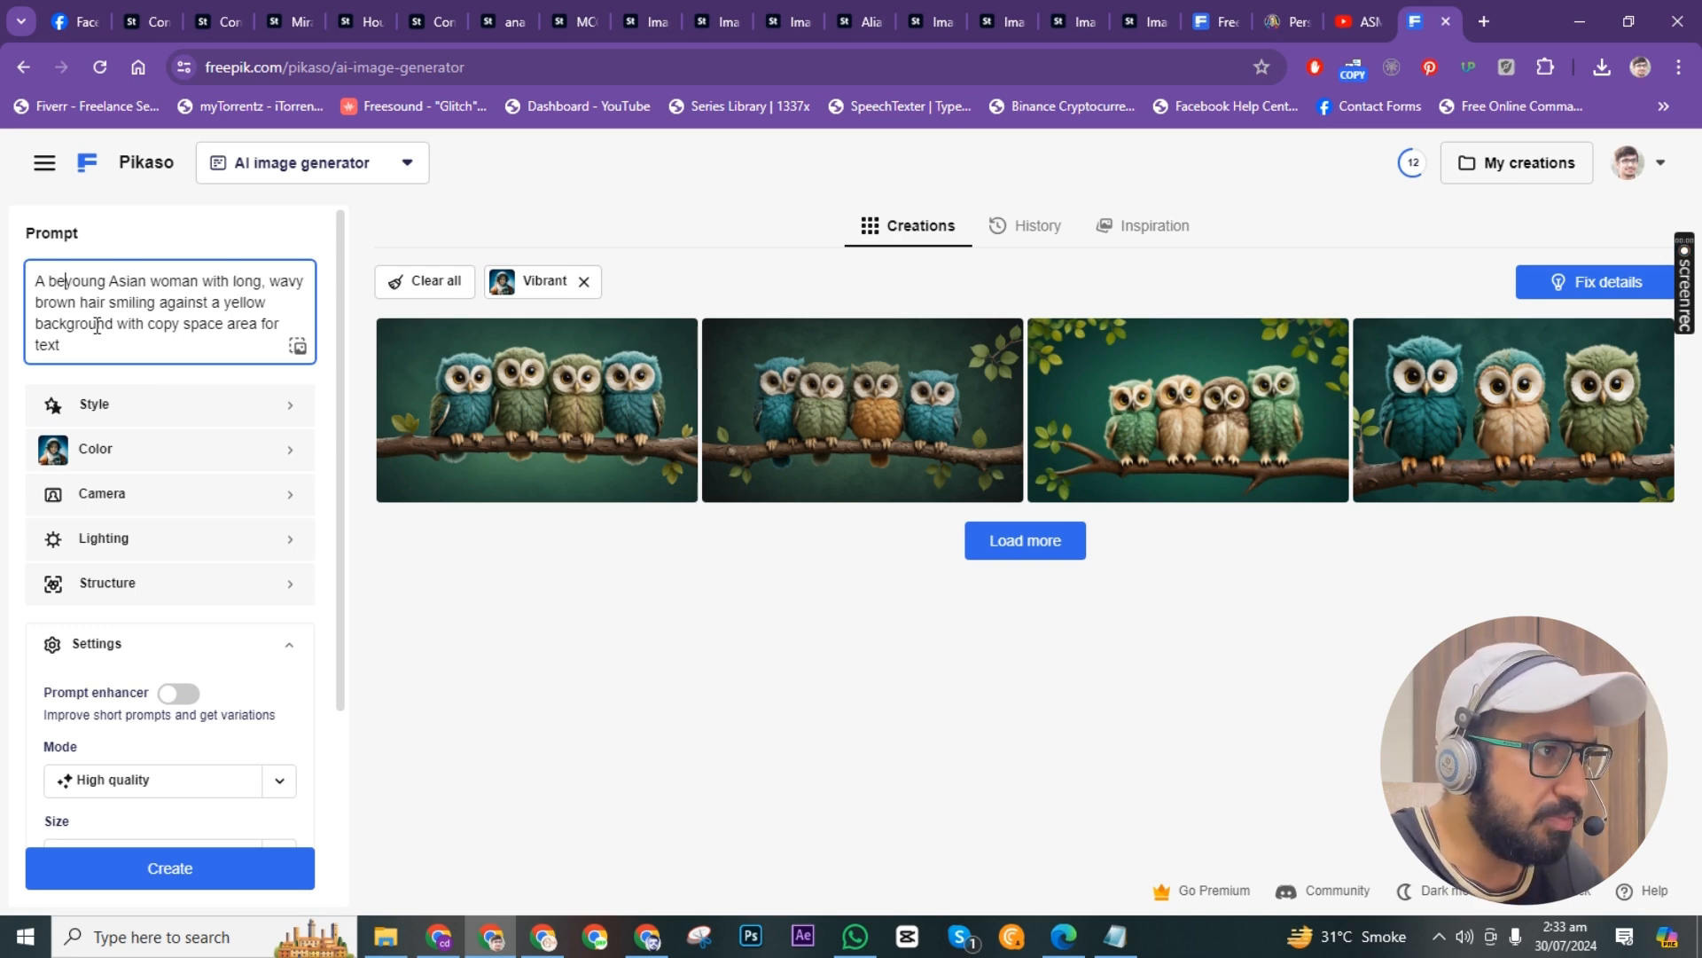
text(ti)
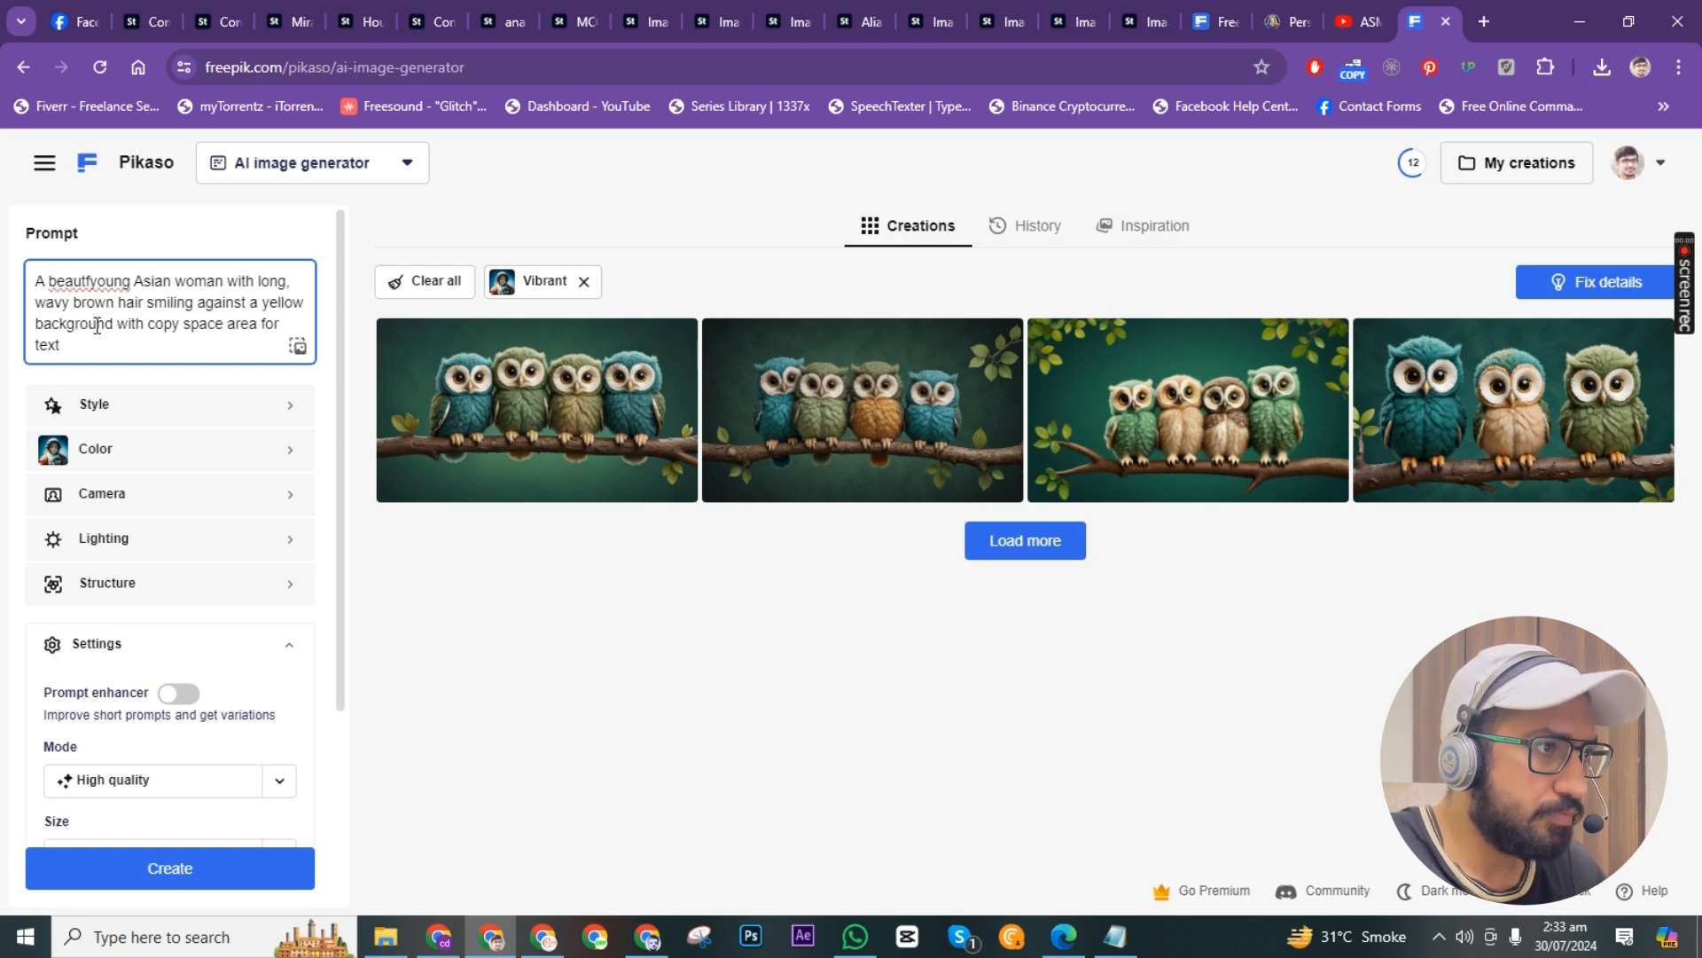
key(BackSpace)
key(BackSpace)
key(BackSpace)
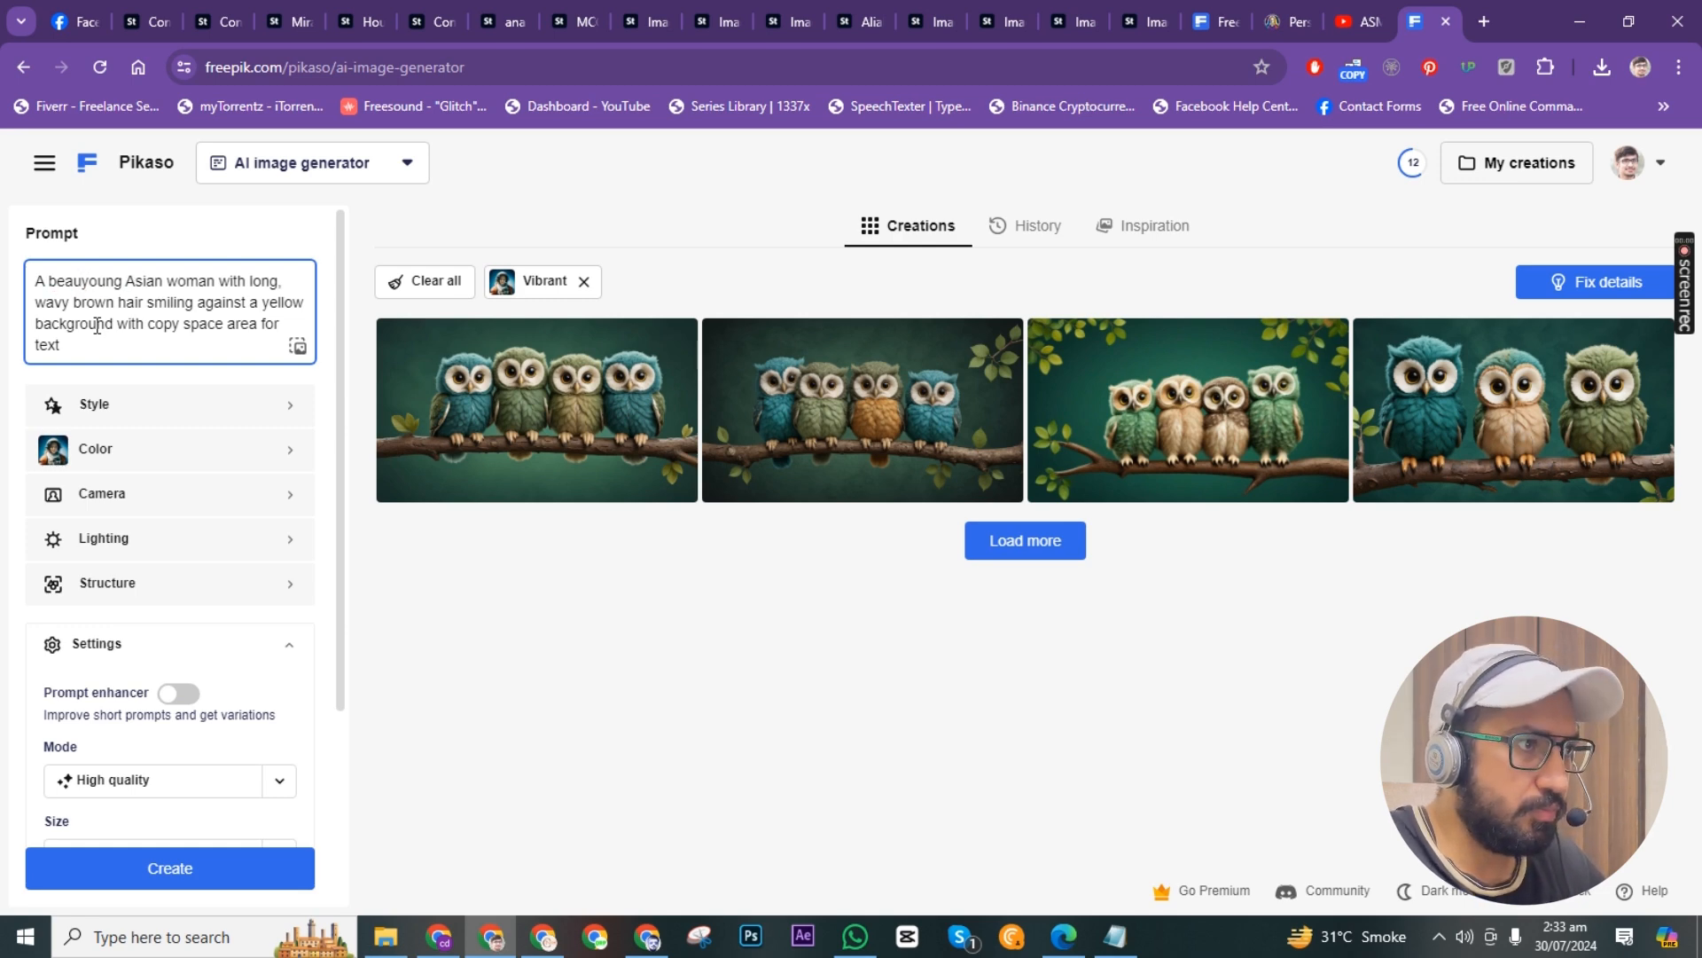
text(tiful)
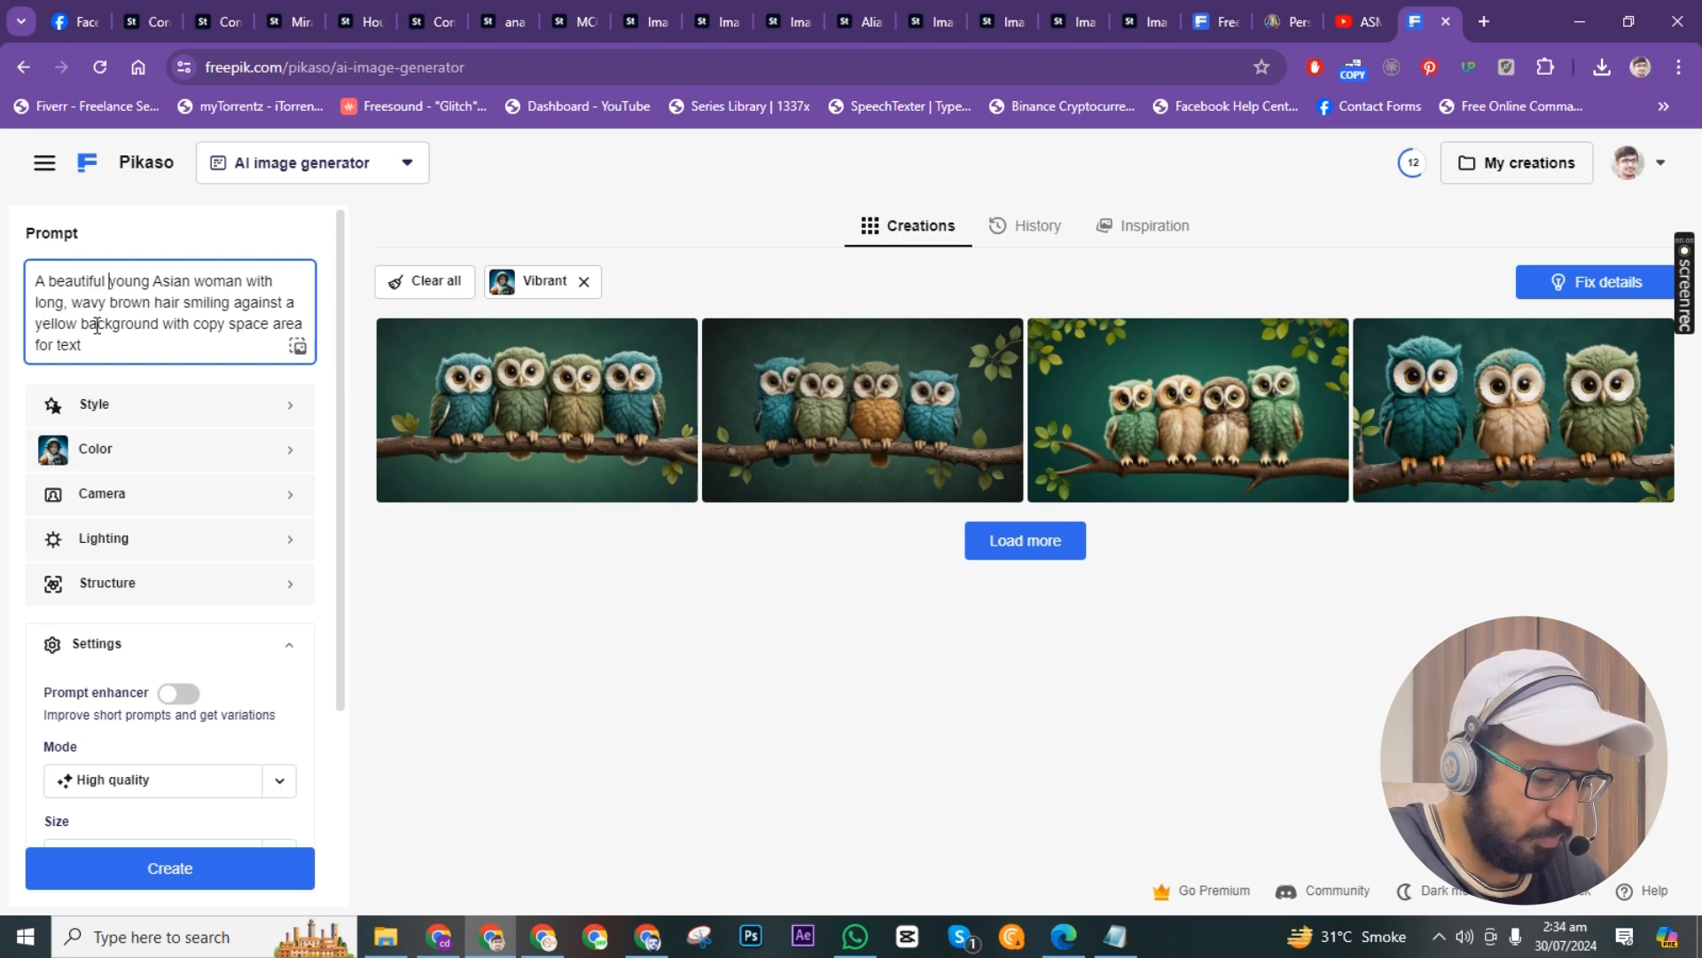
text( eyes)
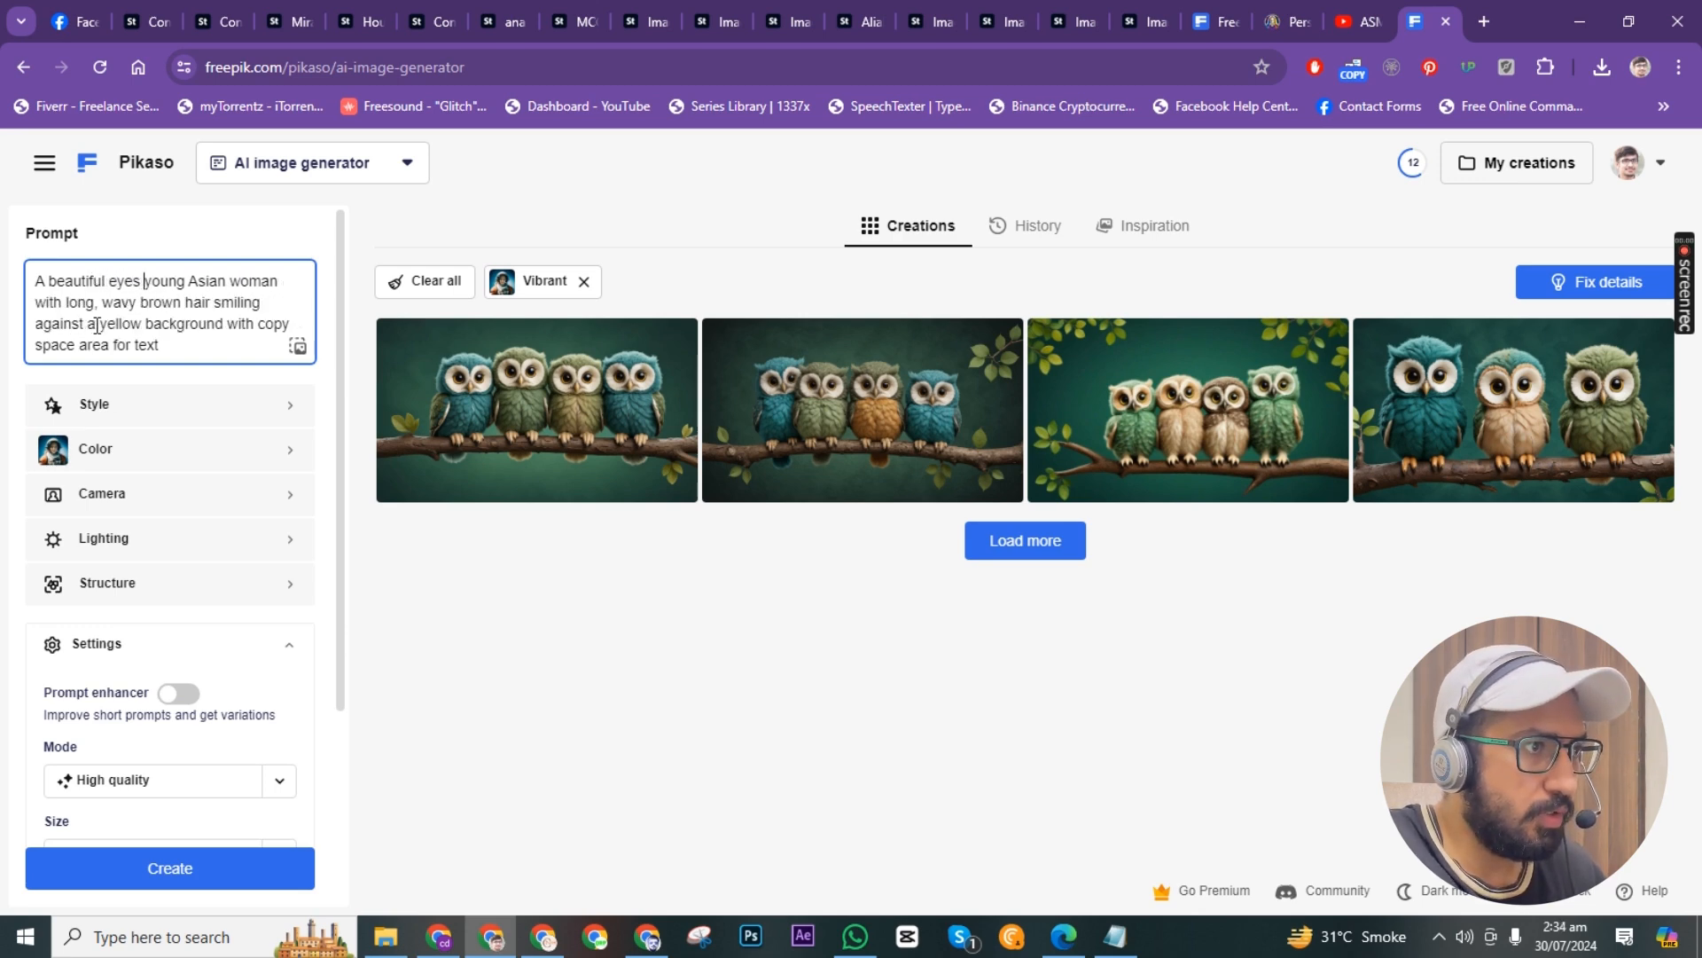
text( with gre)
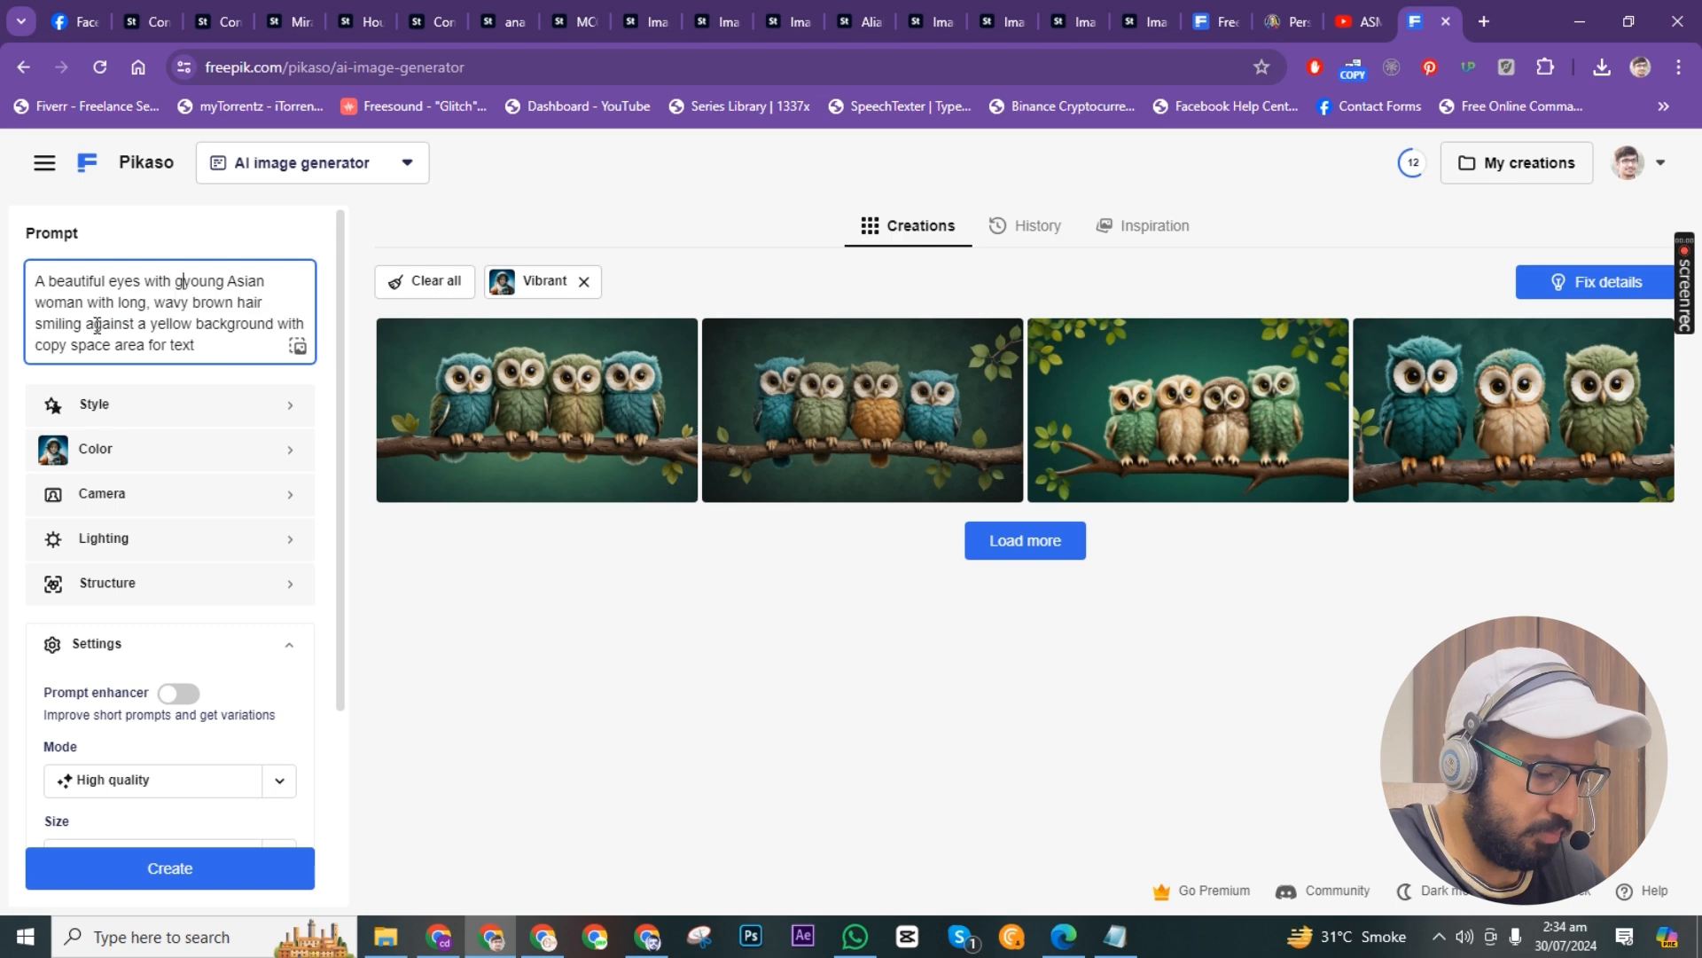
text(en color)
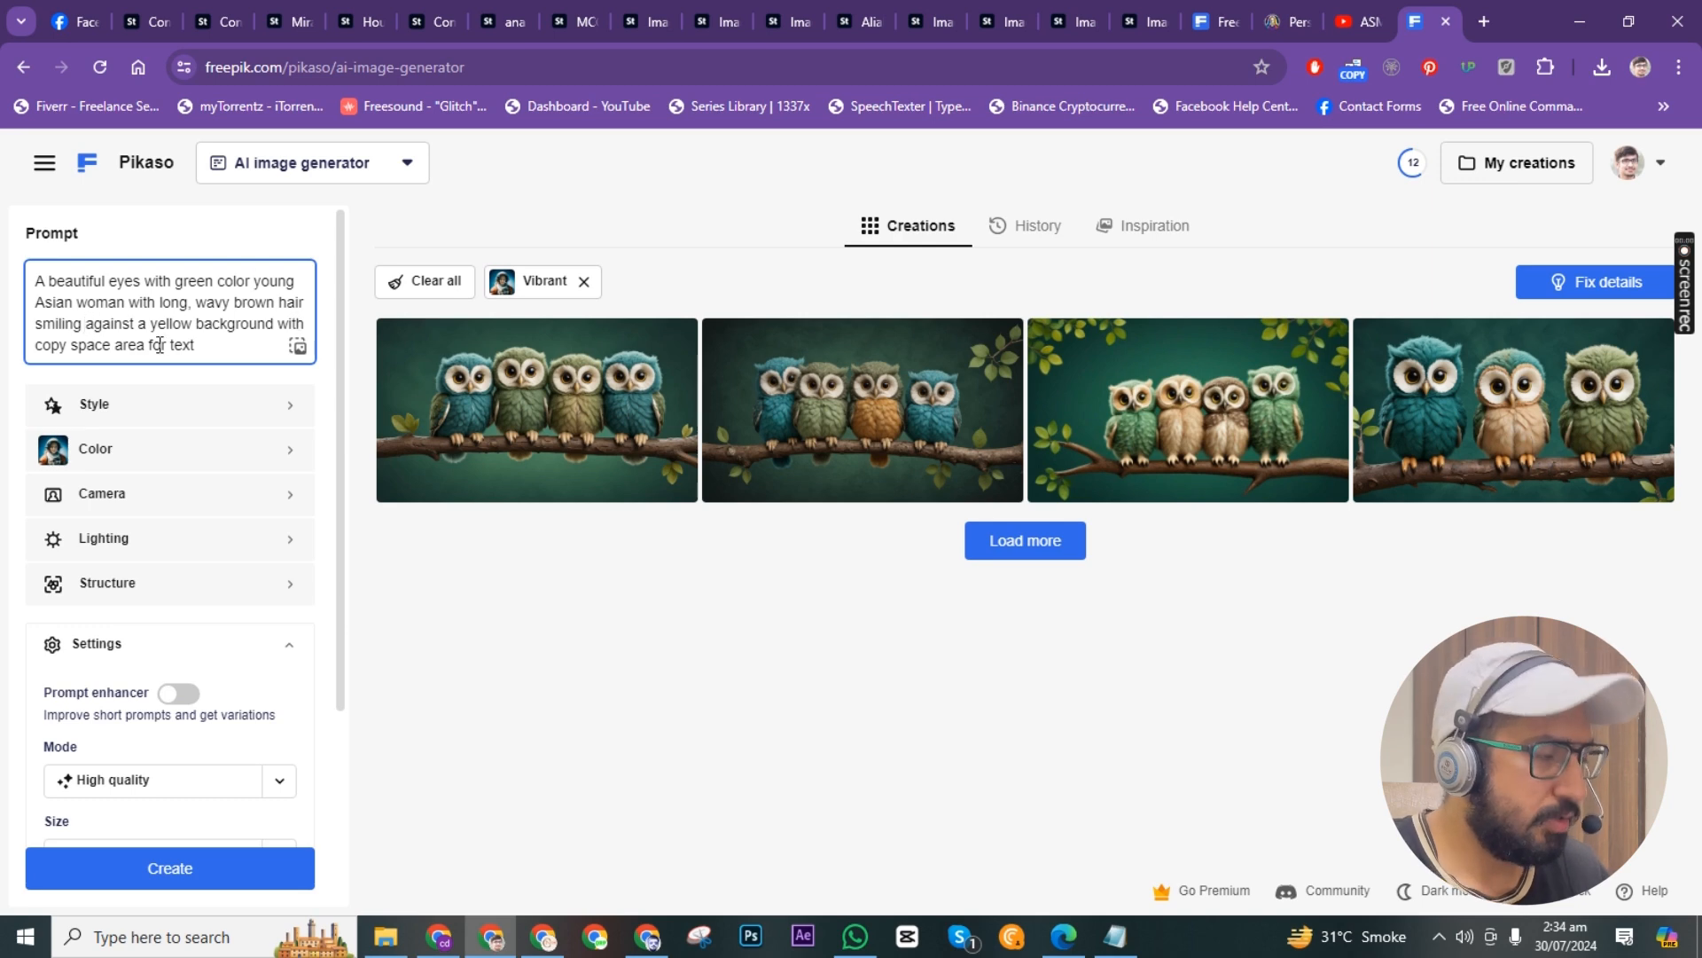
Insert "and wearing a white eastern wear dress" after "smiling" in the prompt.
text(and wea)
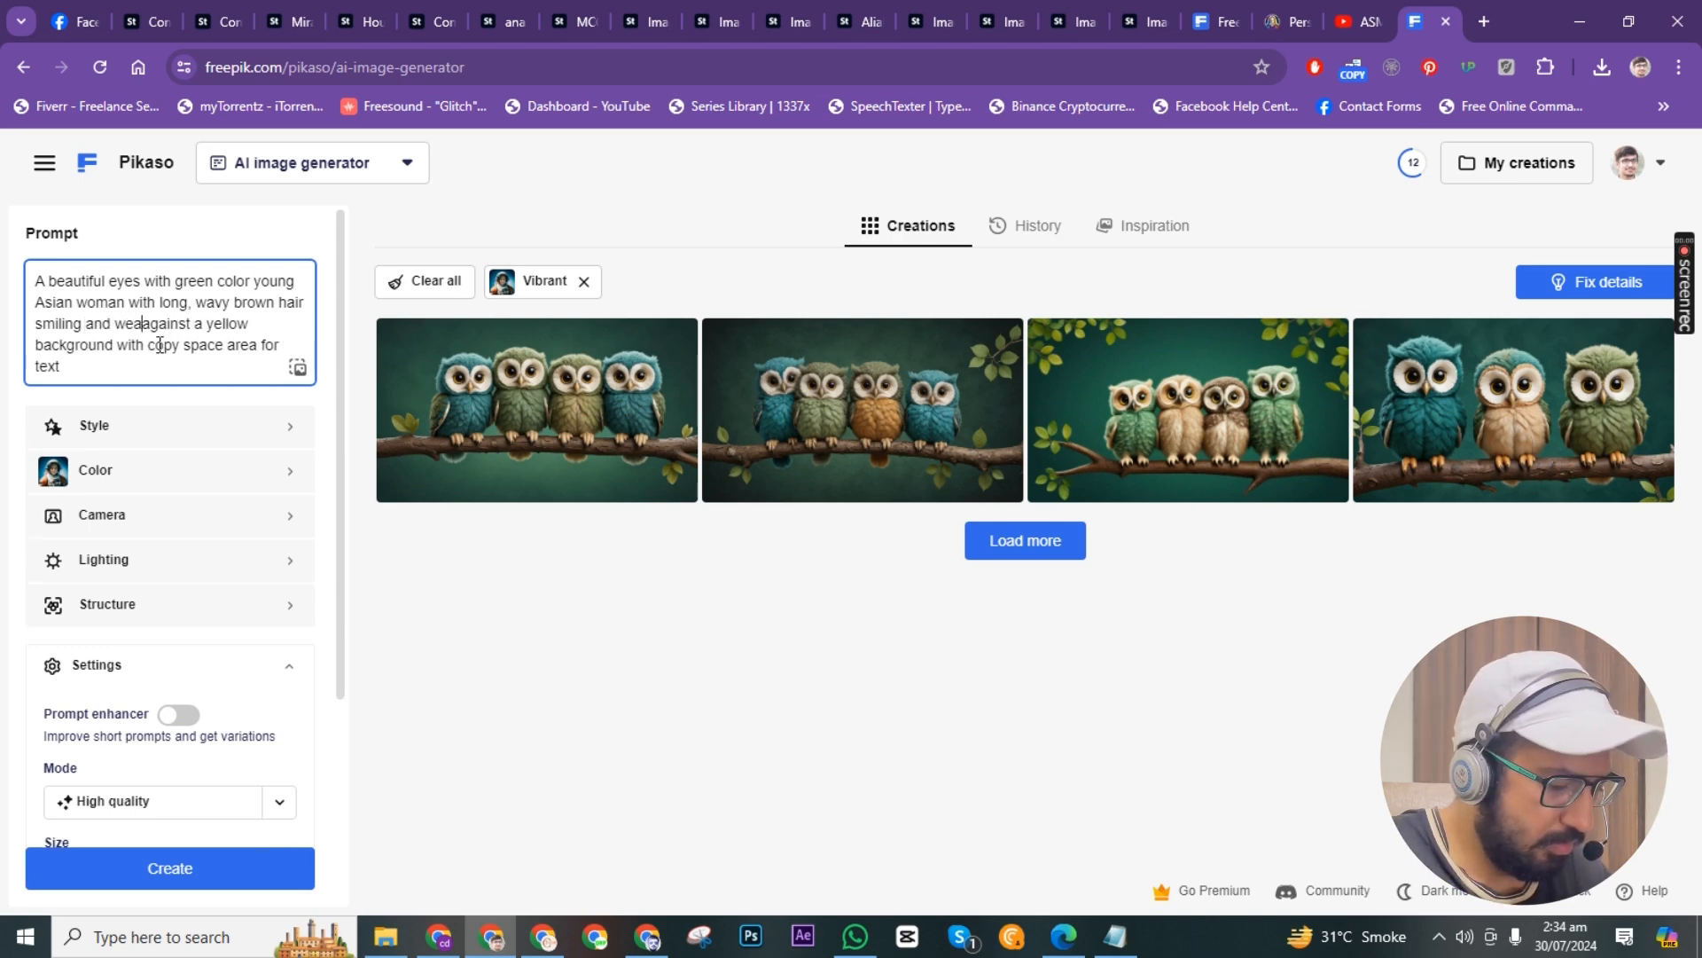
text(ring a w)
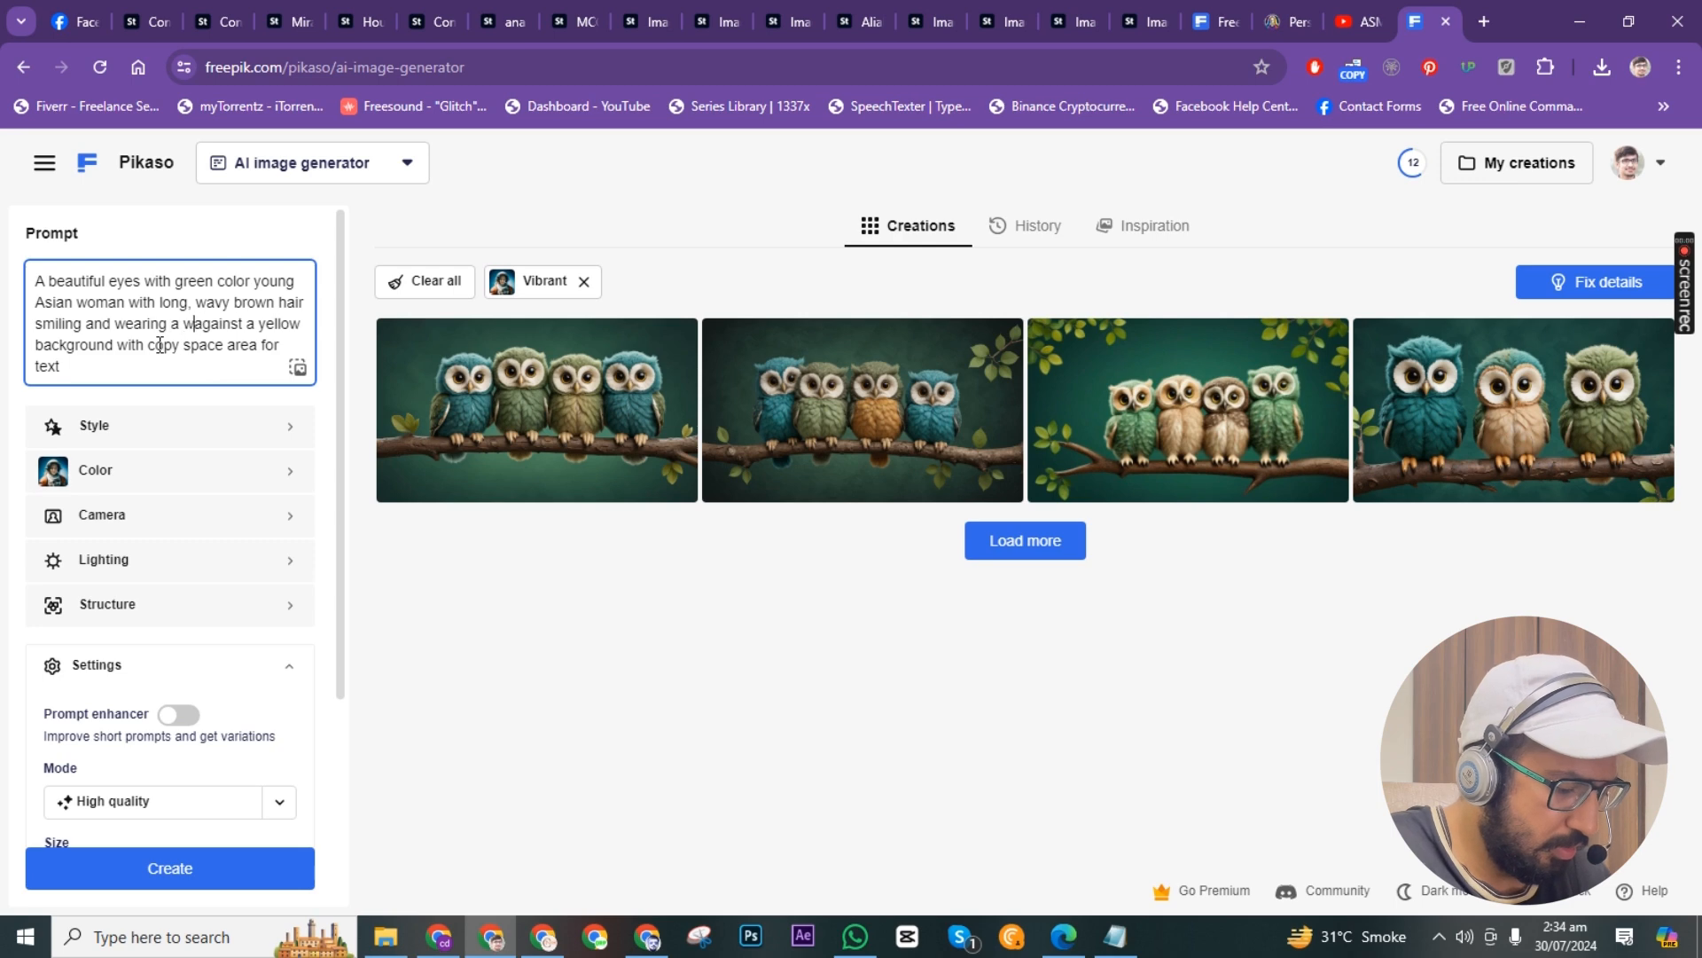
text(hite)
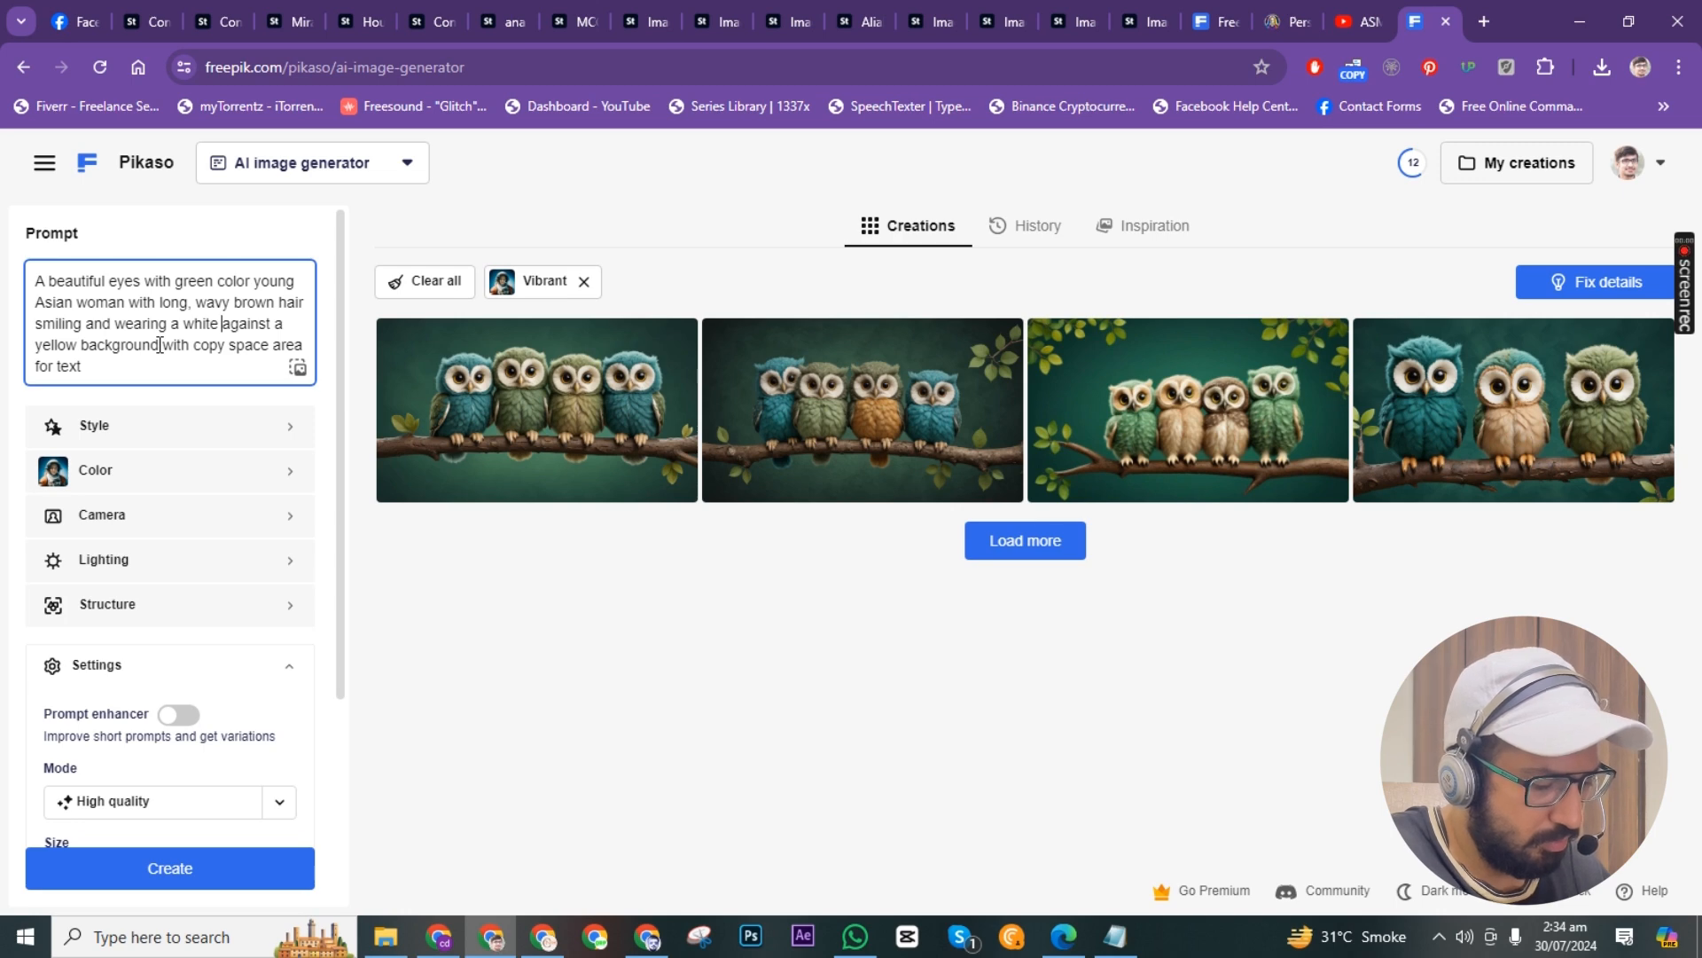
text(east)
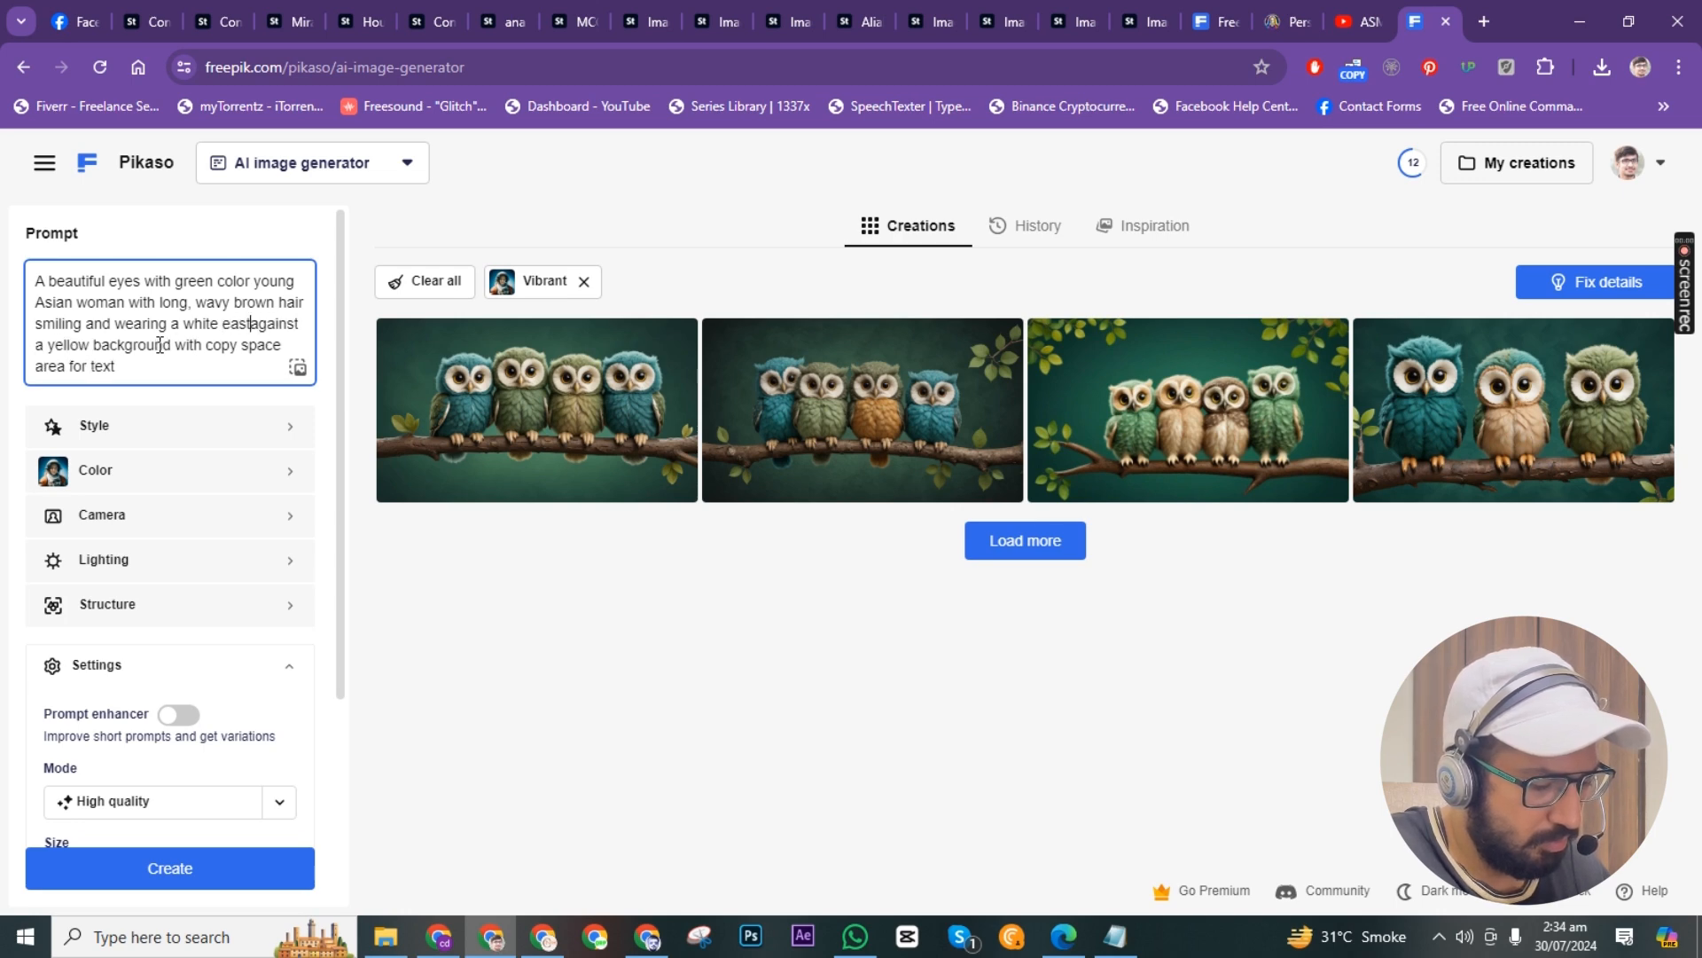
text(ern )
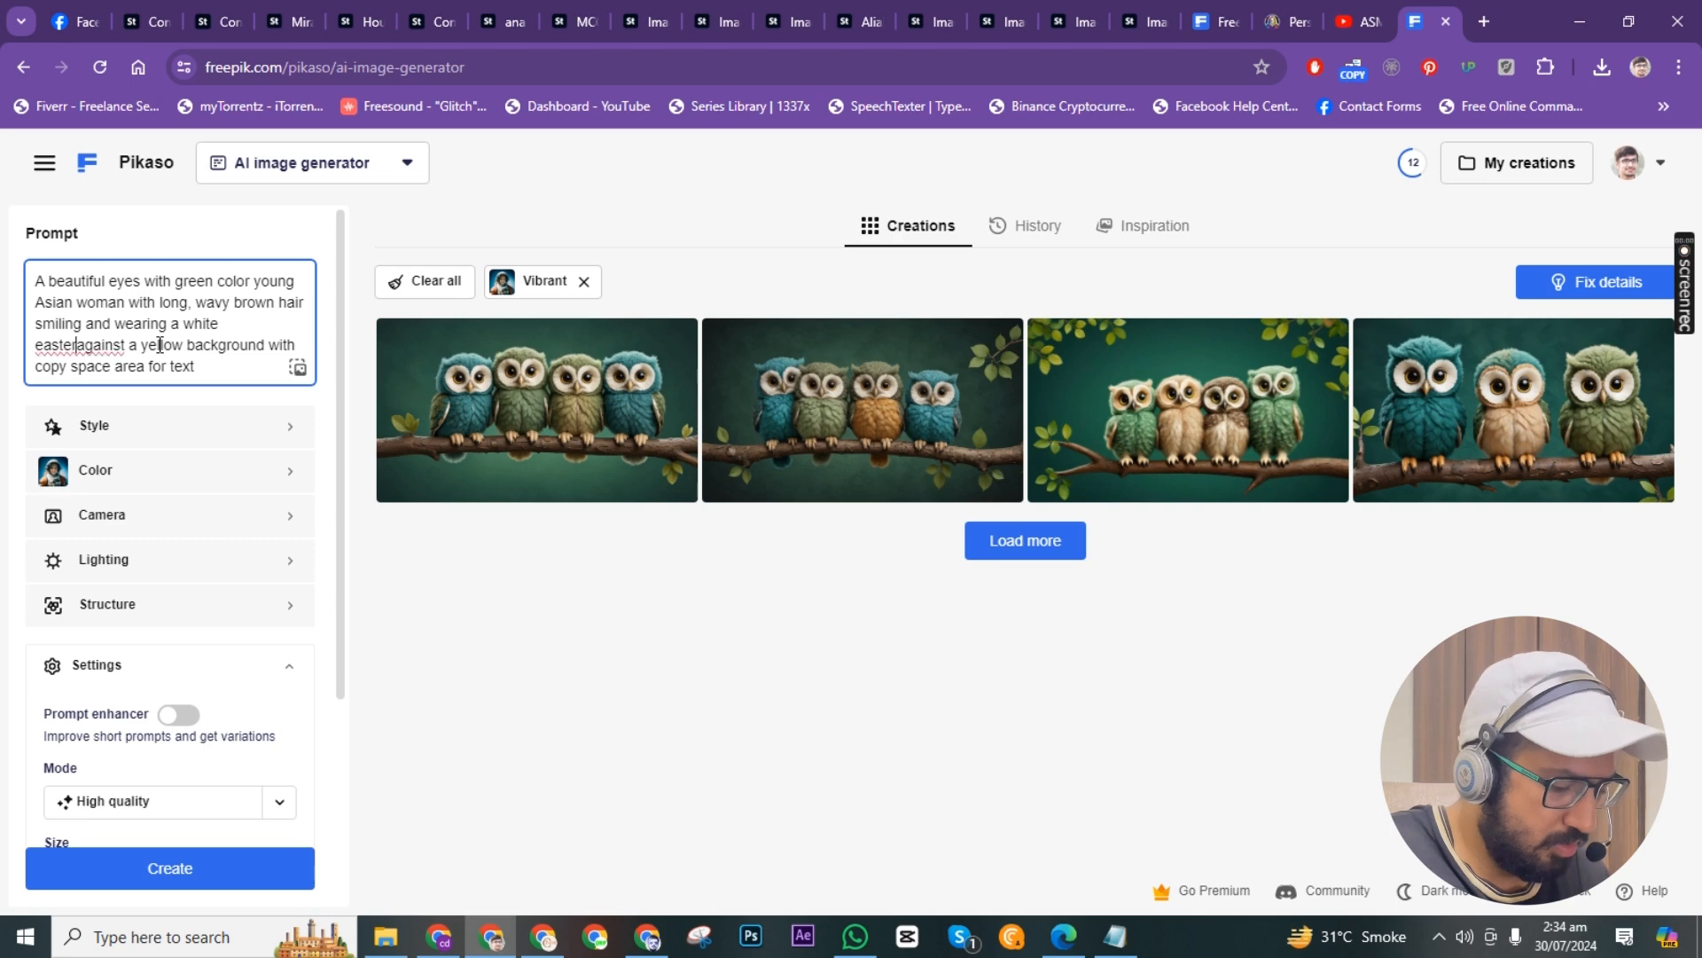
text(wearn )
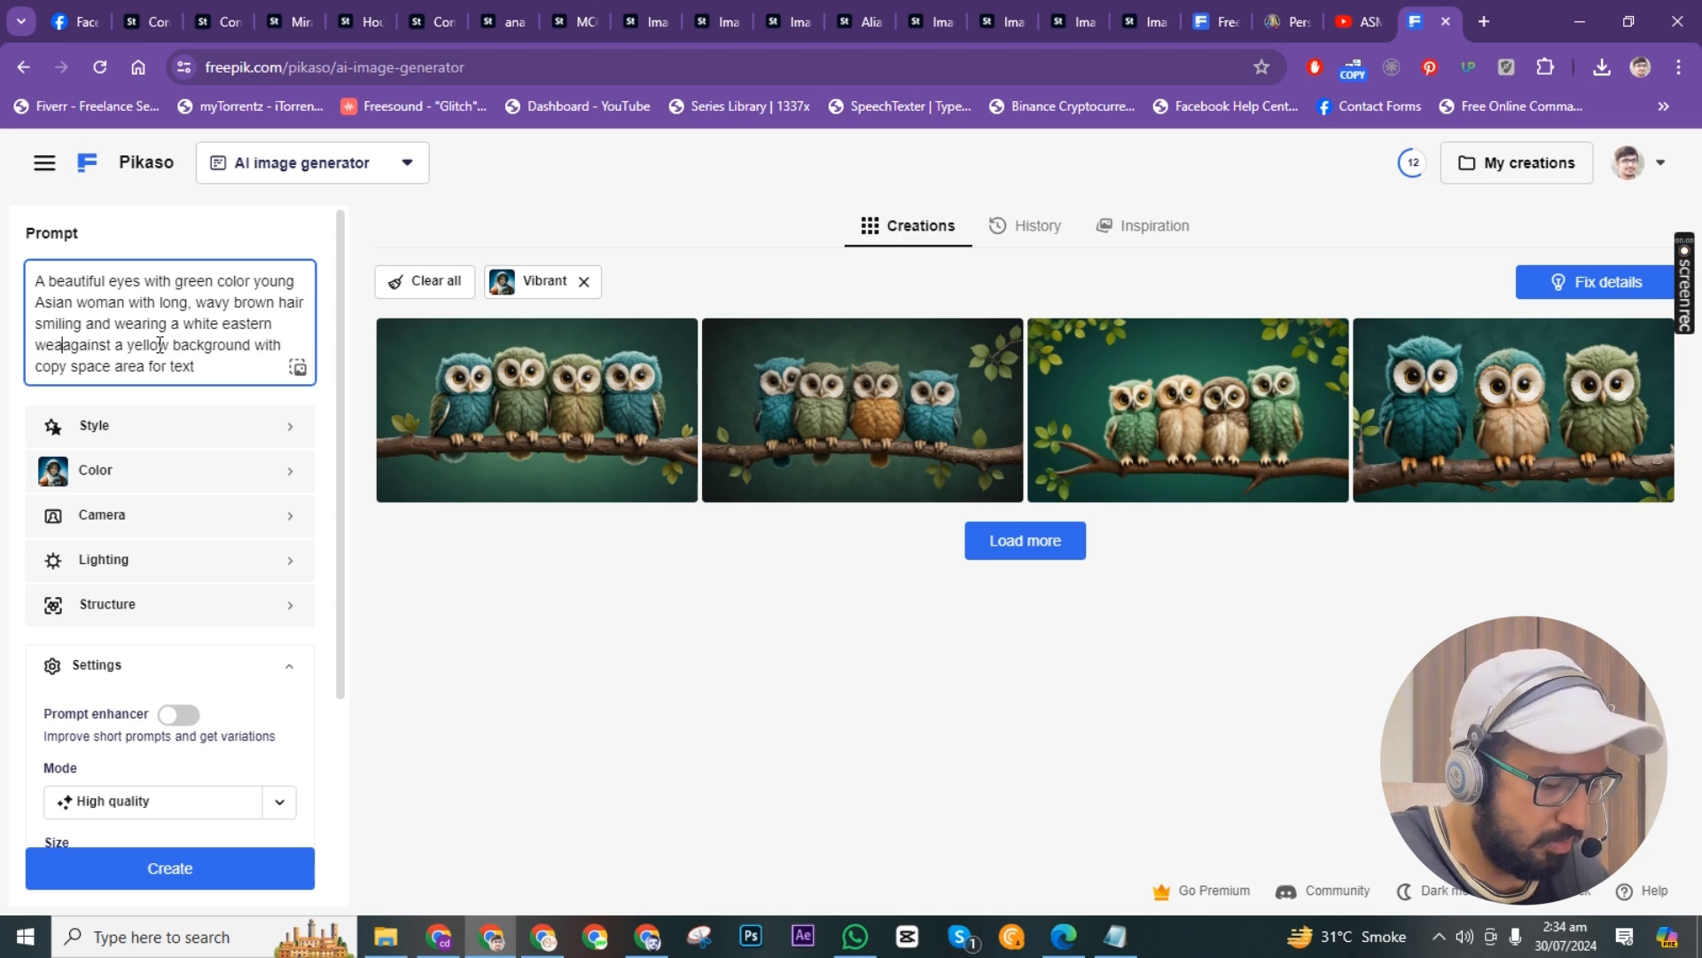
text(dreass)
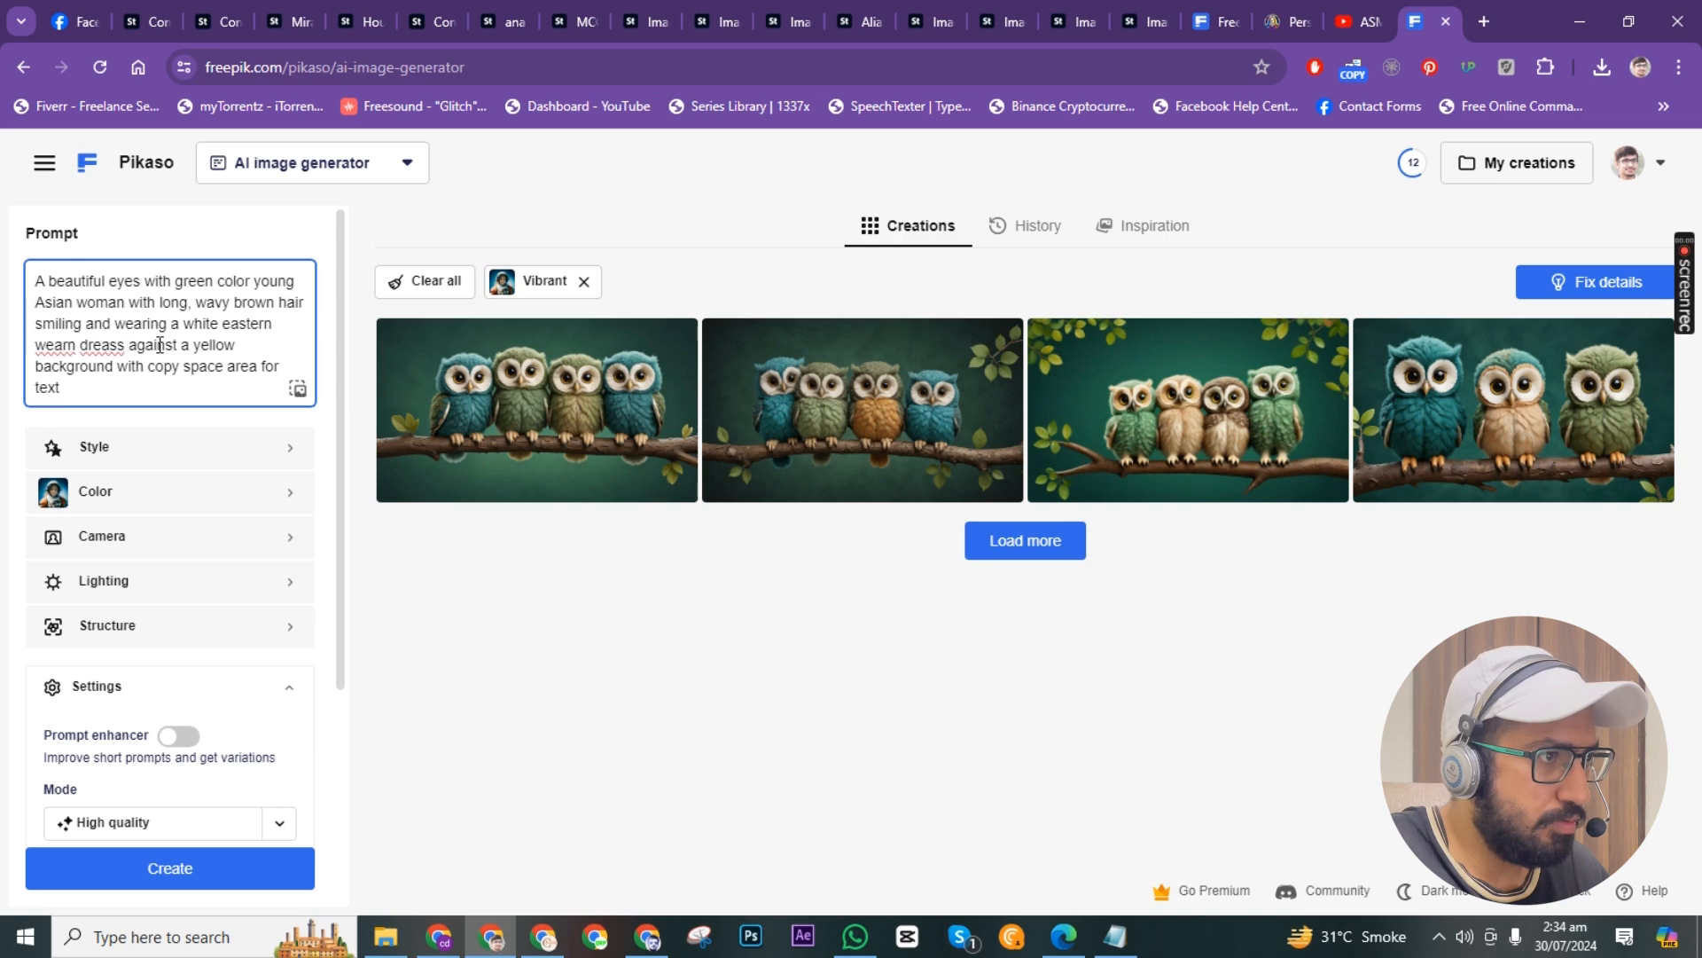
key(BackSpace)
key(BackSpace)
key(BackSpace)
key(BackSpace)
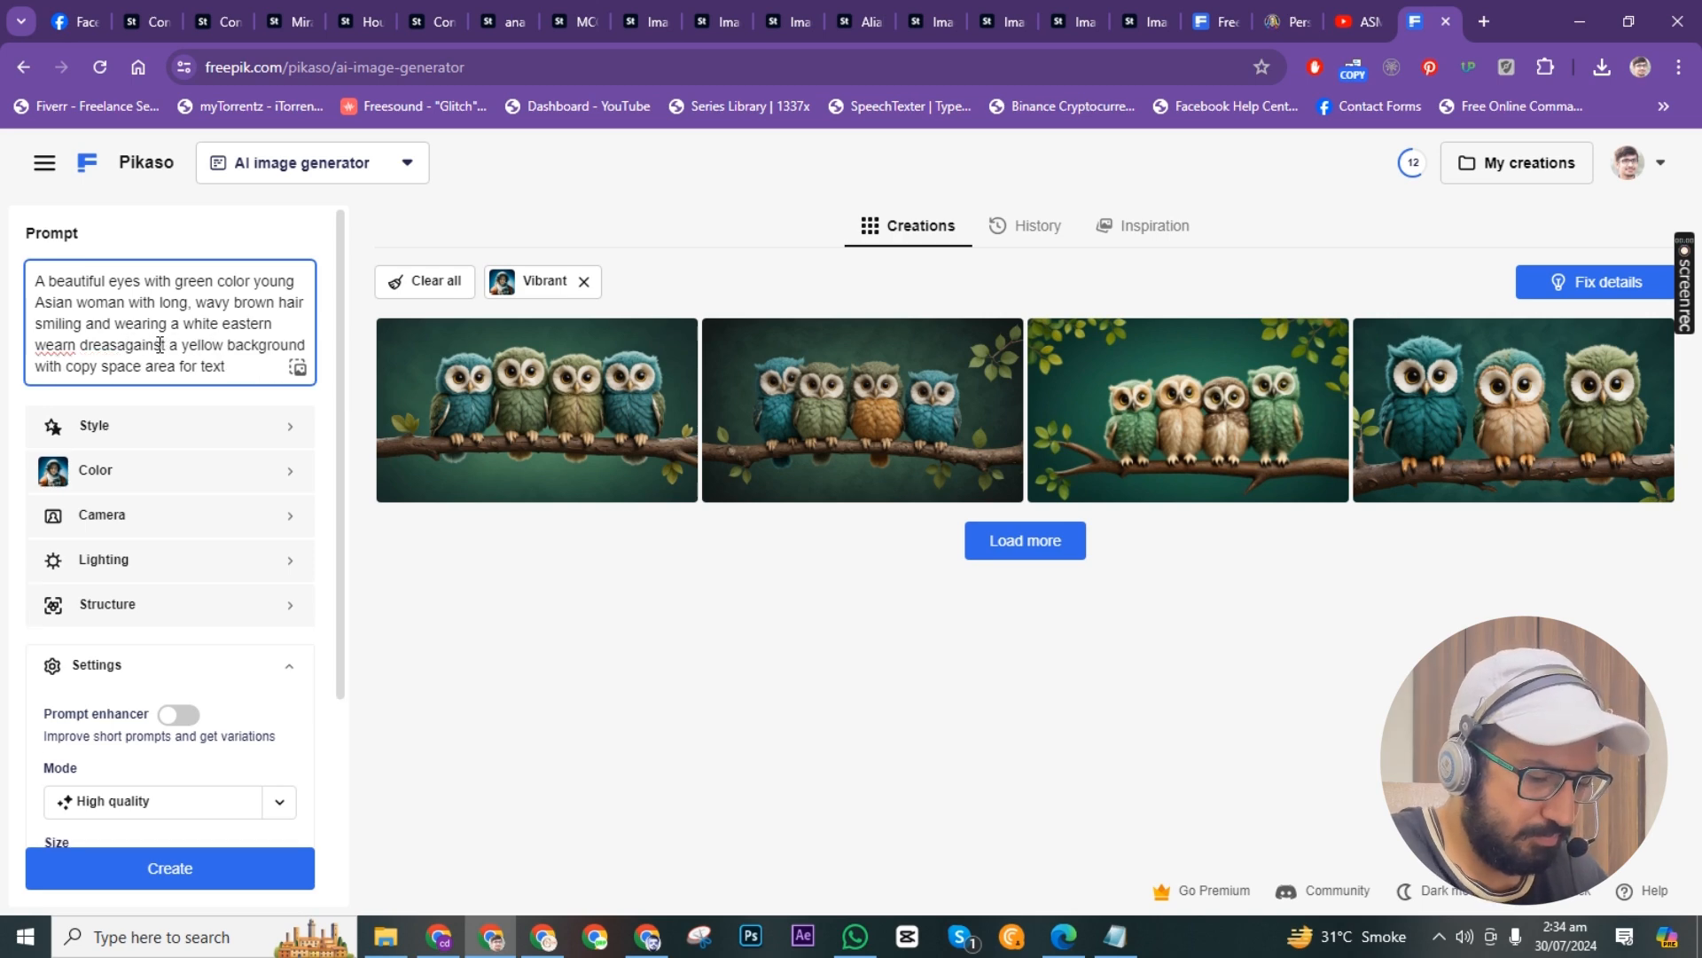
text(ss)
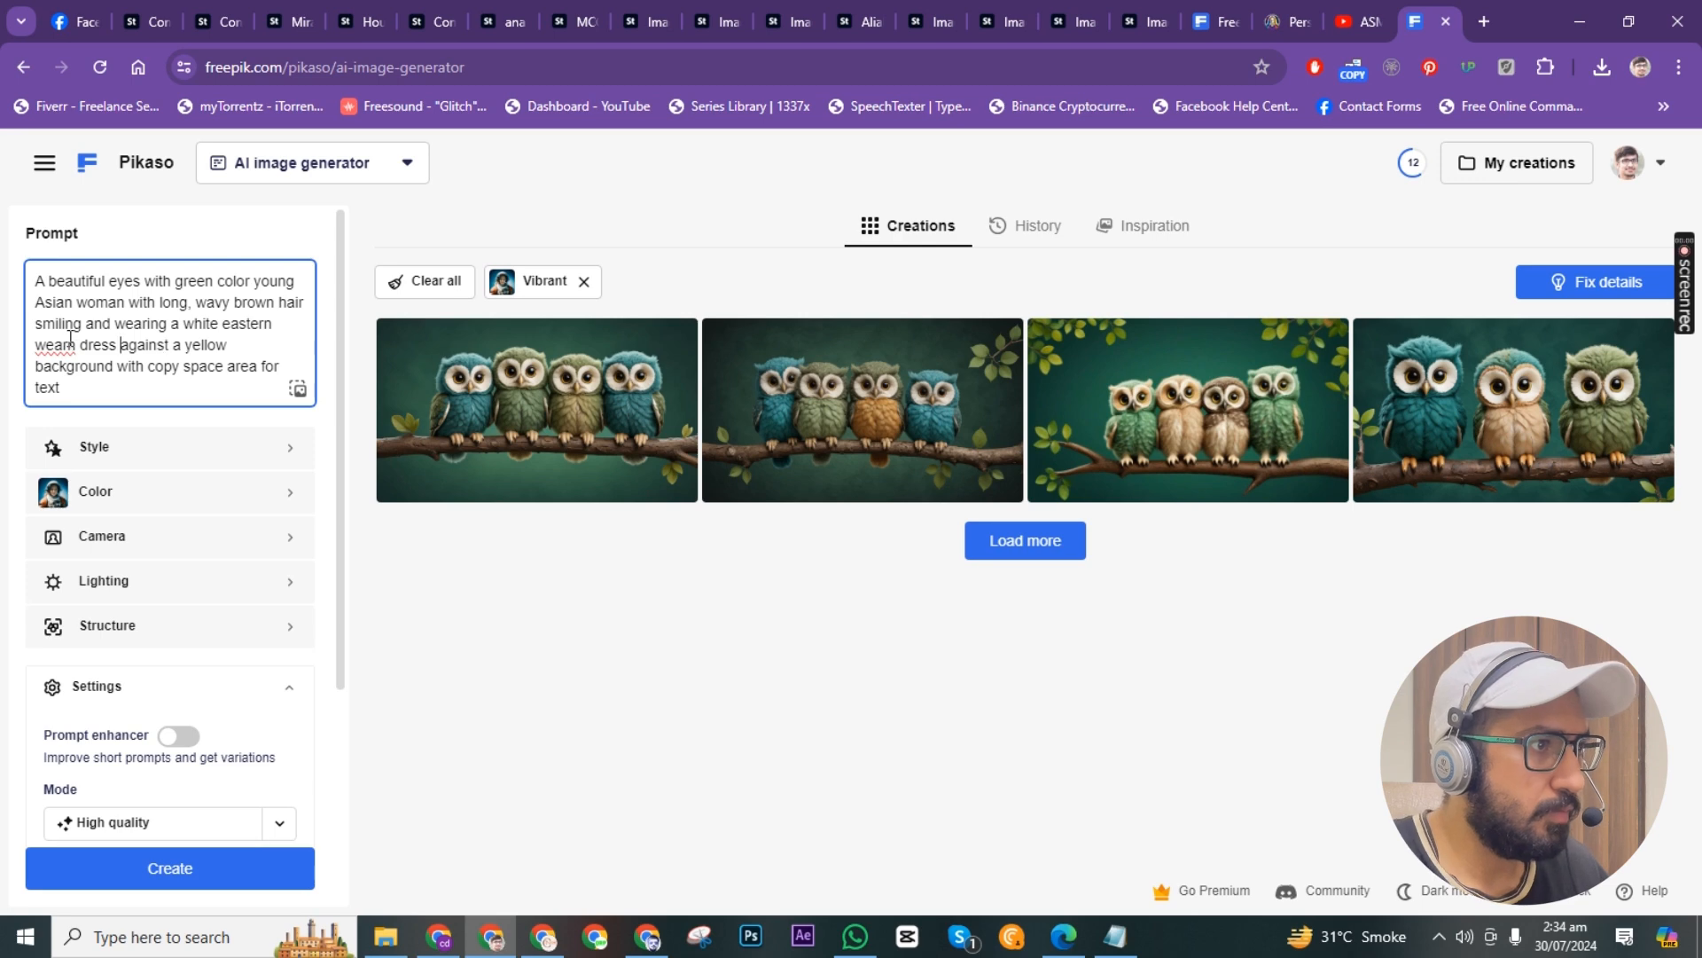
key(BackSpace)
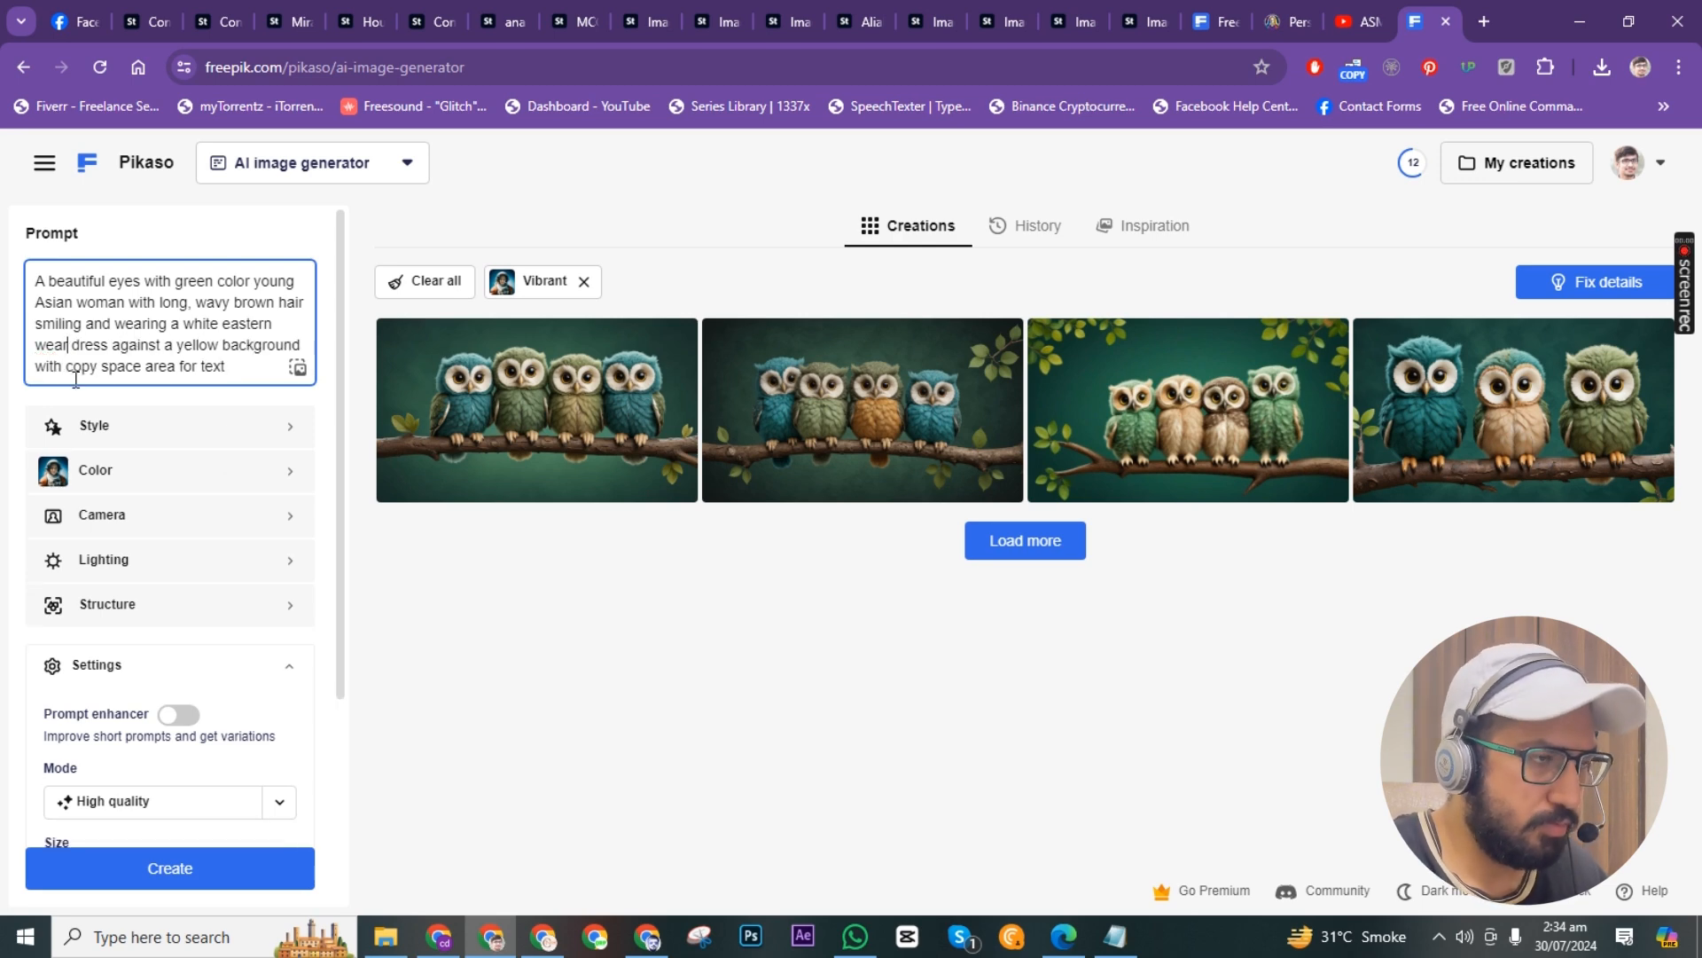
Insert "sleeveless" after "dress" in the prompt, correcting its spelling, and generate the images.
click(108, 345)
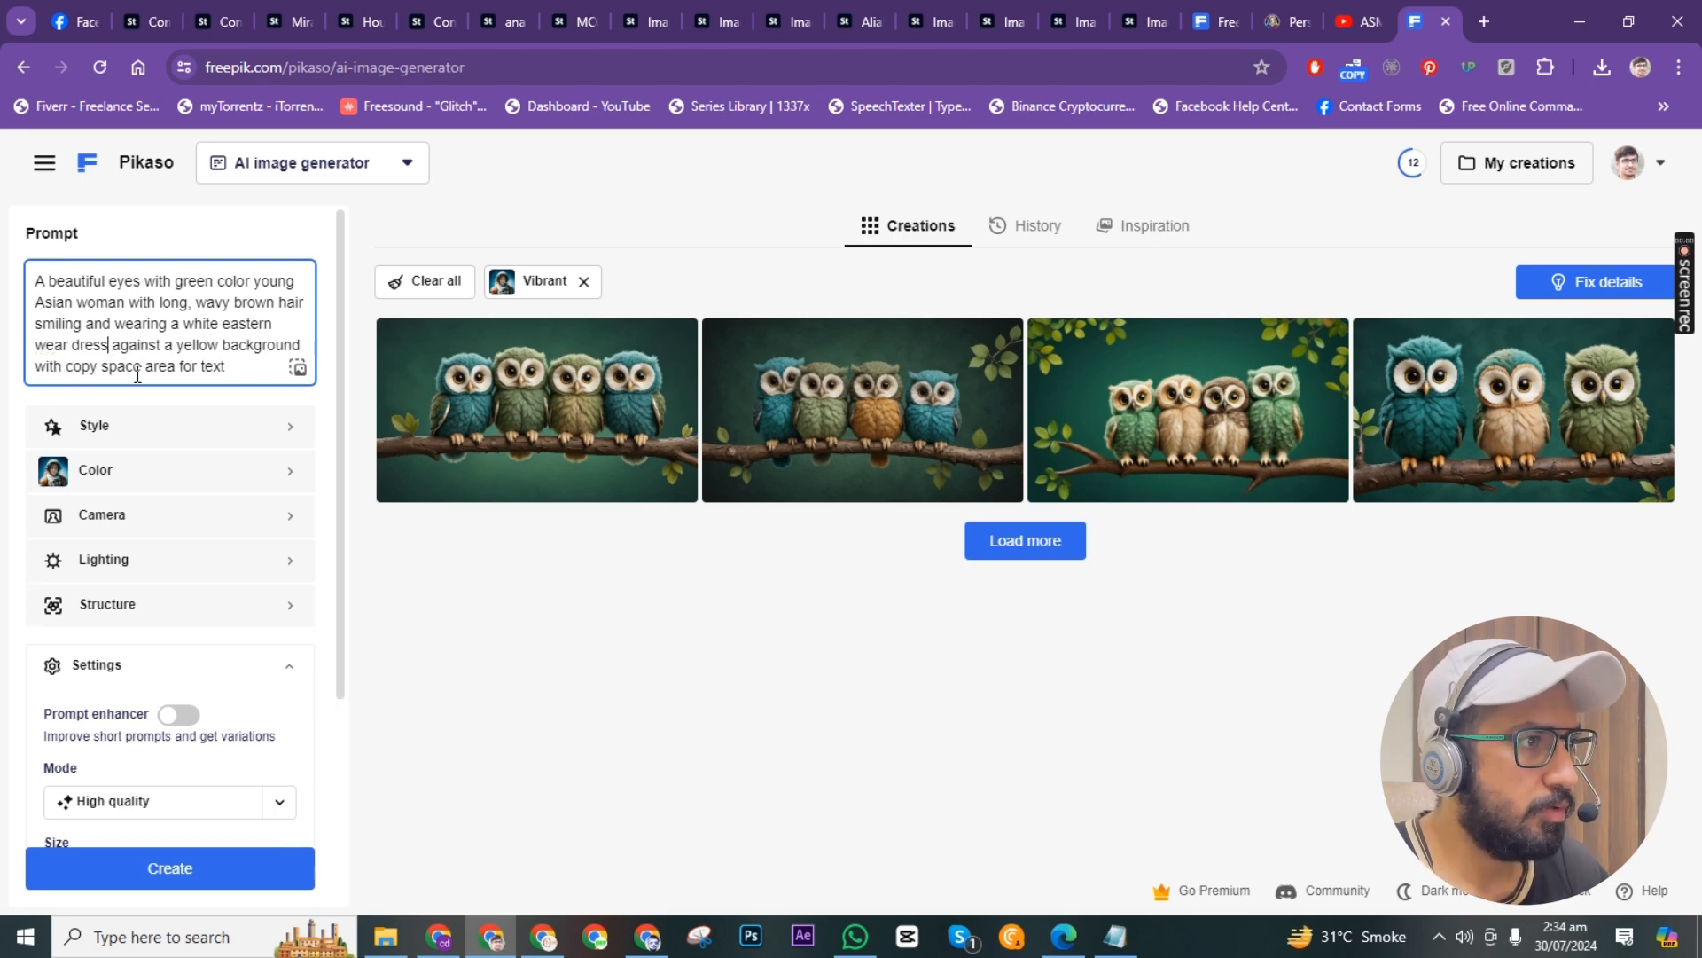
text(sleav)
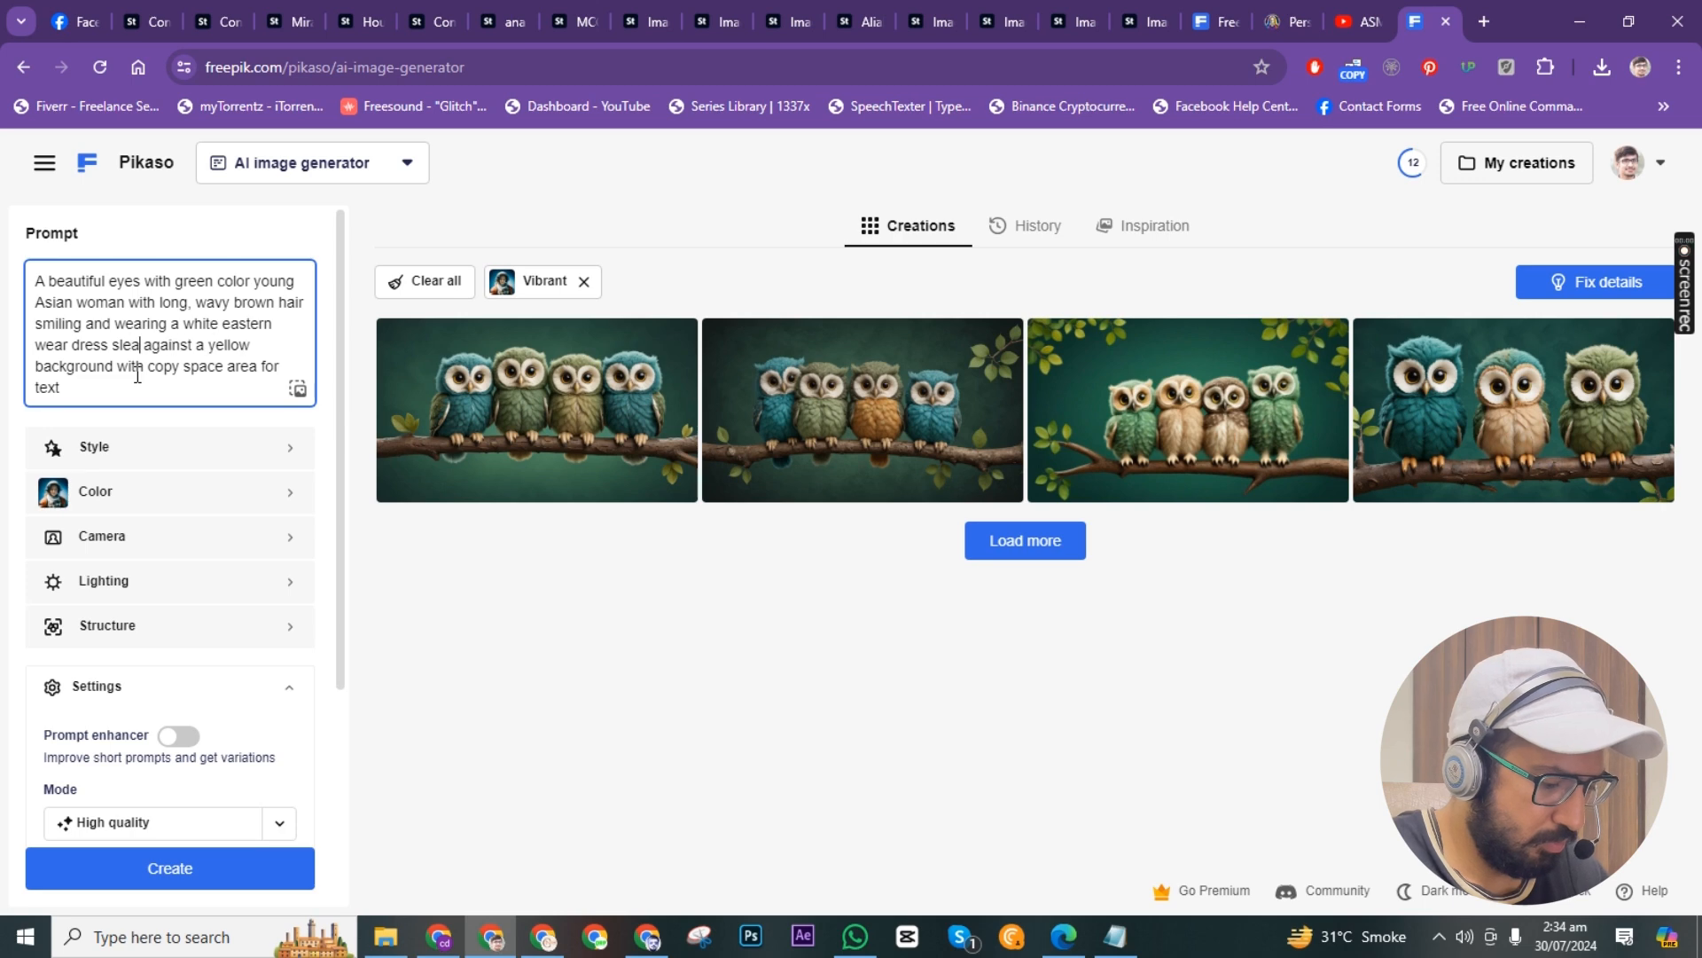
text(less)
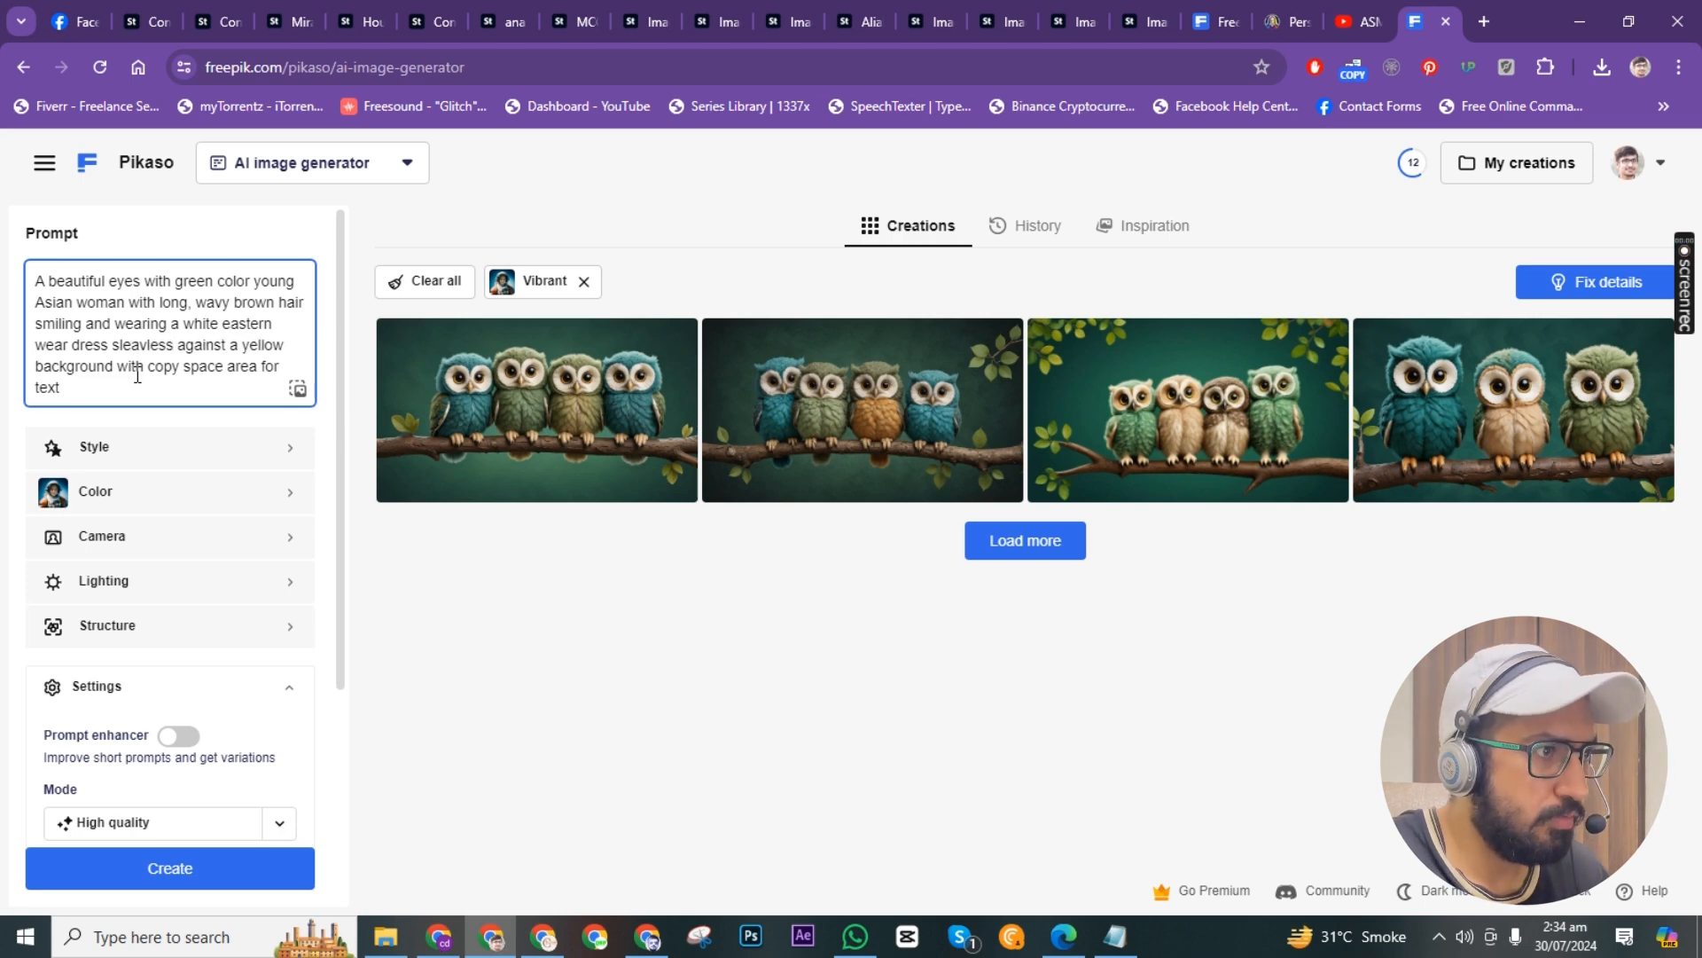
key(ctrl+shift+Left)
right_click(156, 347)
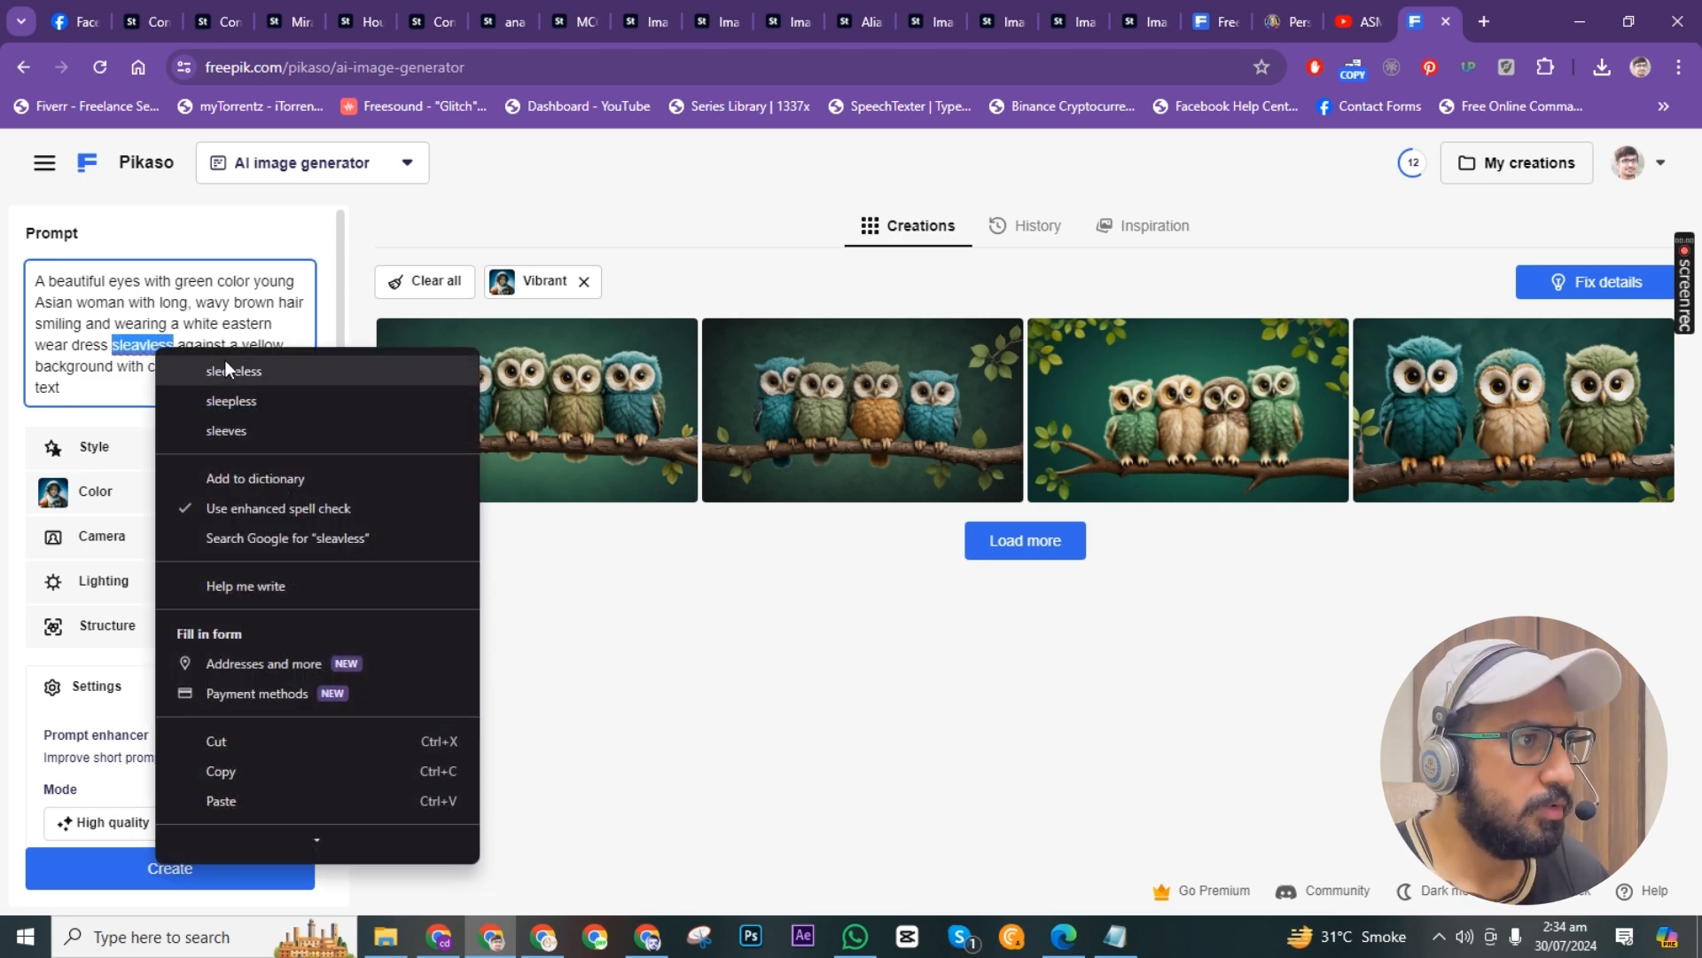
click(227, 371)
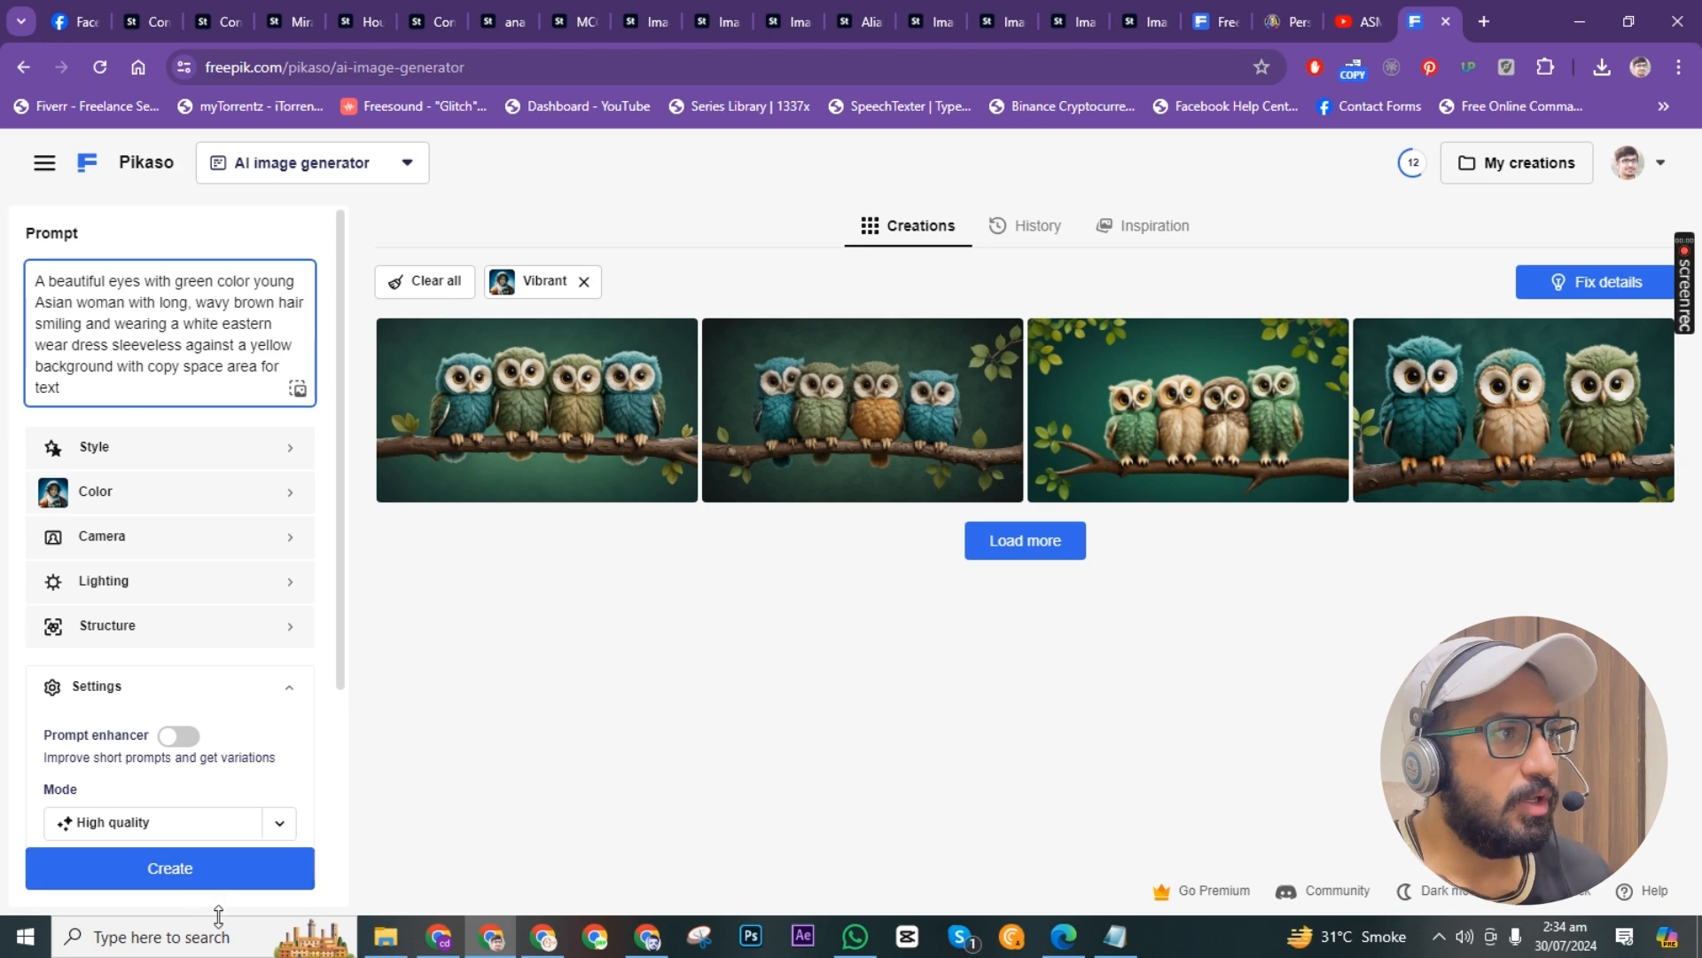
click(221, 873)
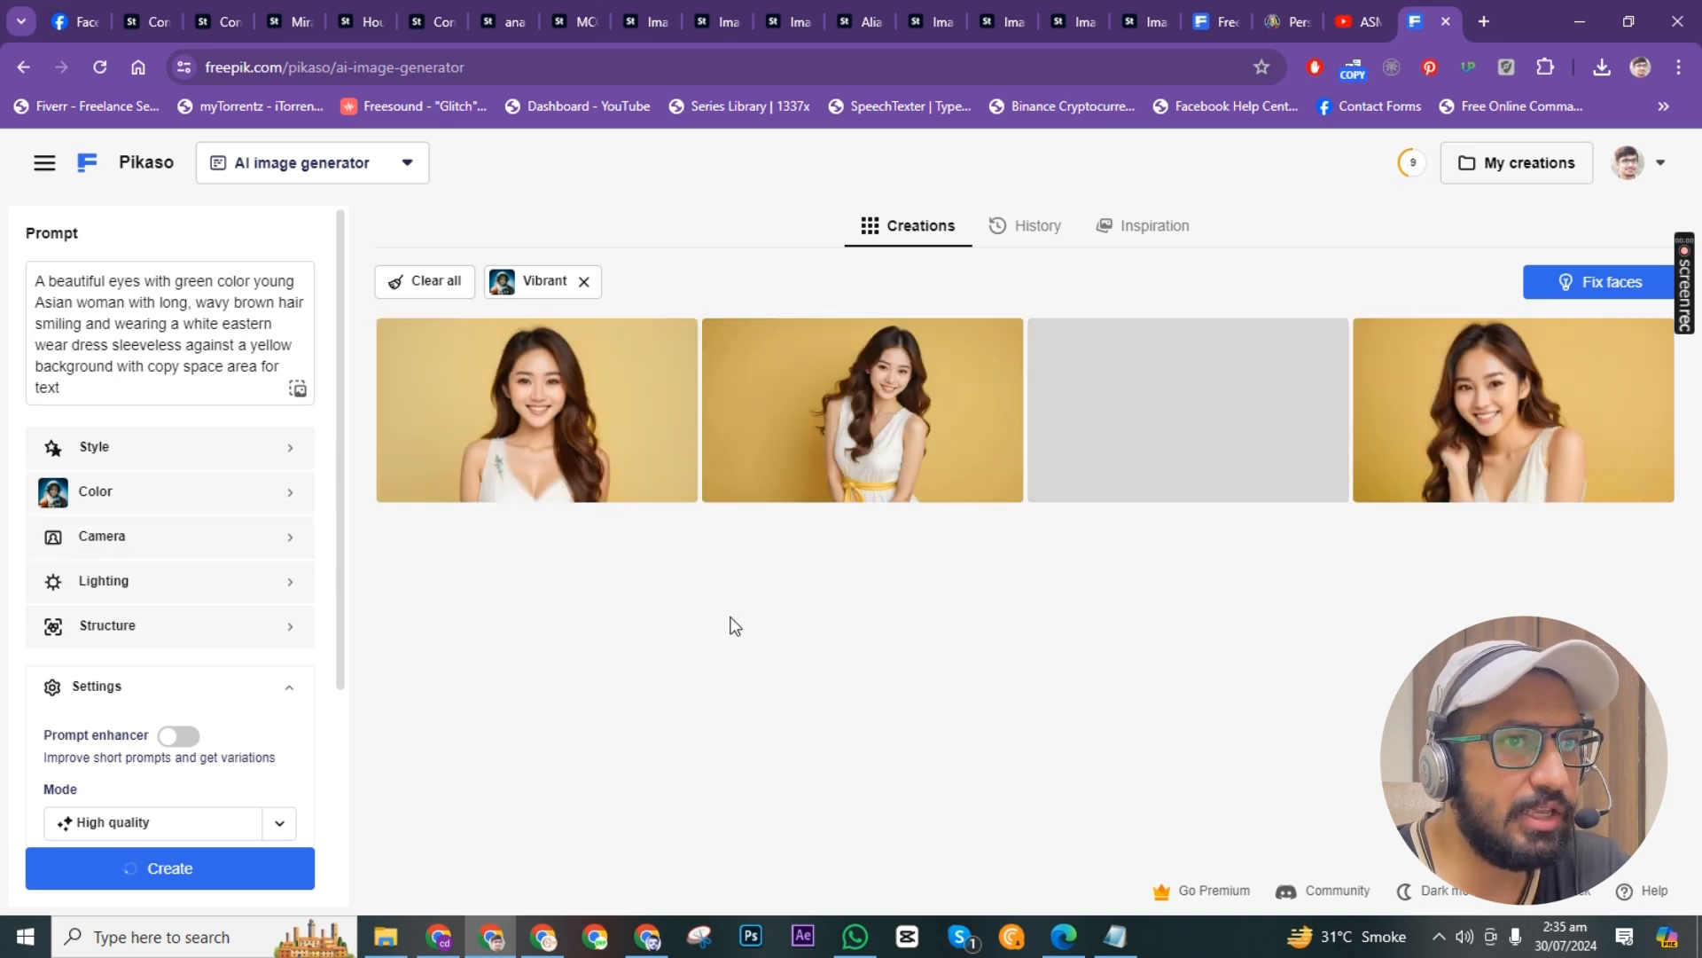
Review the generated portraits of the woman at full size, then return to the generator.
mouse_move(594, 483)
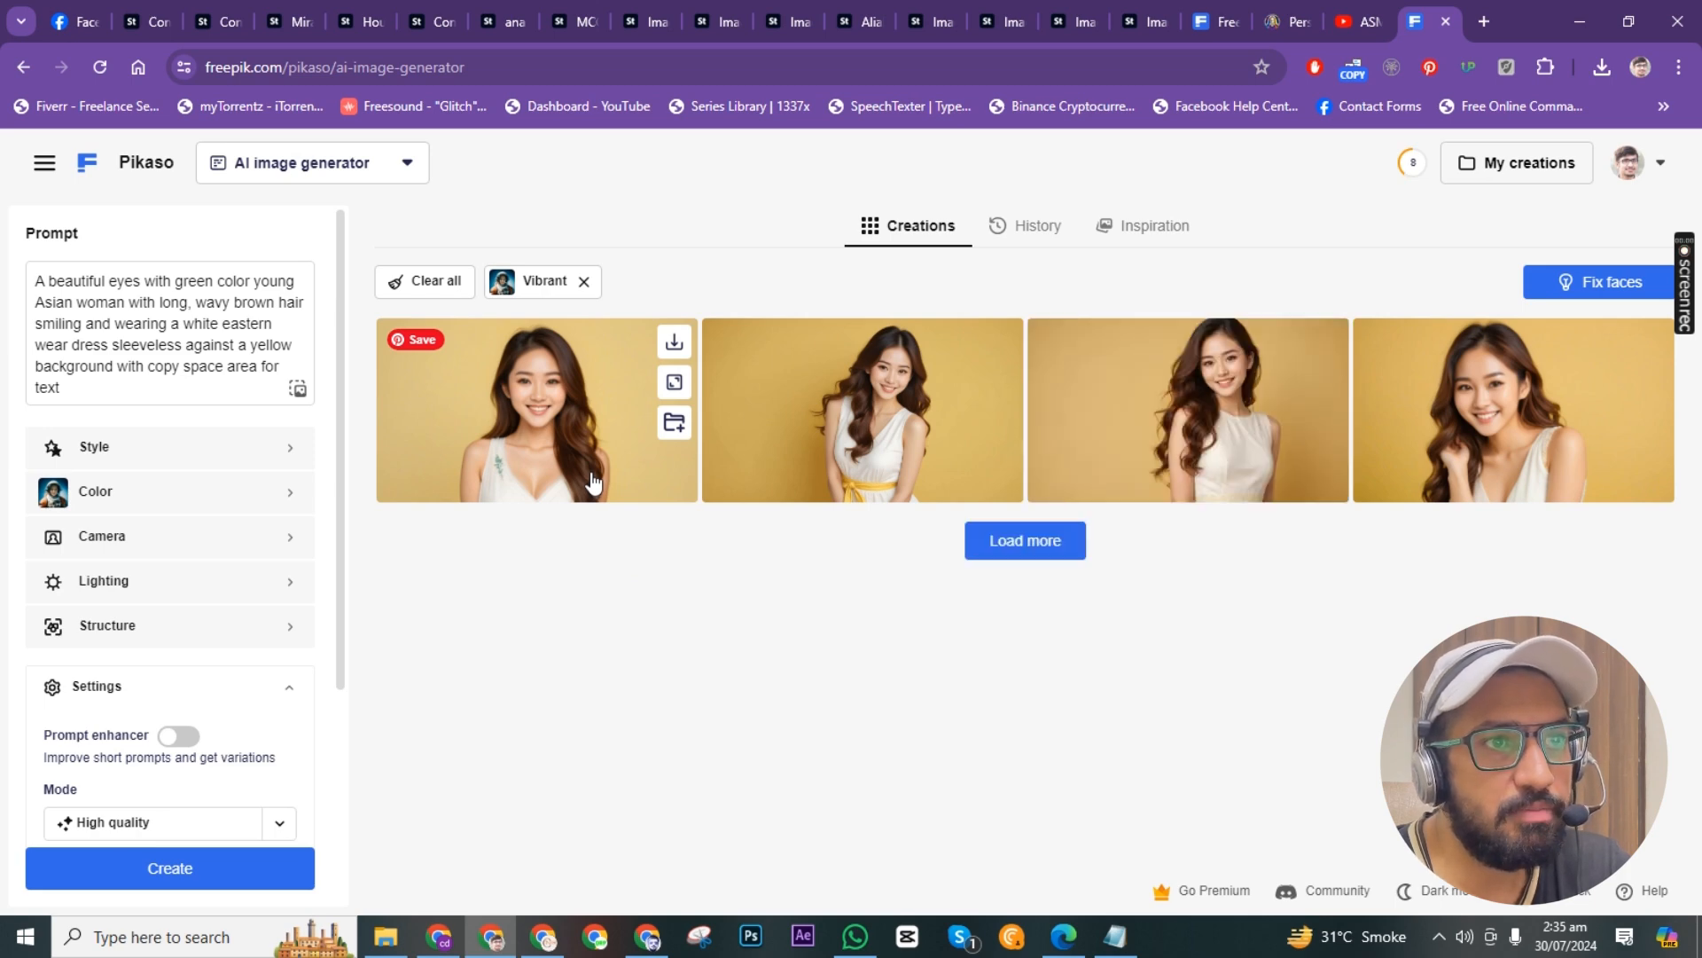
click(593, 483)
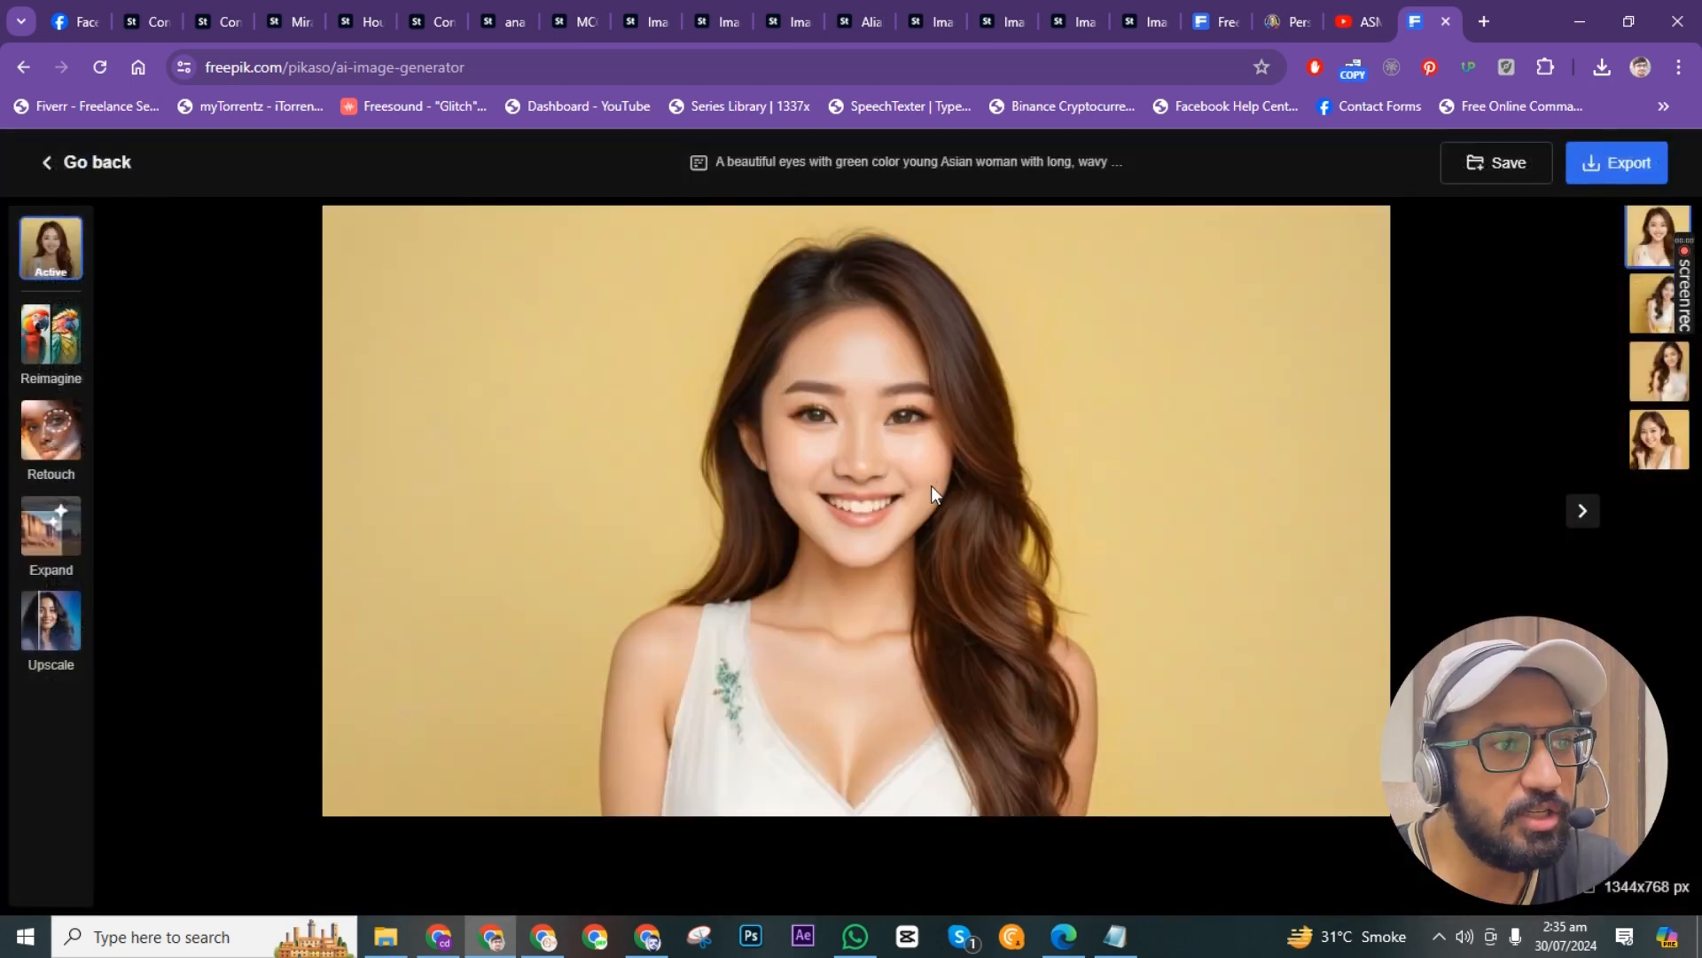
click(1658, 303)
click(1655, 401)
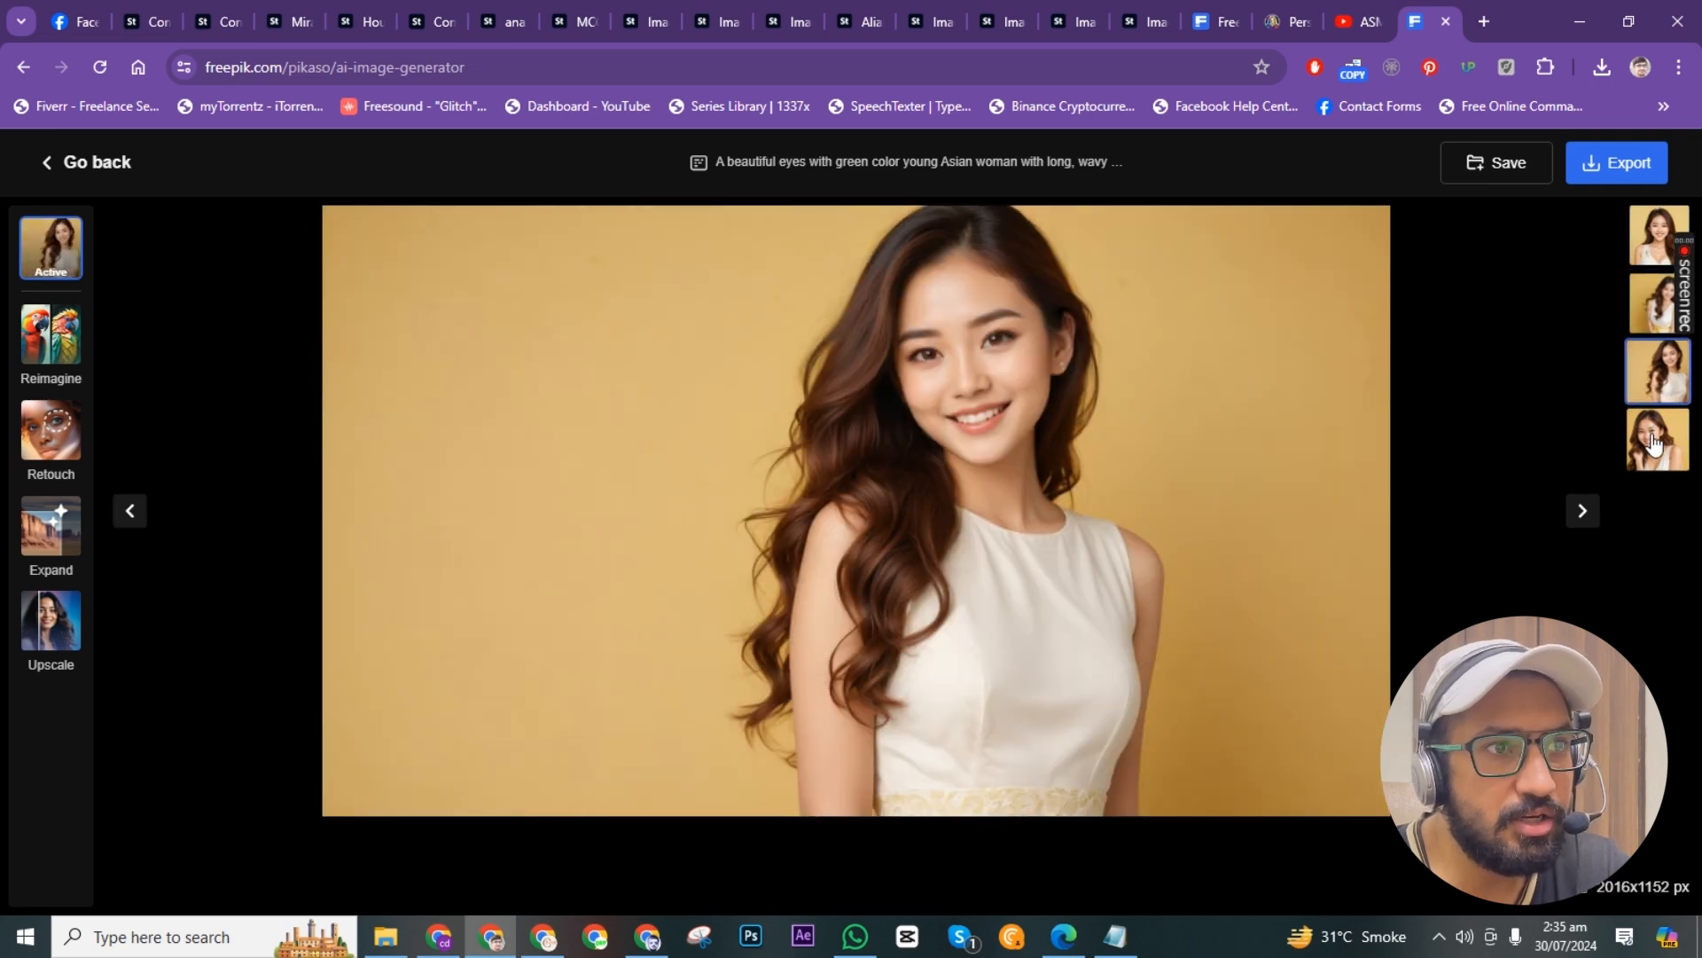
click(1654, 441)
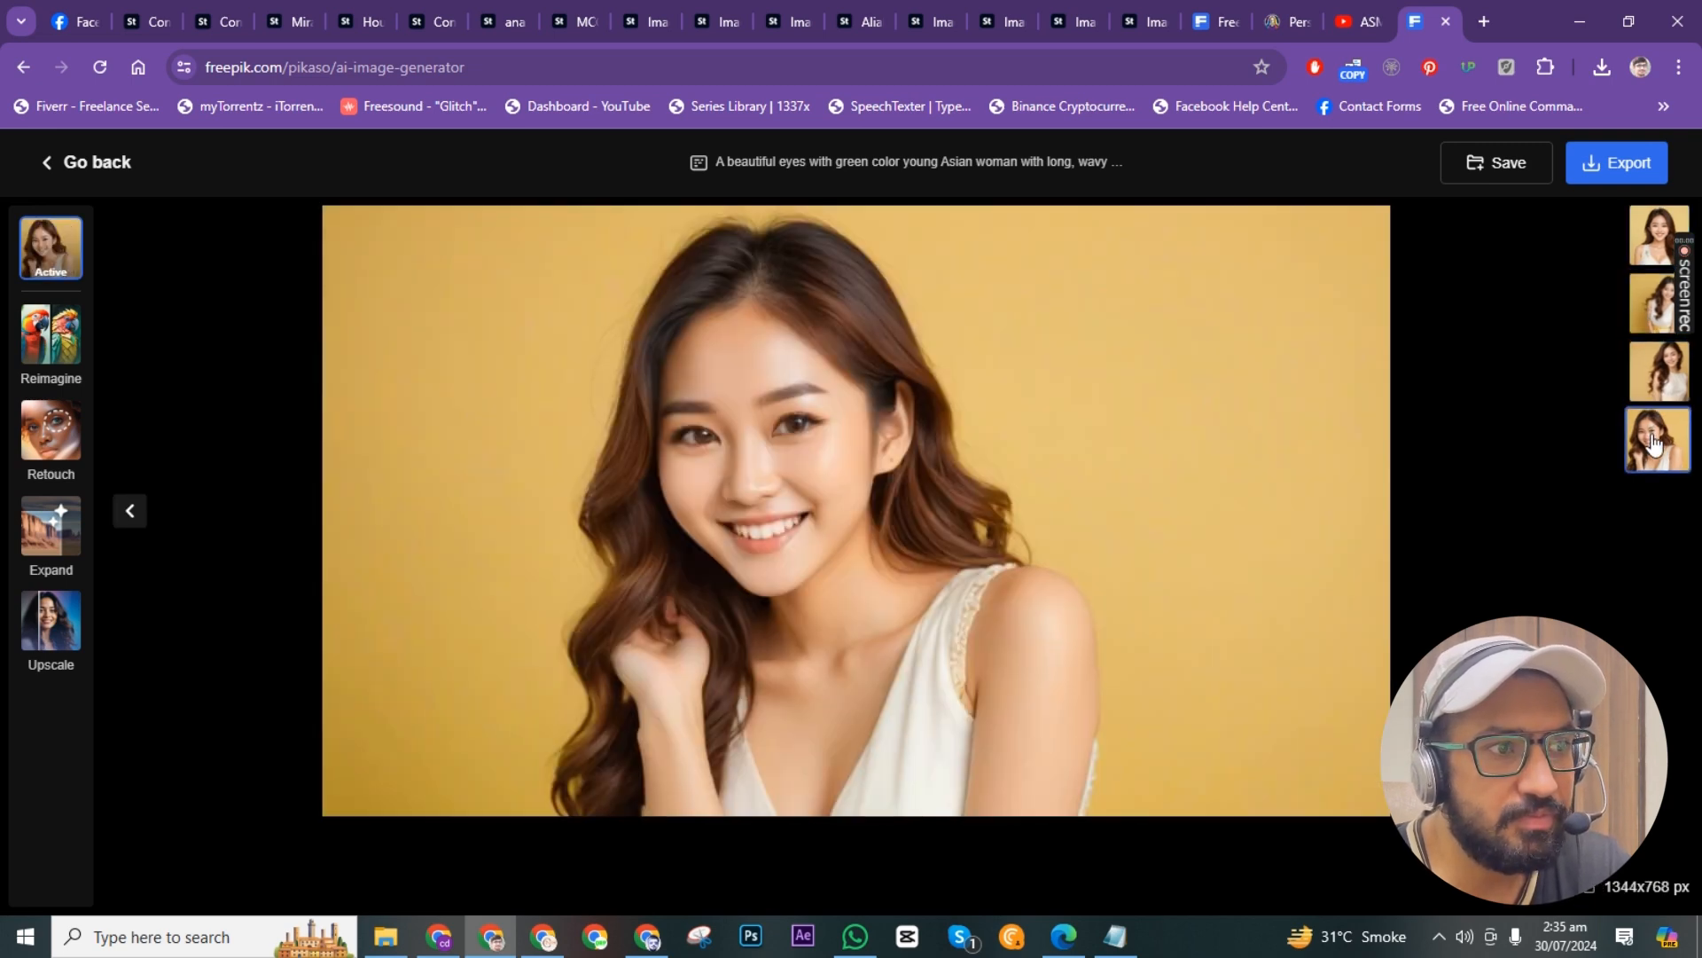
click(101, 164)
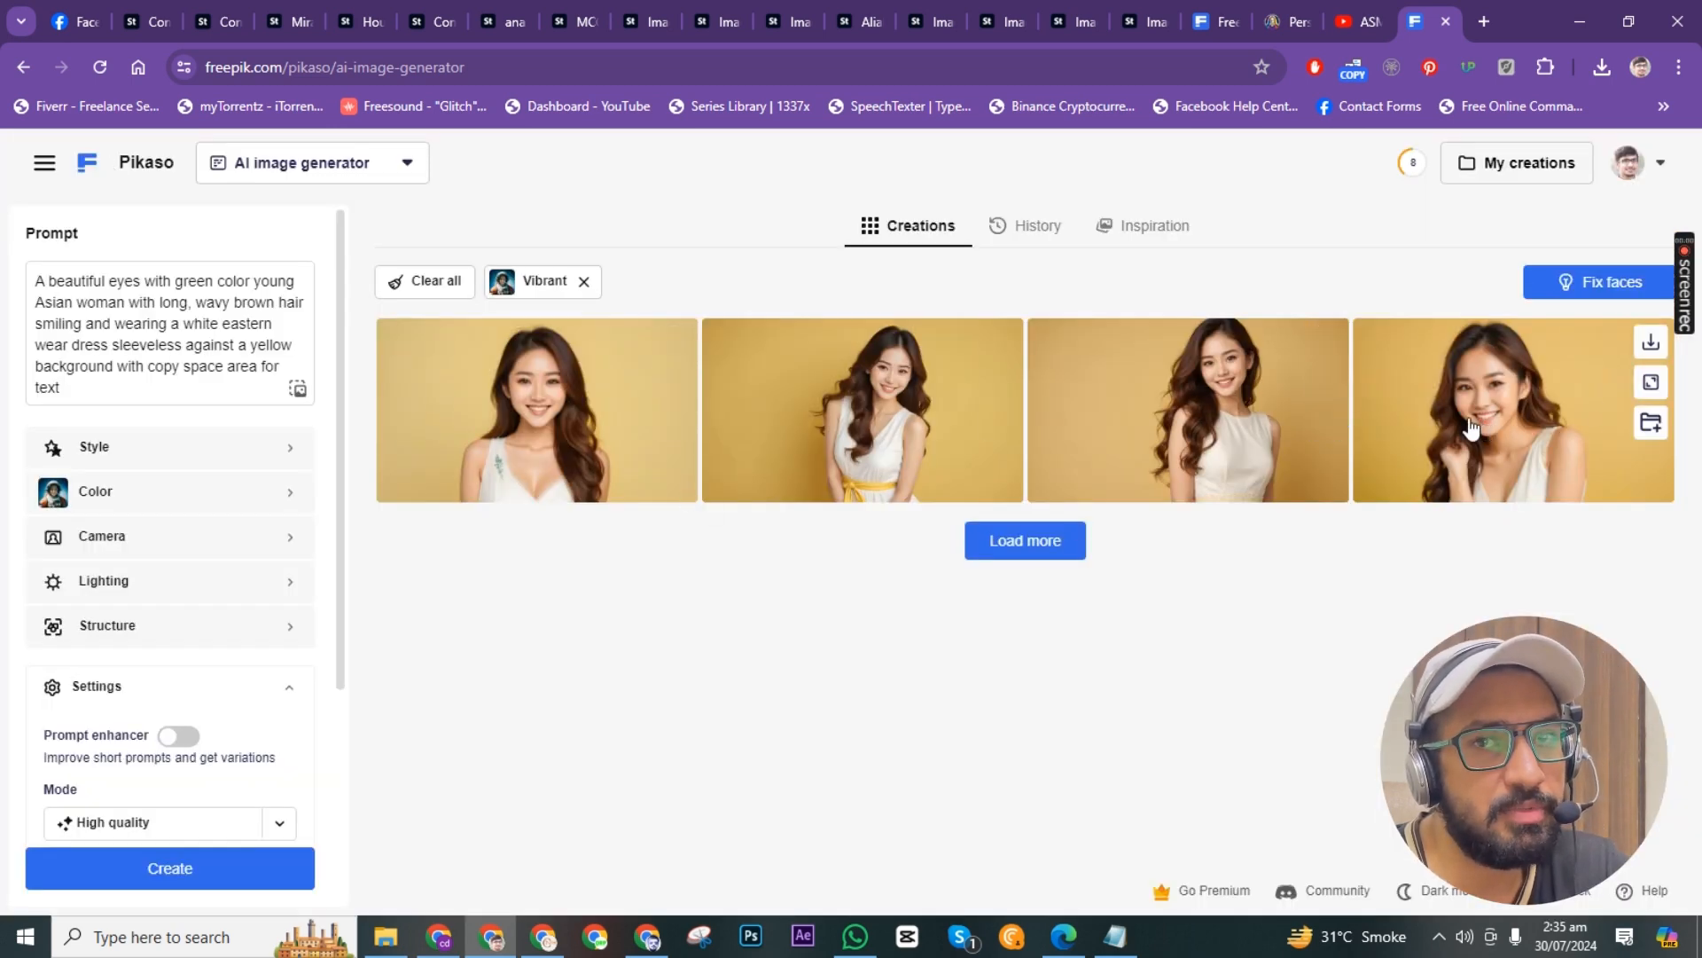
Upload the image file 3 and use it in Describe mode to replace the prompt.
click(299, 390)
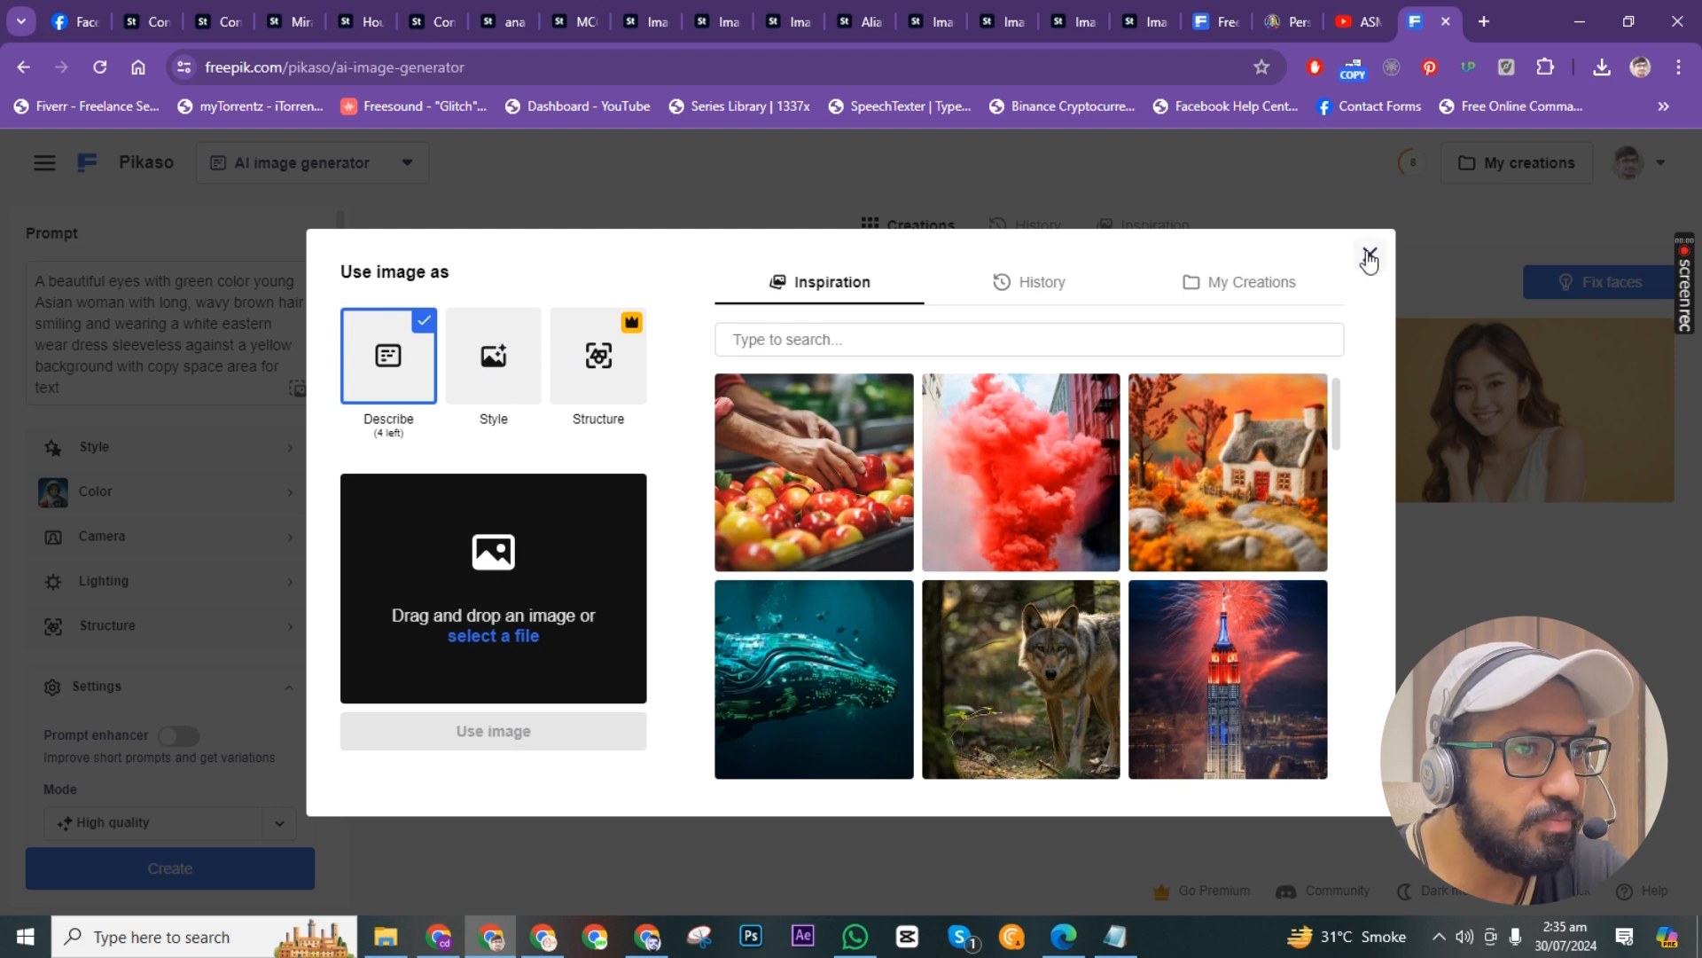
click(503, 589)
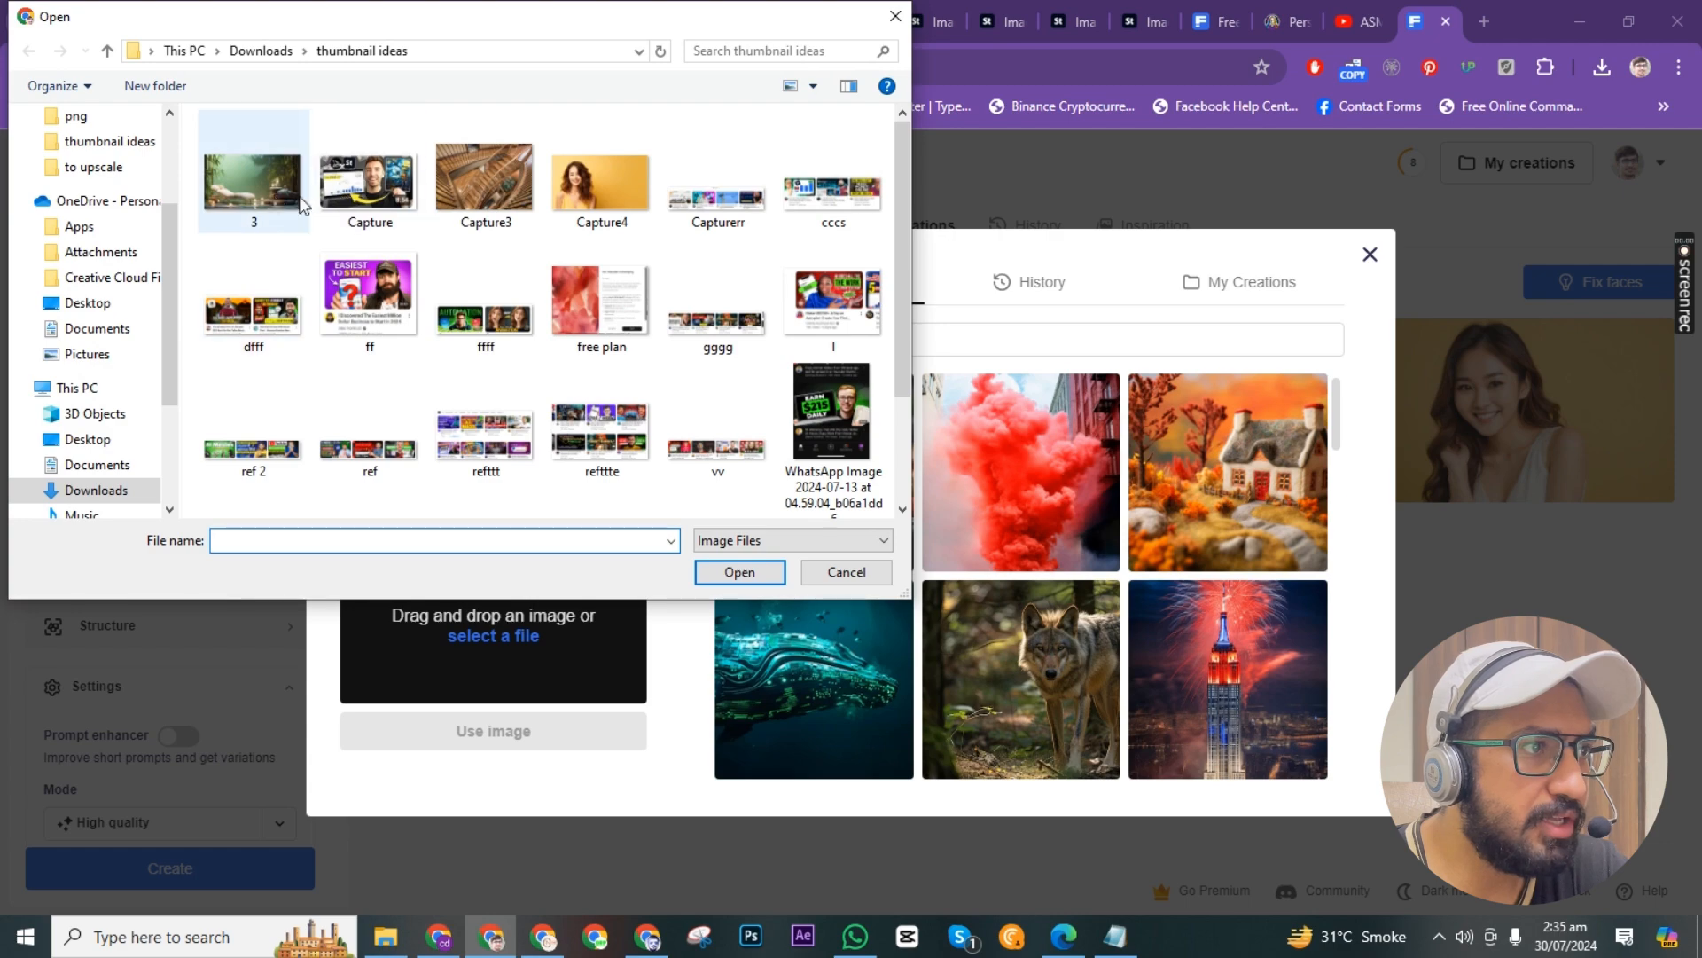
click(264, 188)
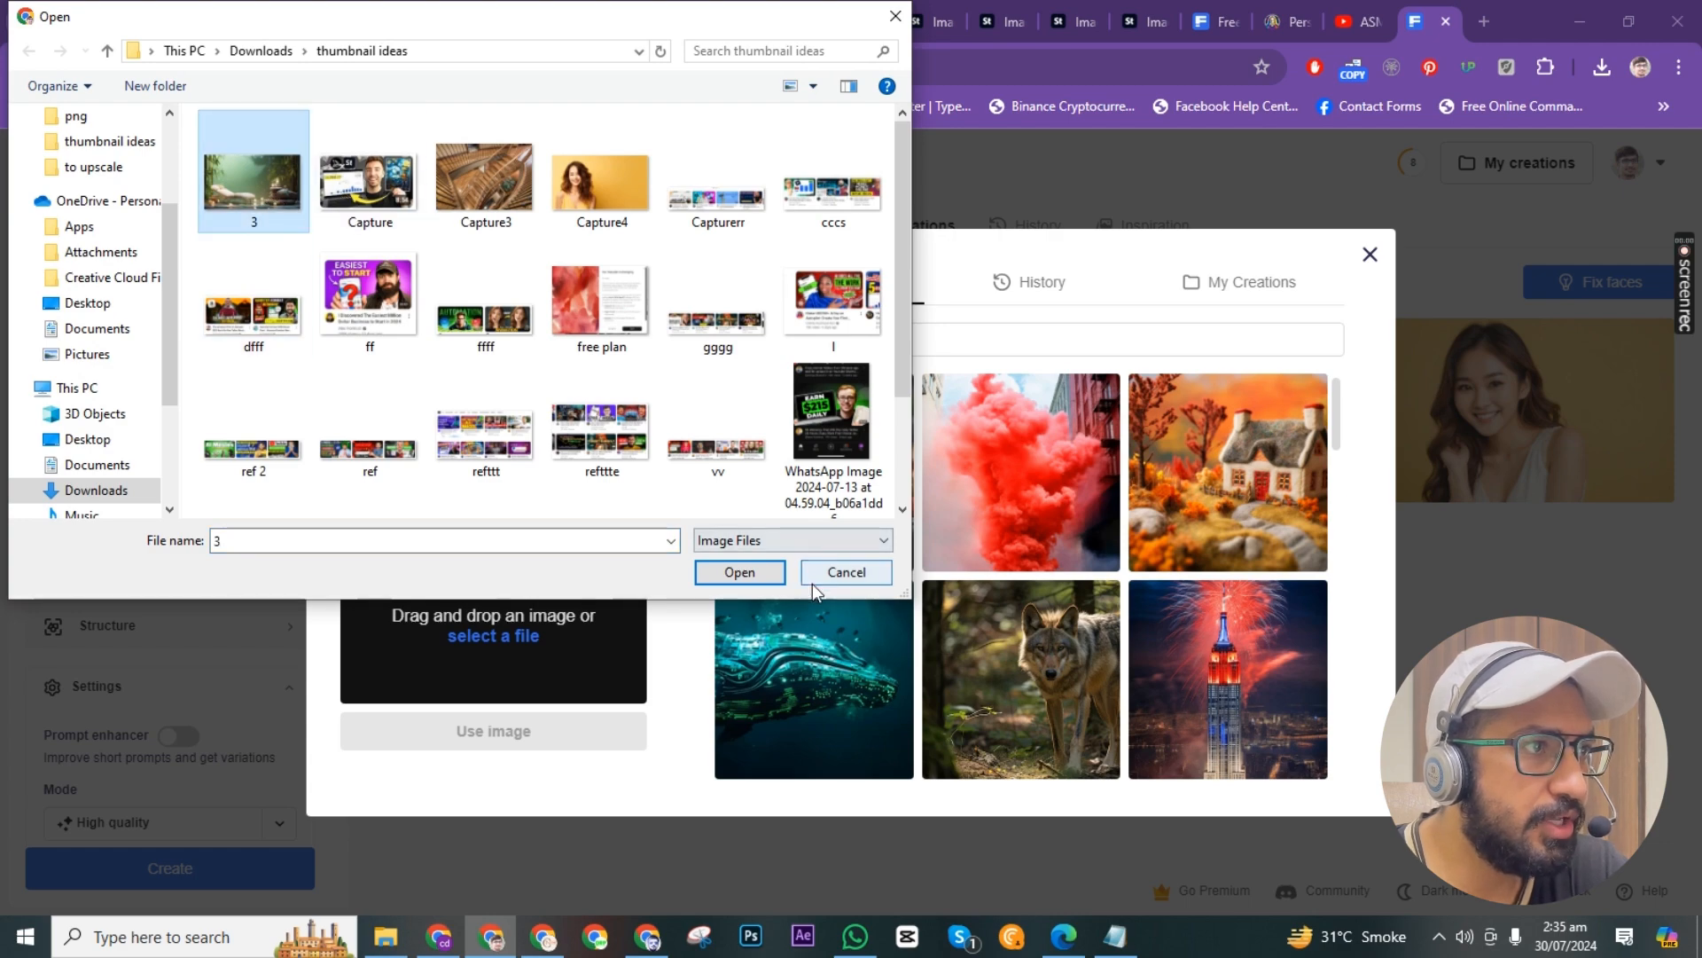
click(754, 575)
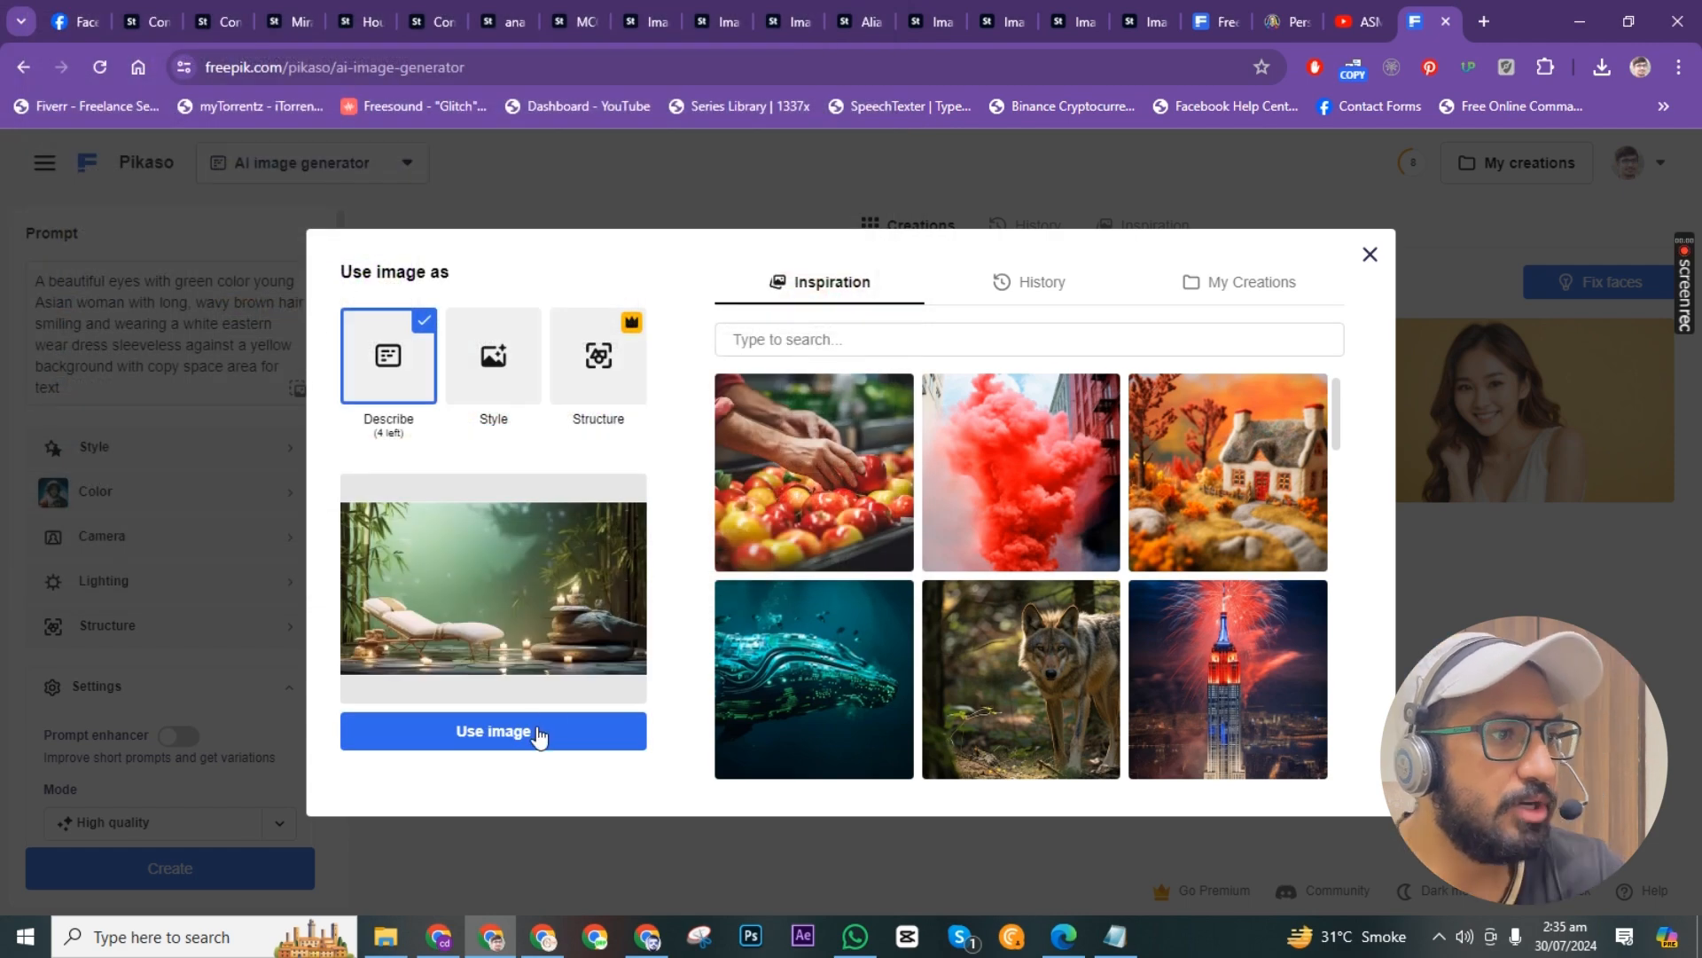
click(493, 731)
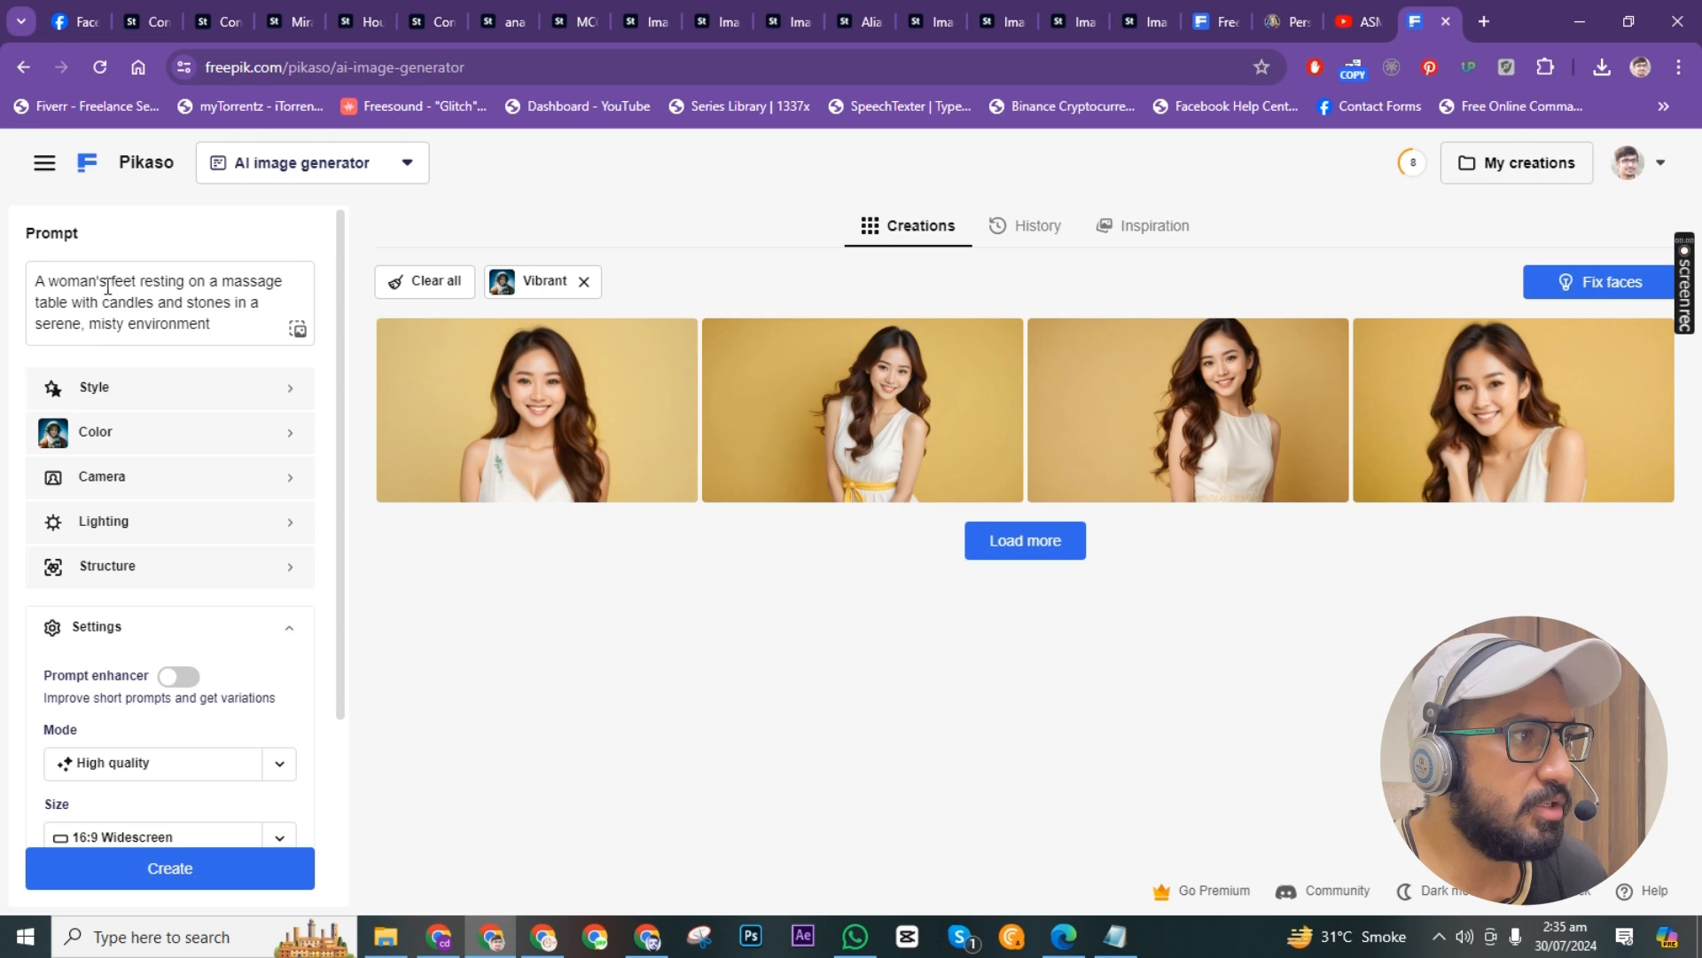
Remove "woman's feet" and the extra space from the start of the prompt.
drag(136, 281, 48, 282)
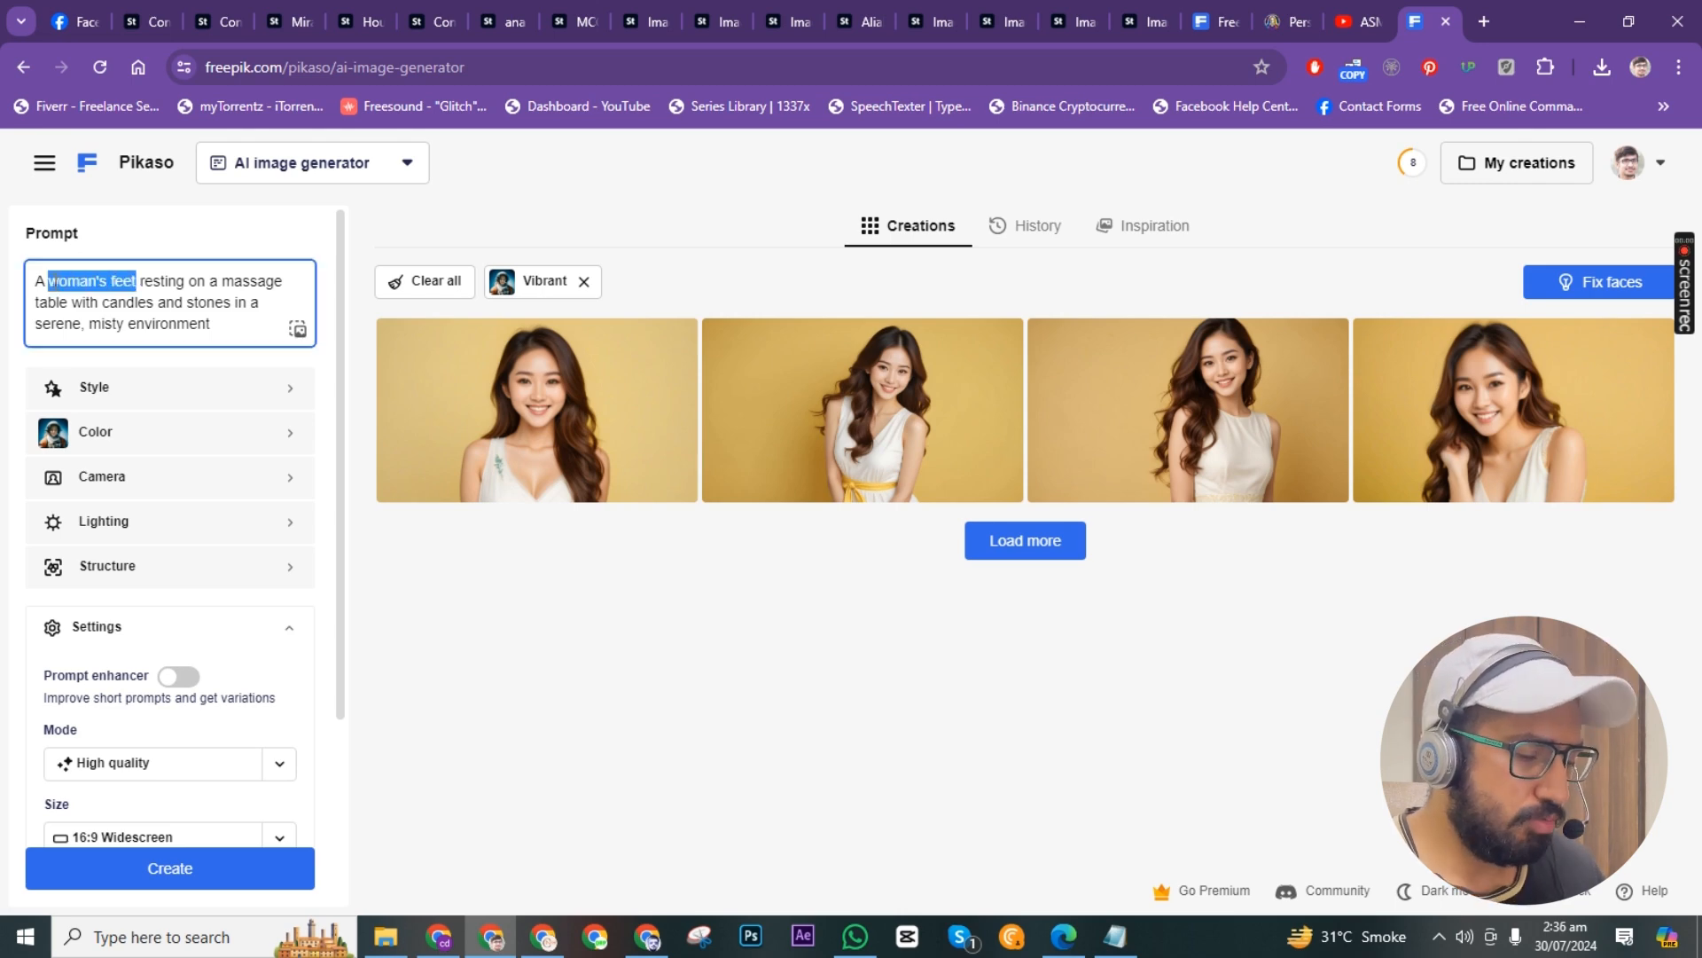
key(BackSpace)
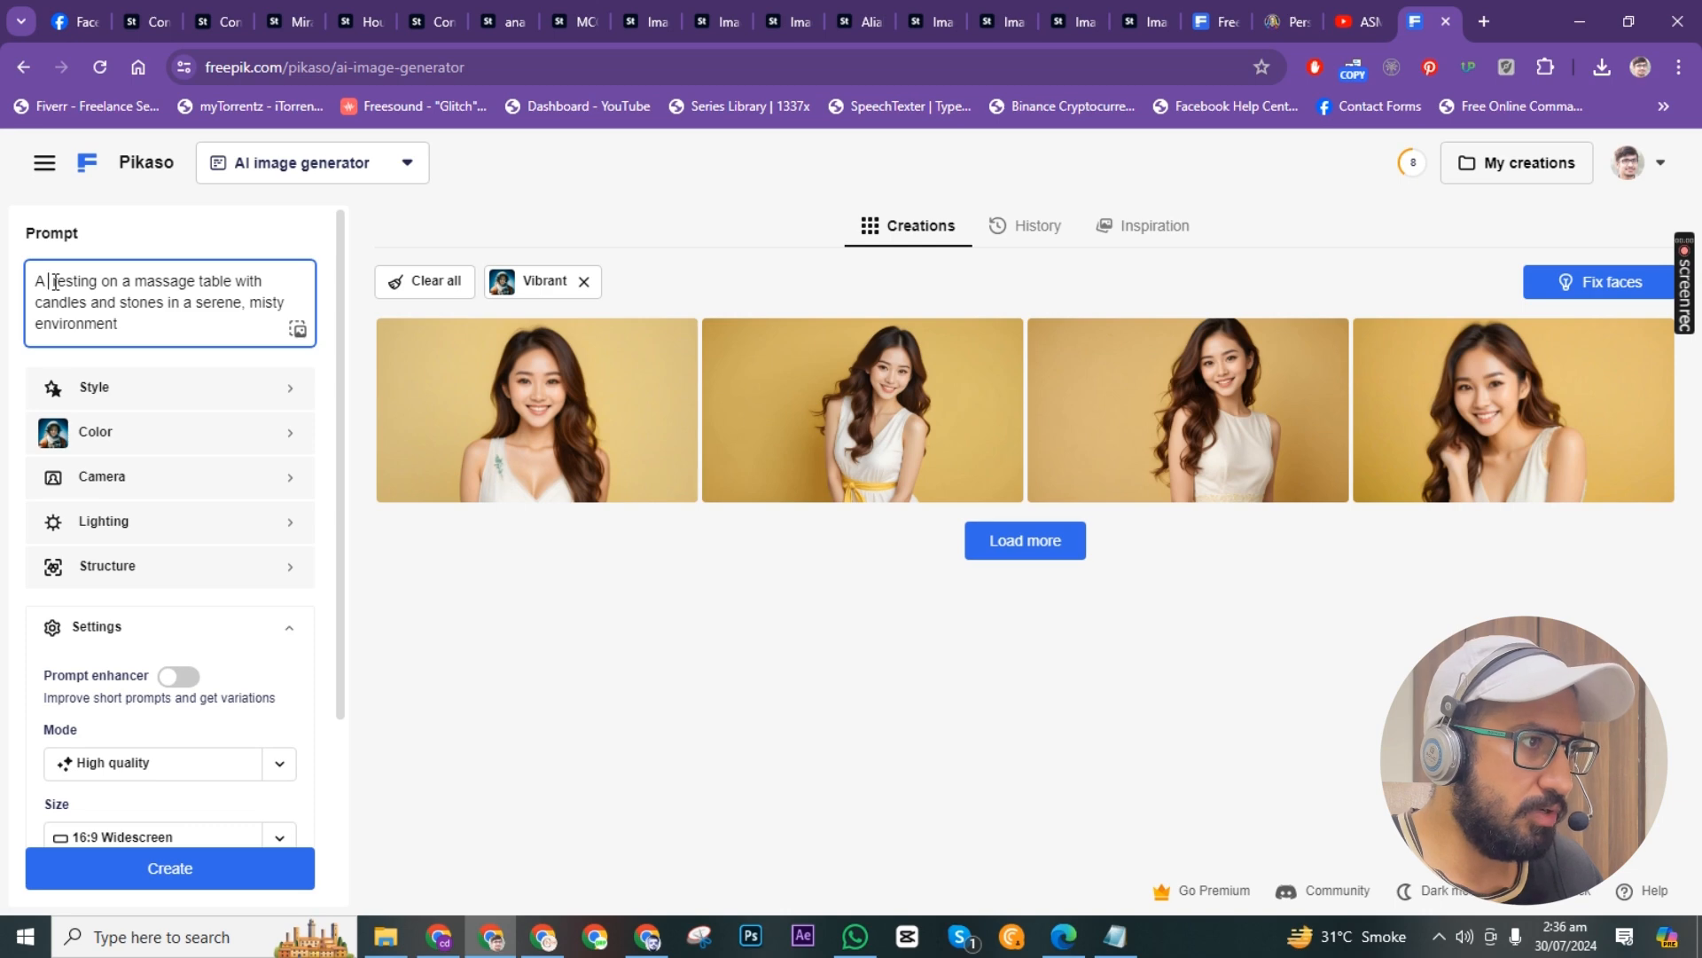
key(BackSpace)
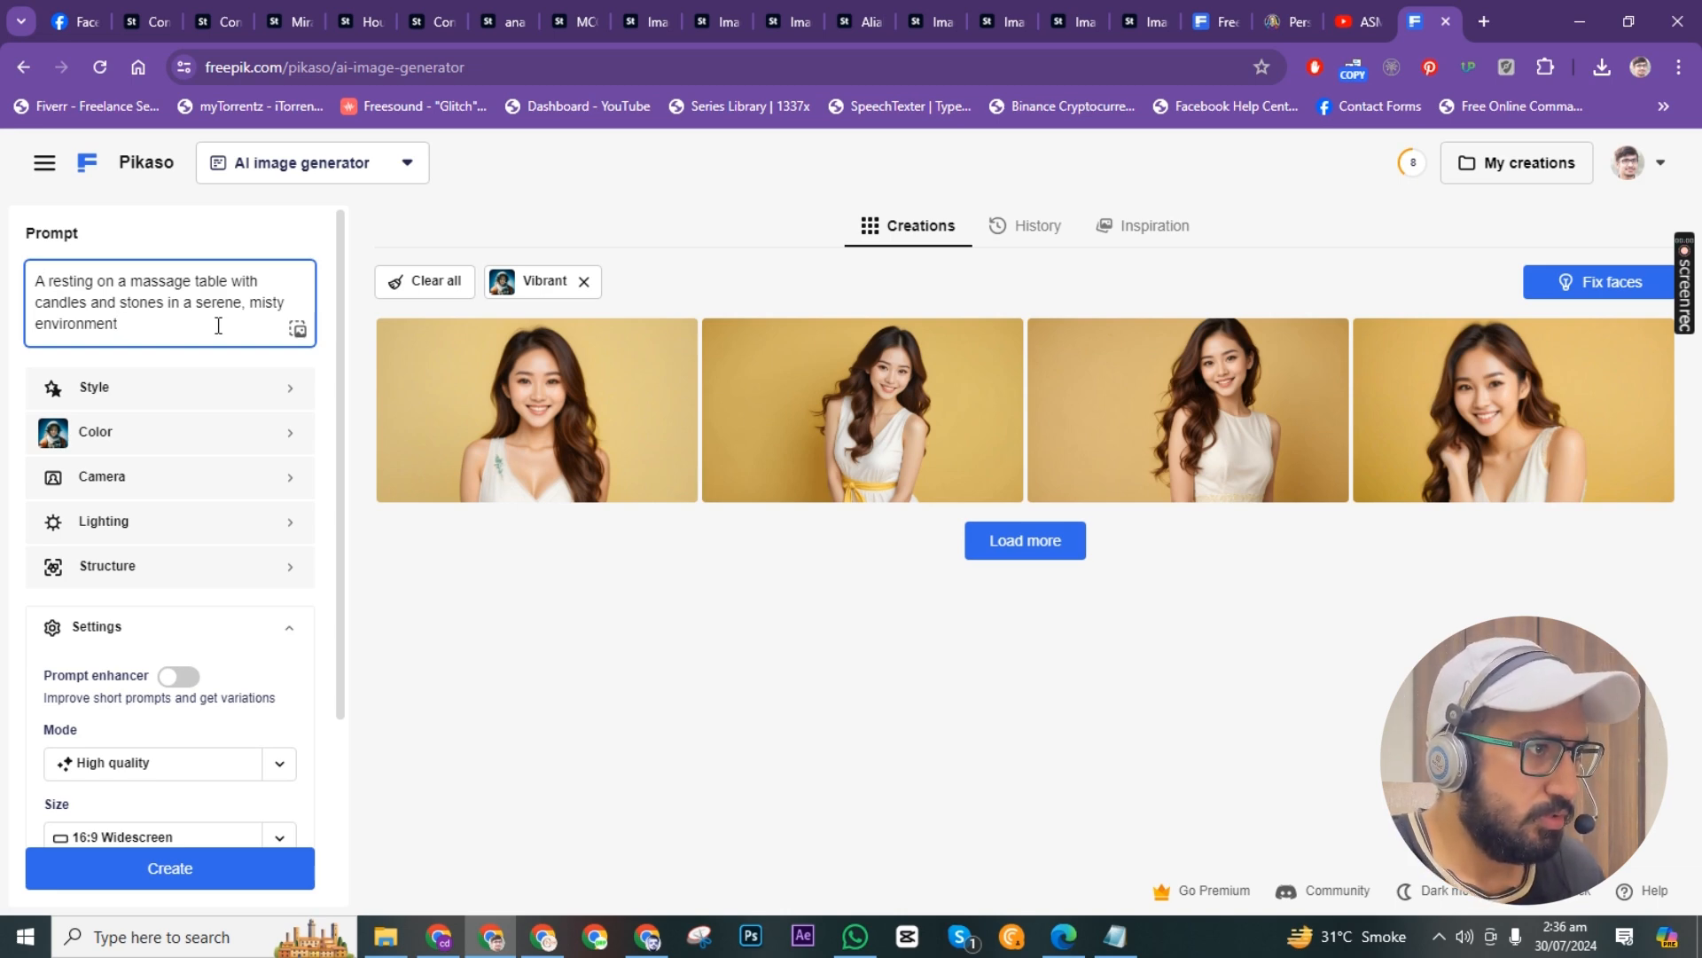
Add "for massage concept" at the end of the prompt and generate the images.
text(f)
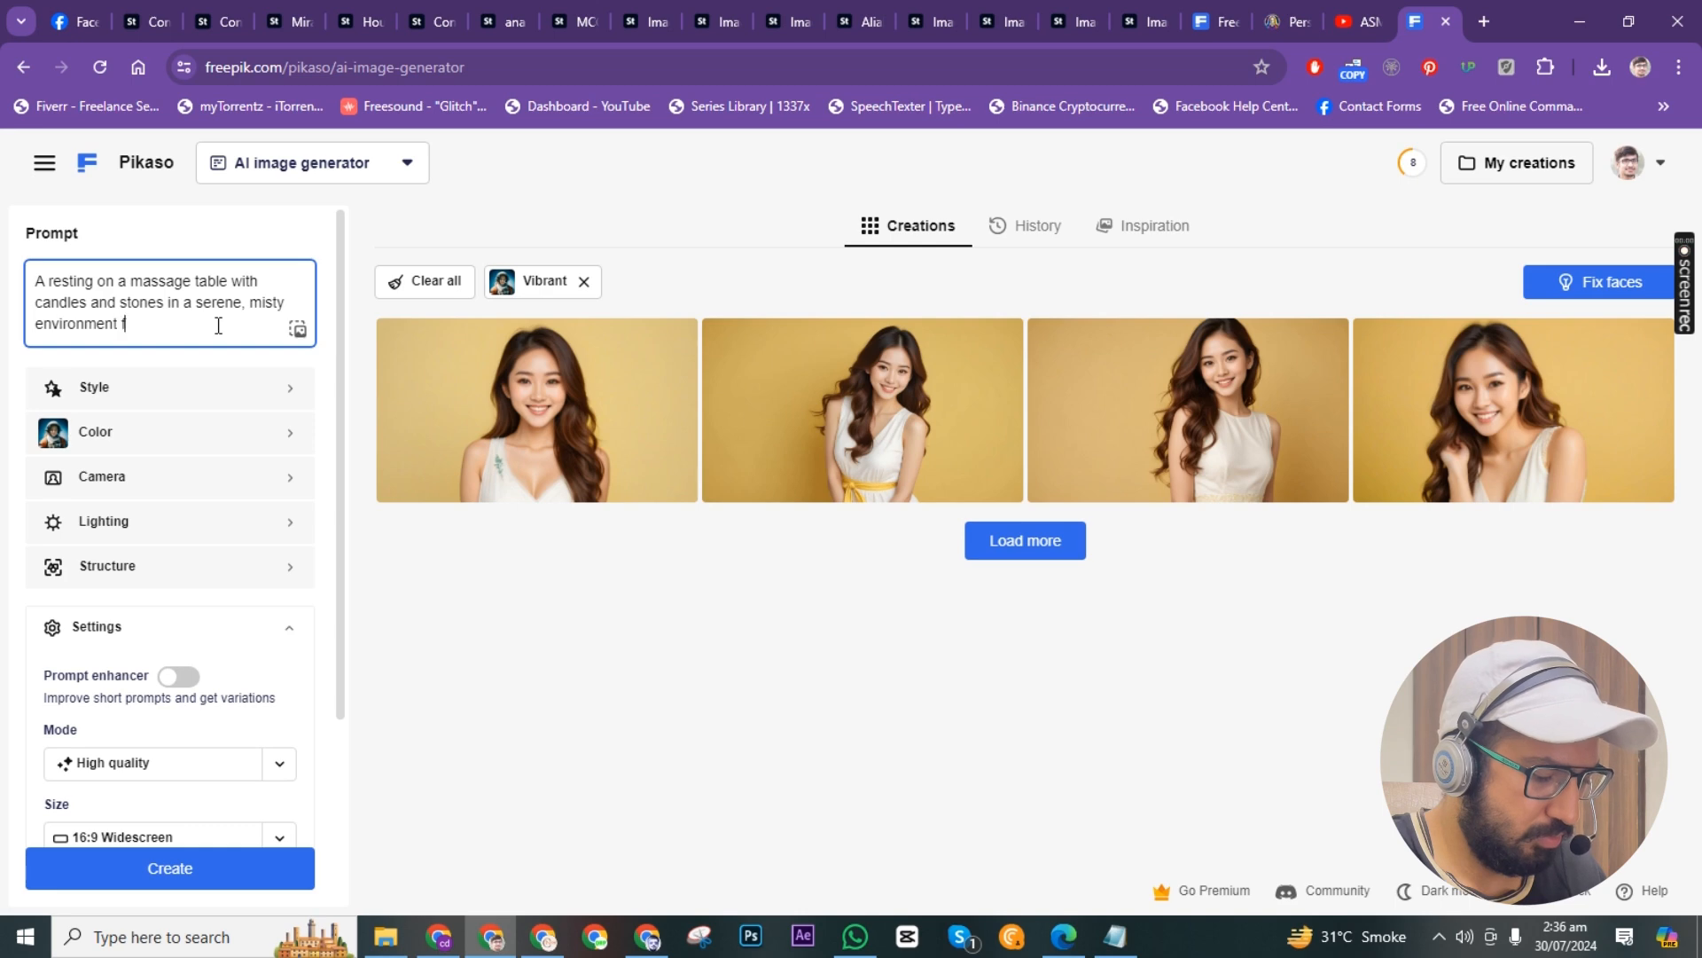
text(or mas)
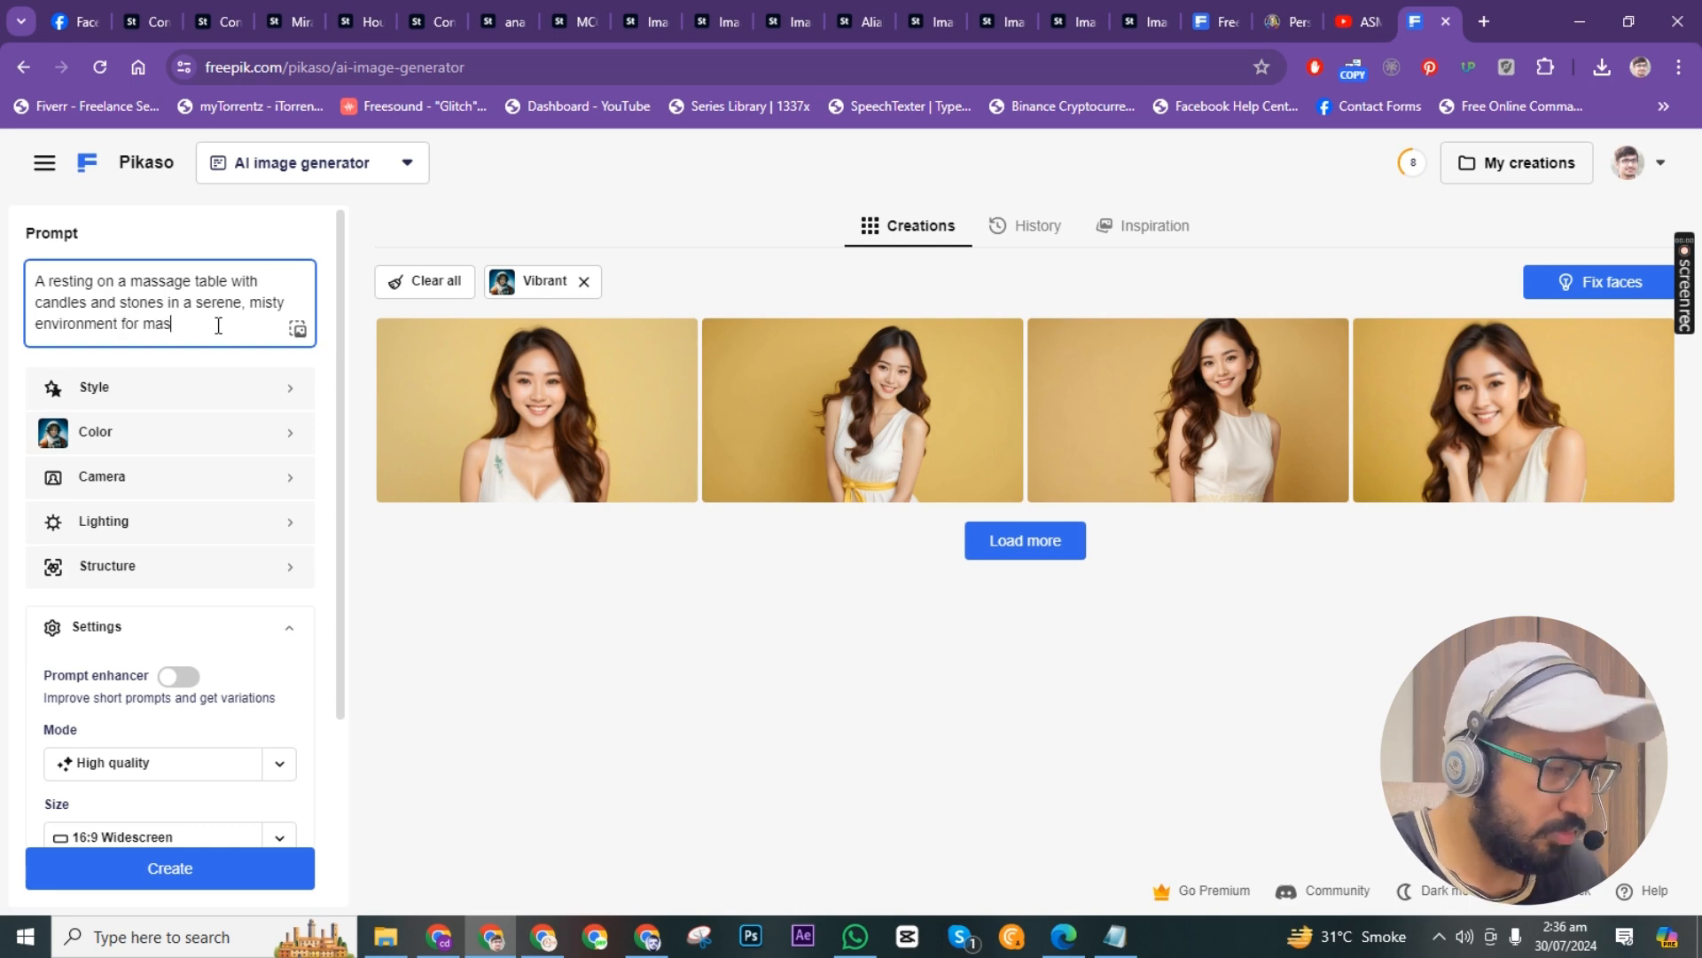
text(sag)
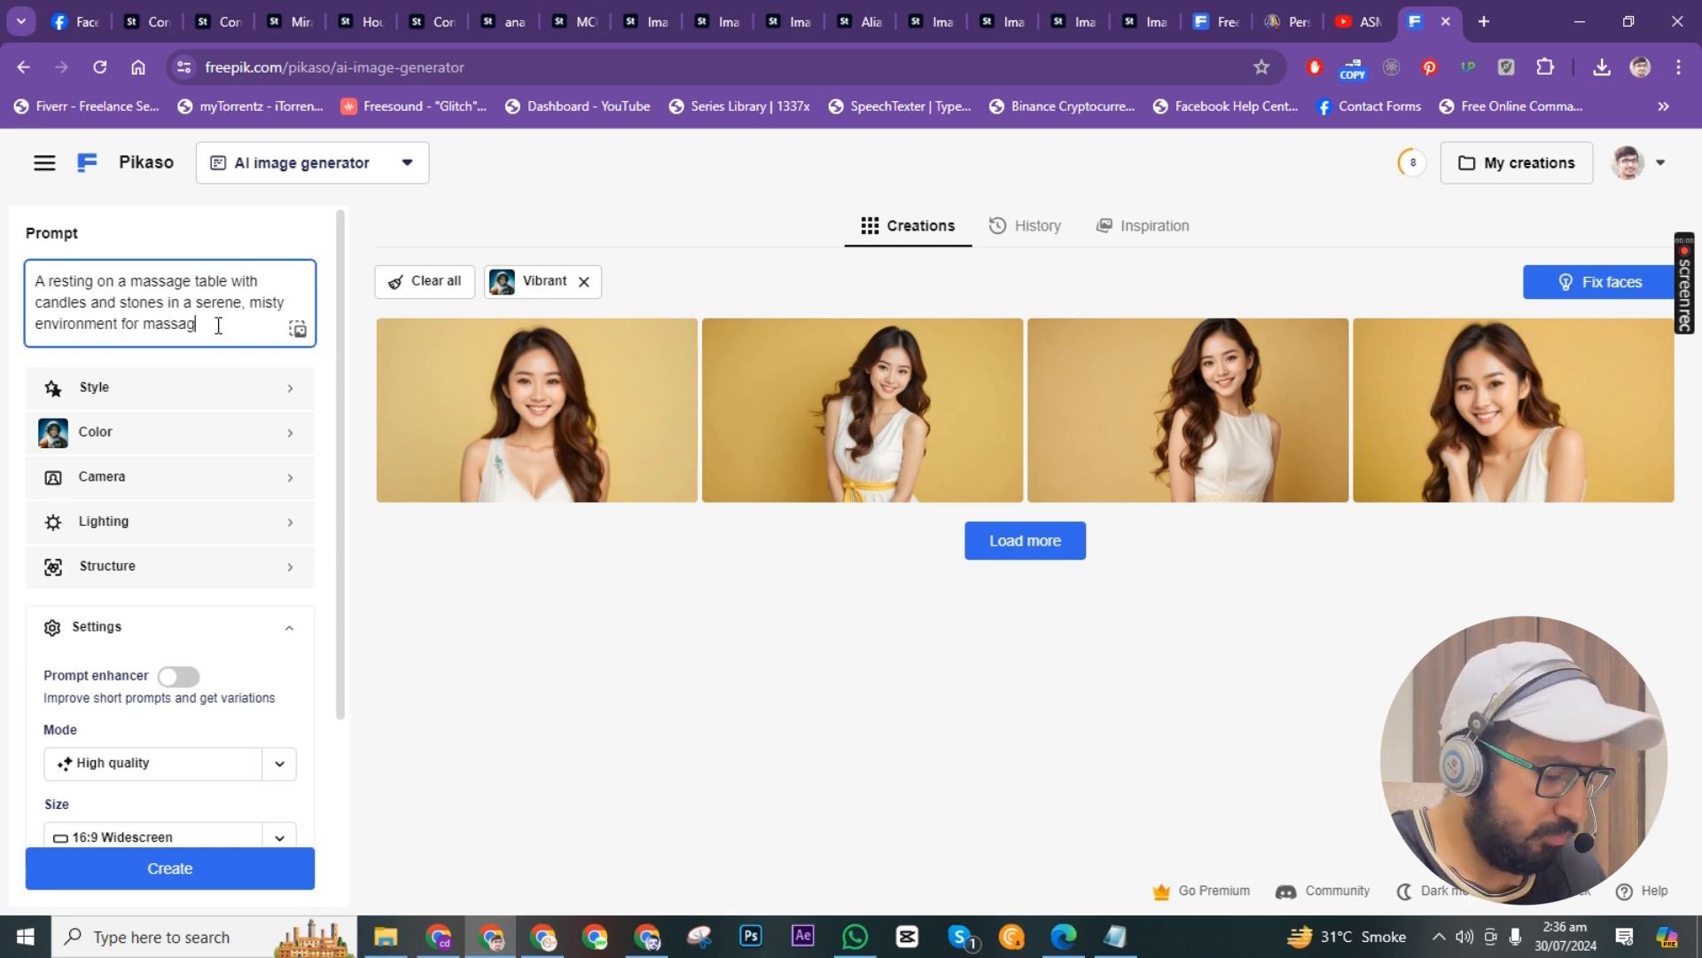
text(e concep)
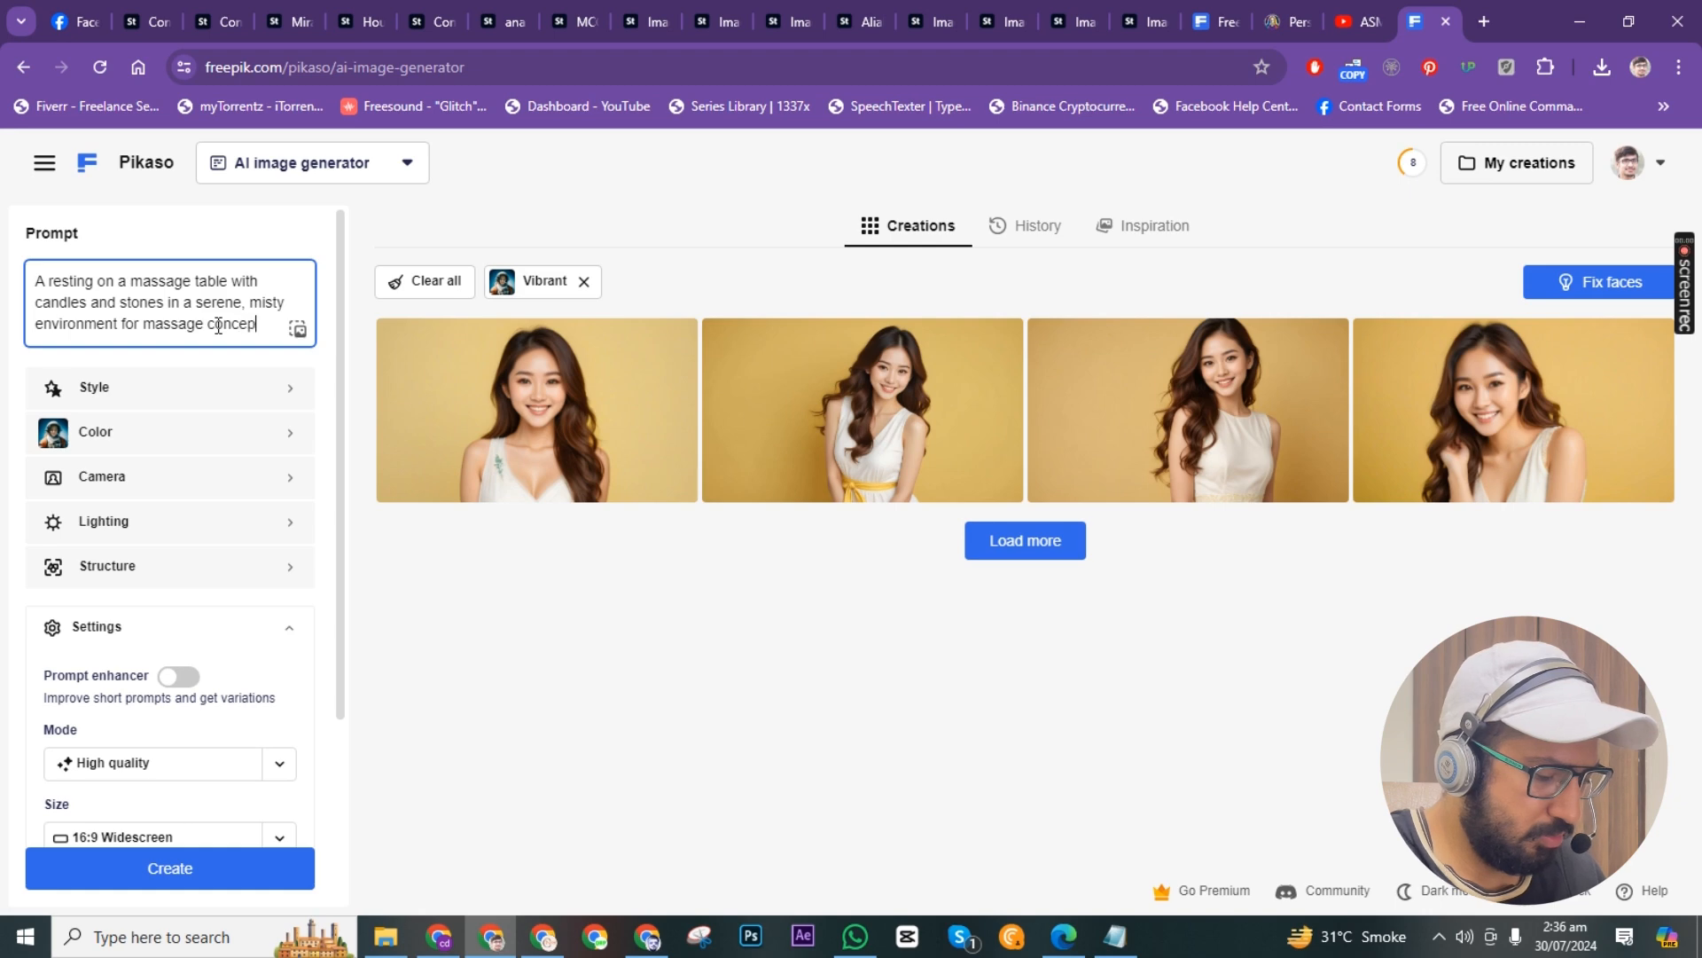
text(t)
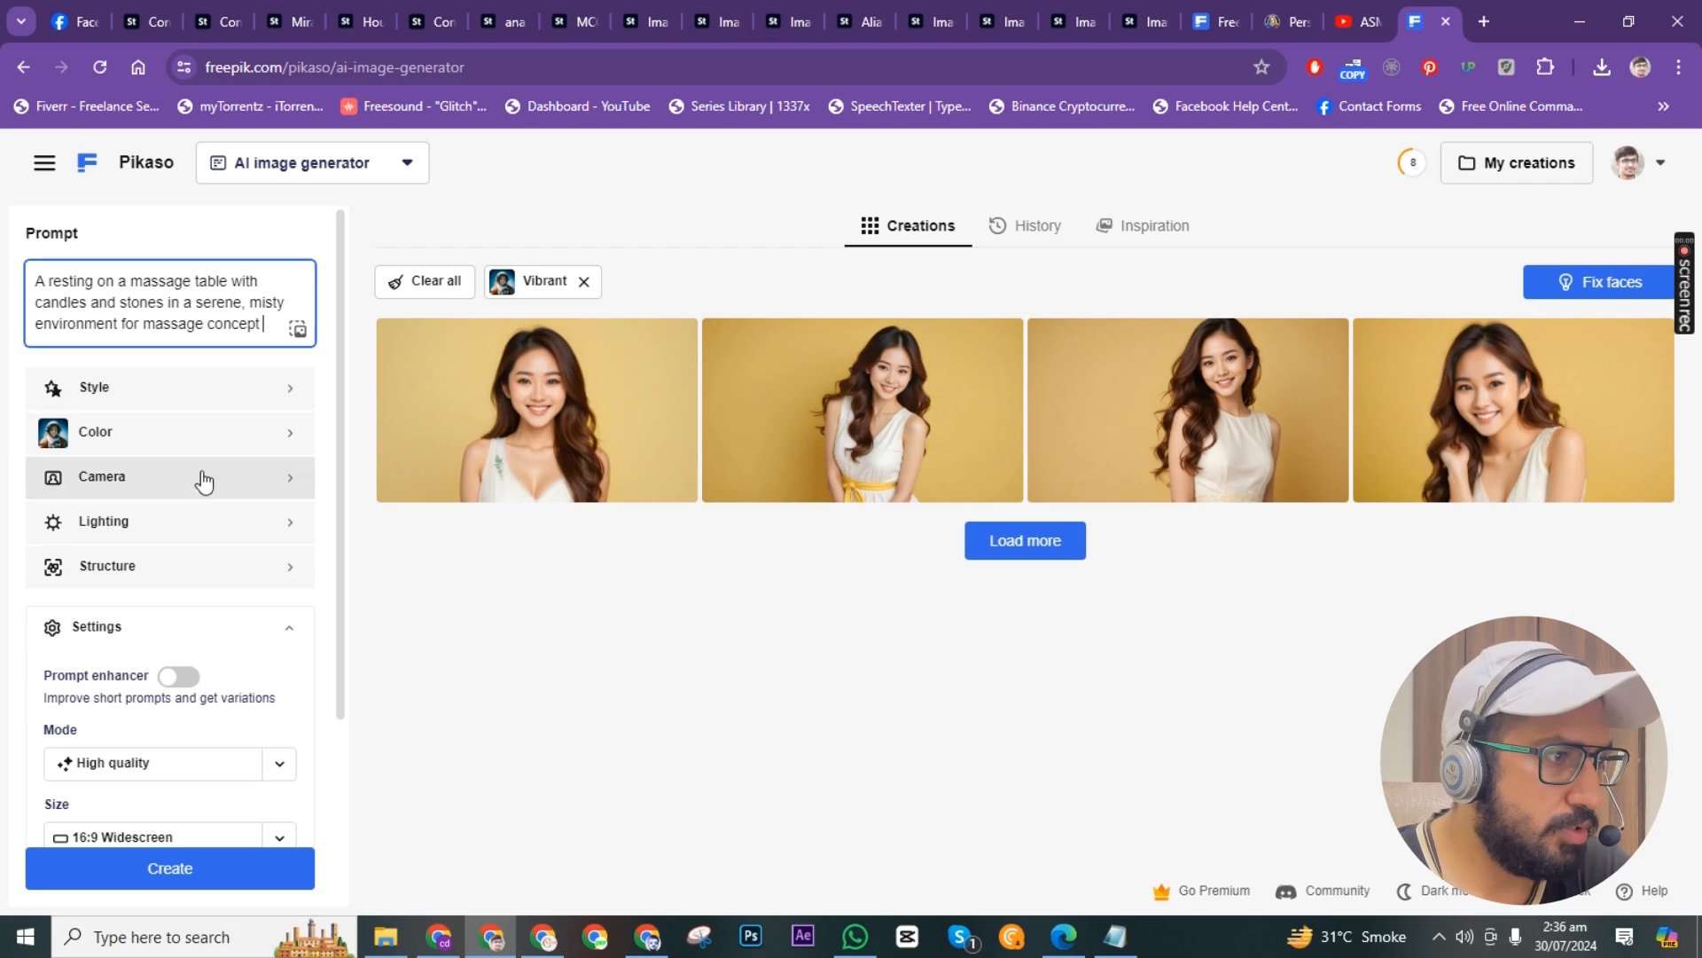
click(241, 869)
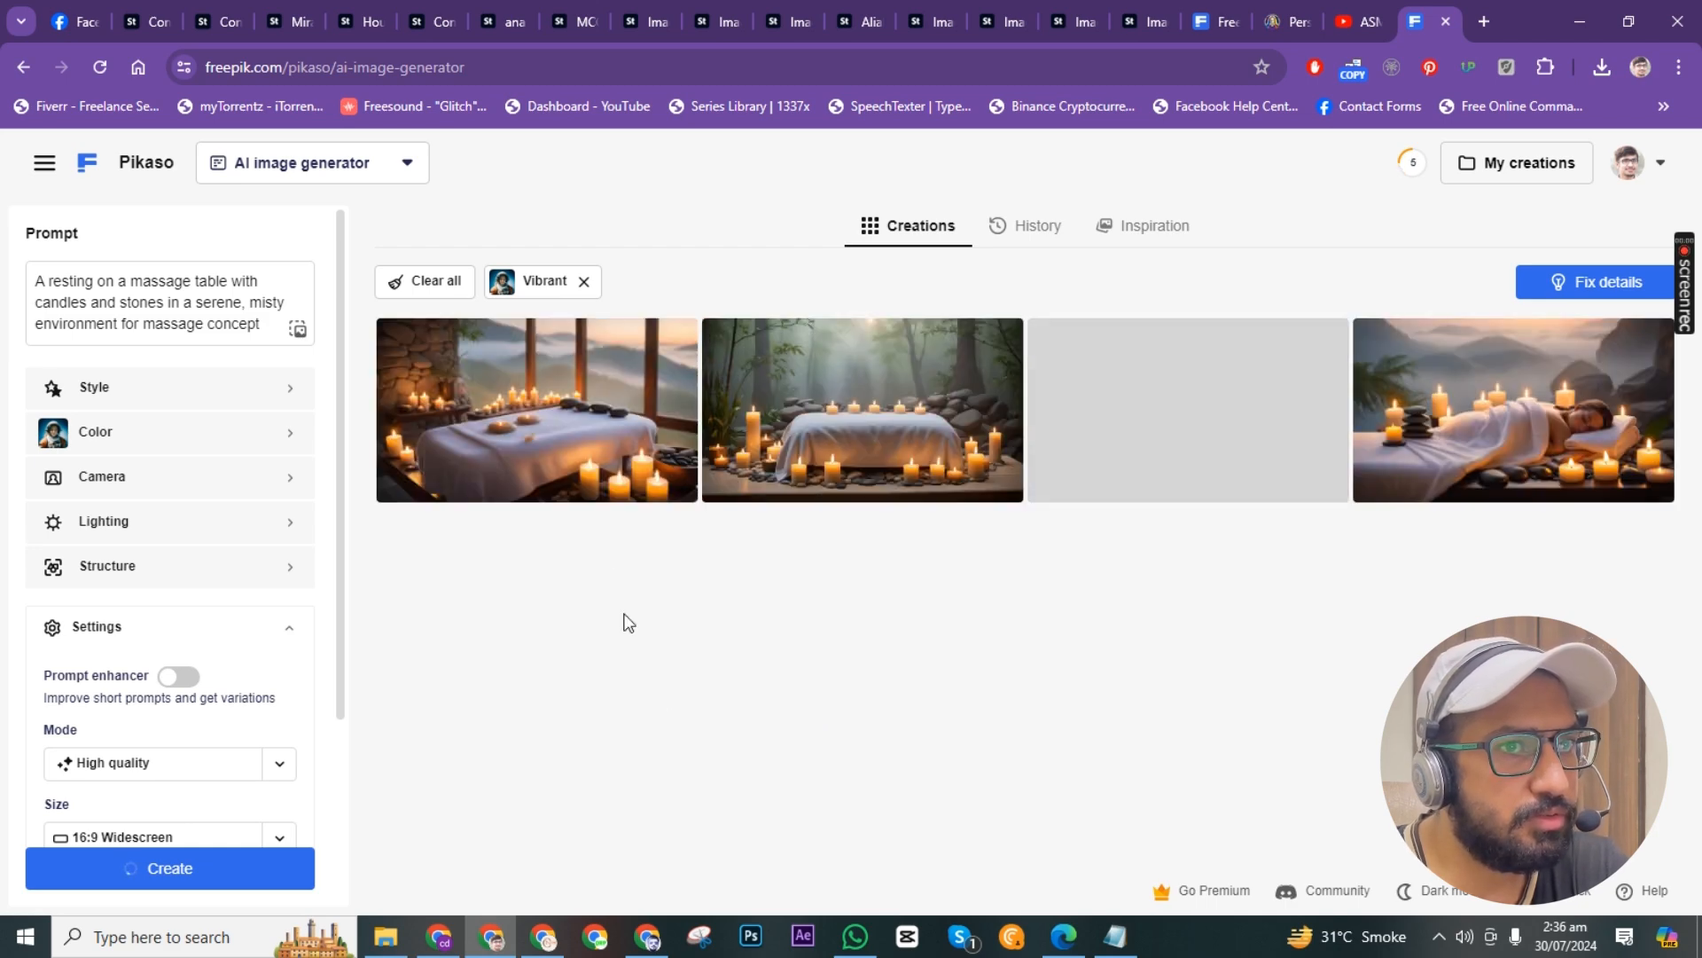
Review the four generated massage table images at full size, then return to the generator.
click(541, 431)
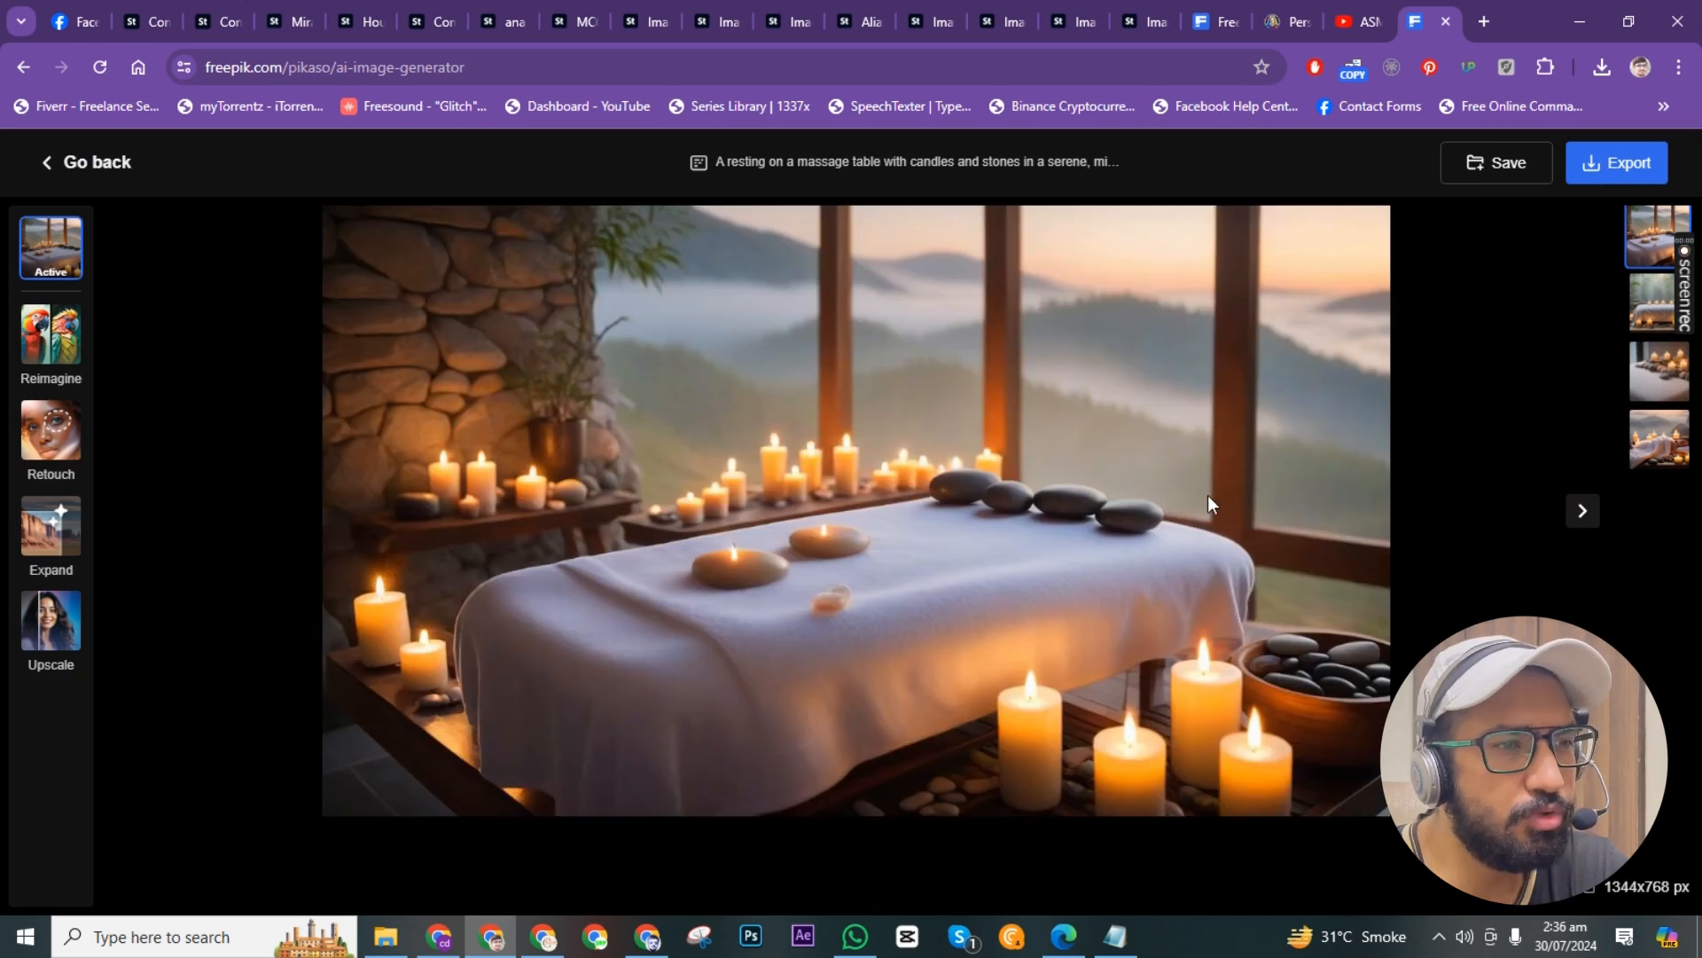
click(1649, 318)
click(1649, 382)
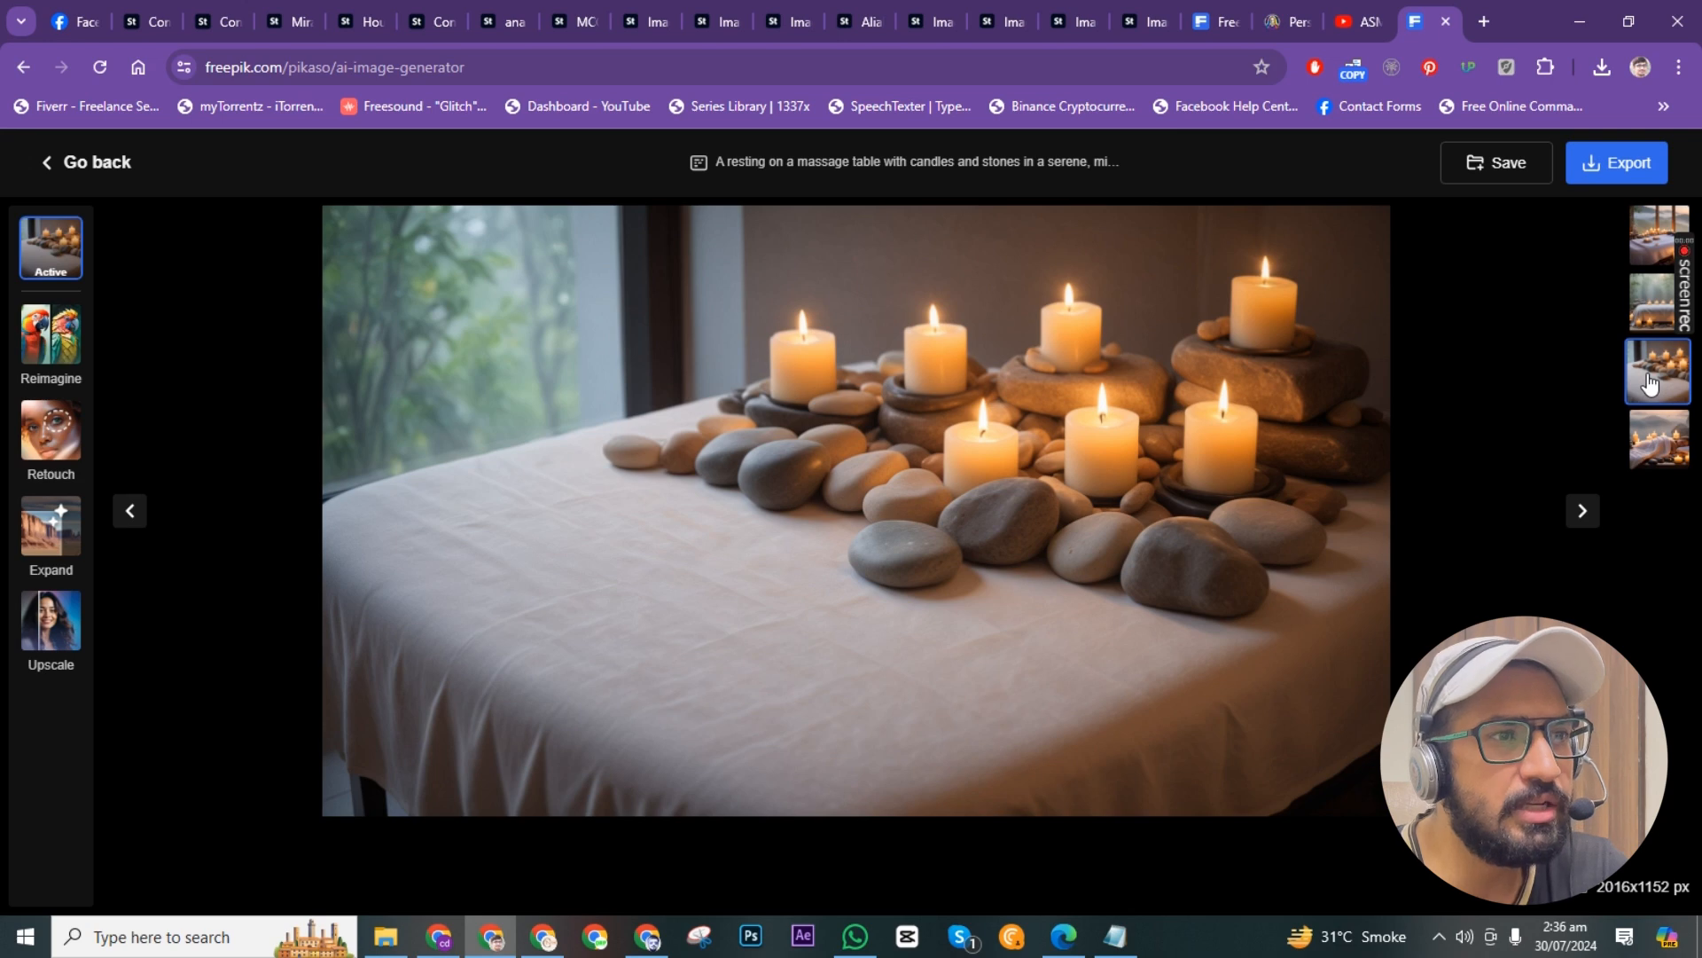
click(1660, 436)
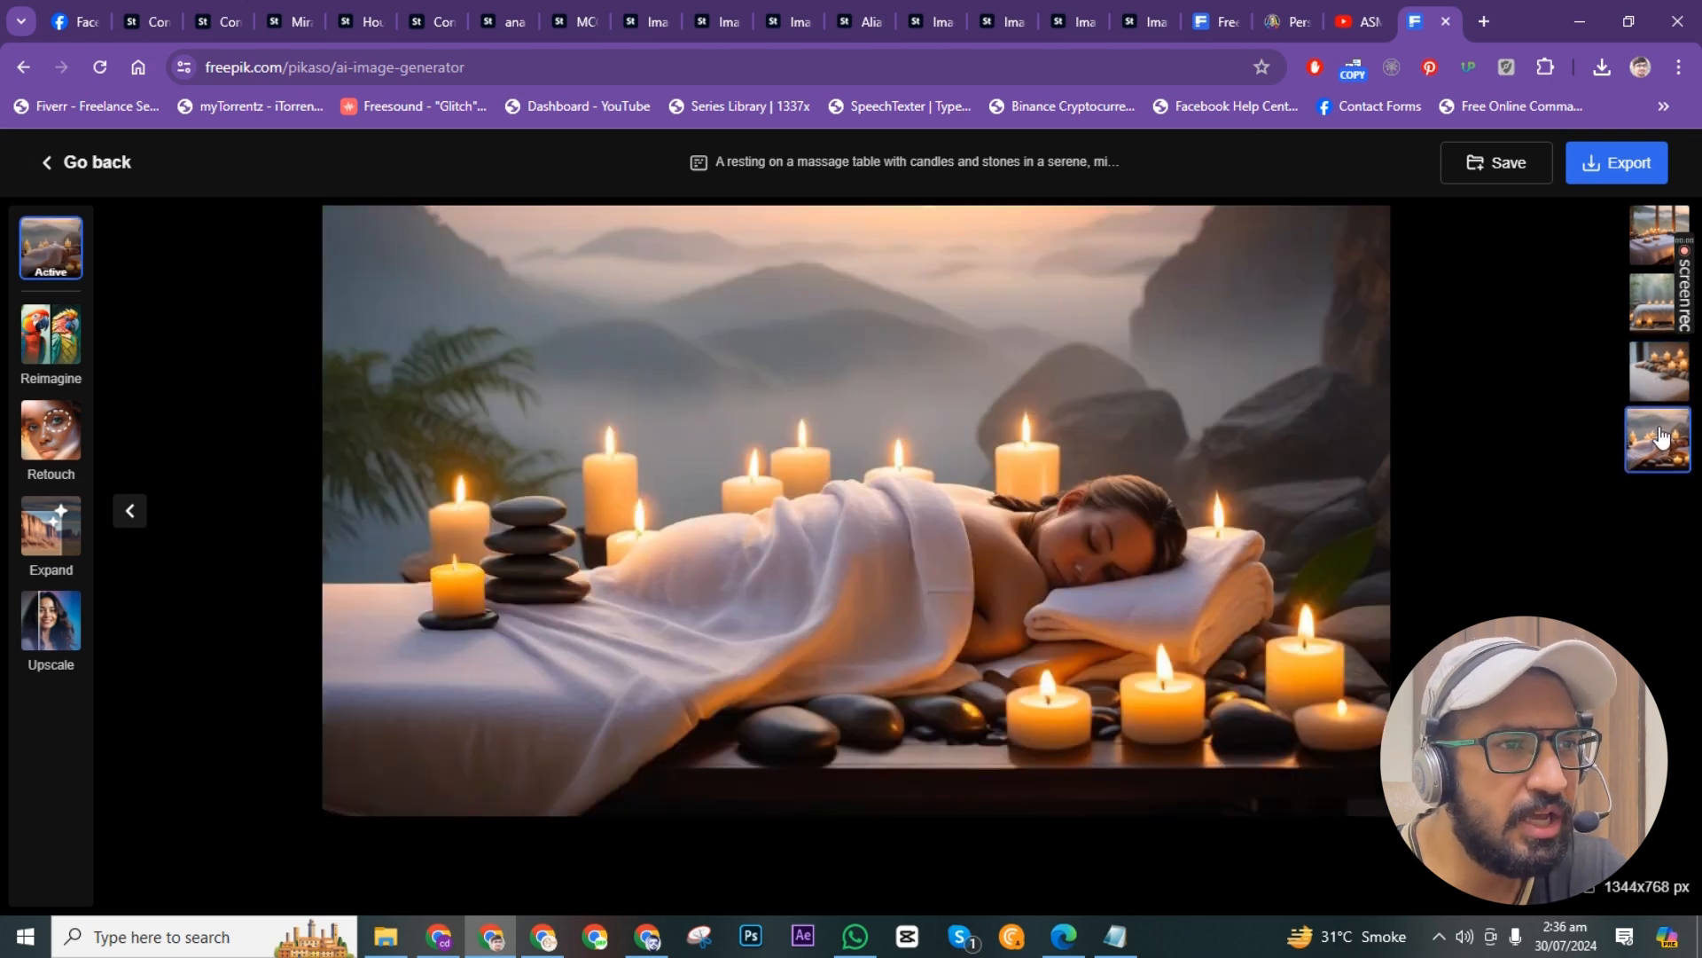
click(1656, 386)
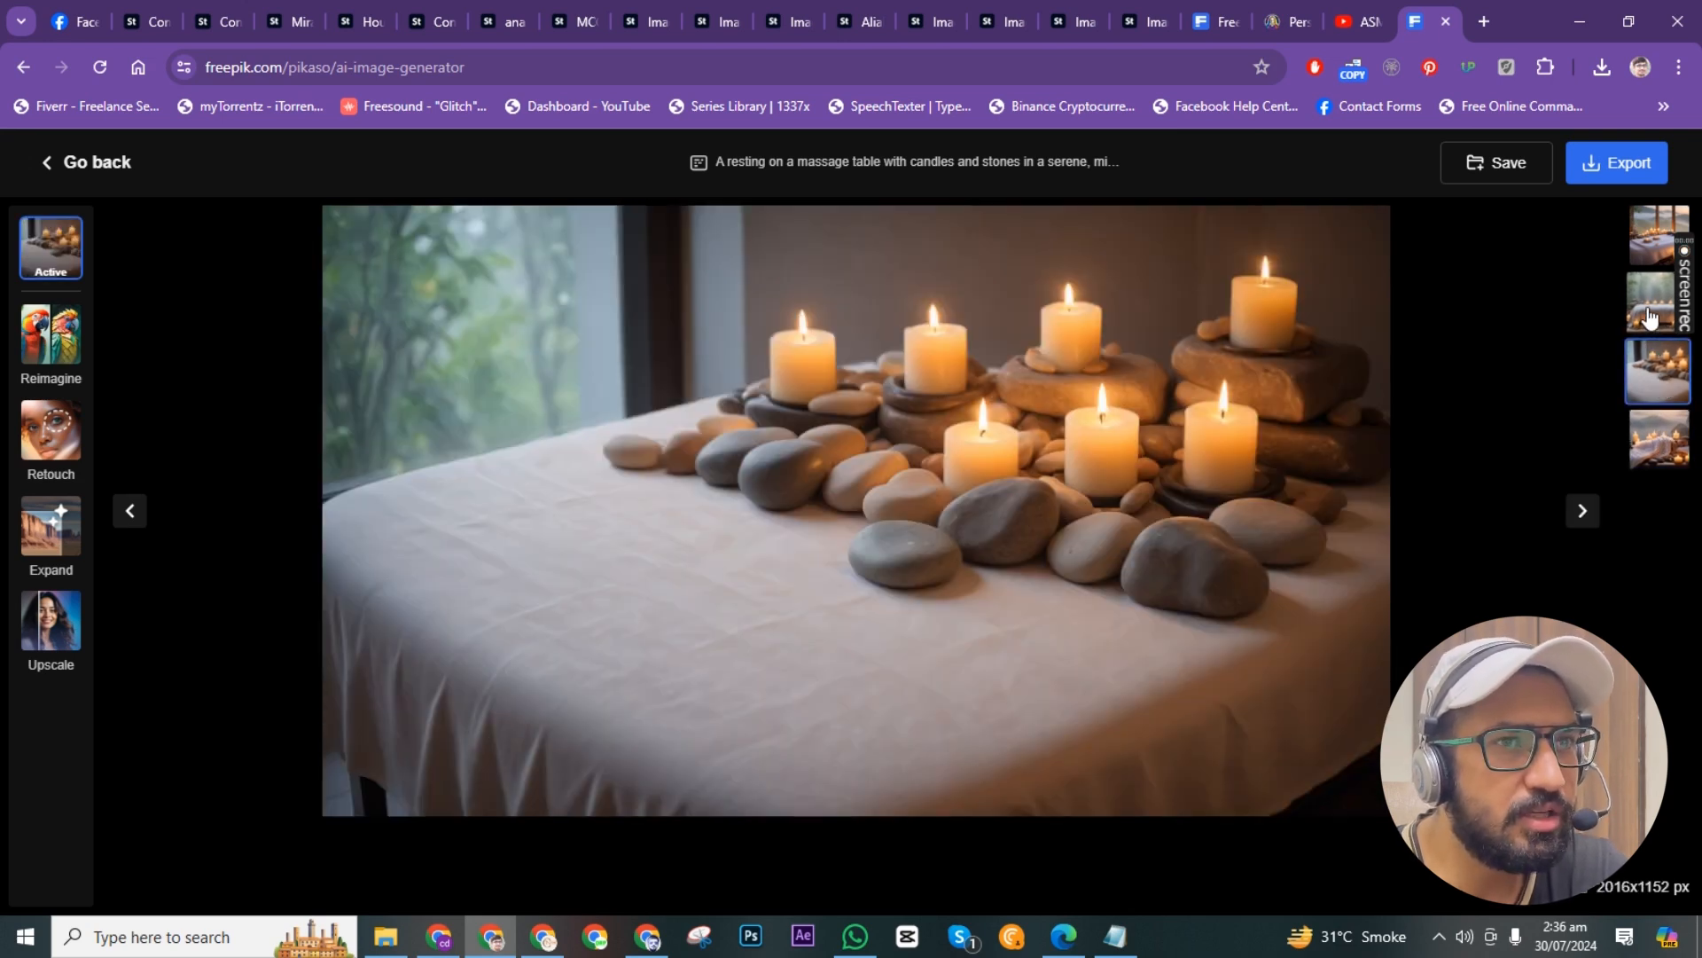
click(1649, 317)
click(1655, 238)
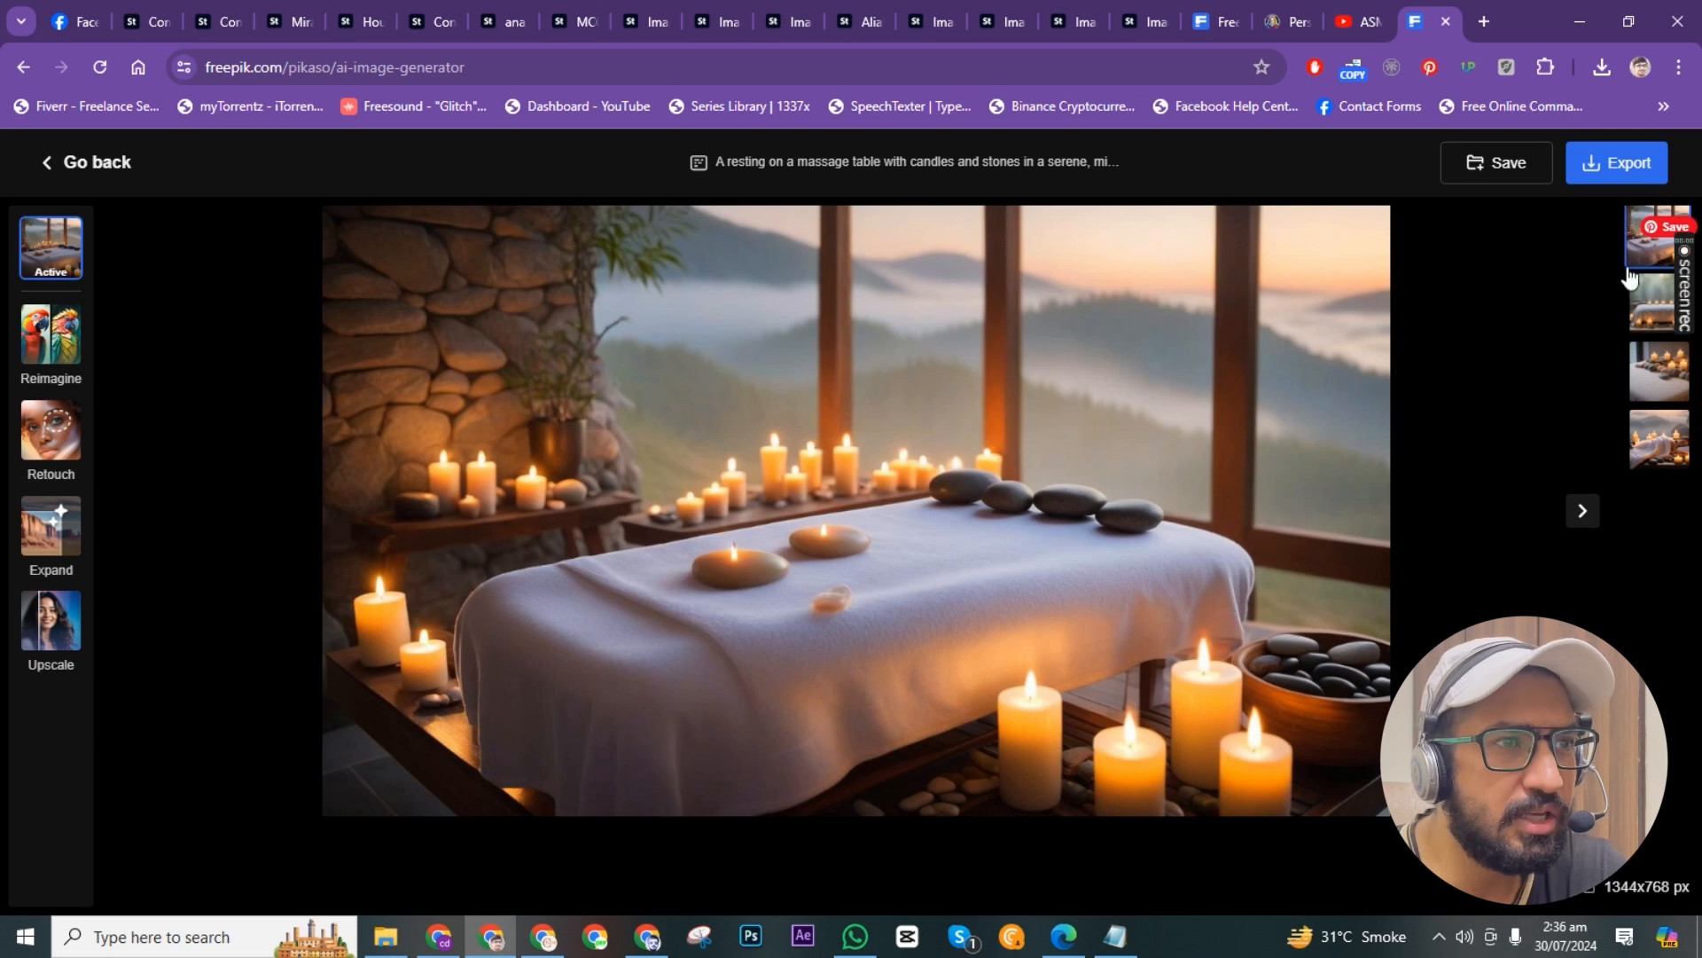
click(104, 167)
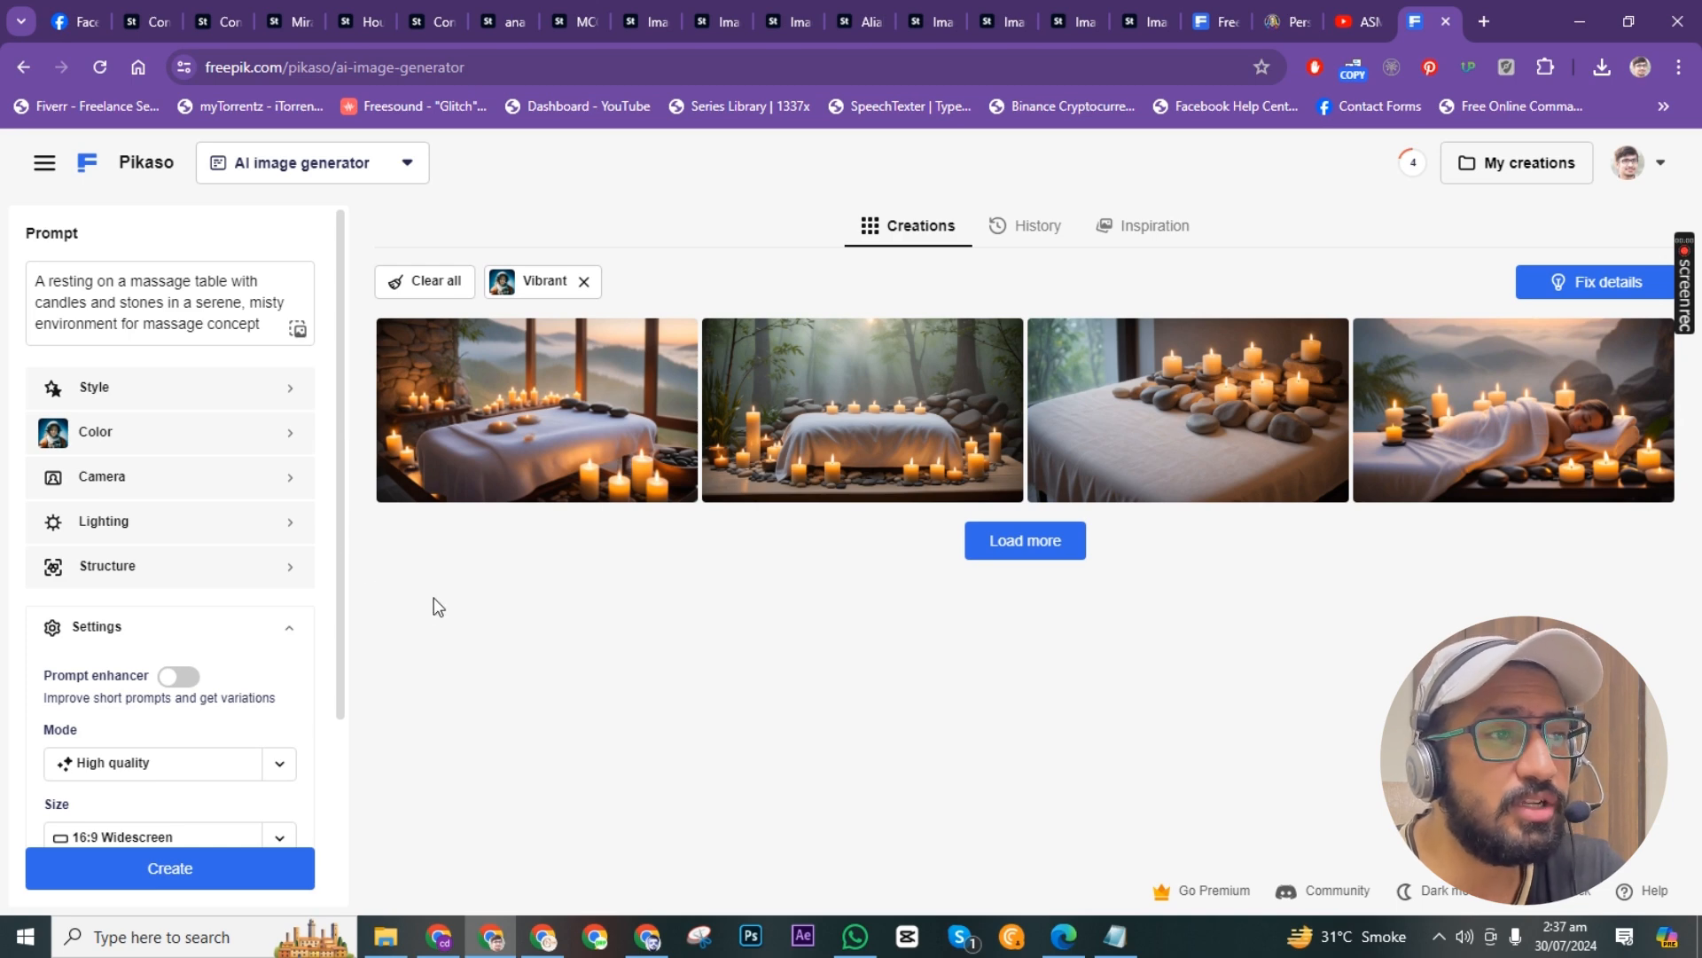
Open the generation history and browse the earlier prompts and their images.
click(1033, 227)
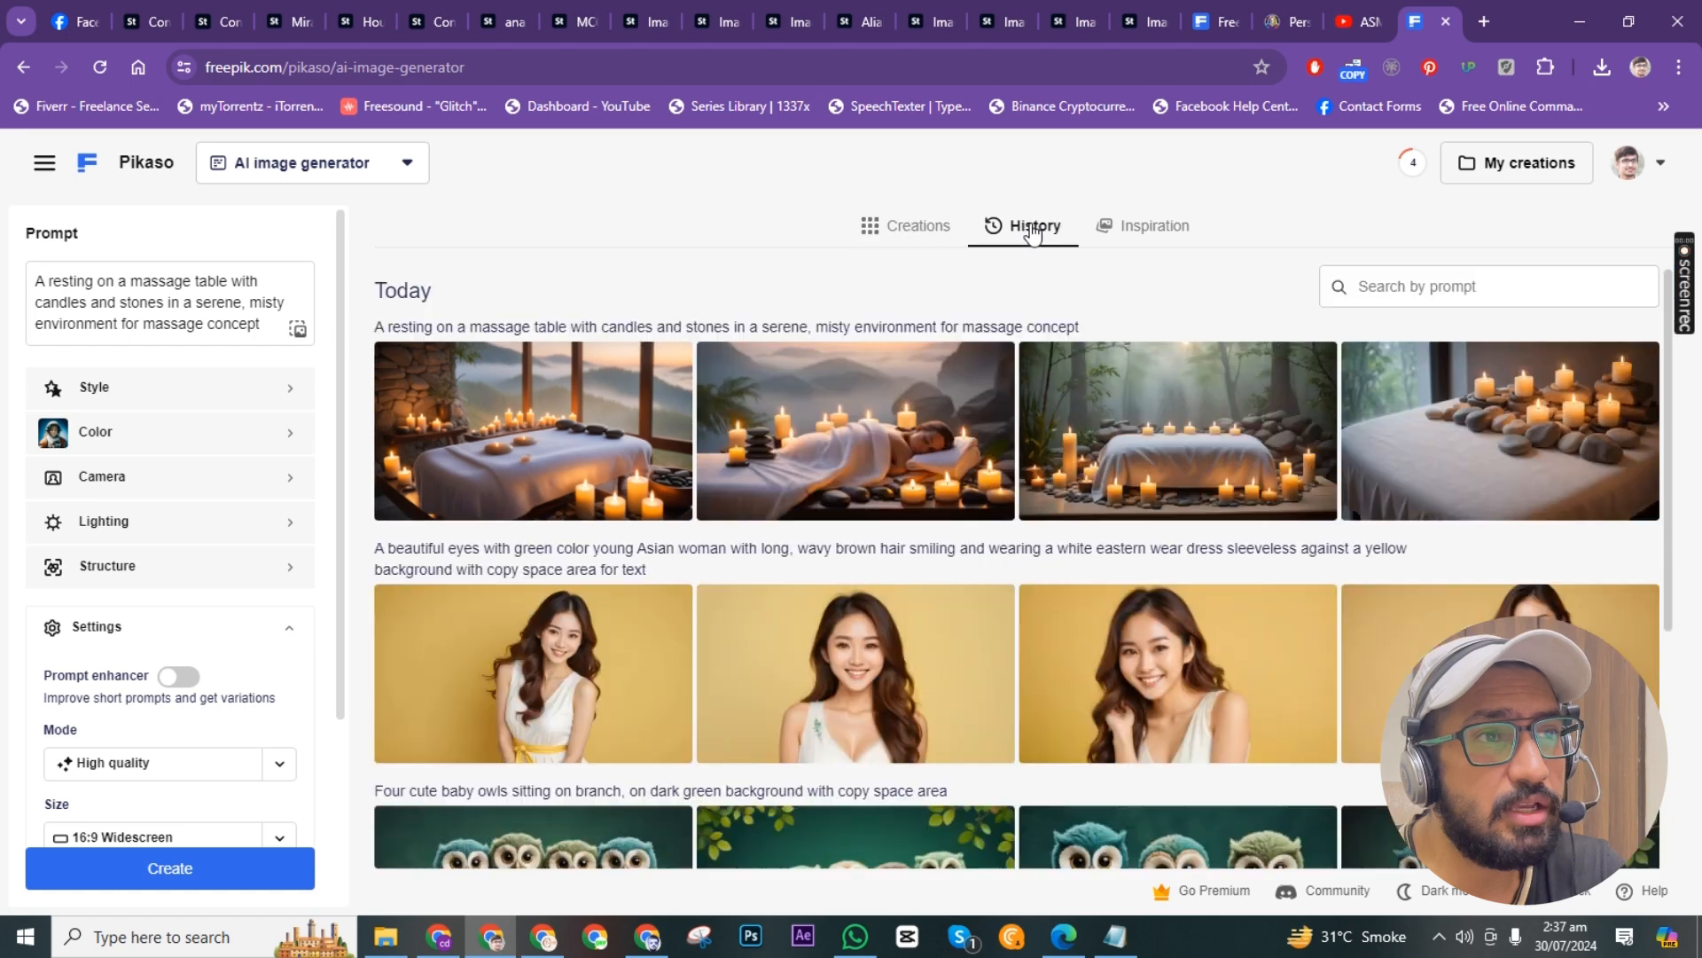
scroll(955, 615, down, 3)
scroll(954, 614, down, 3)
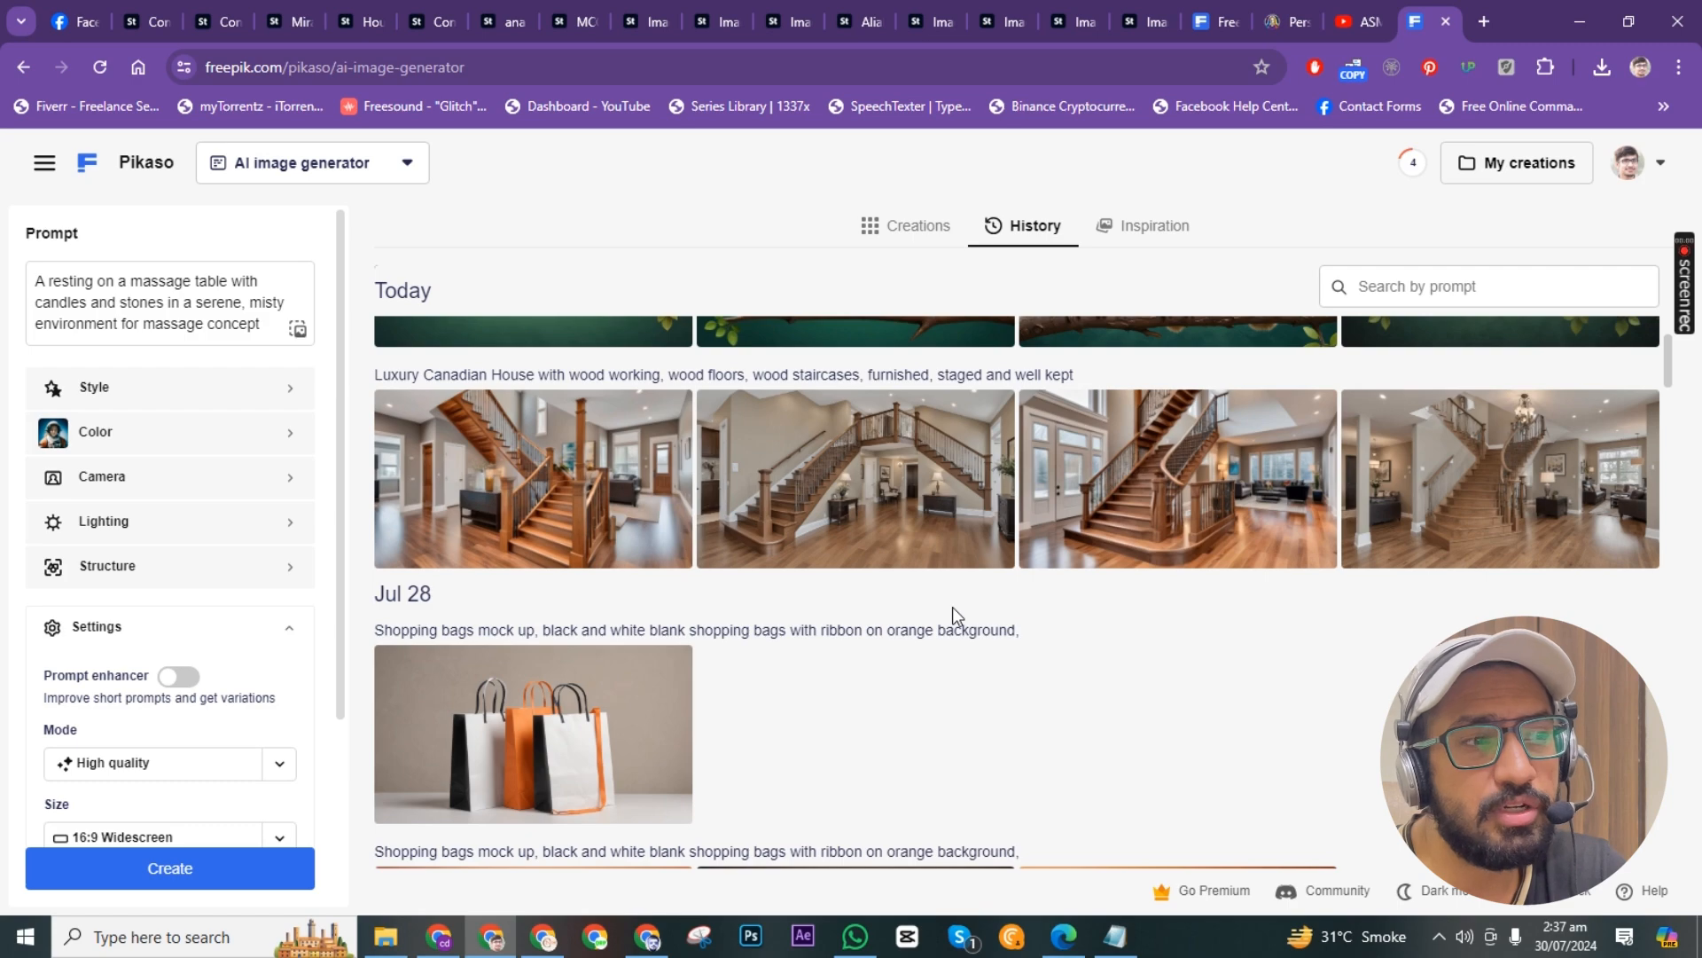
scroll(952, 606, down, 9)
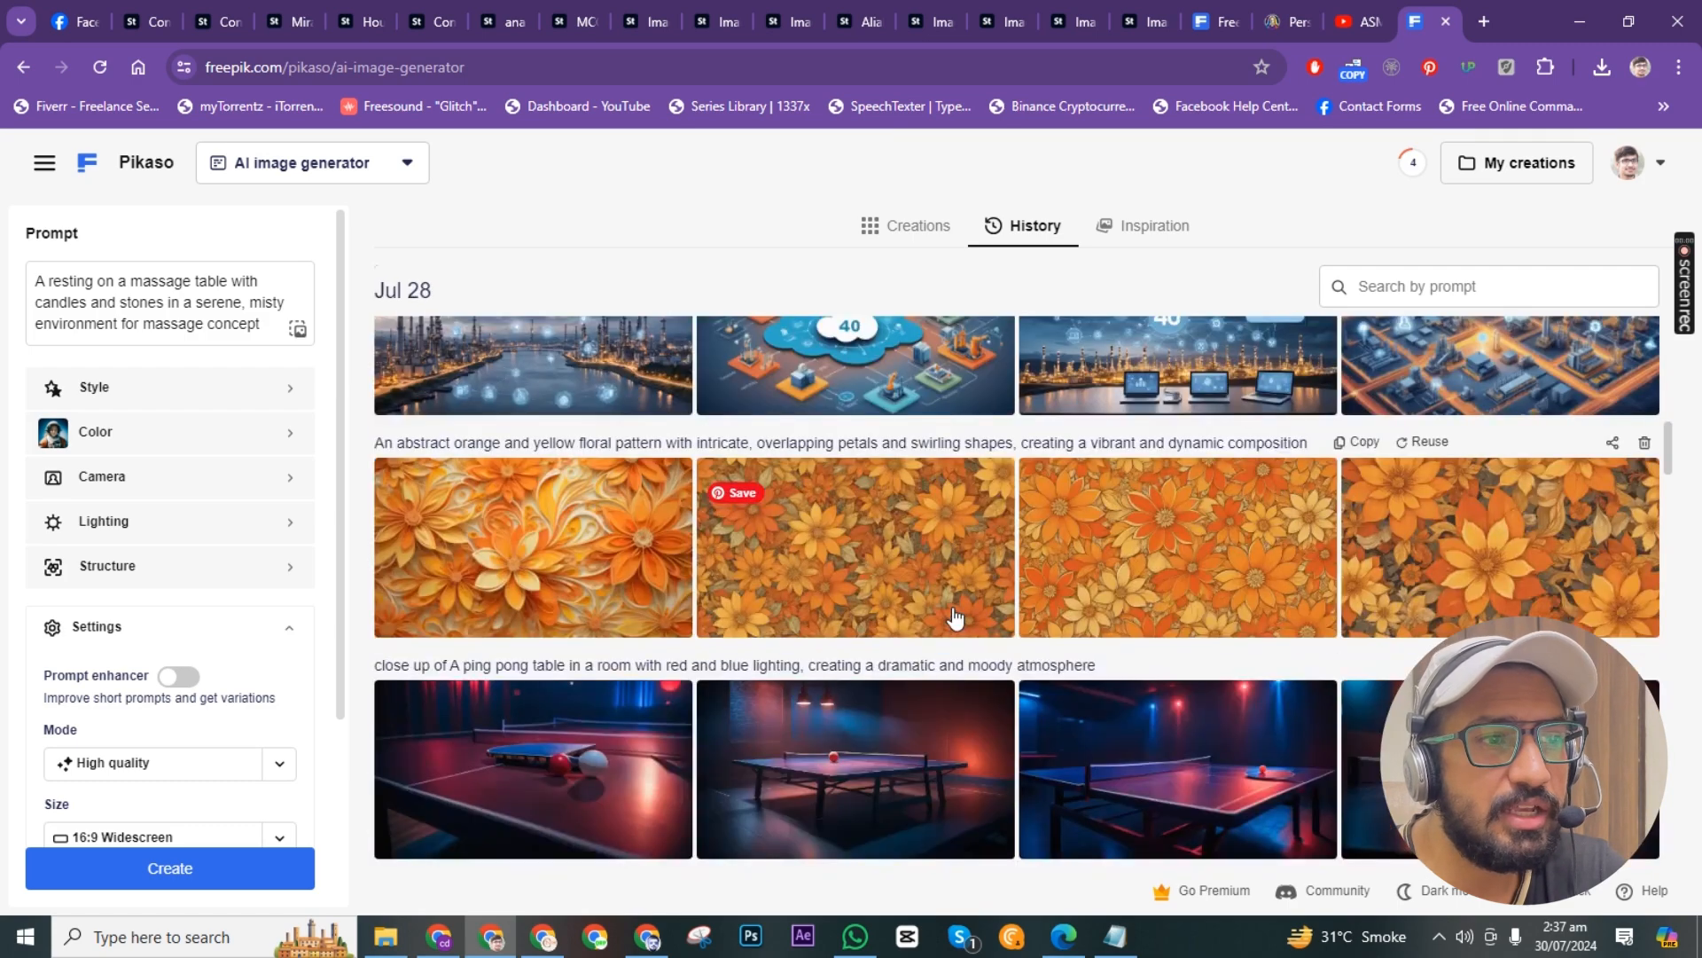
scroll(955, 618, up, 4)
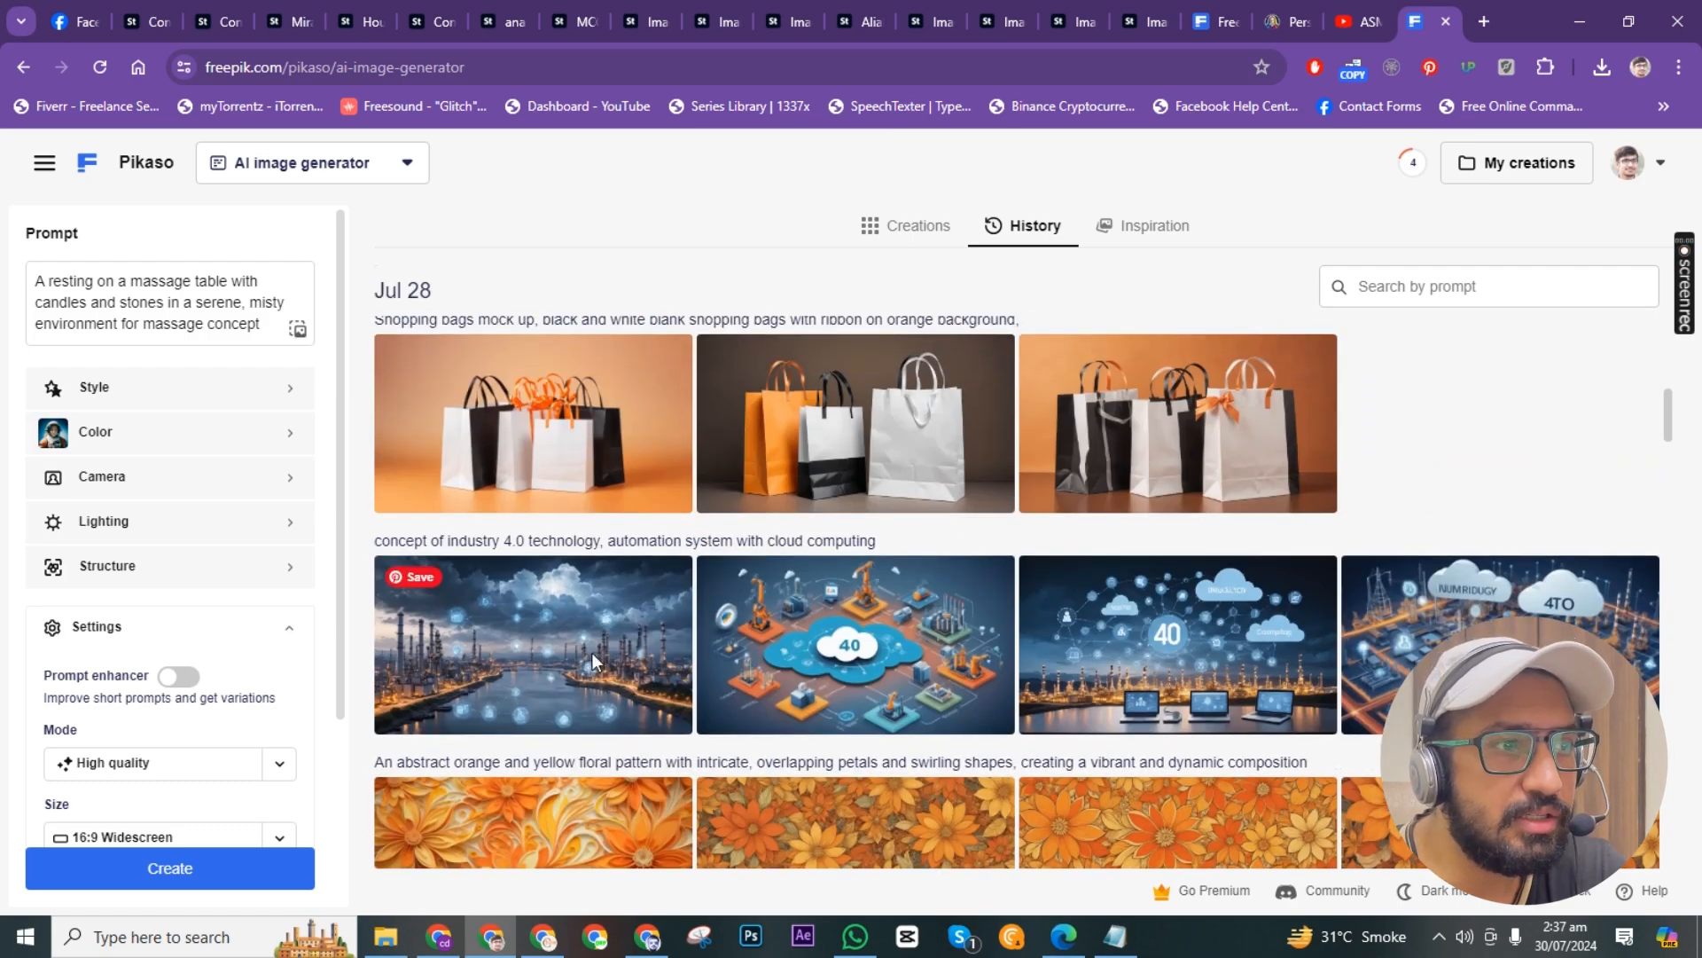
View the four industry 4.0 cloud computing images at full size, then return to the generation history.
click(592, 653)
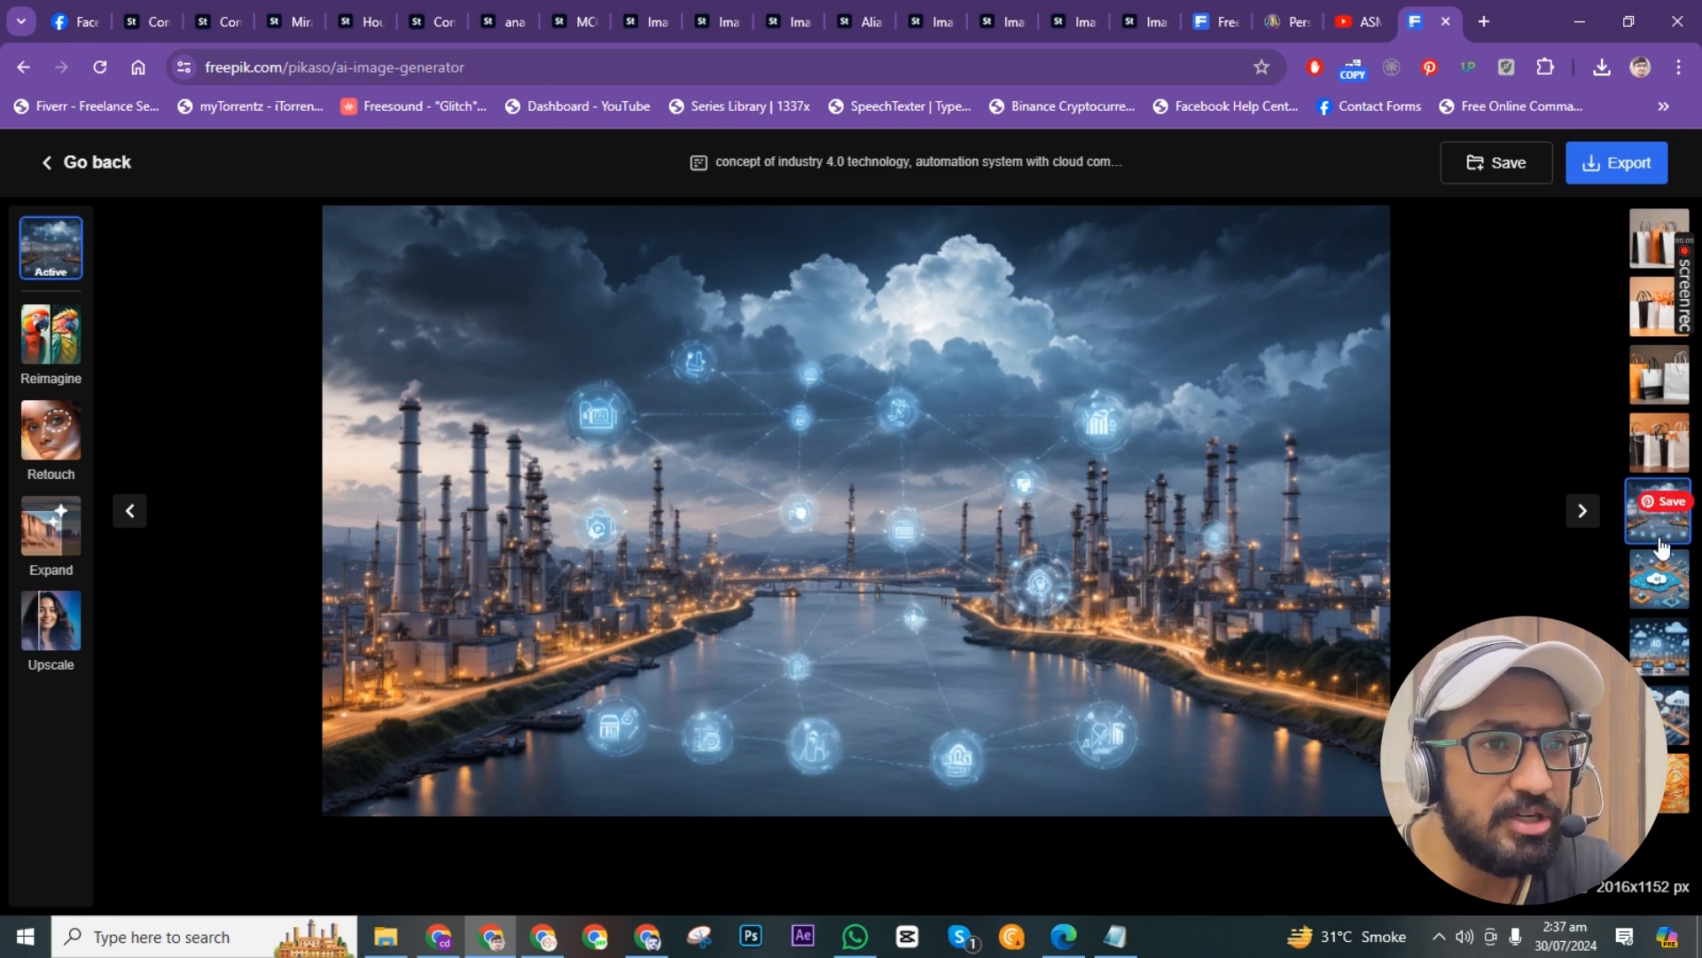
click(1646, 600)
click(1654, 591)
click(1654, 592)
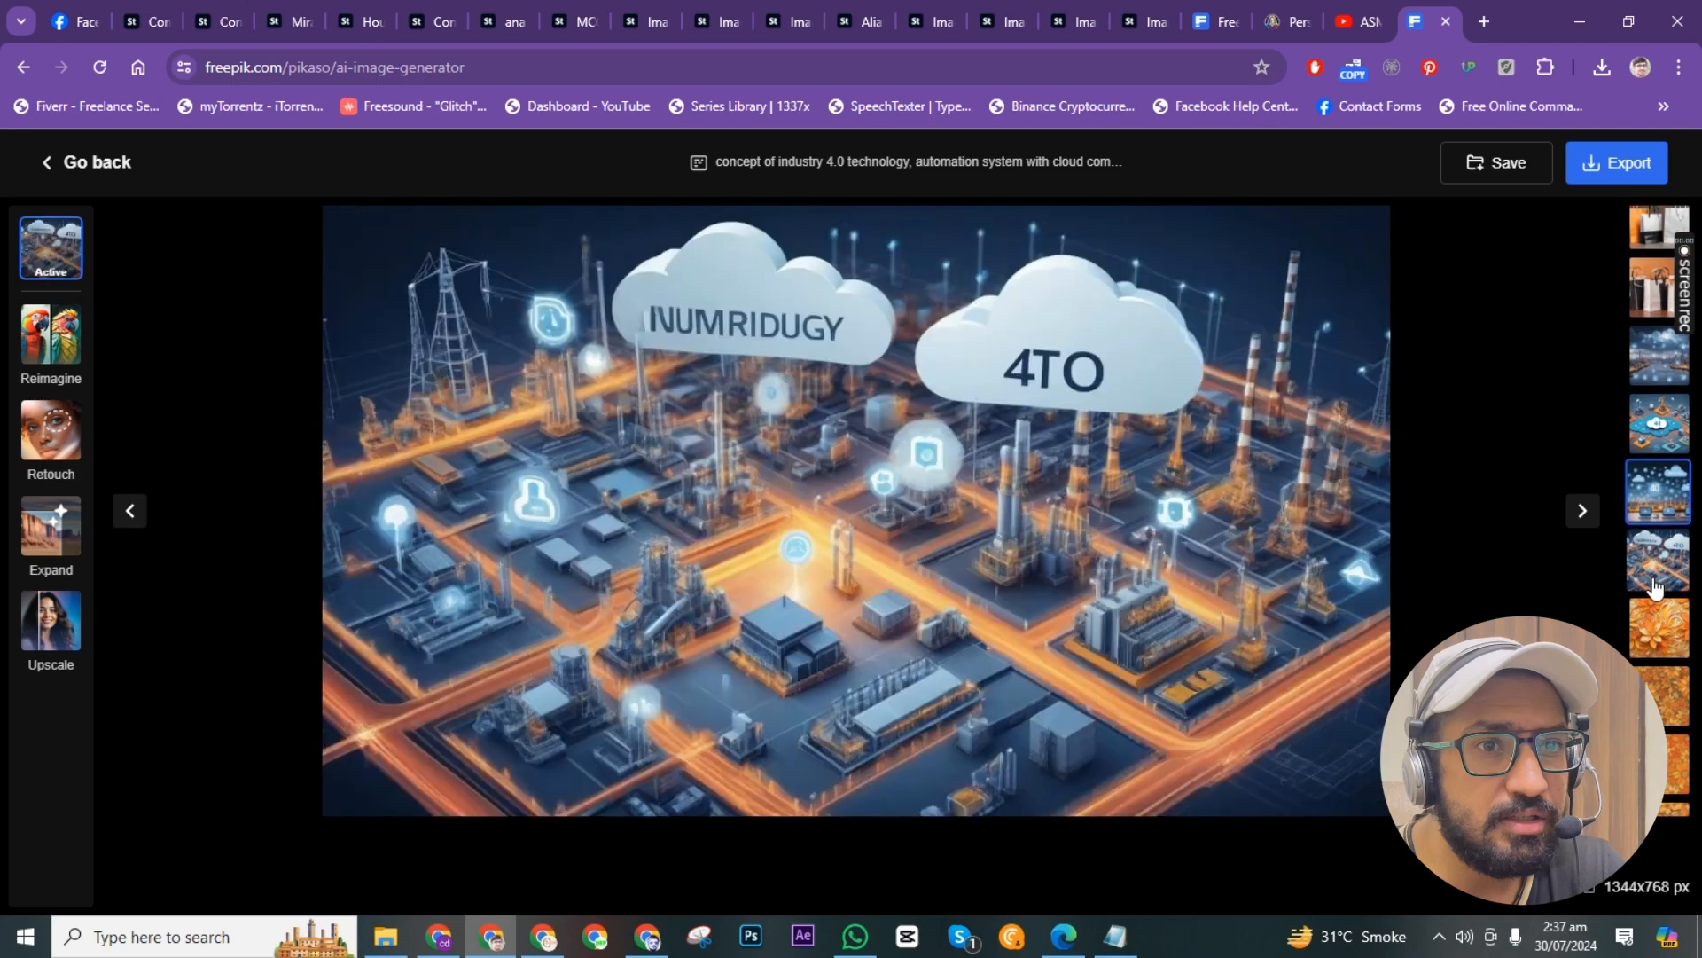
click(106, 171)
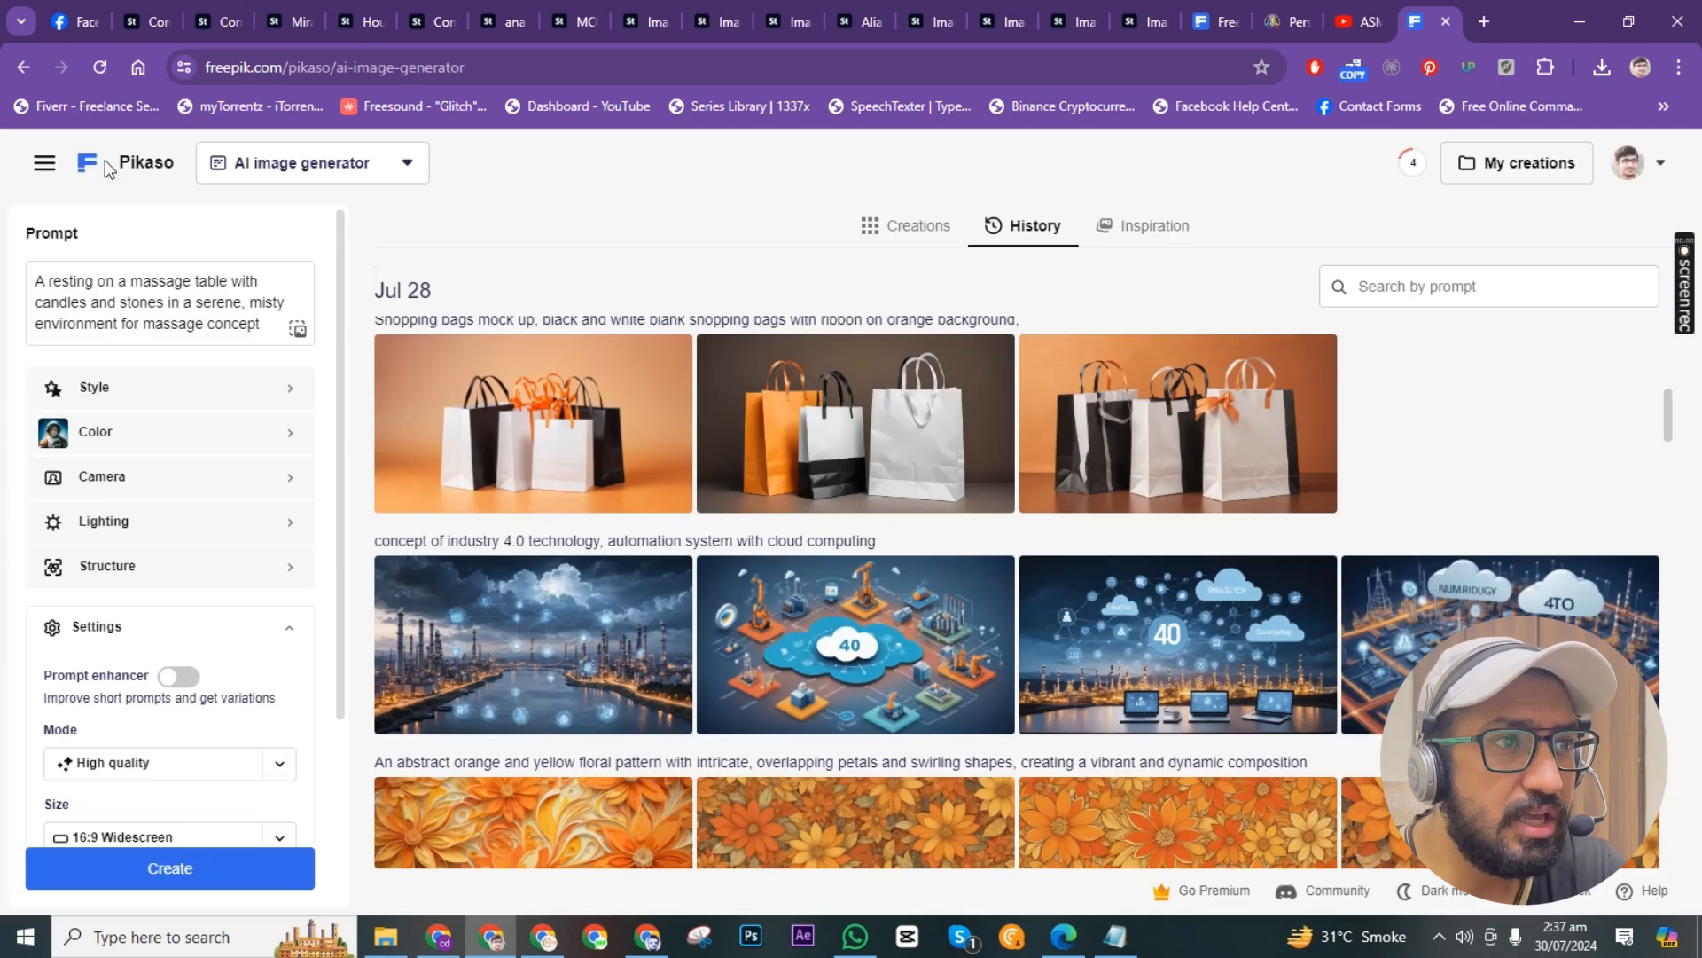
click(1665, 170)
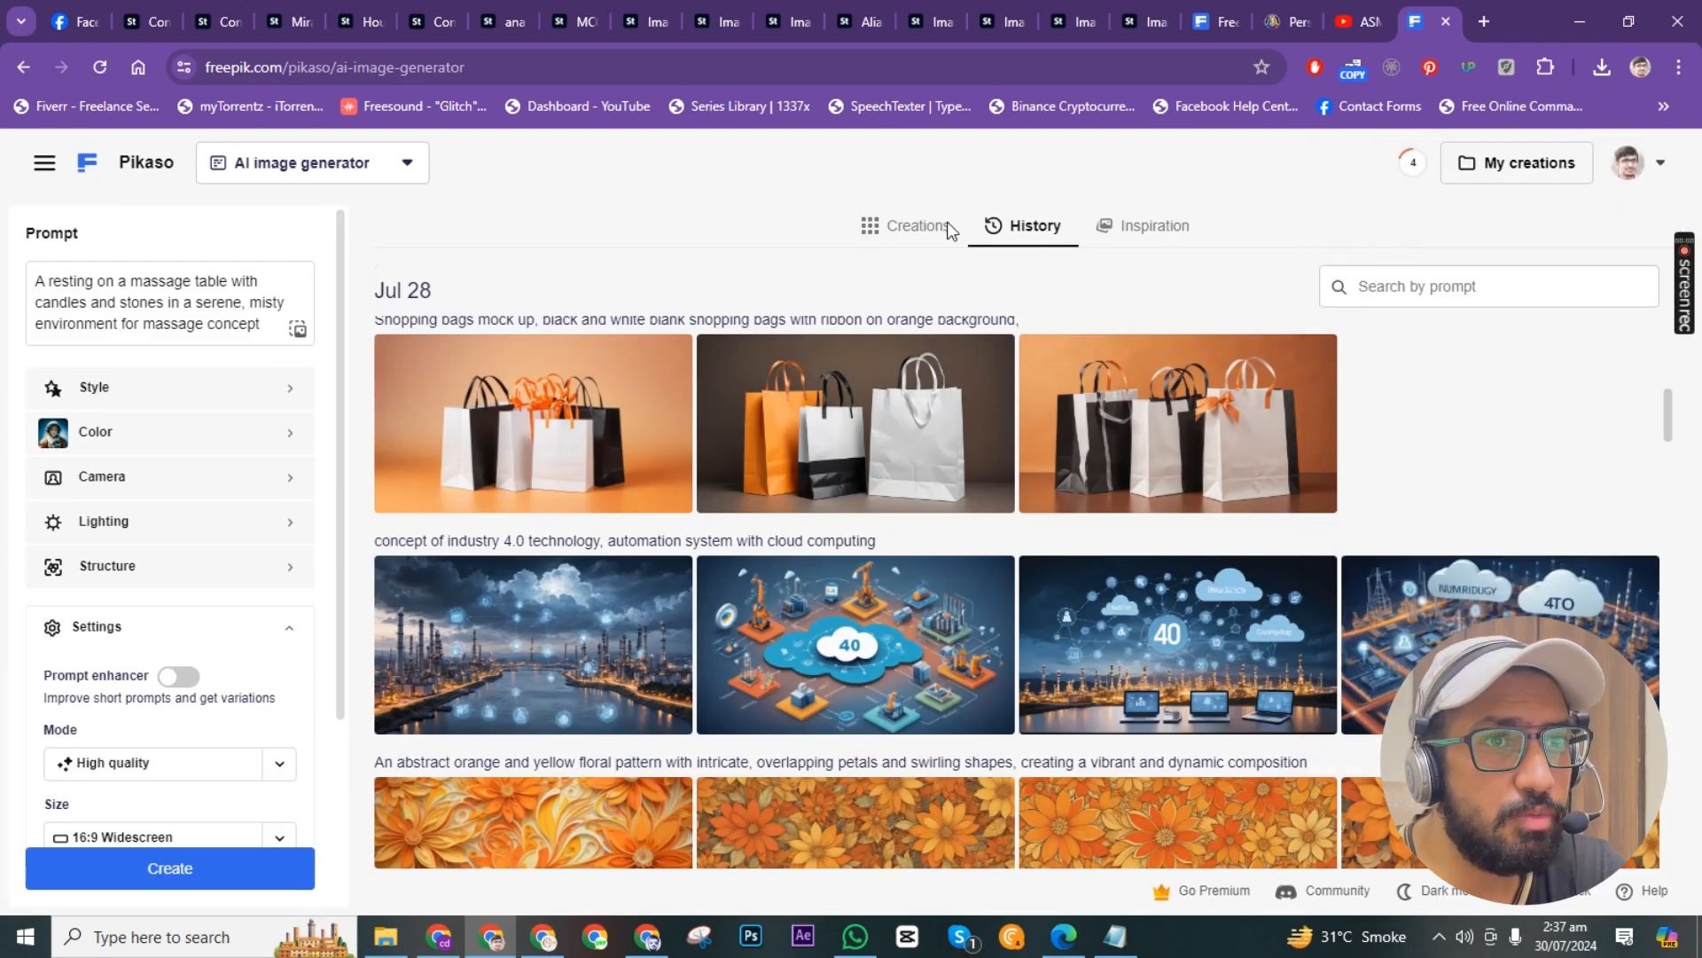
Browse the earlier prompts and their images in the generation history from Jul 28 back to Jul 24.
scroll(674, 681, down, 5)
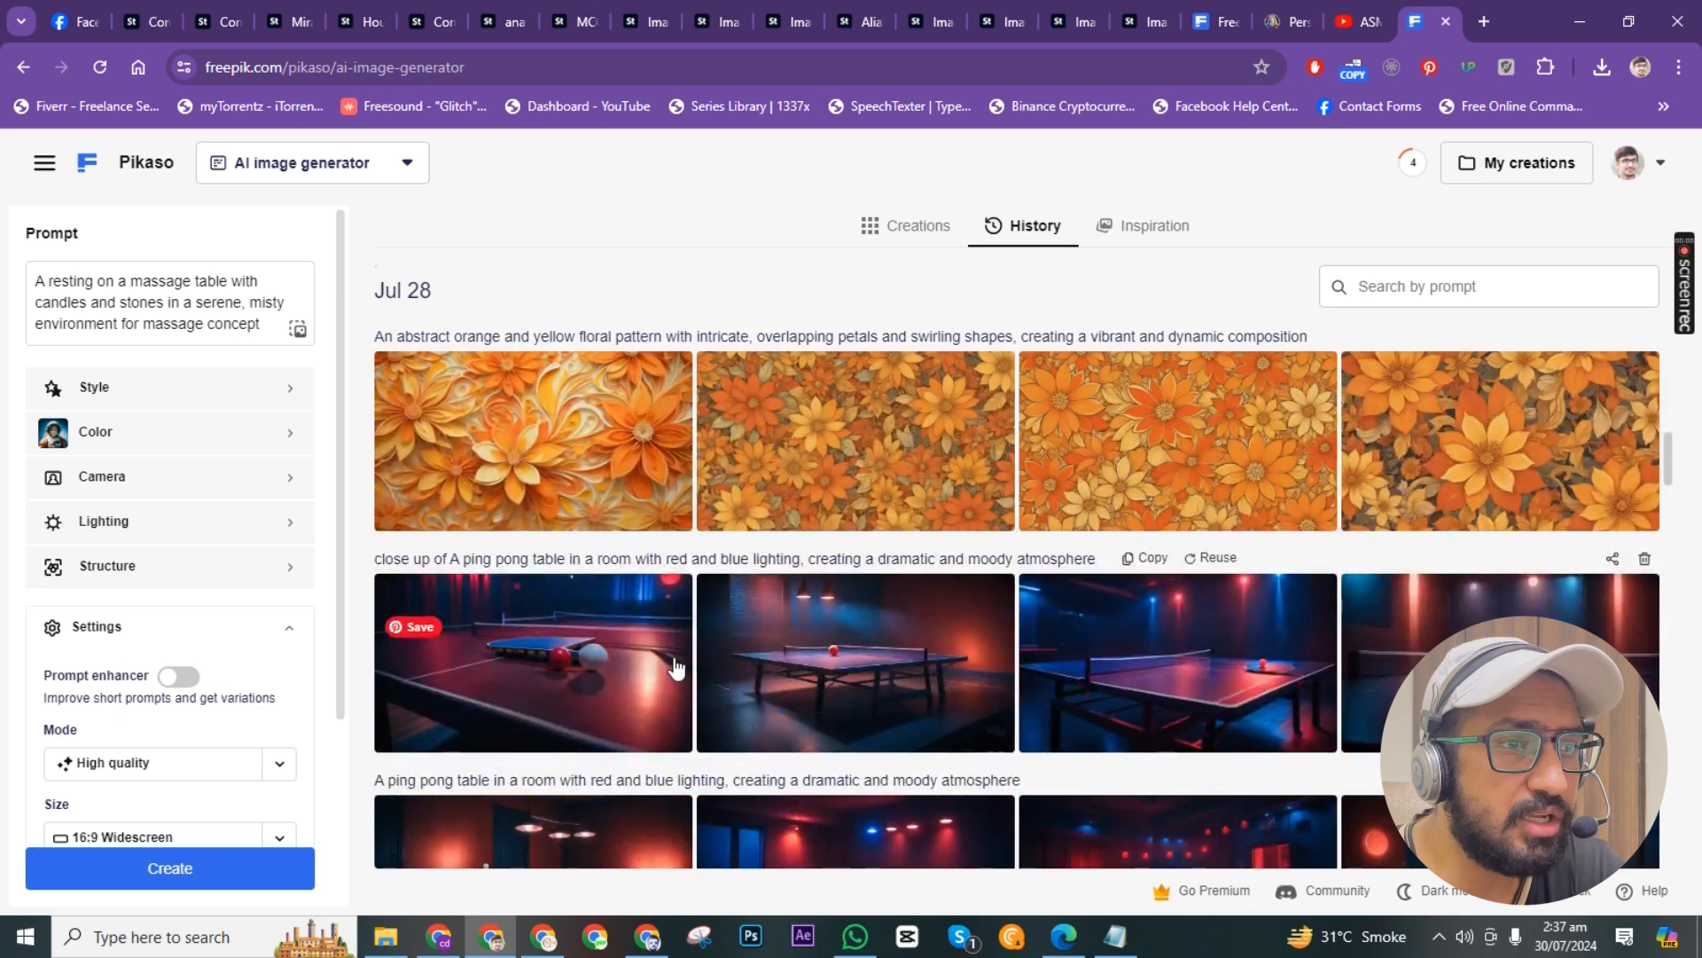
scroll(674, 660, down, 1)
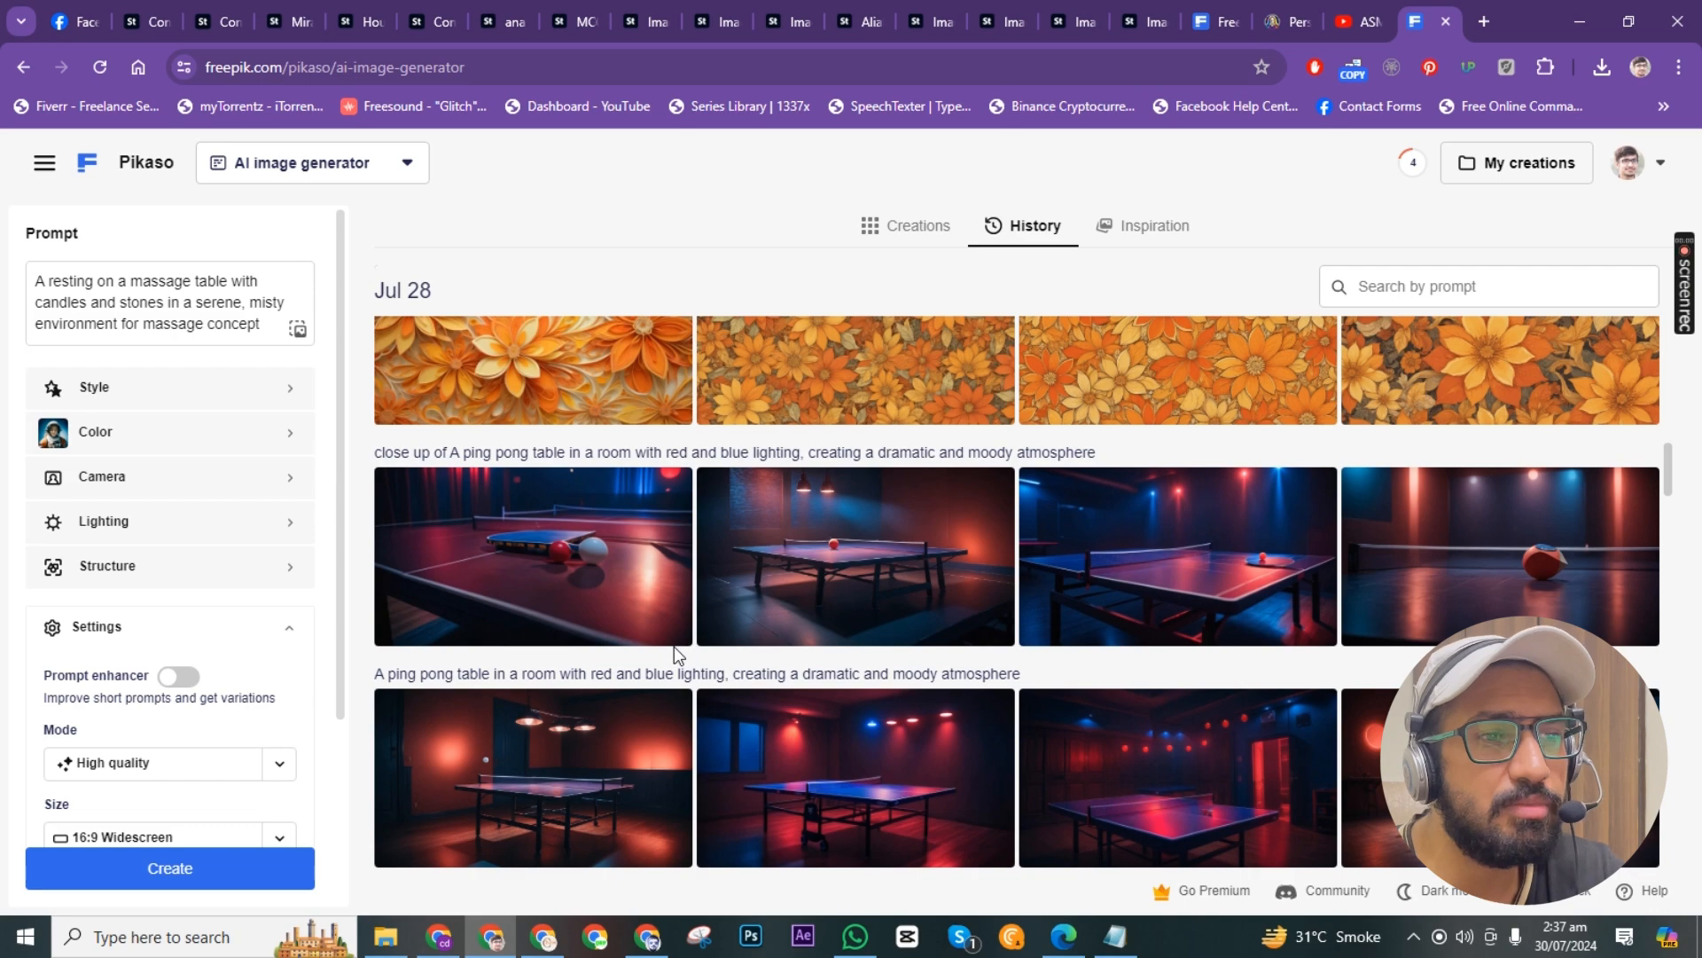
mouse_move(675, 652)
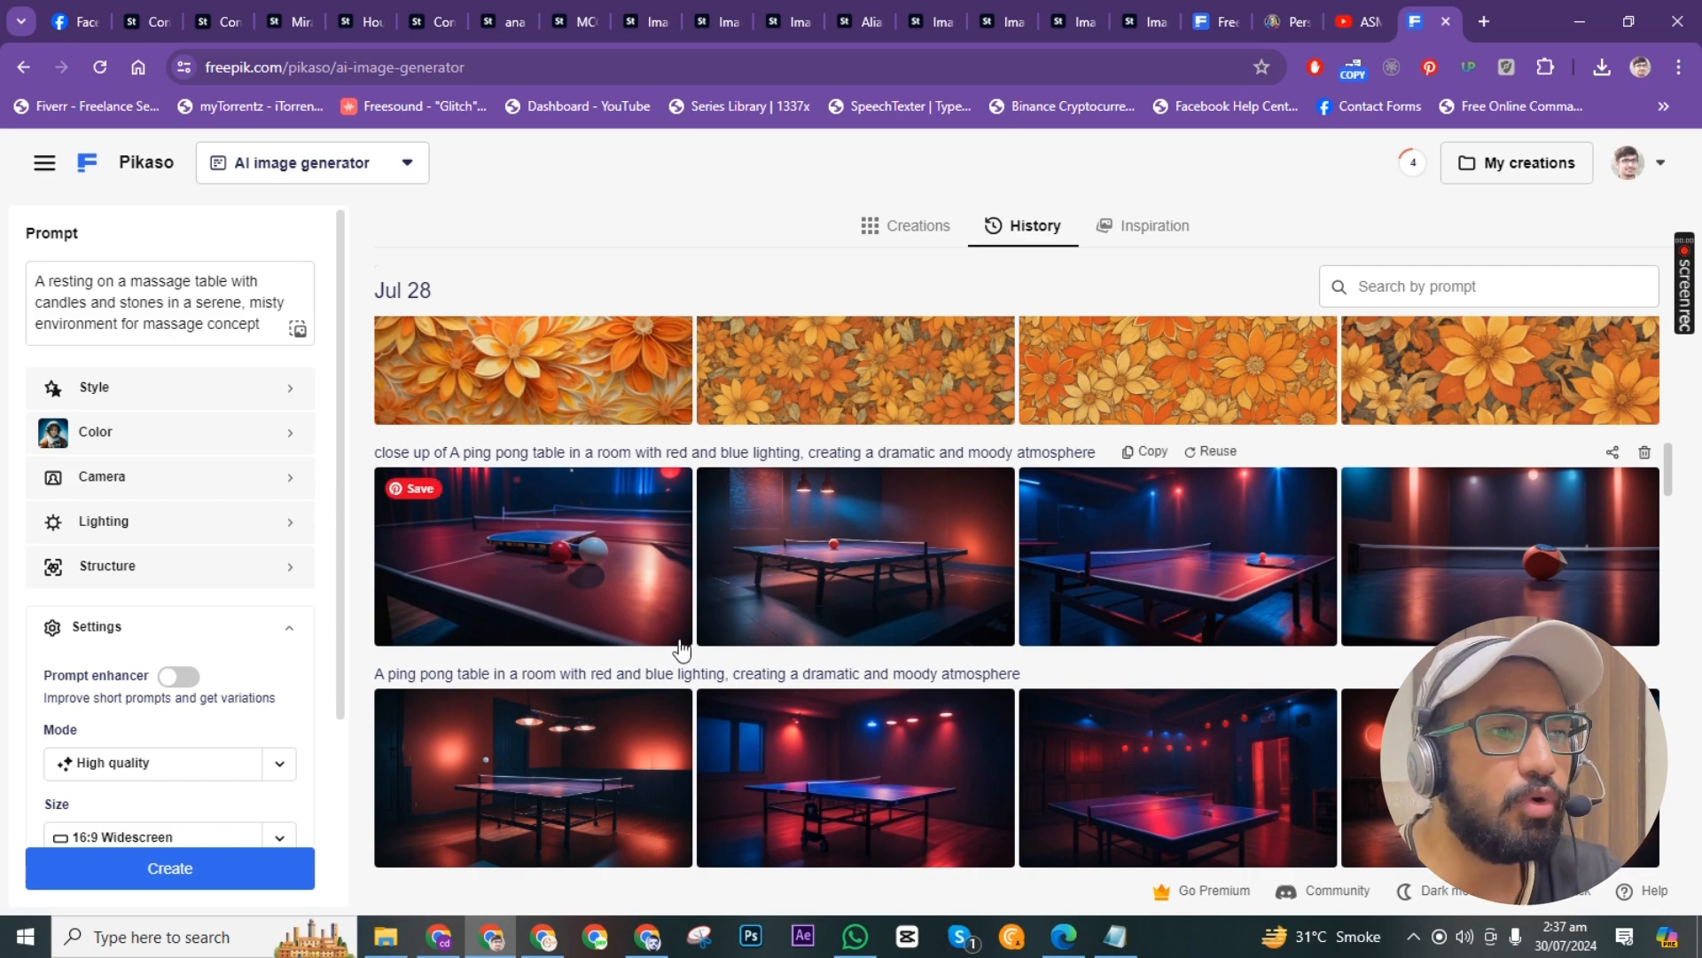
scroll(696, 638, down, 2)
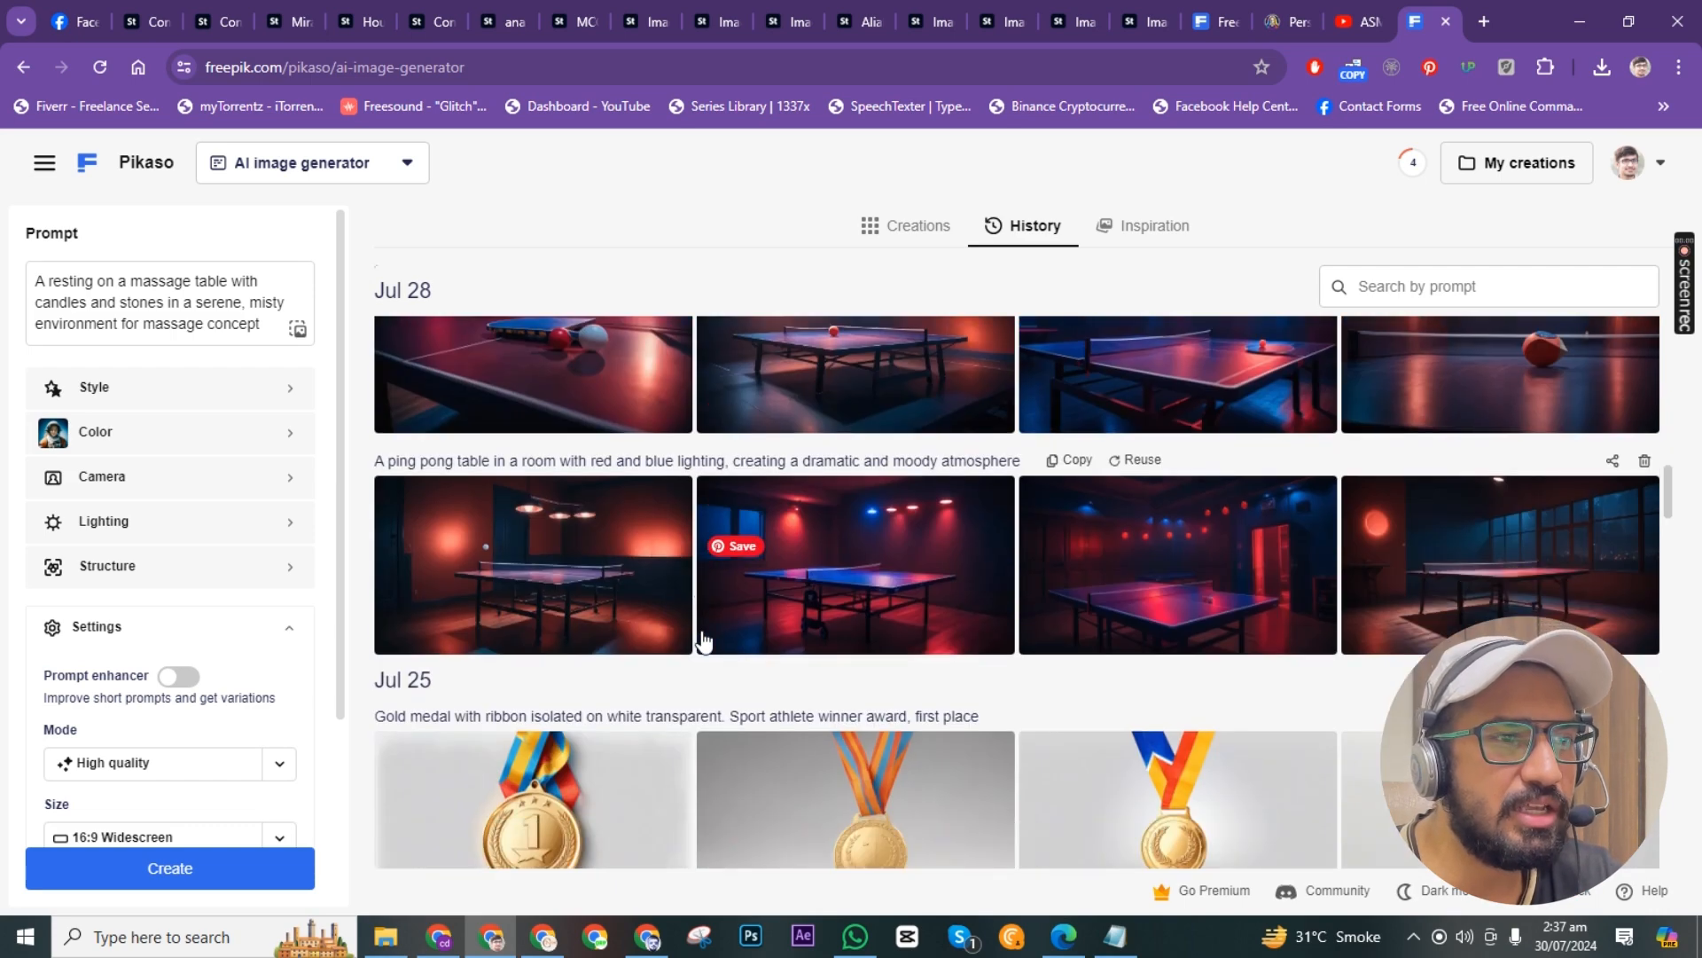
scroll(703, 640, down, 3)
scroll(703, 640, down, 6)
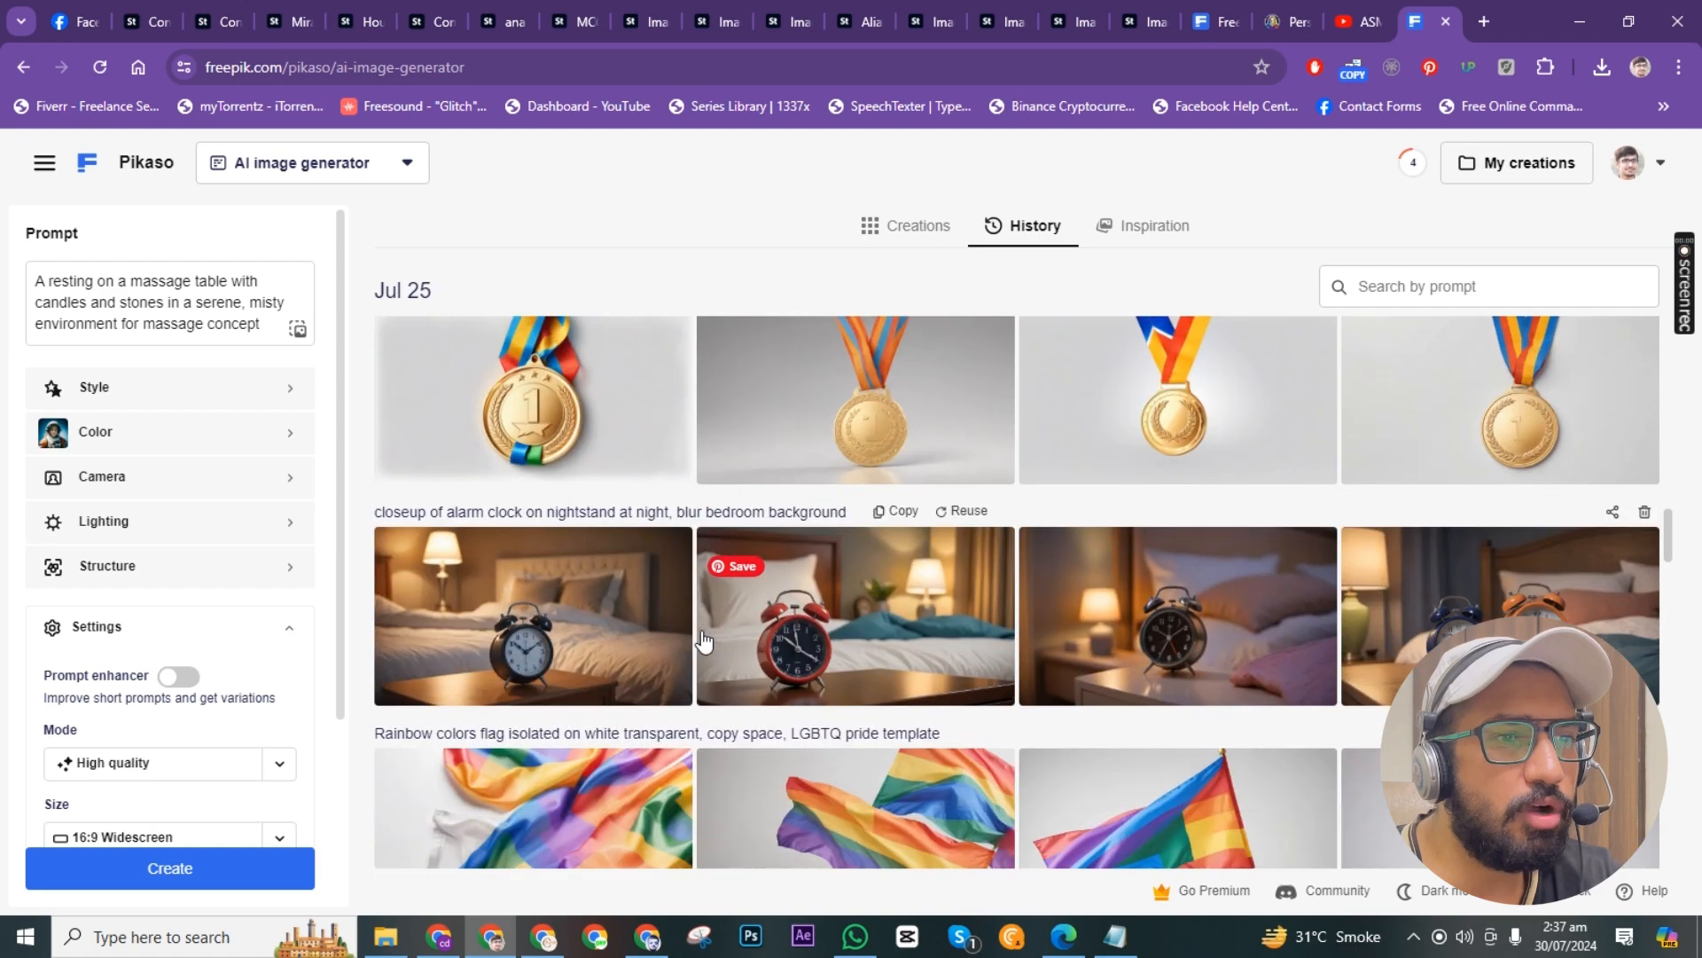
scroll(703, 640, down, 2)
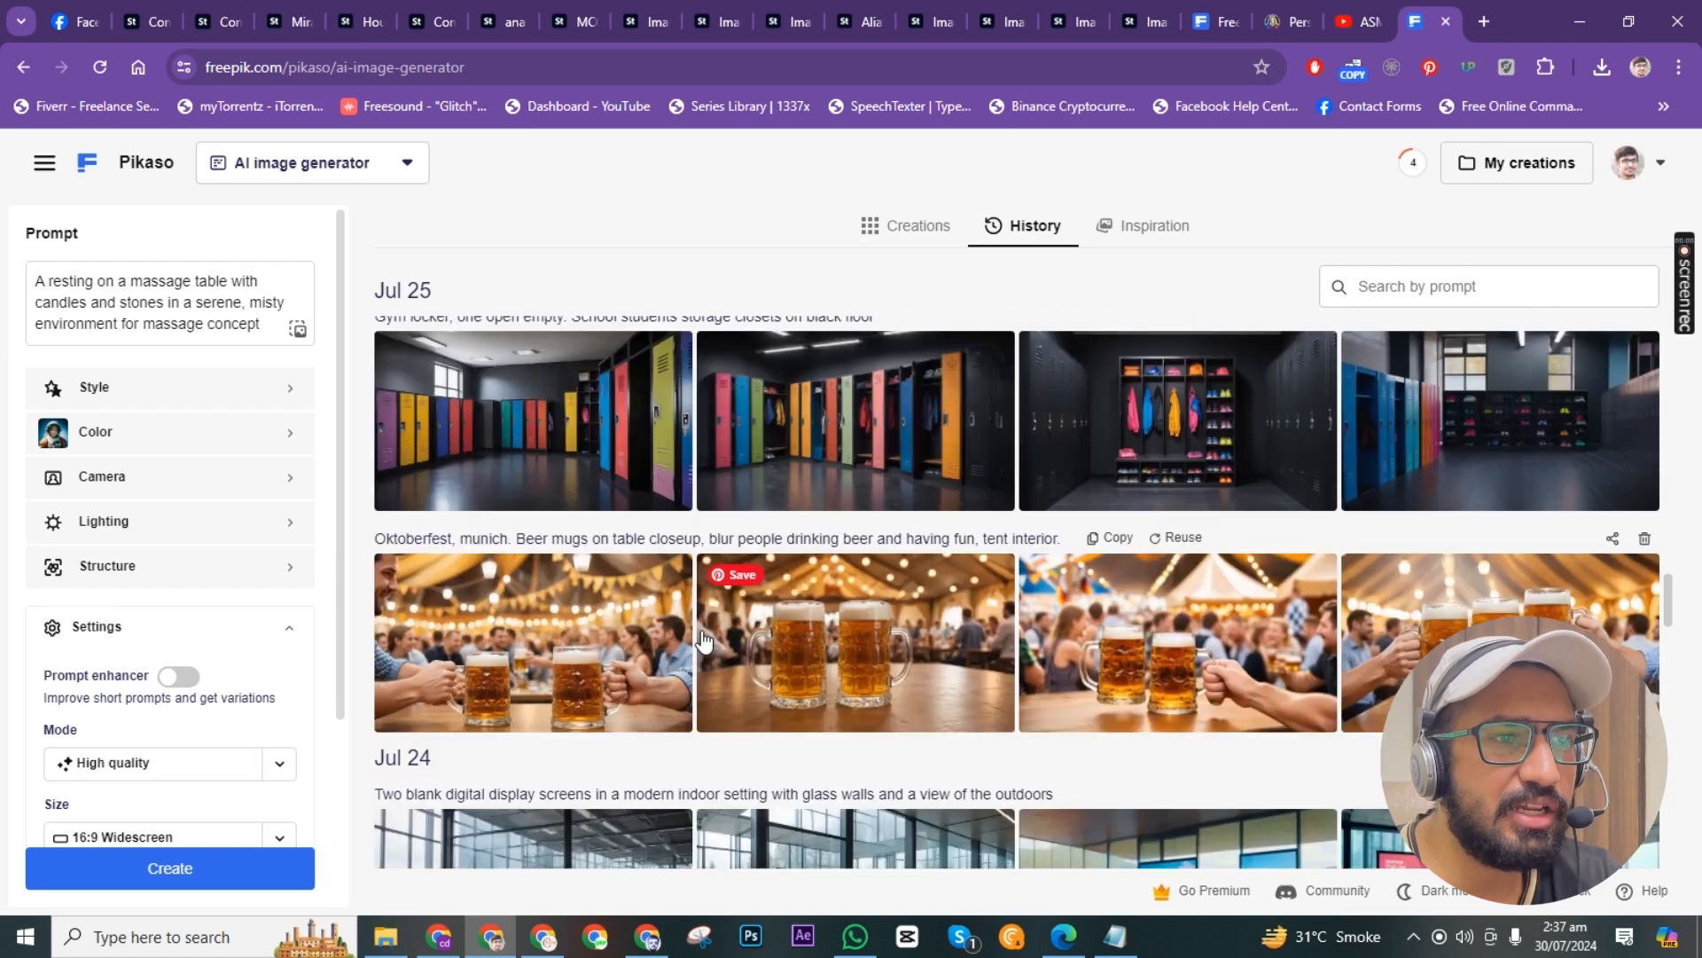
scroll(703, 640, down, 1)
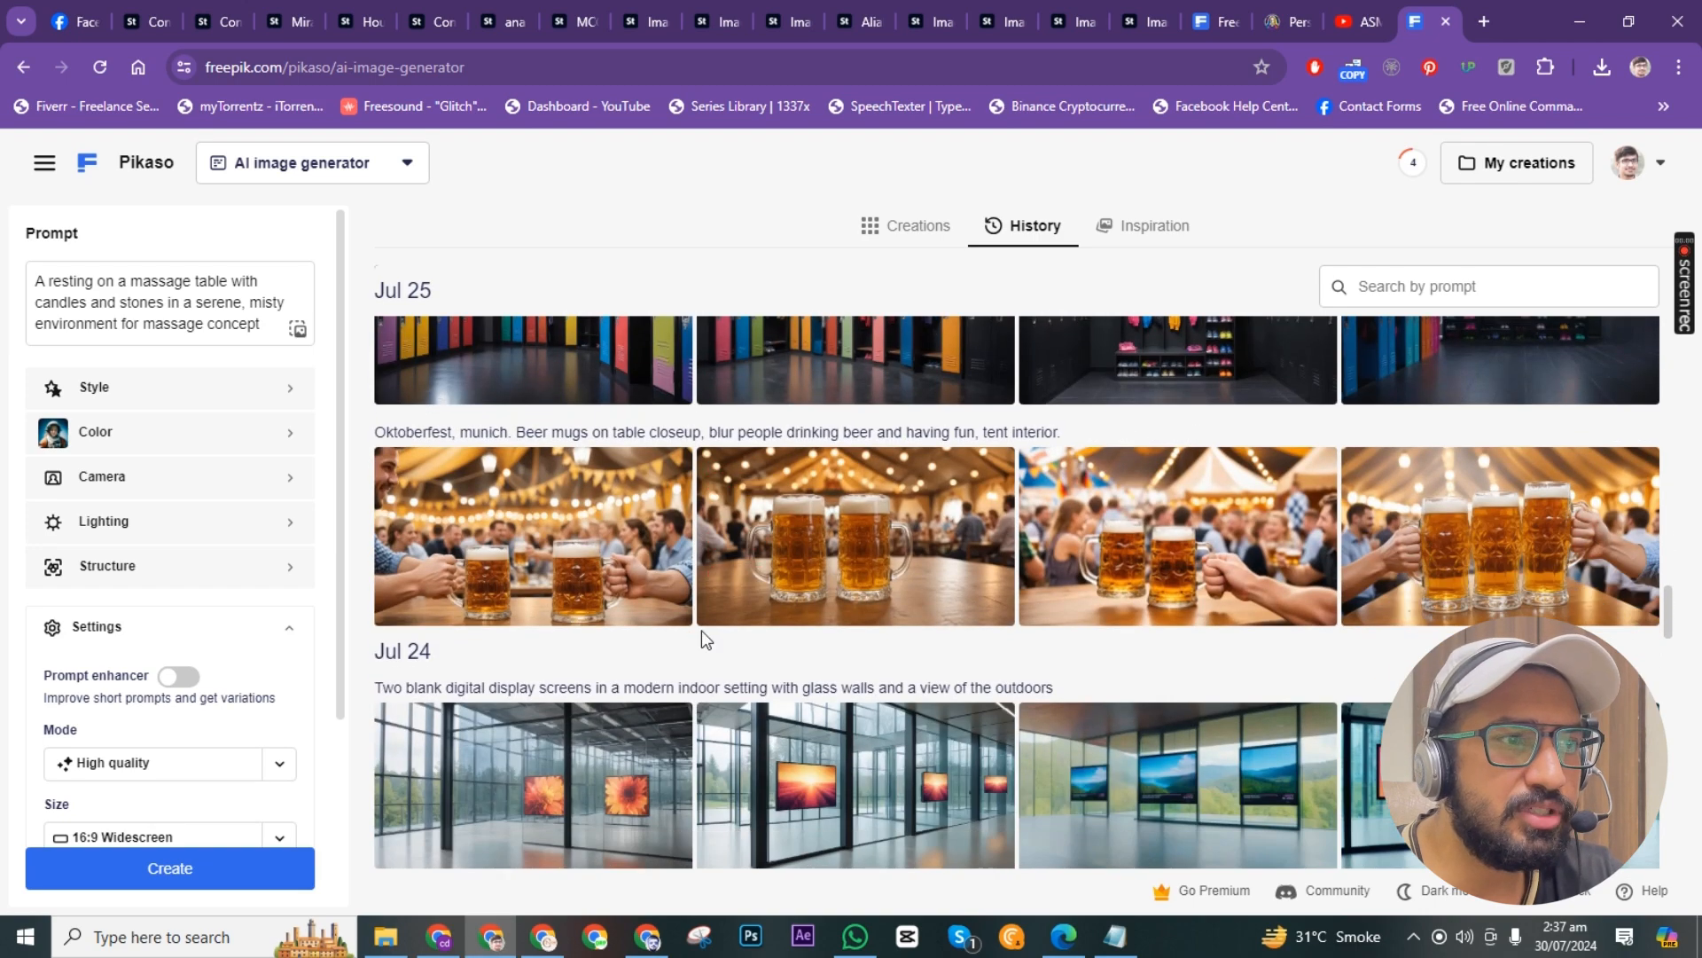
scroll(562, 594, down, 4)
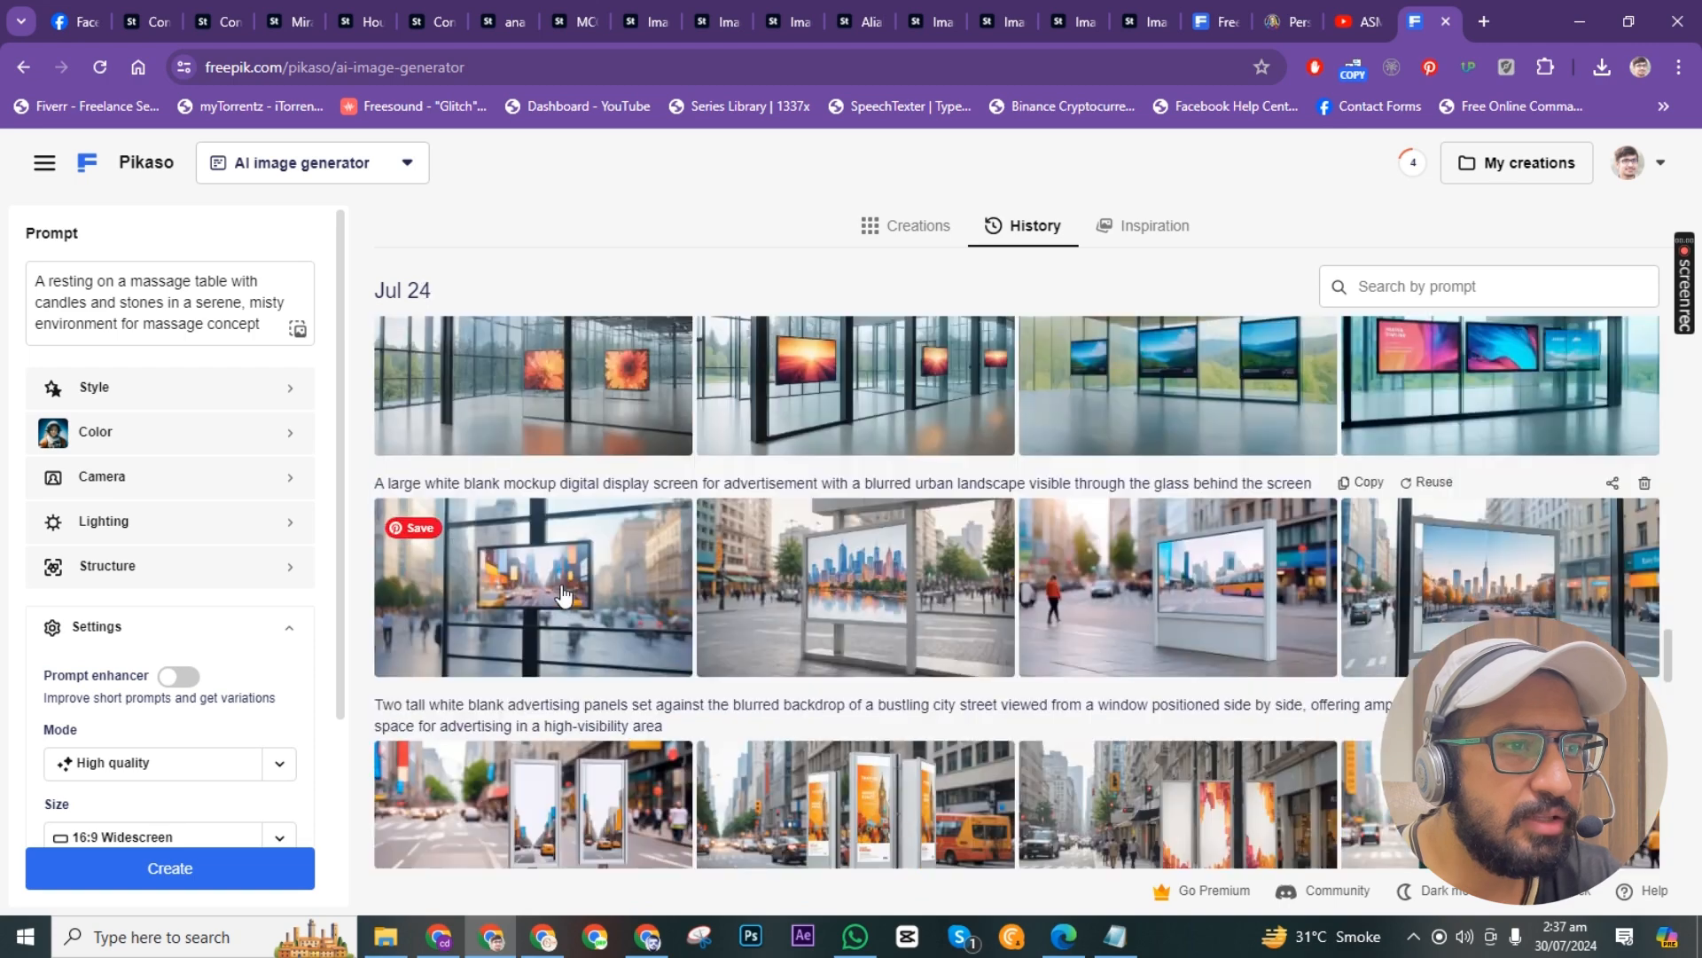
scroll(562, 595, down, 2)
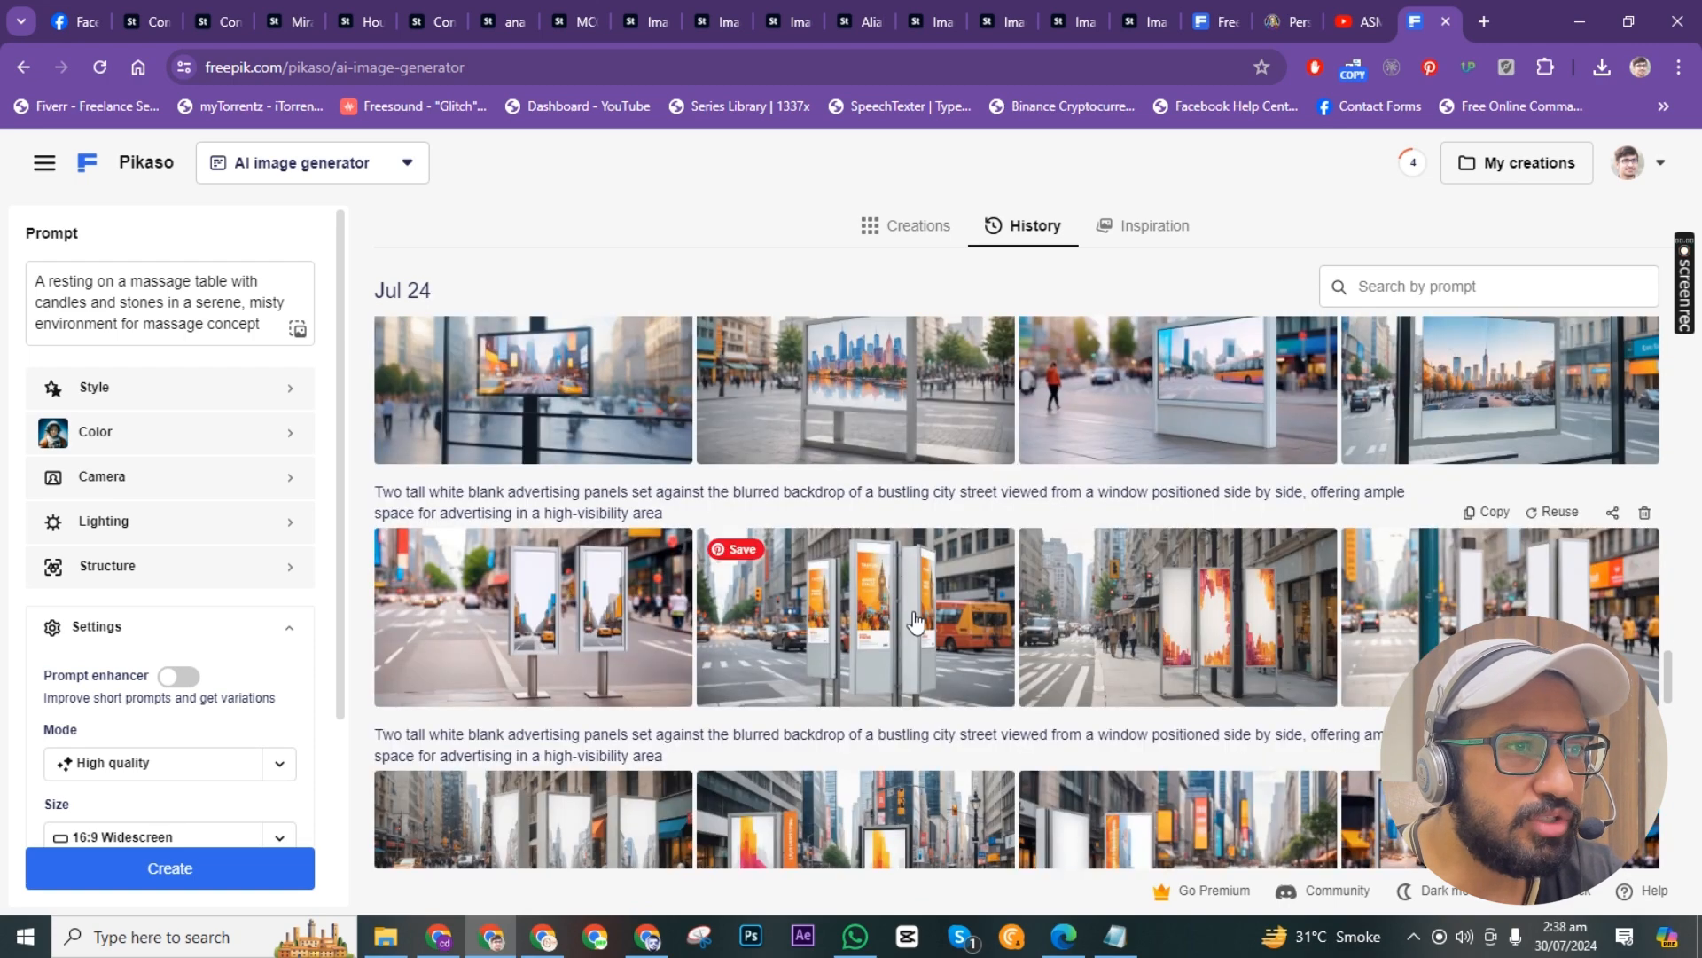
Inspect the street image with orange advertising panels at full size, then go back and browse the remaining Jul 24 images.
click(871, 624)
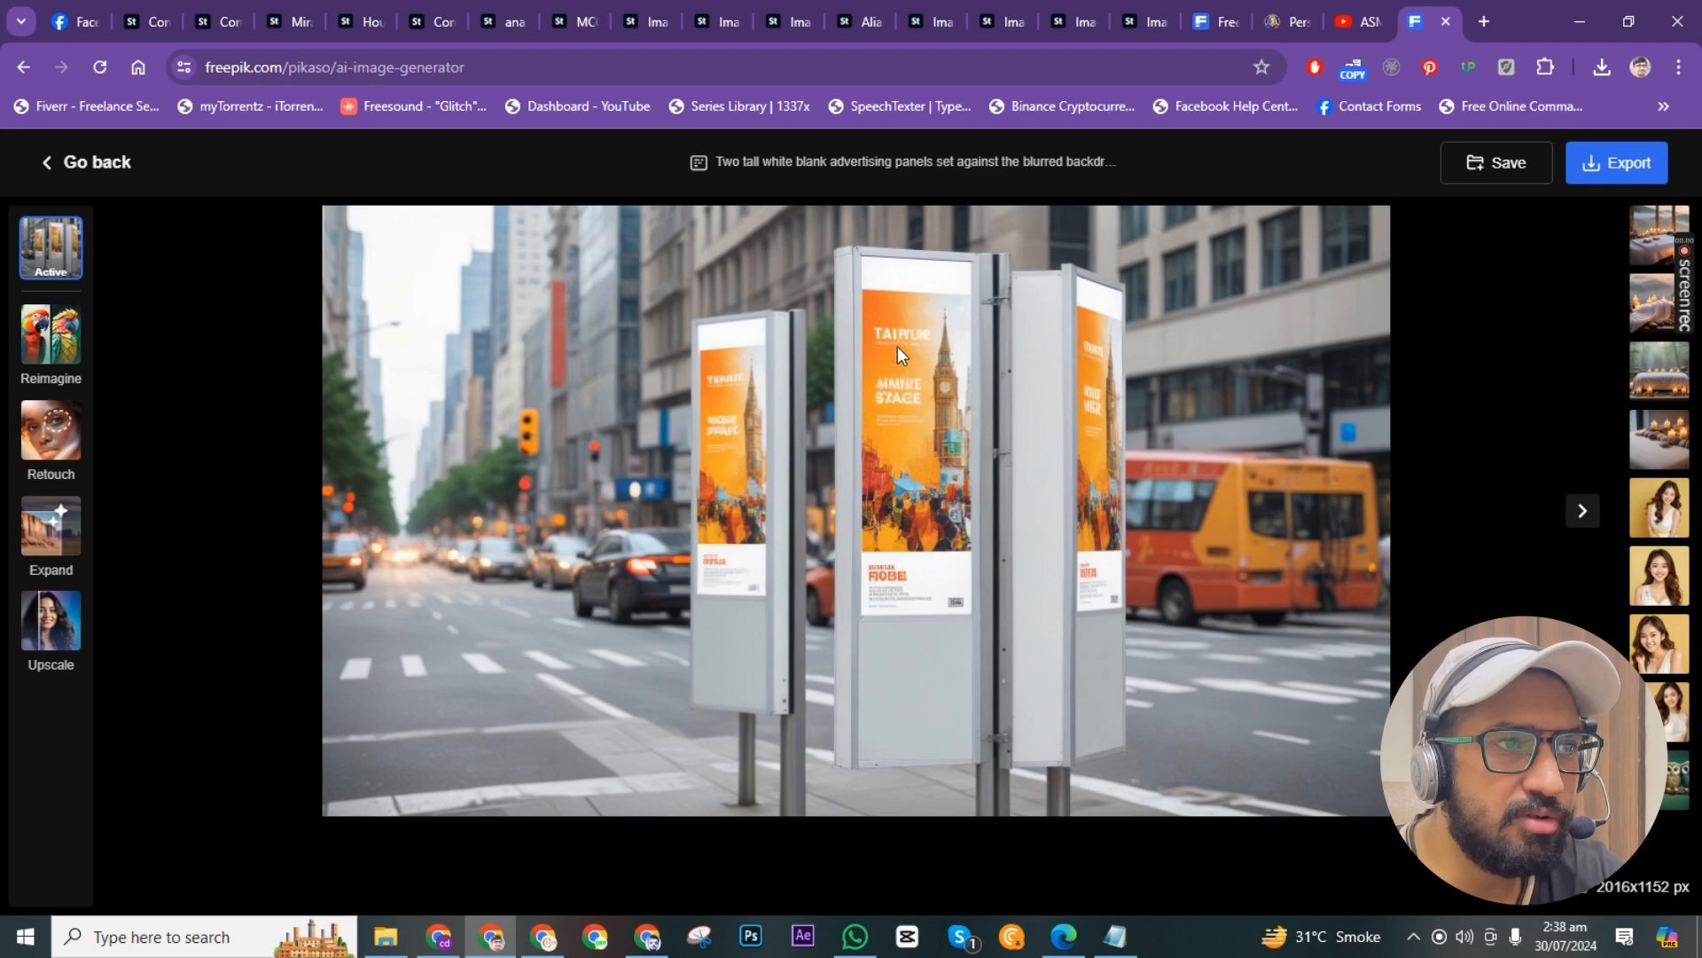
click(94, 167)
scroll(750, 660, down, 5)
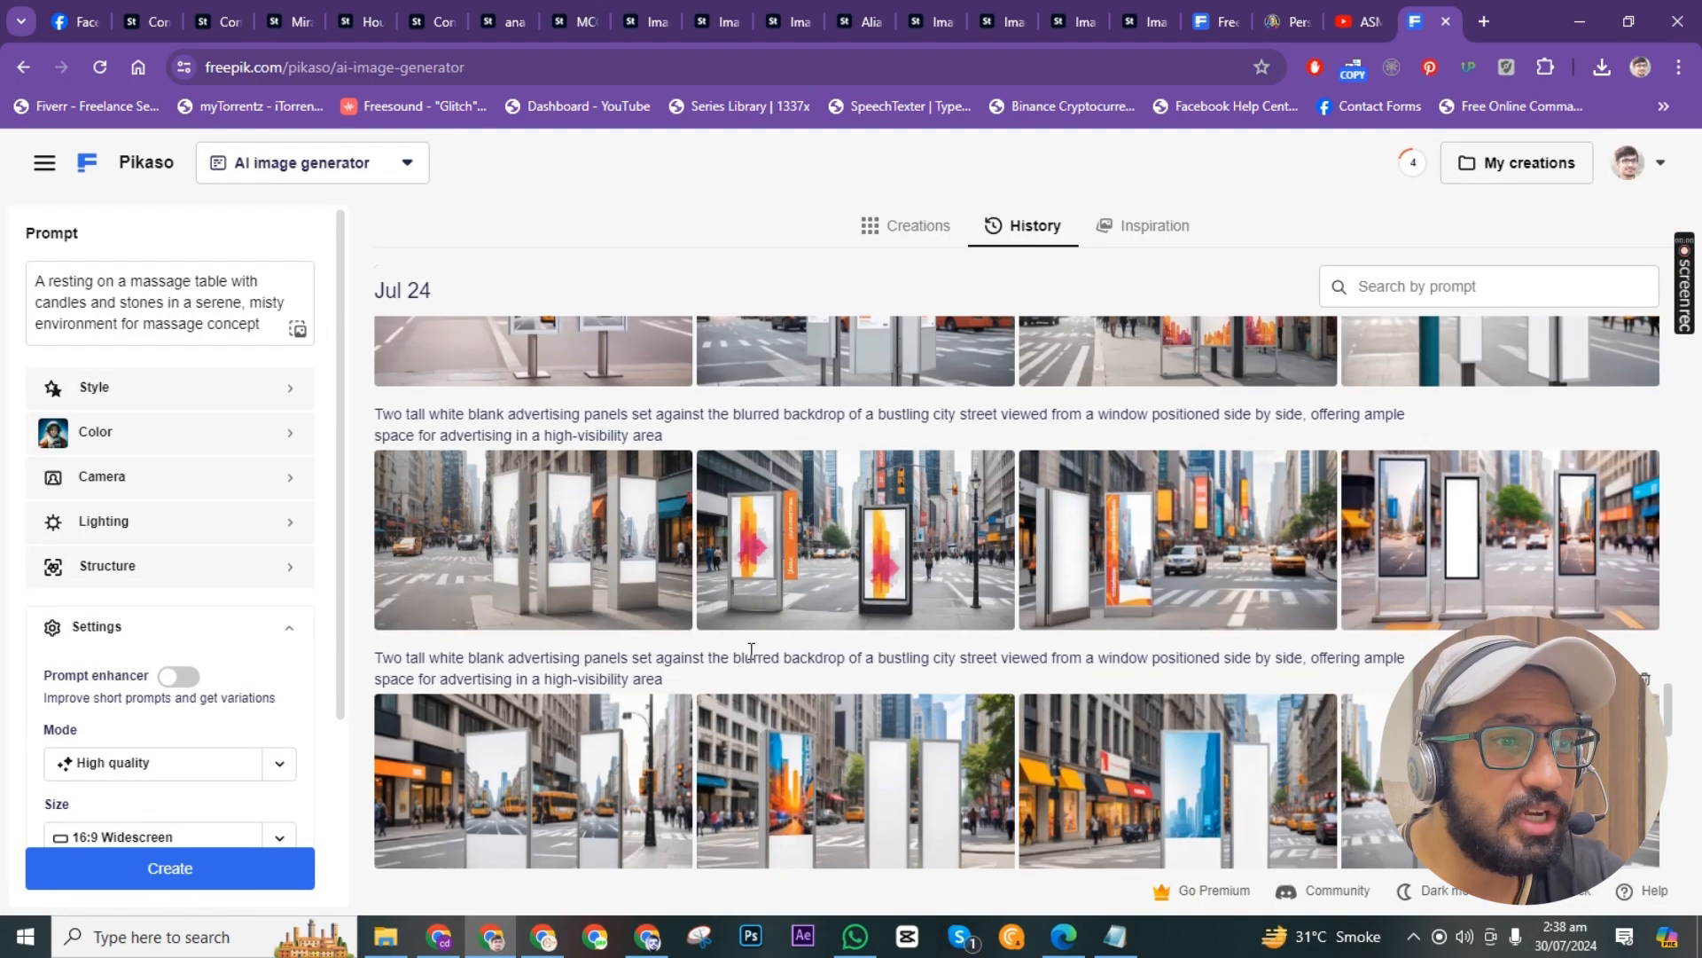
scroll(750, 660, down, 1)
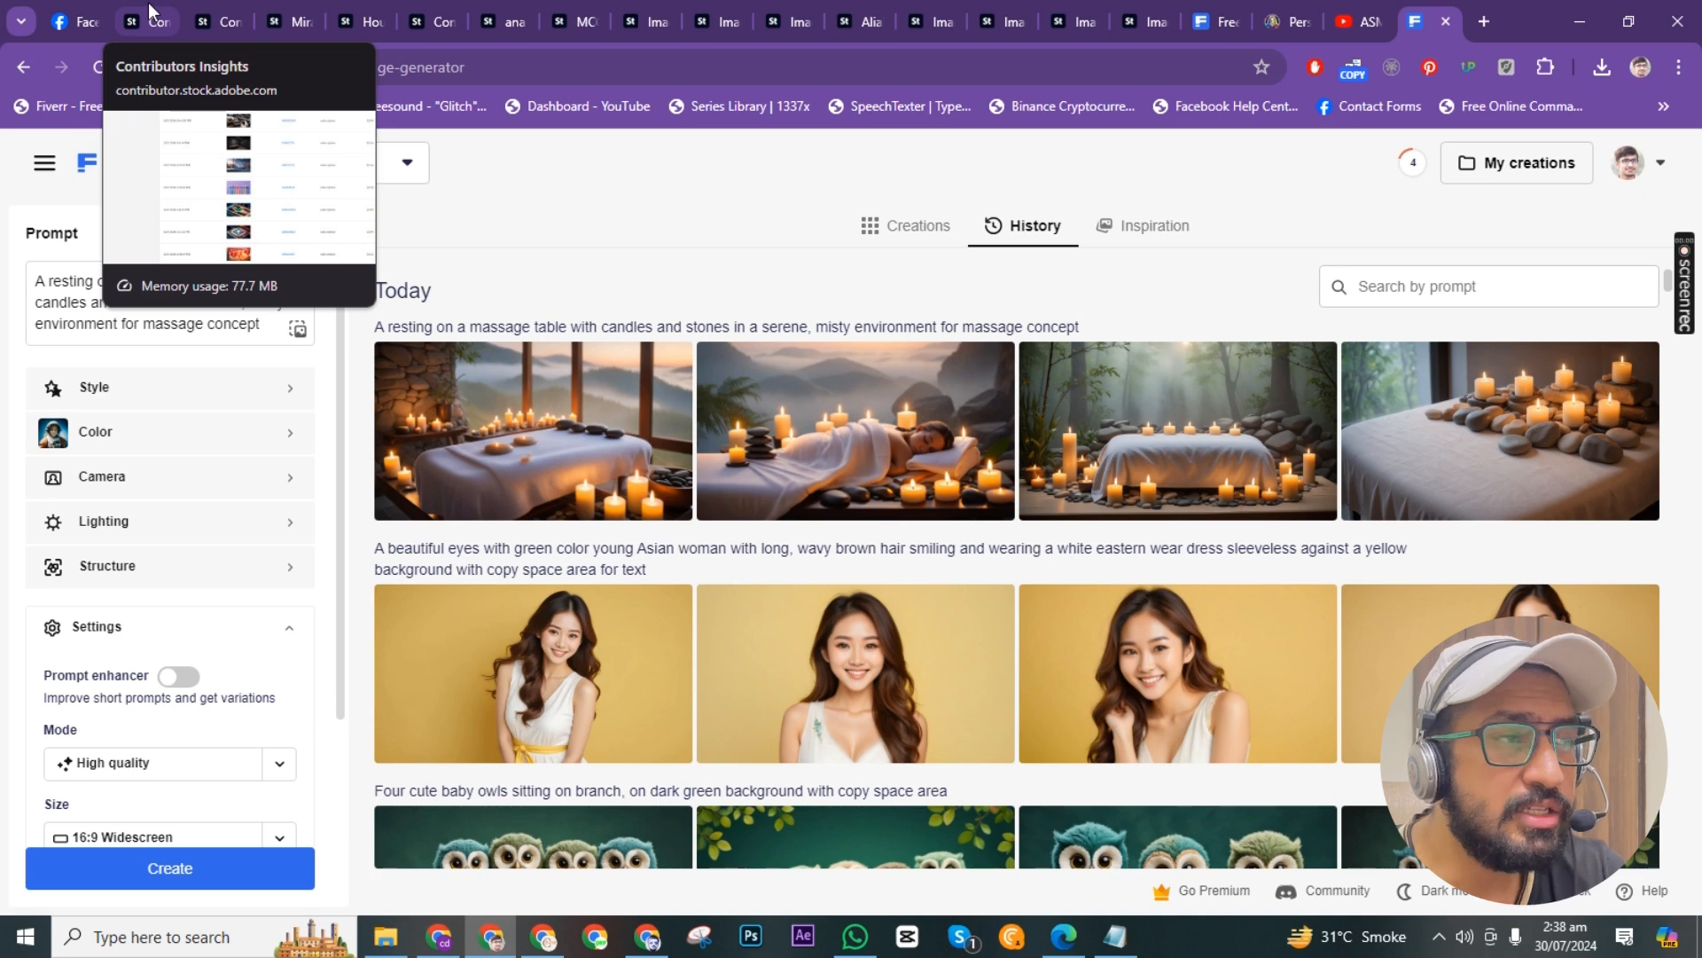
Switch to the Adobe Stock contributor earnings page, then search Google in a new tab for "21 dollars".
click(147, 3)
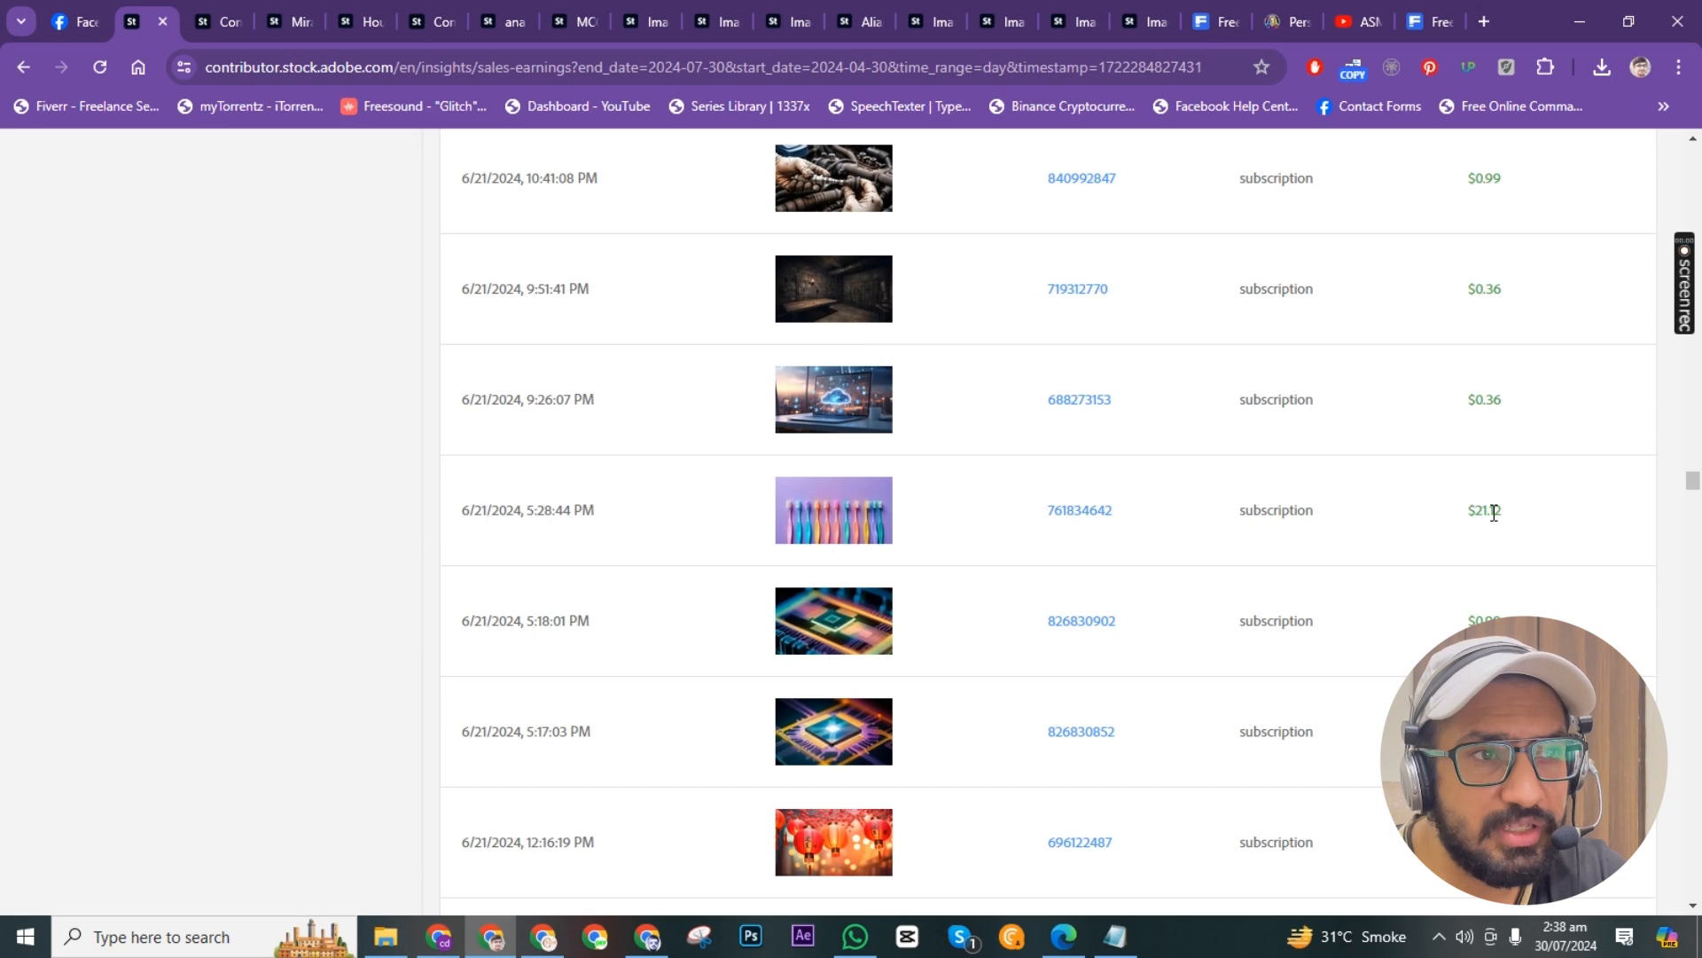
click(1488, 21)
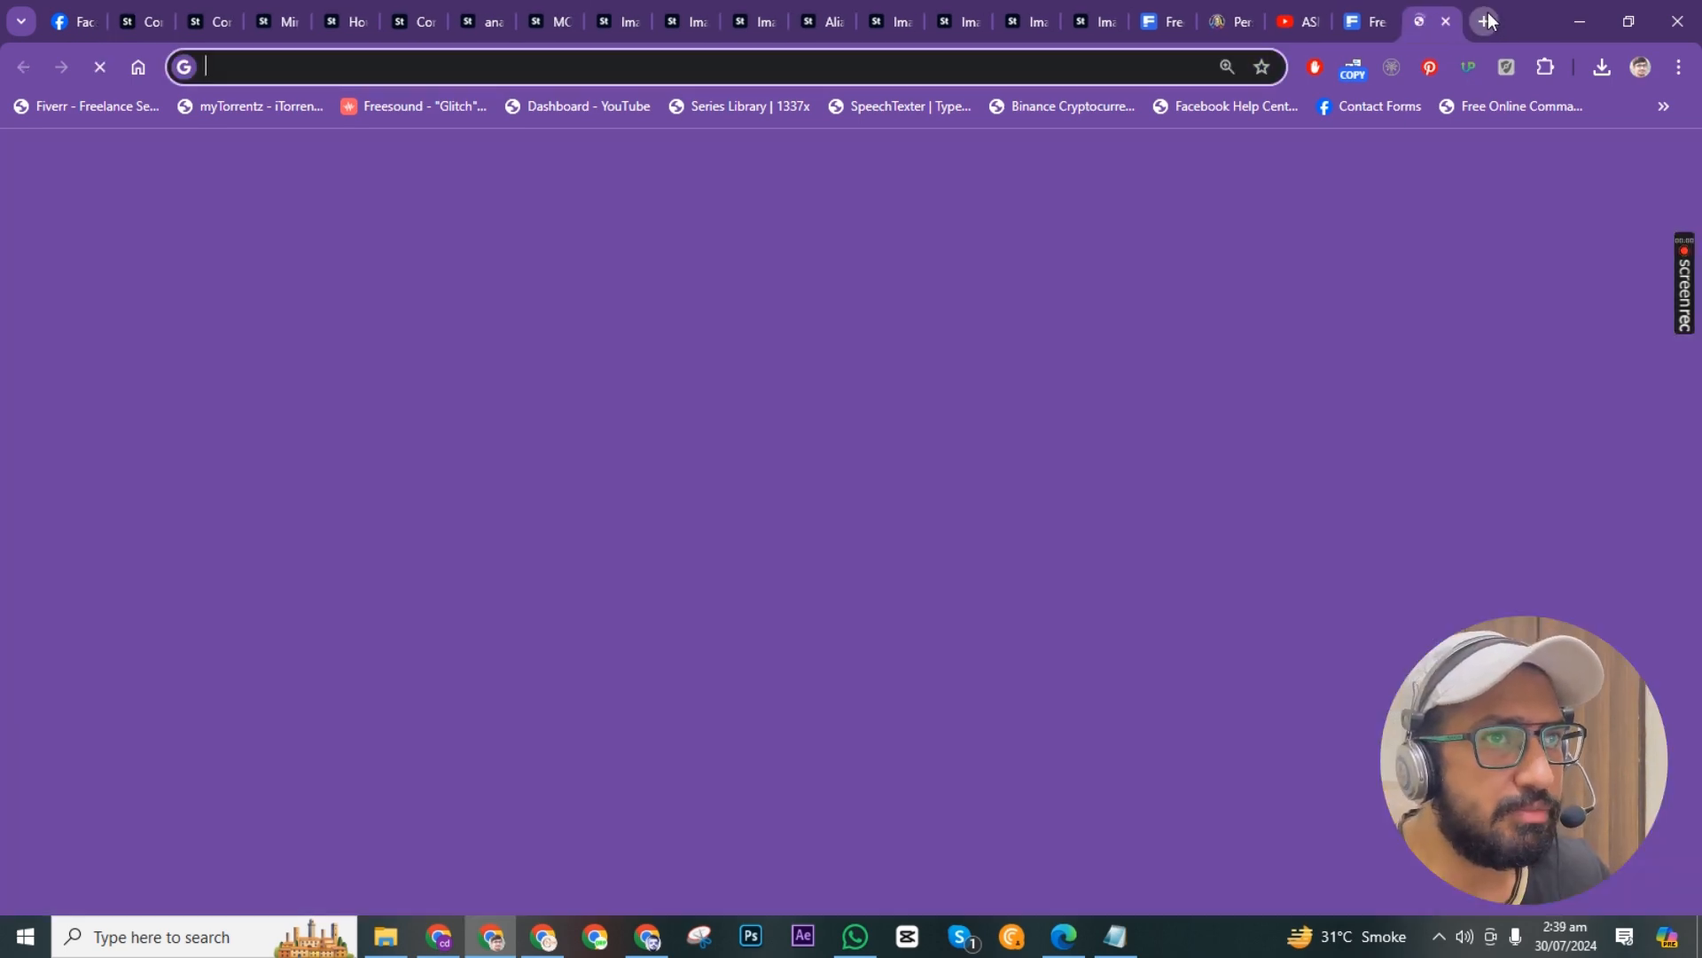
text(21)
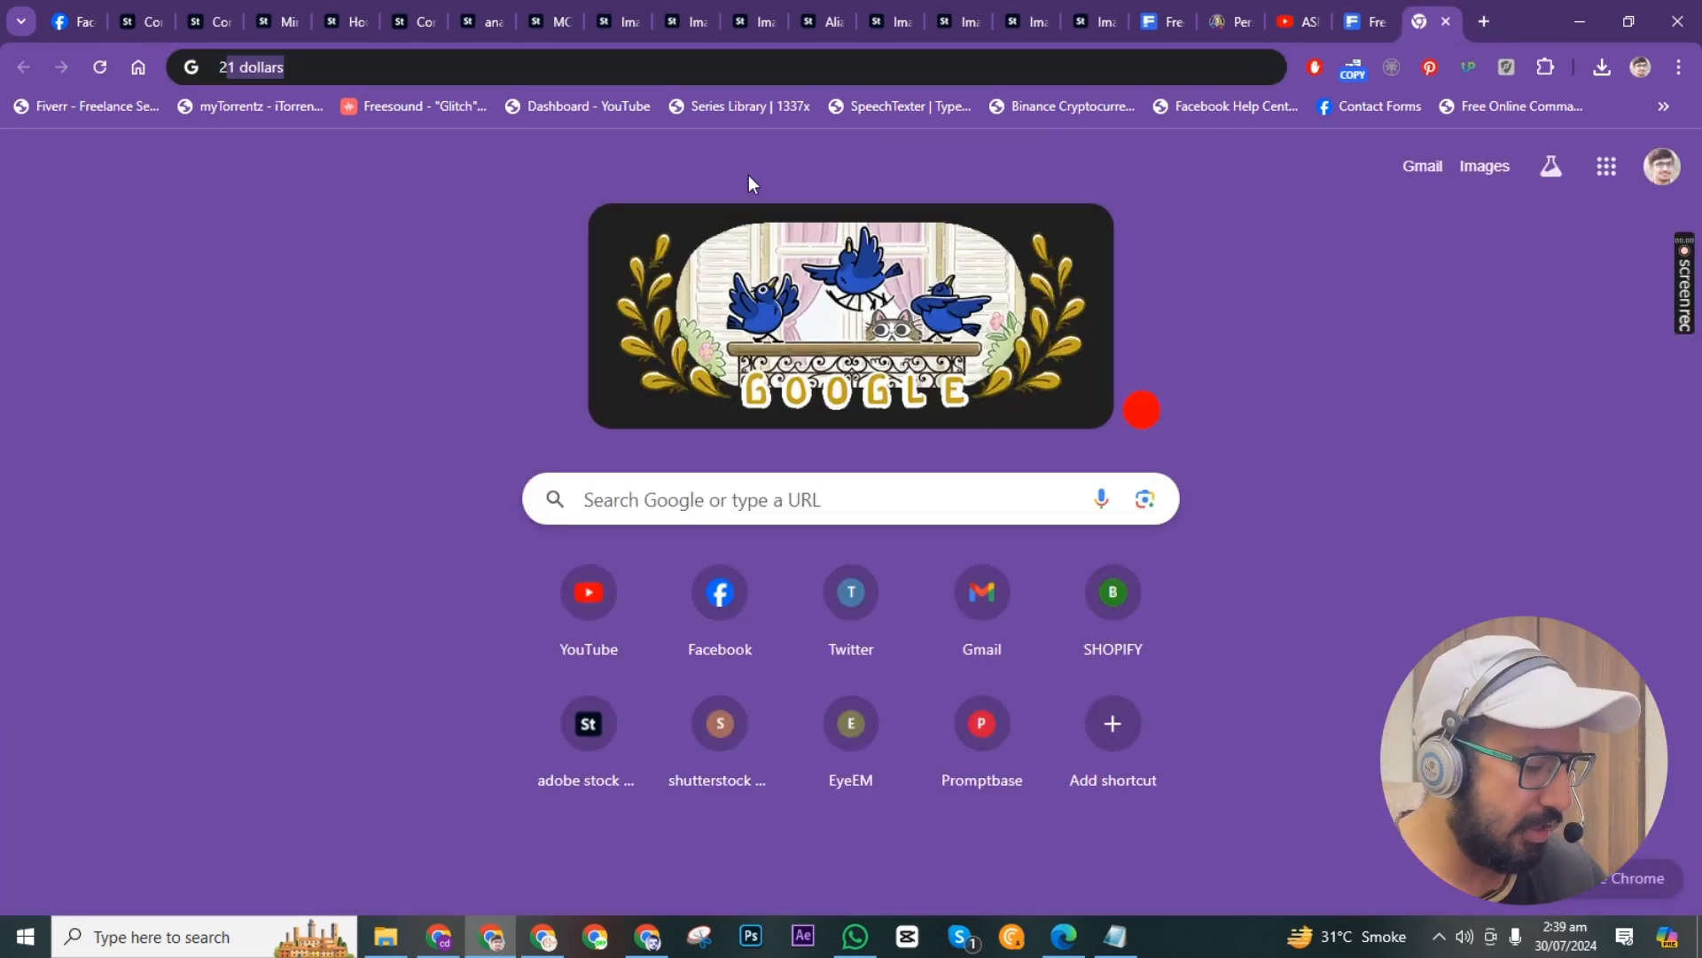
key(Return)
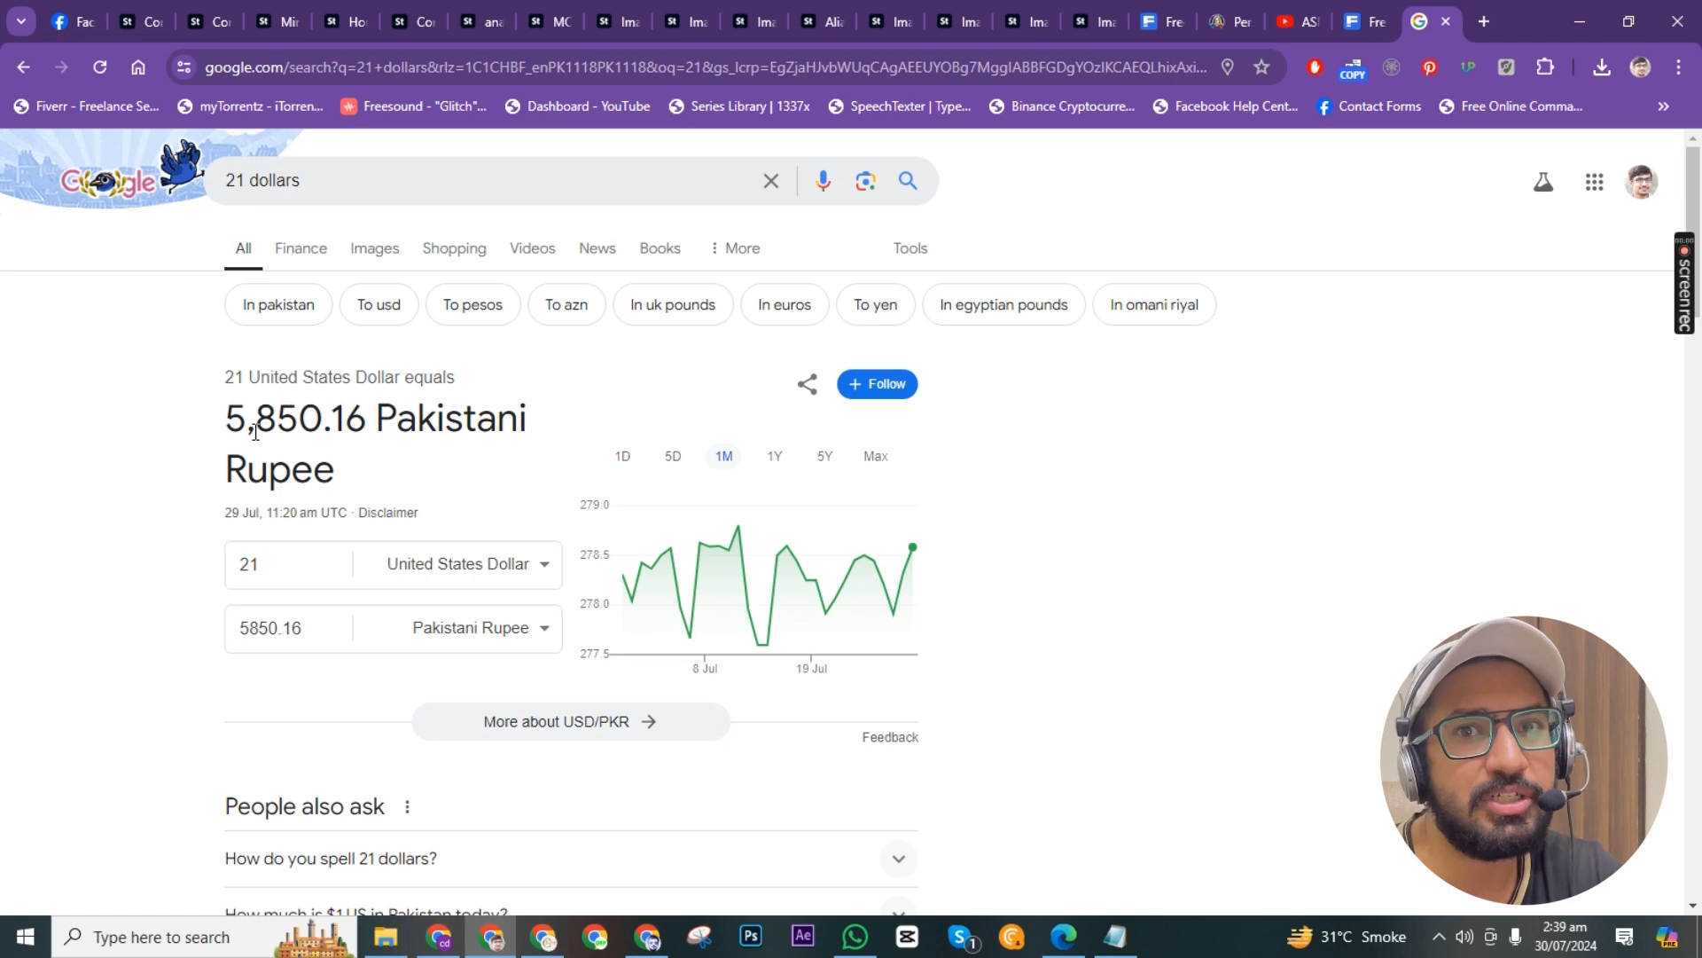
Close the currency search and browse the more recent sales in the Adobe Stock earnings list up to 6/27/2024.
key(ctrl+w)
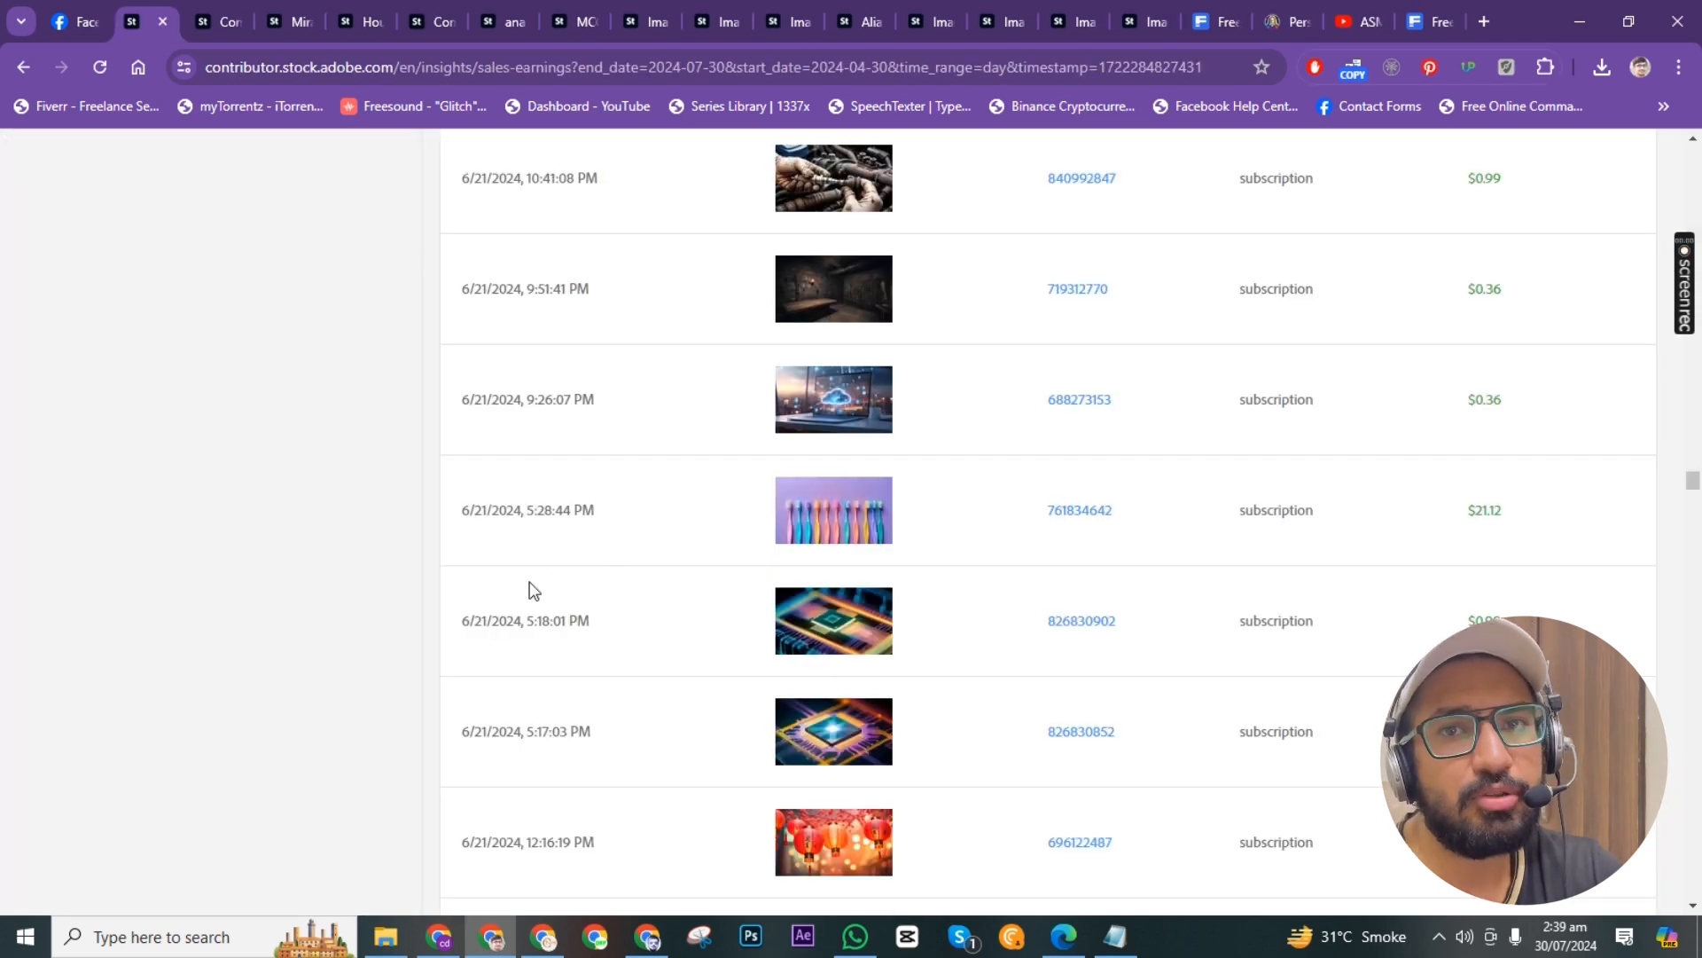
scroll(475, 597, up, 10)
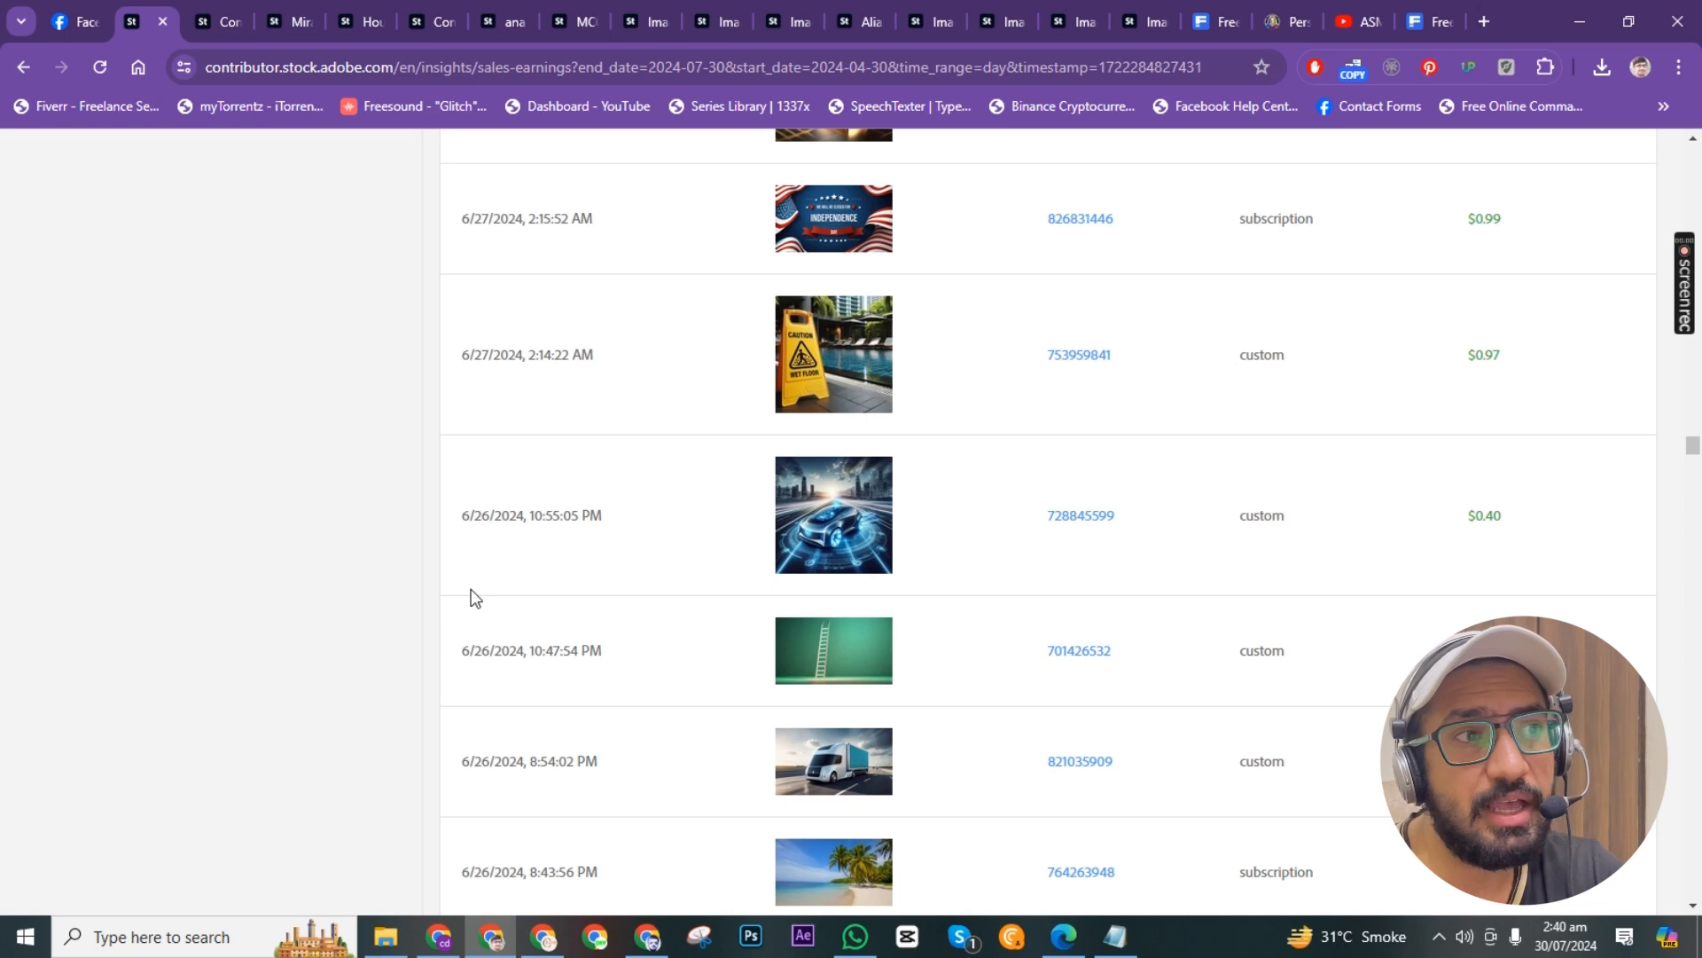
scroll(625, 585, up, 5)
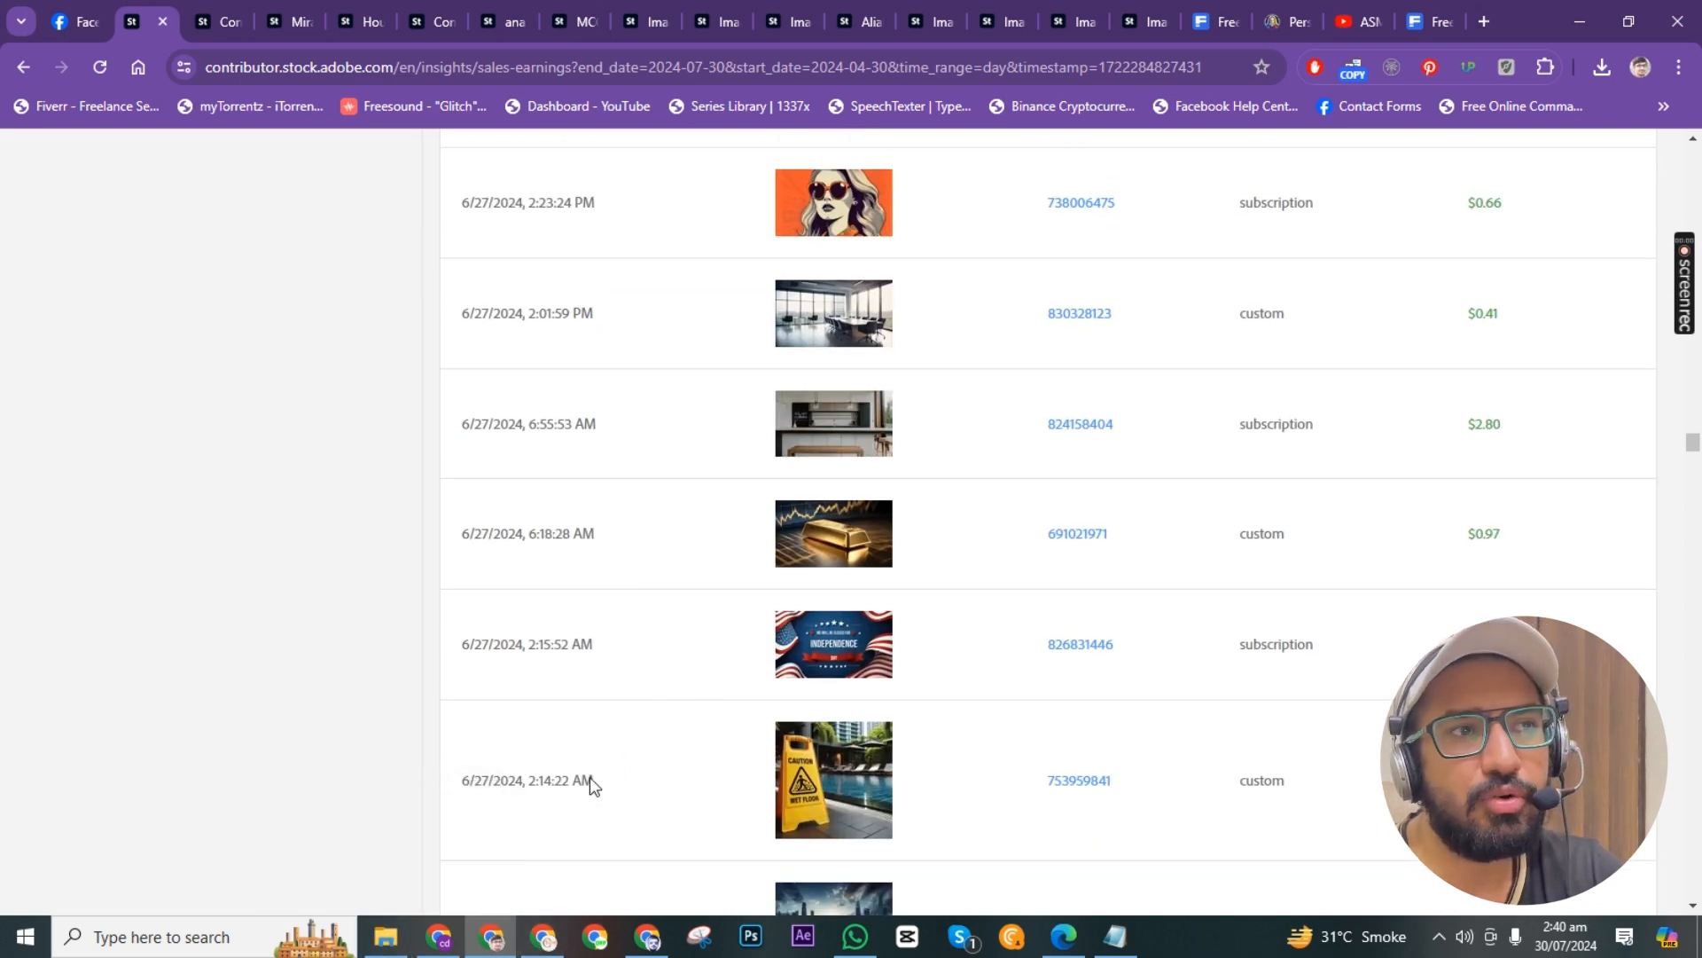
Switch to File Explorer and look through the Downloads folder for the generated images.
click(385, 936)
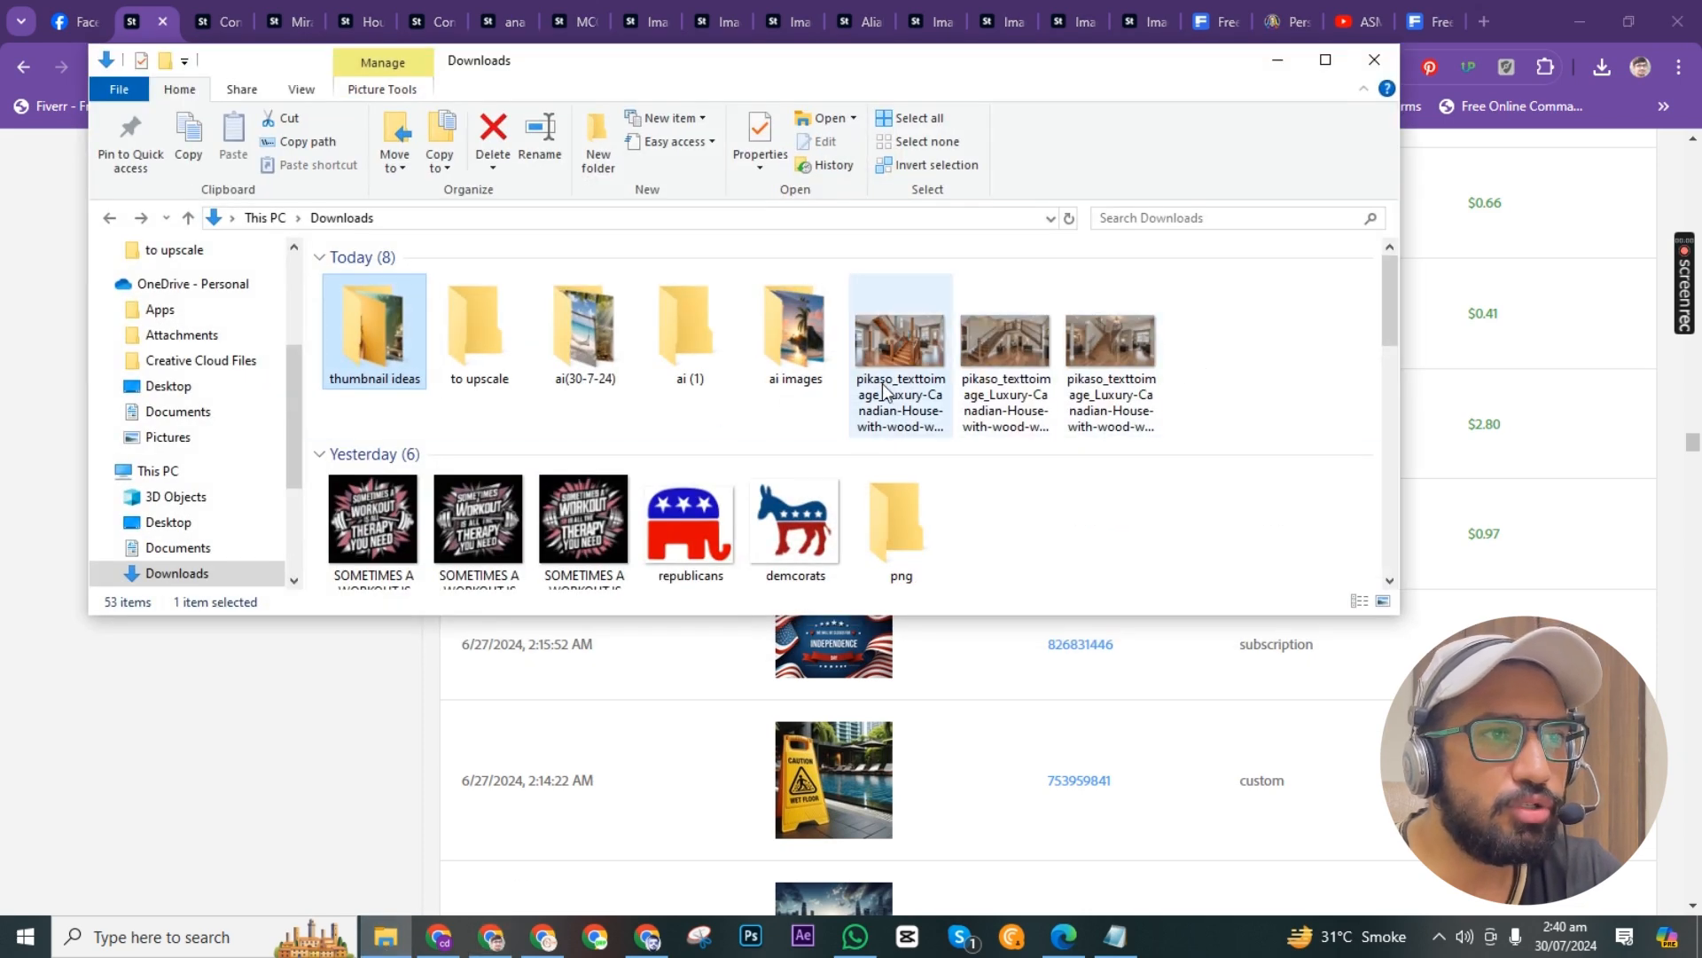
scroll(981, 443, down, 3)
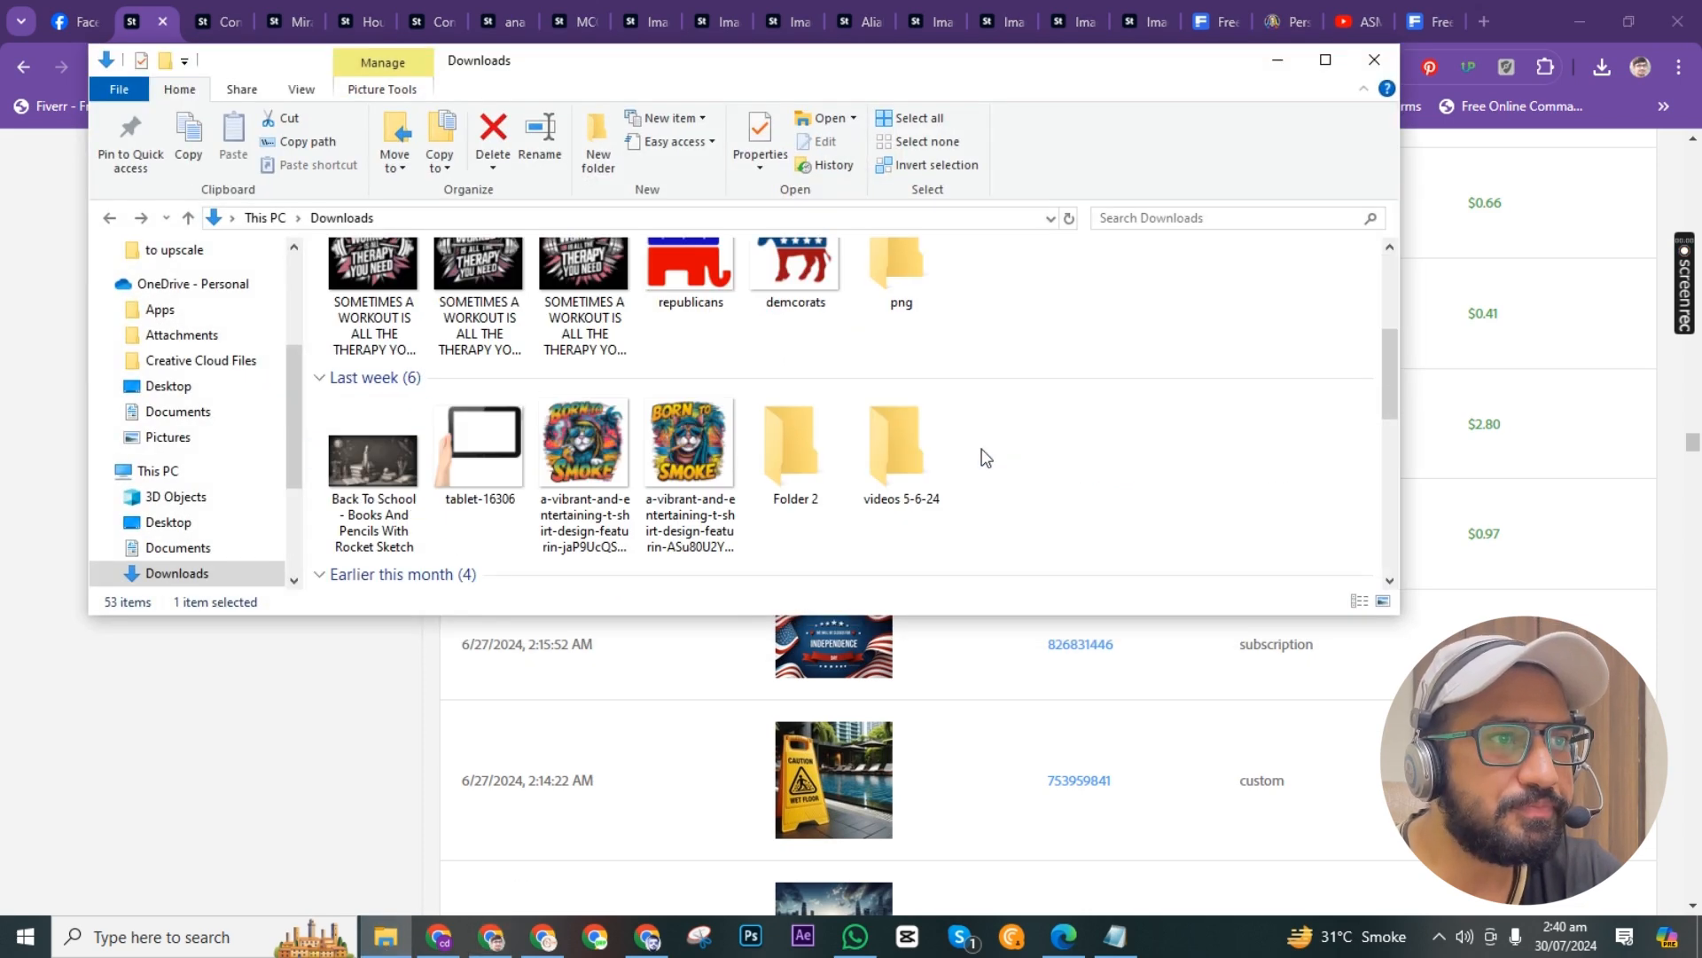
scroll(980, 456, up, 3)
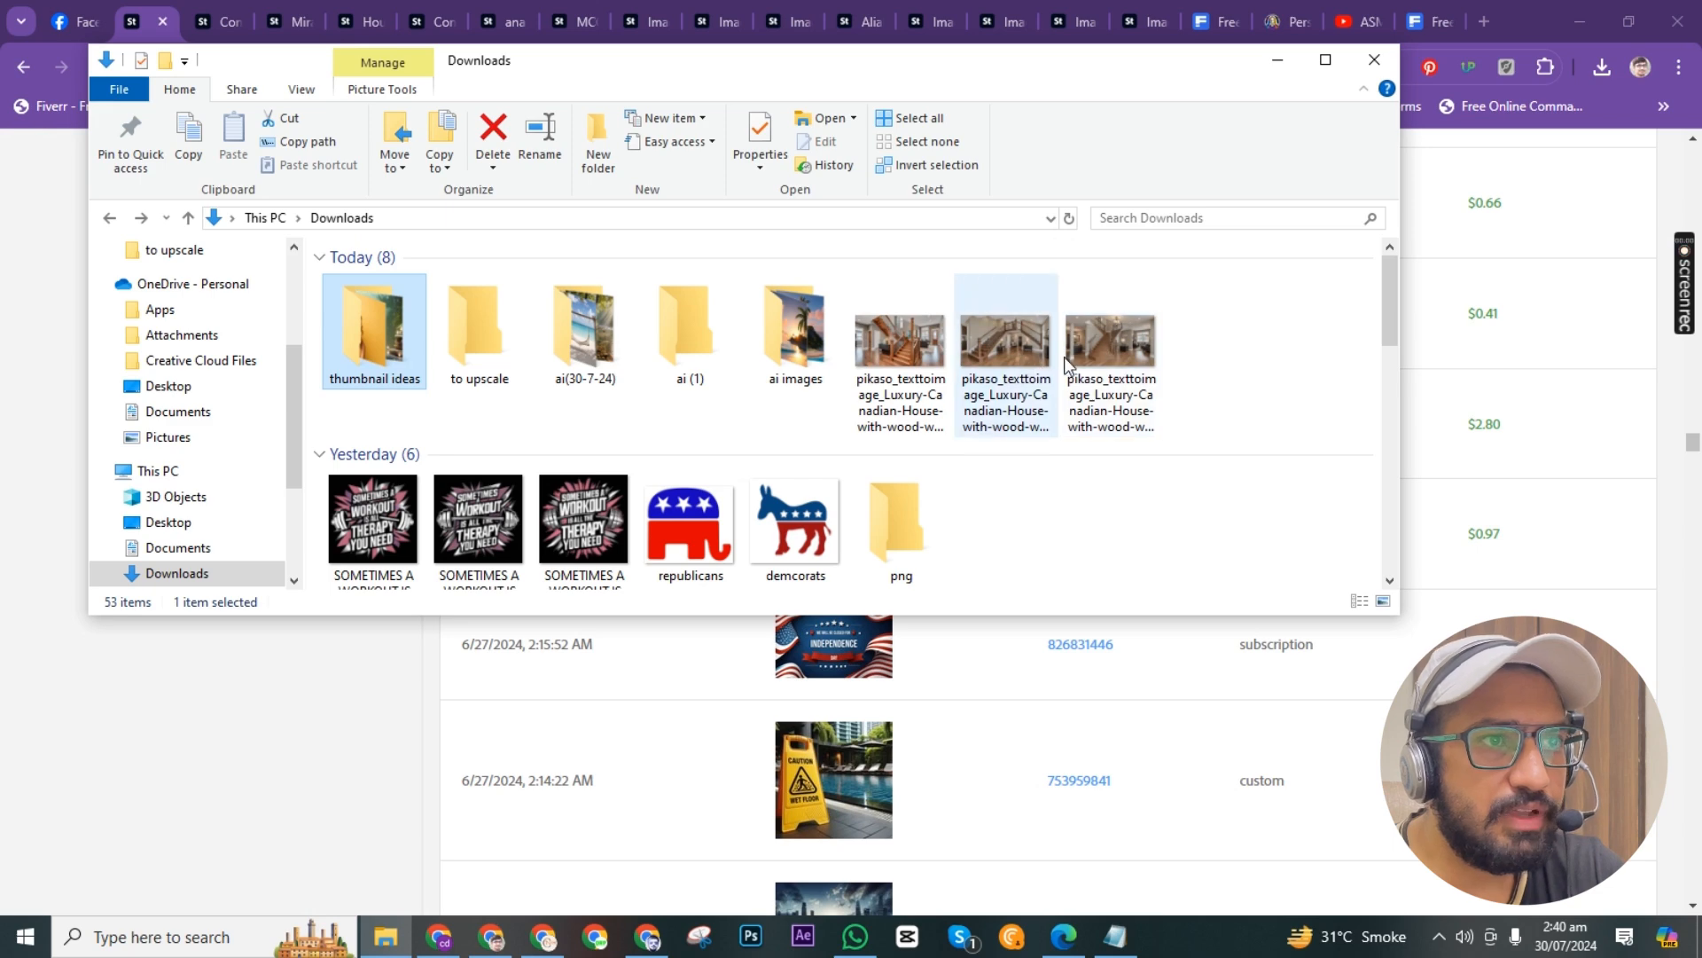